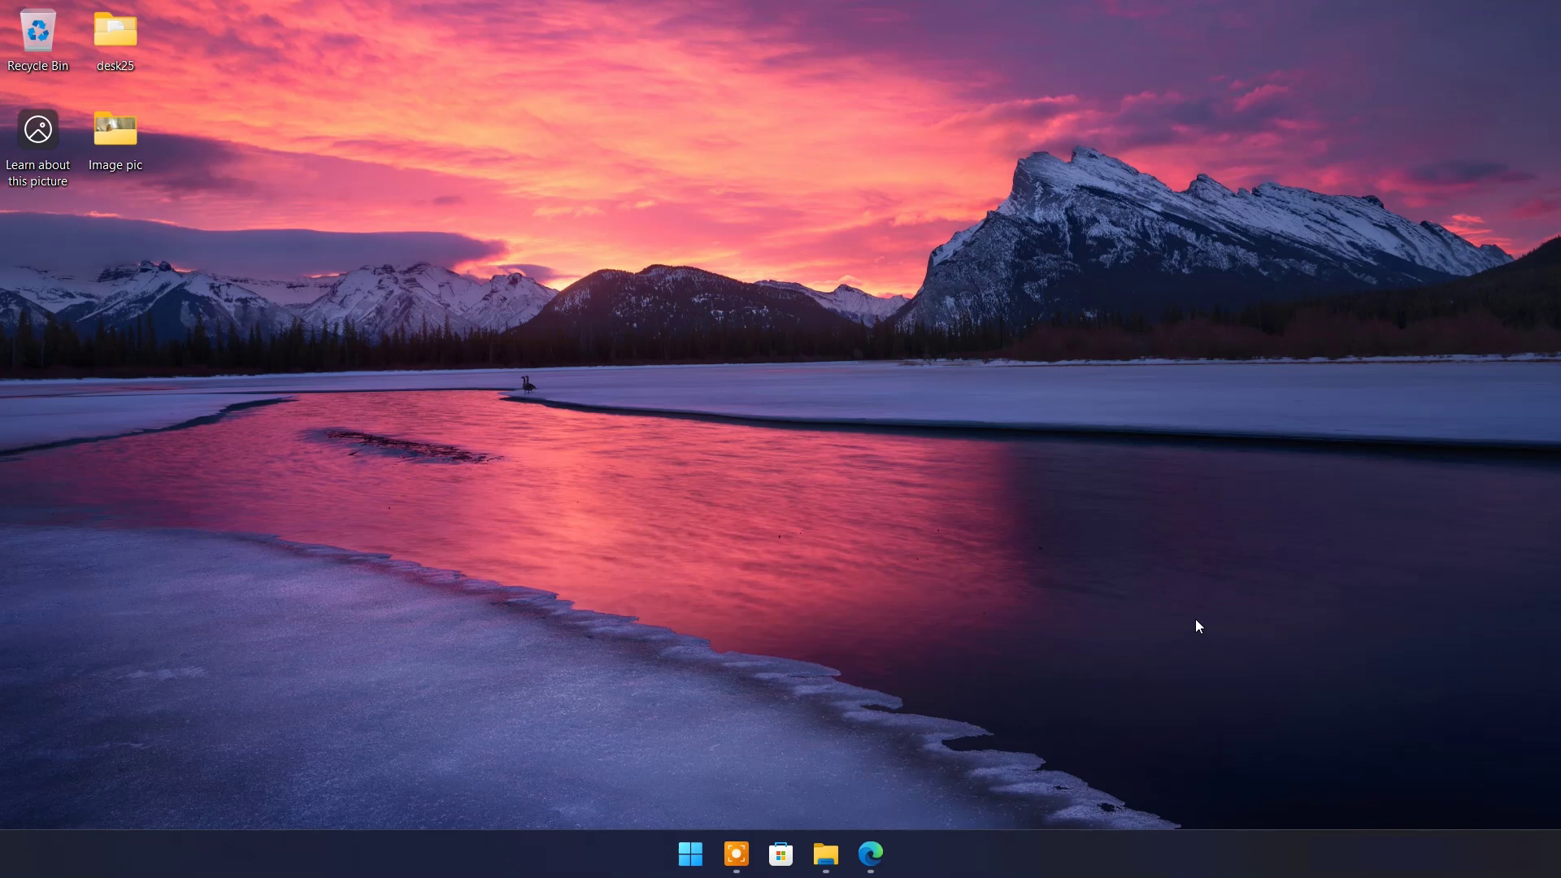
click(870, 853)
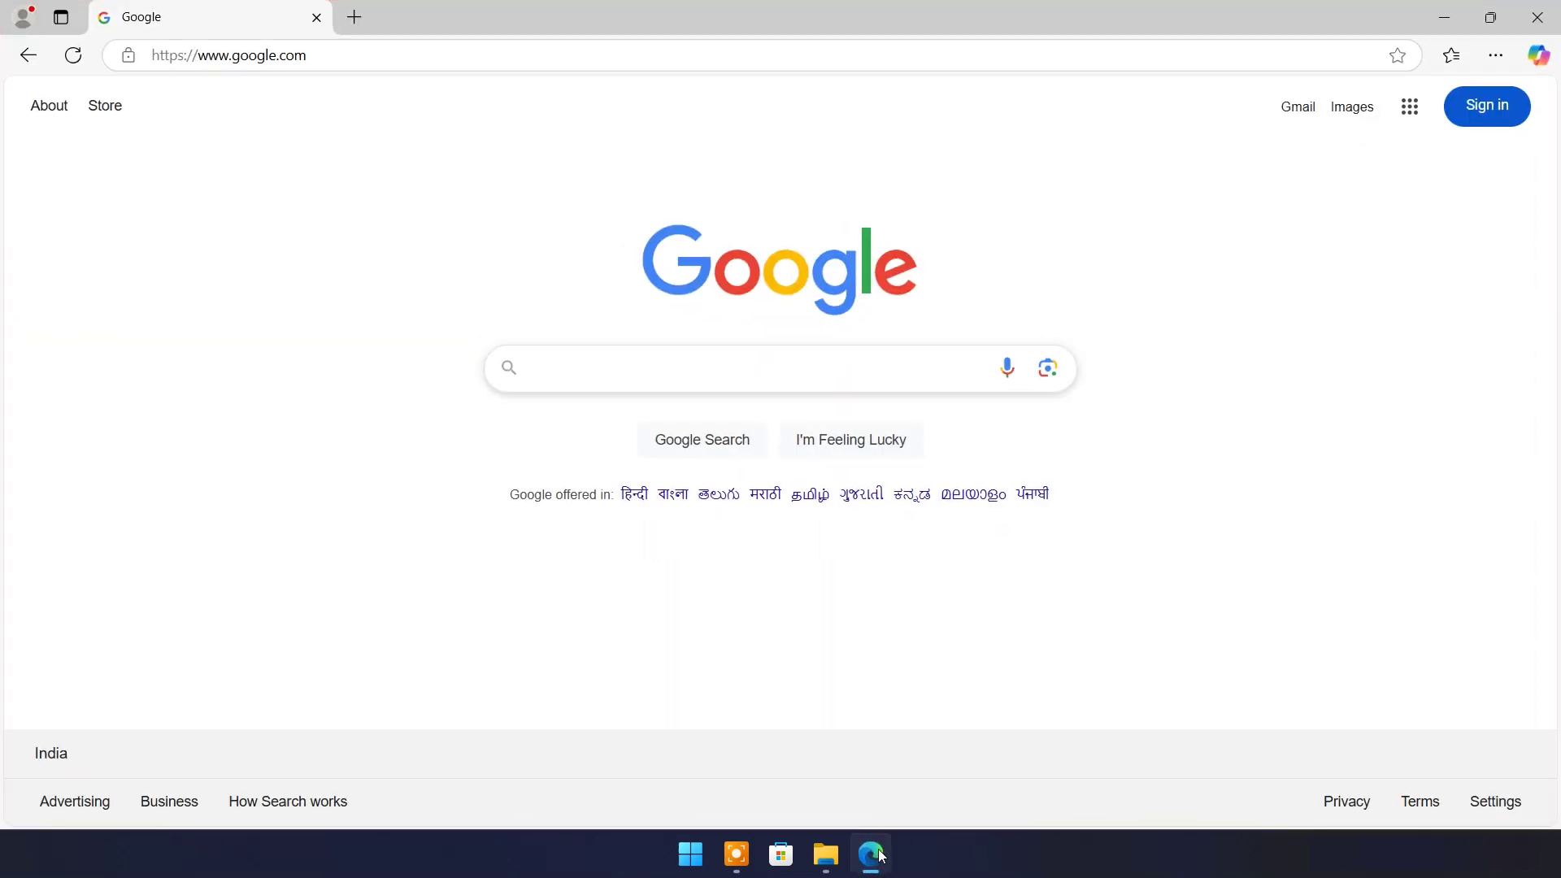
click(569, 365)
text(picsman ai)
key(Return)
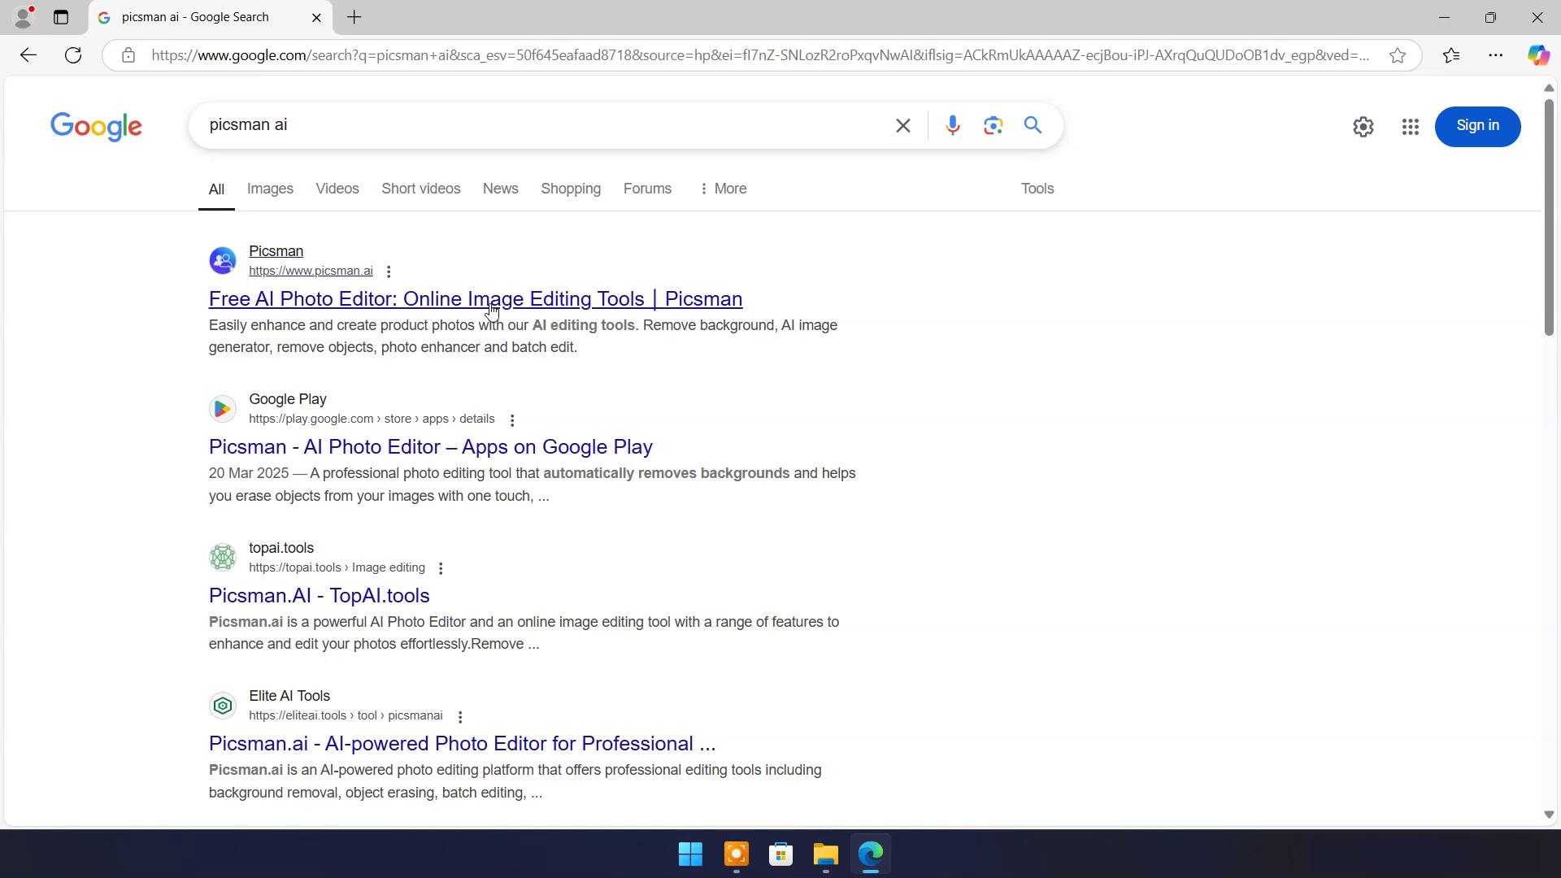
click(490, 308)
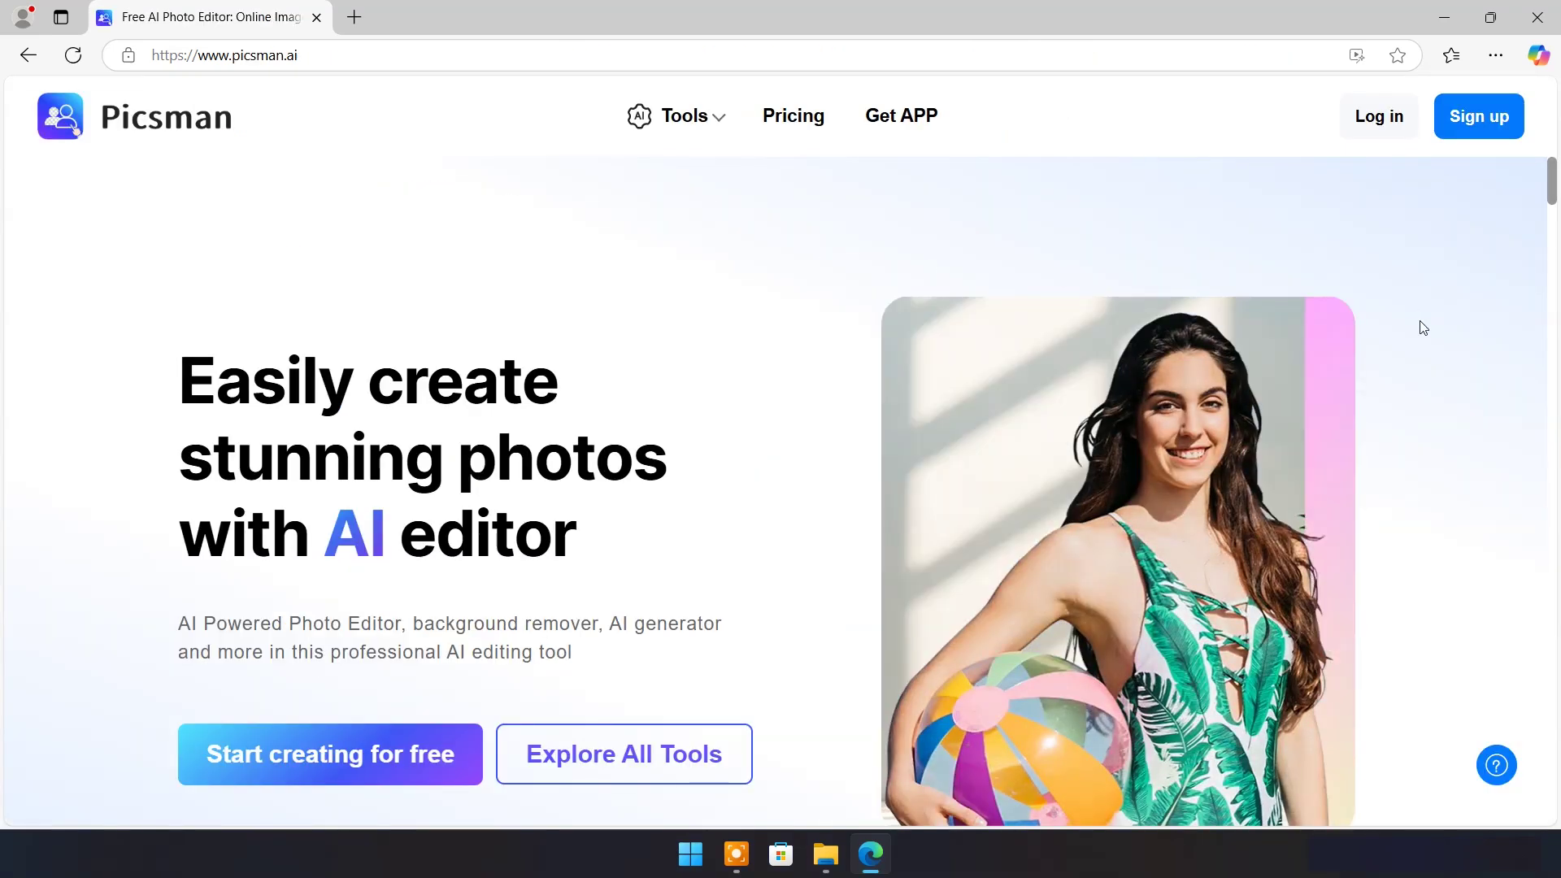
scroll(837, 268, down, 1)
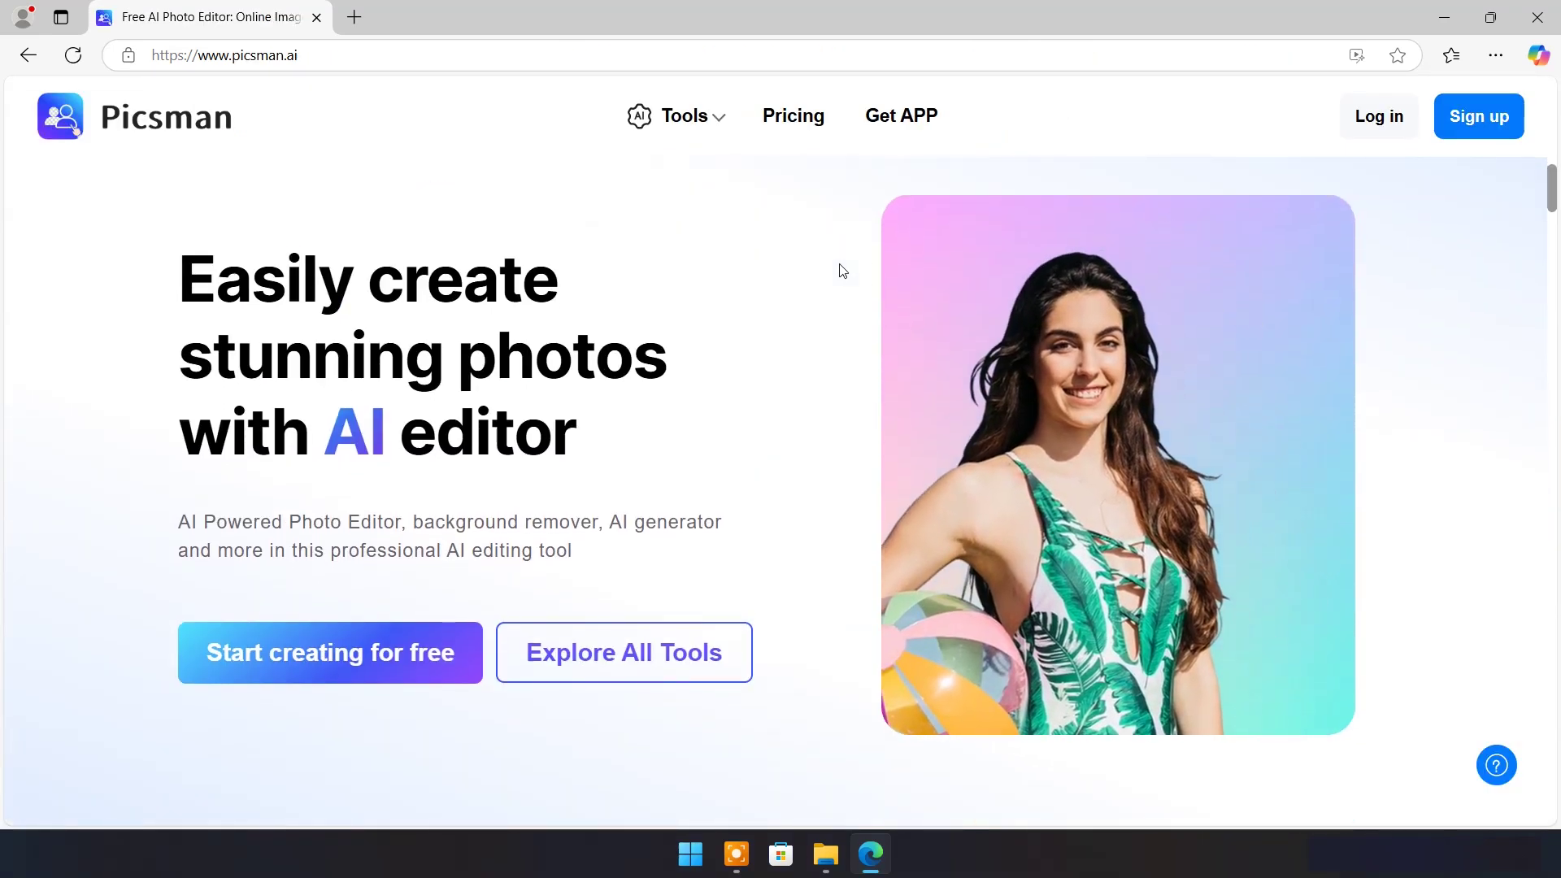
scroll(760, 342, down, 5)
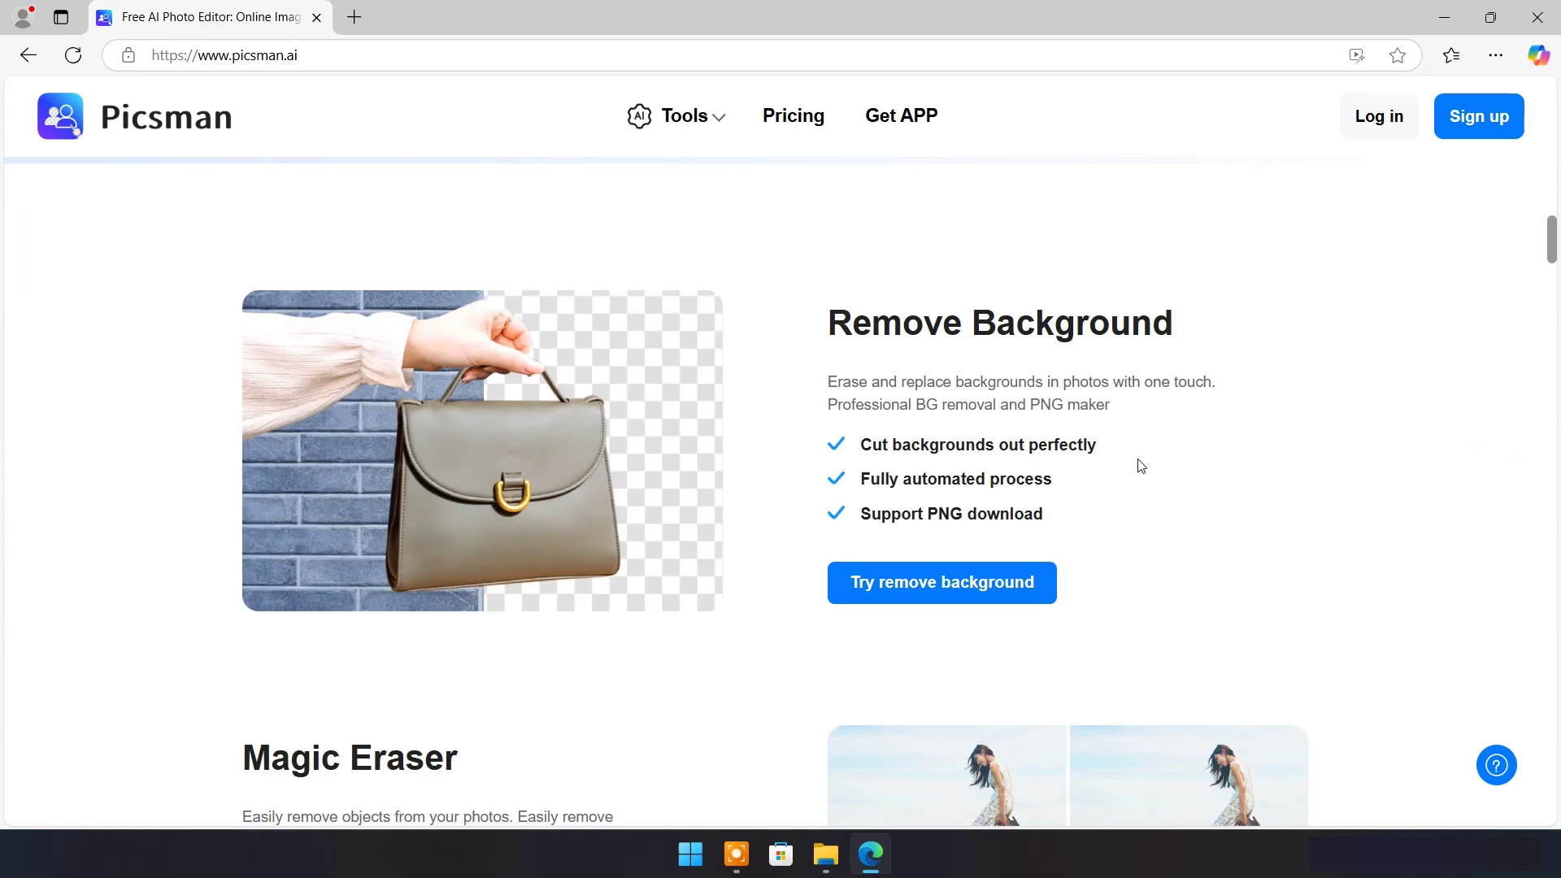
scroll(1141, 465, down, 7)
scroll(1141, 463, up, 2)
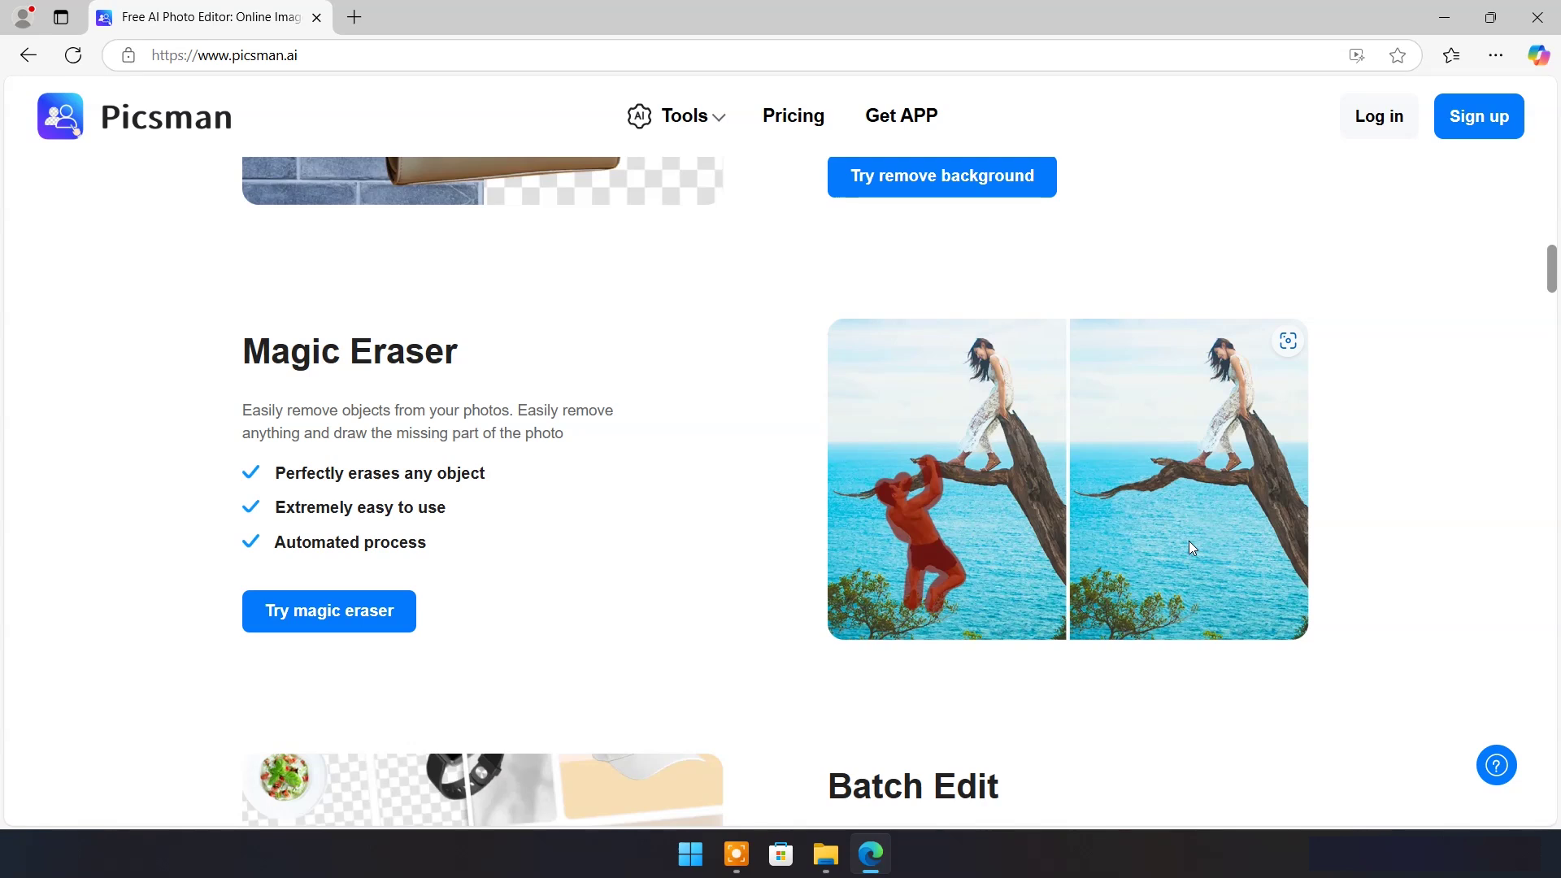
scroll(1184, 544, down, 6)
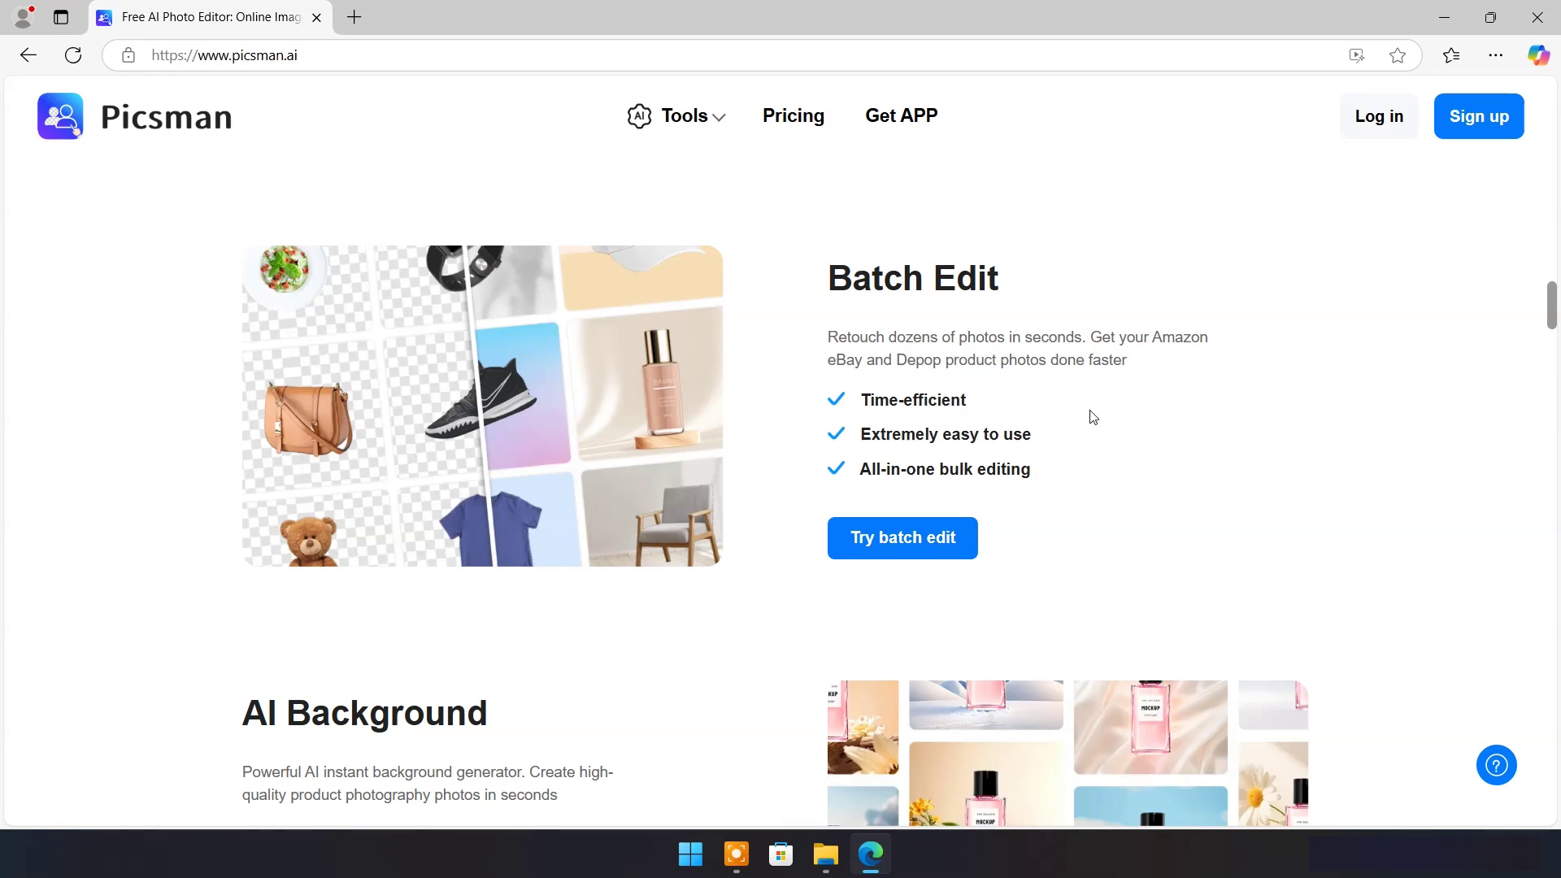
scroll(1089, 414, down, 5)
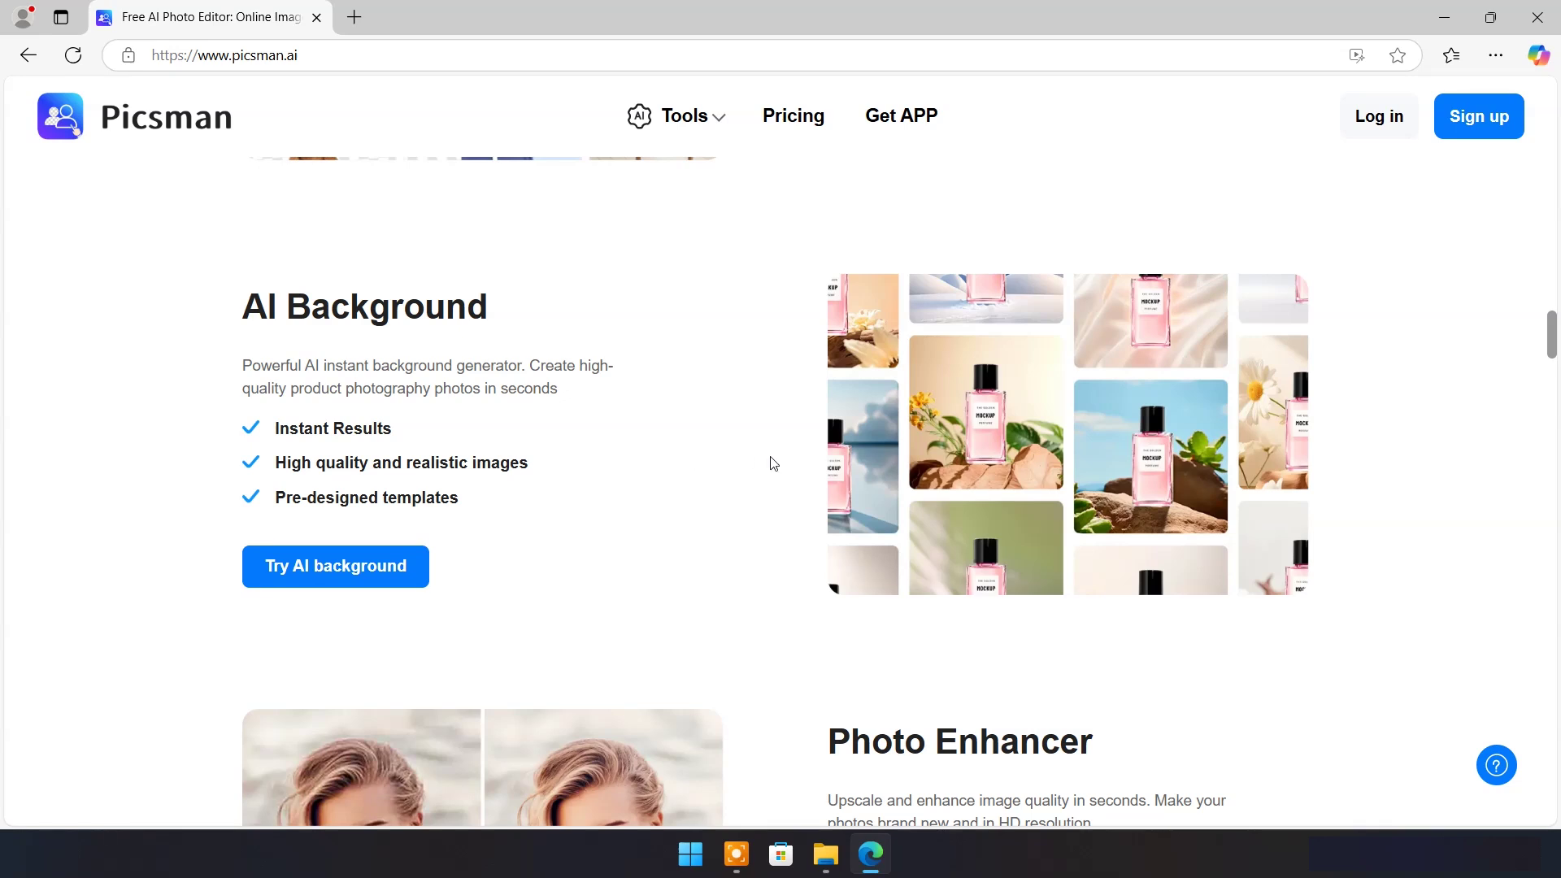
scroll(773, 463, down, 5)
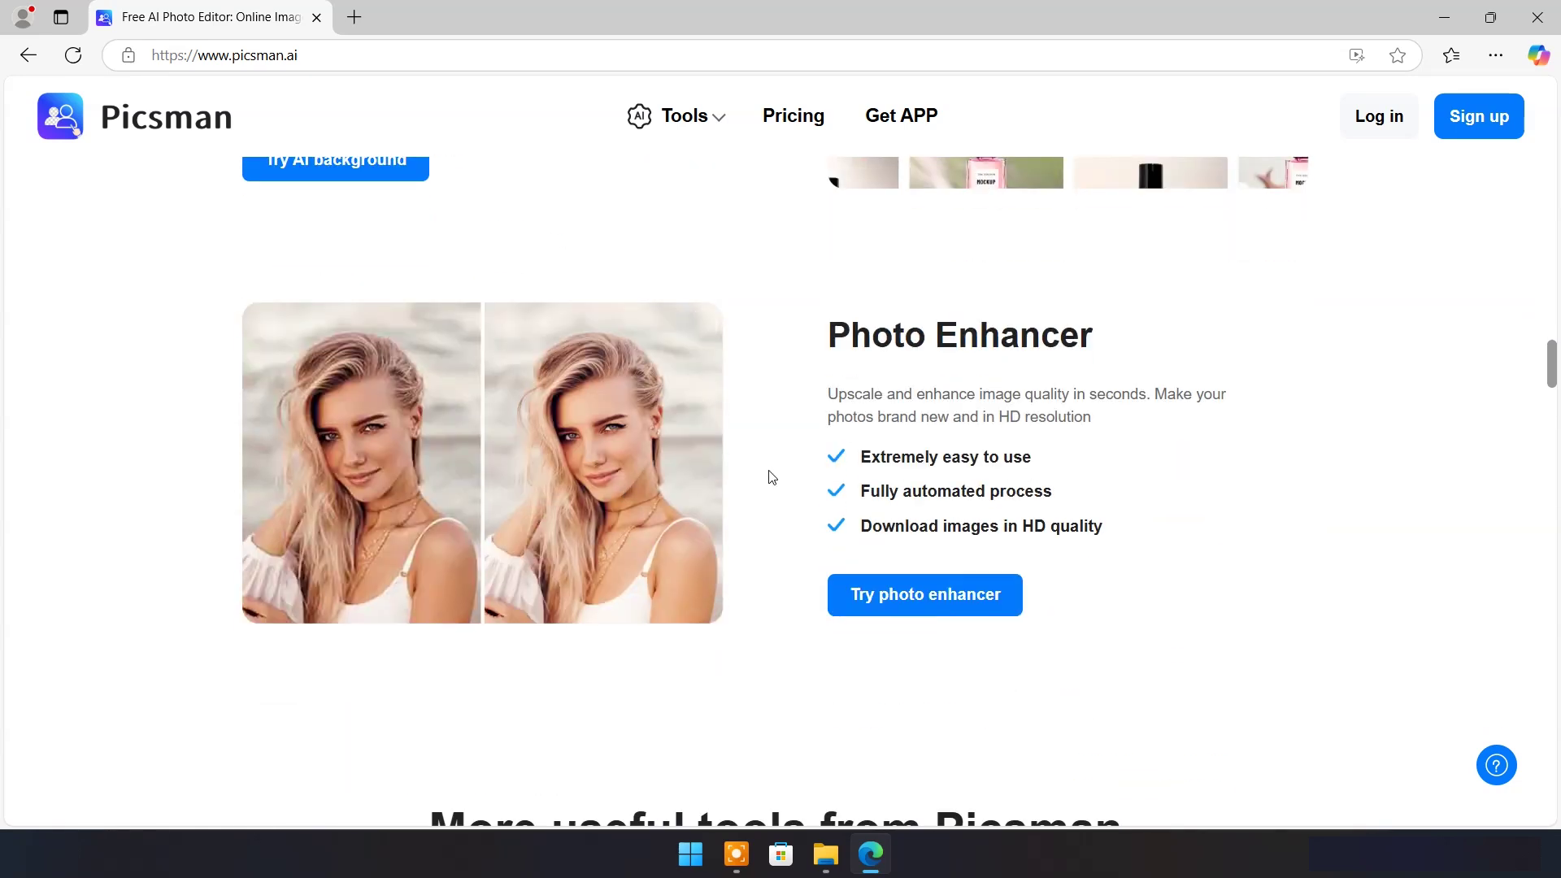
scroll(772, 477, down, 6)
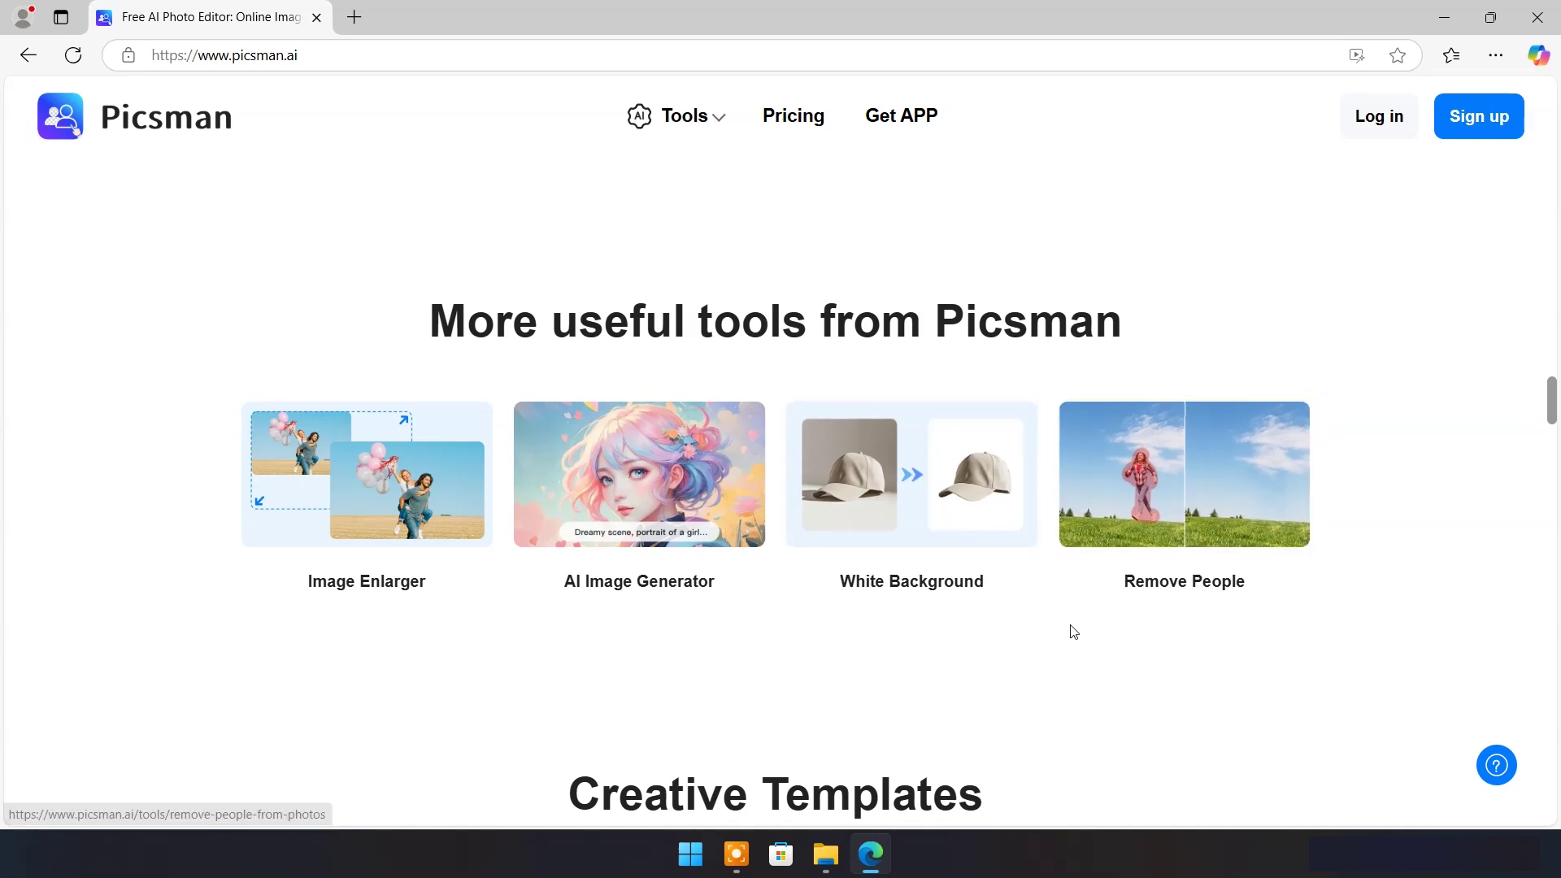
scroll(1066, 620, down, 3)
scroll(1066, 618, down, 5)
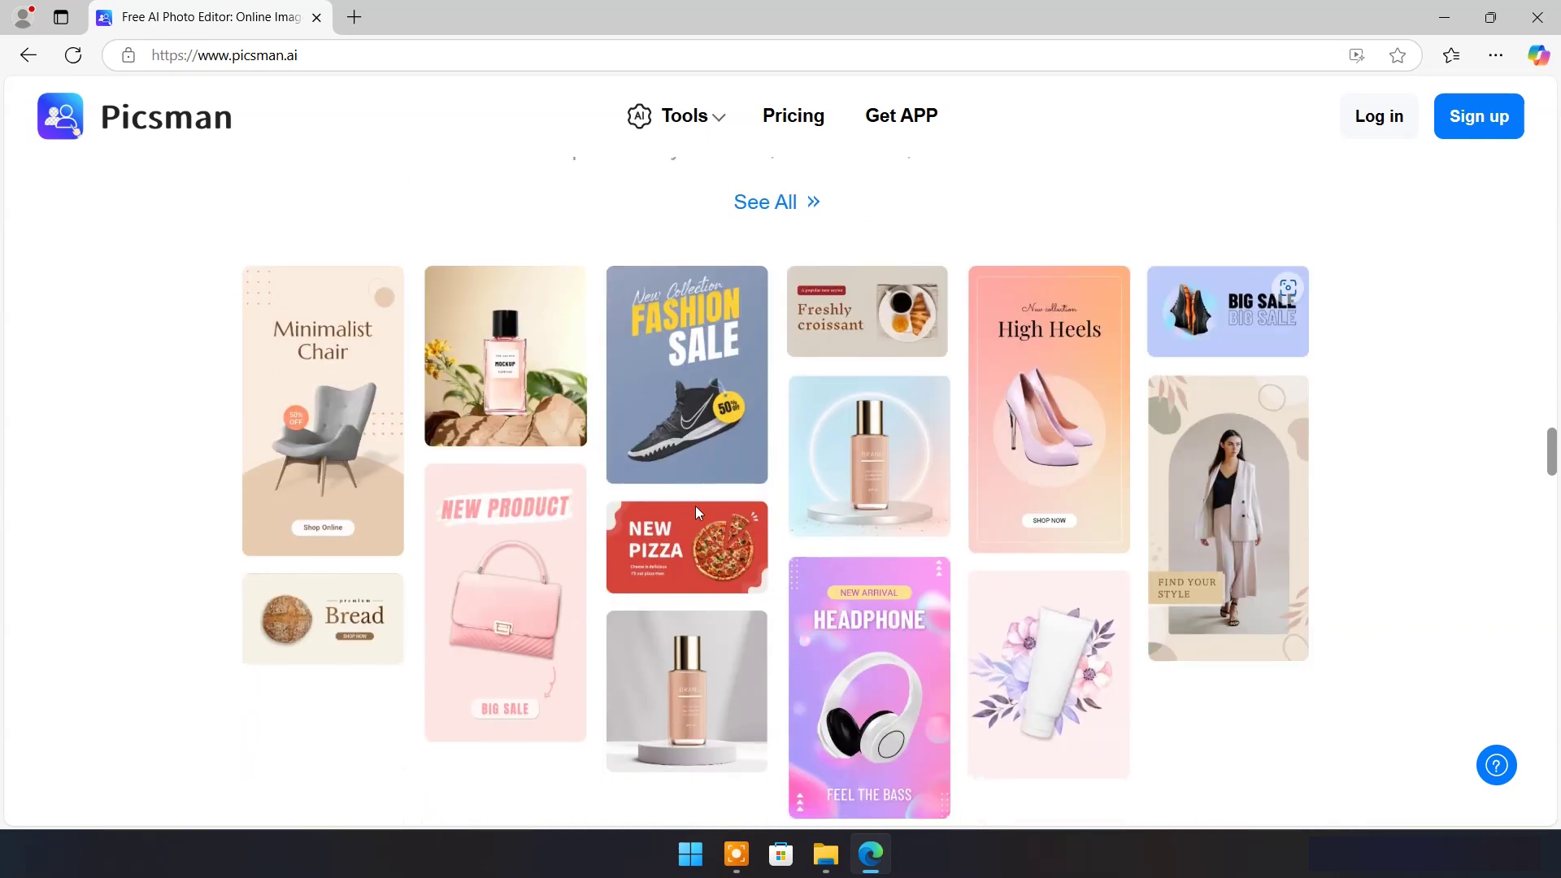
scroll(695, 506, down, 8)
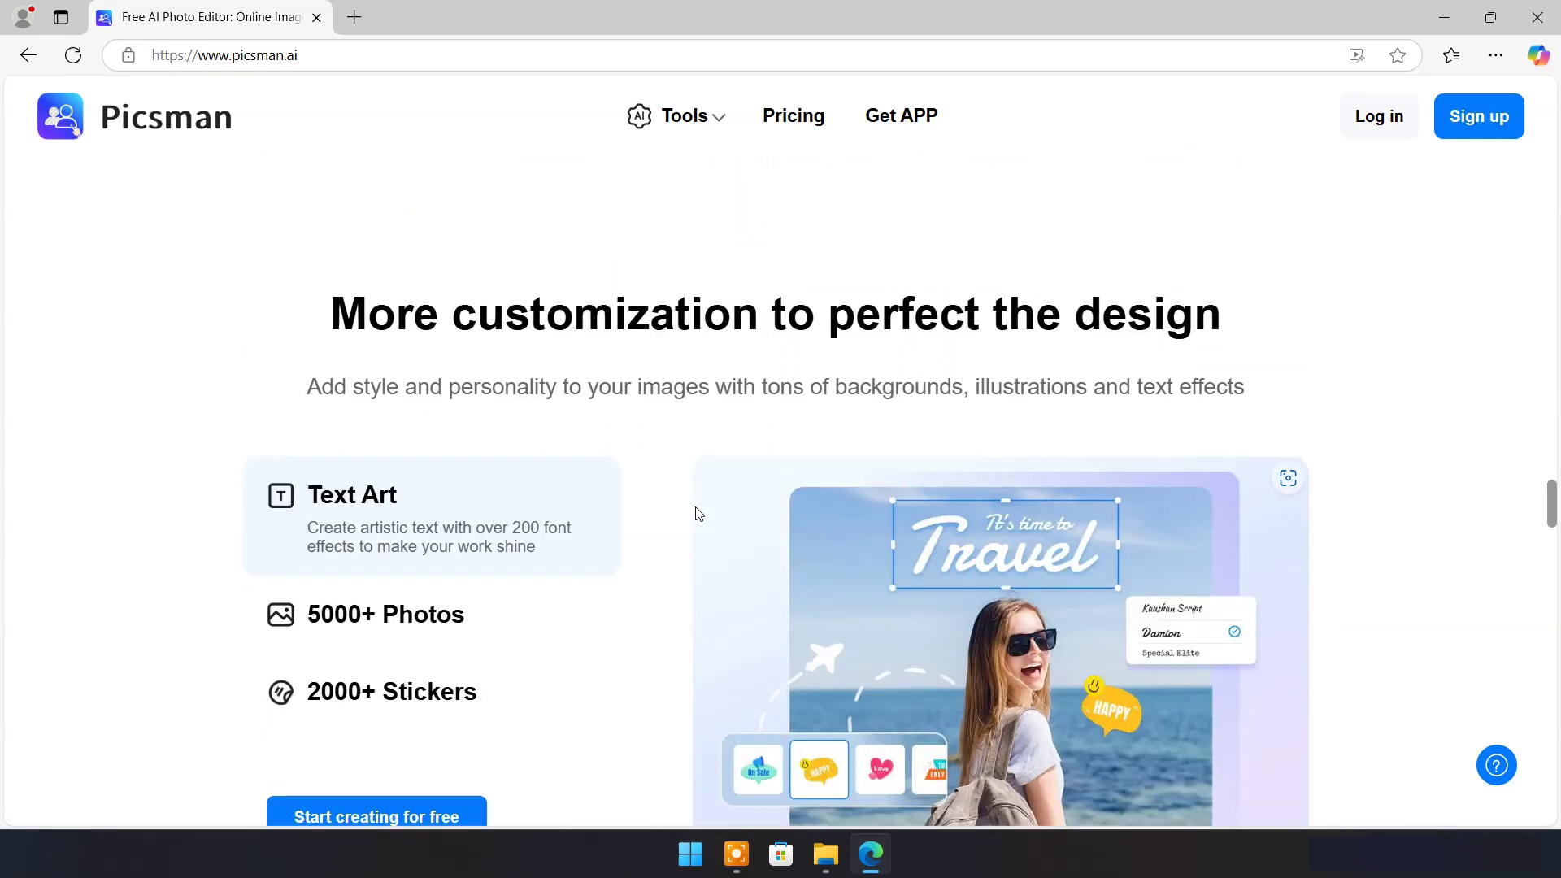
scroll(712, 514, down, 1)
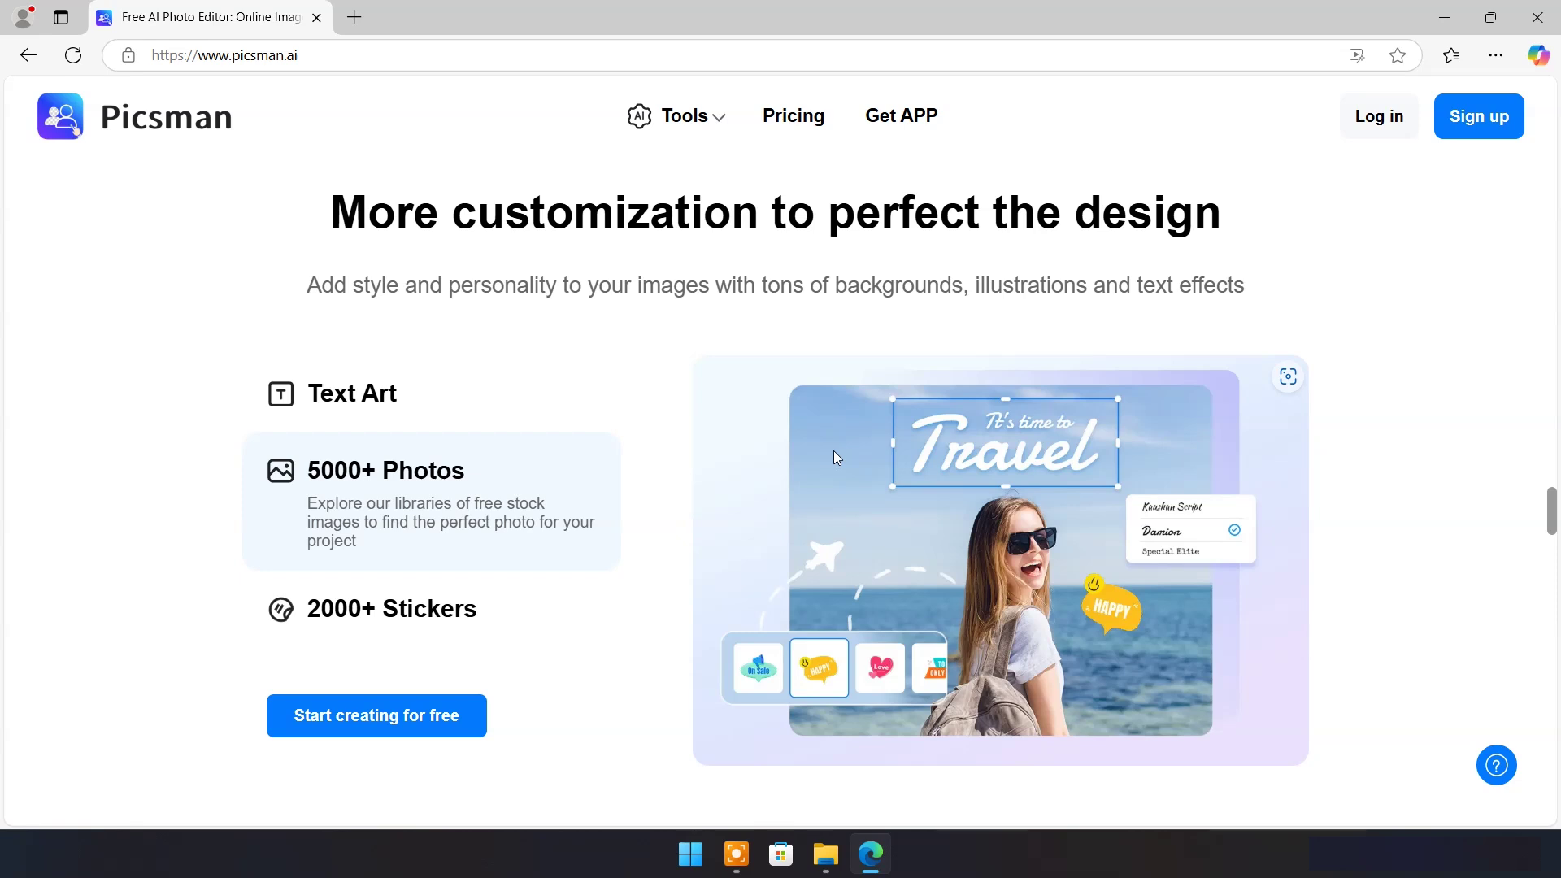
scroll(1395, 463, down, 8)
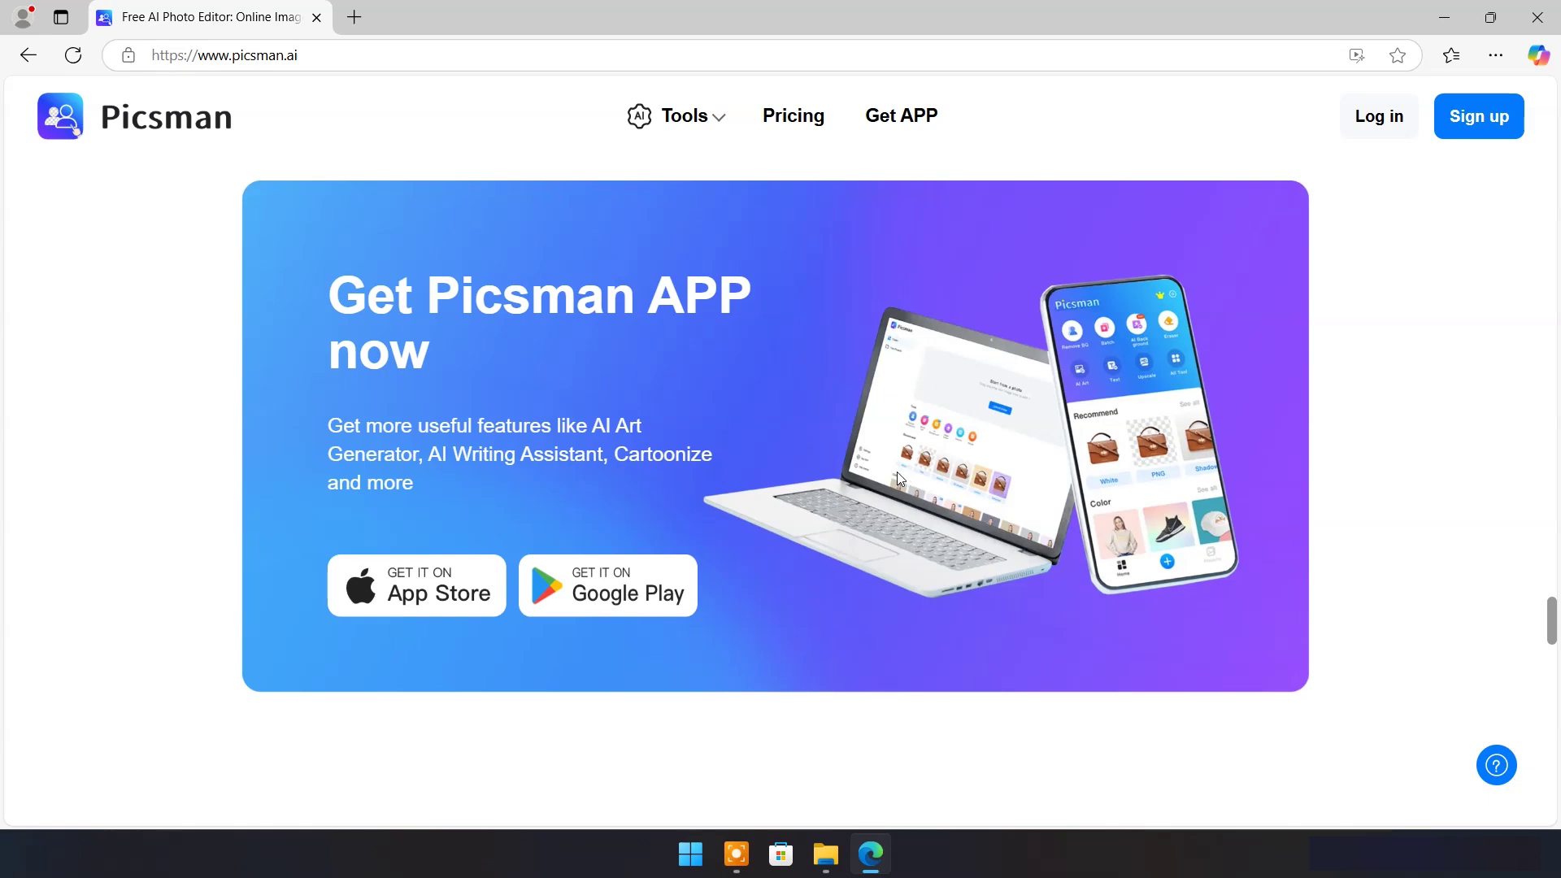
click(1481, 124)
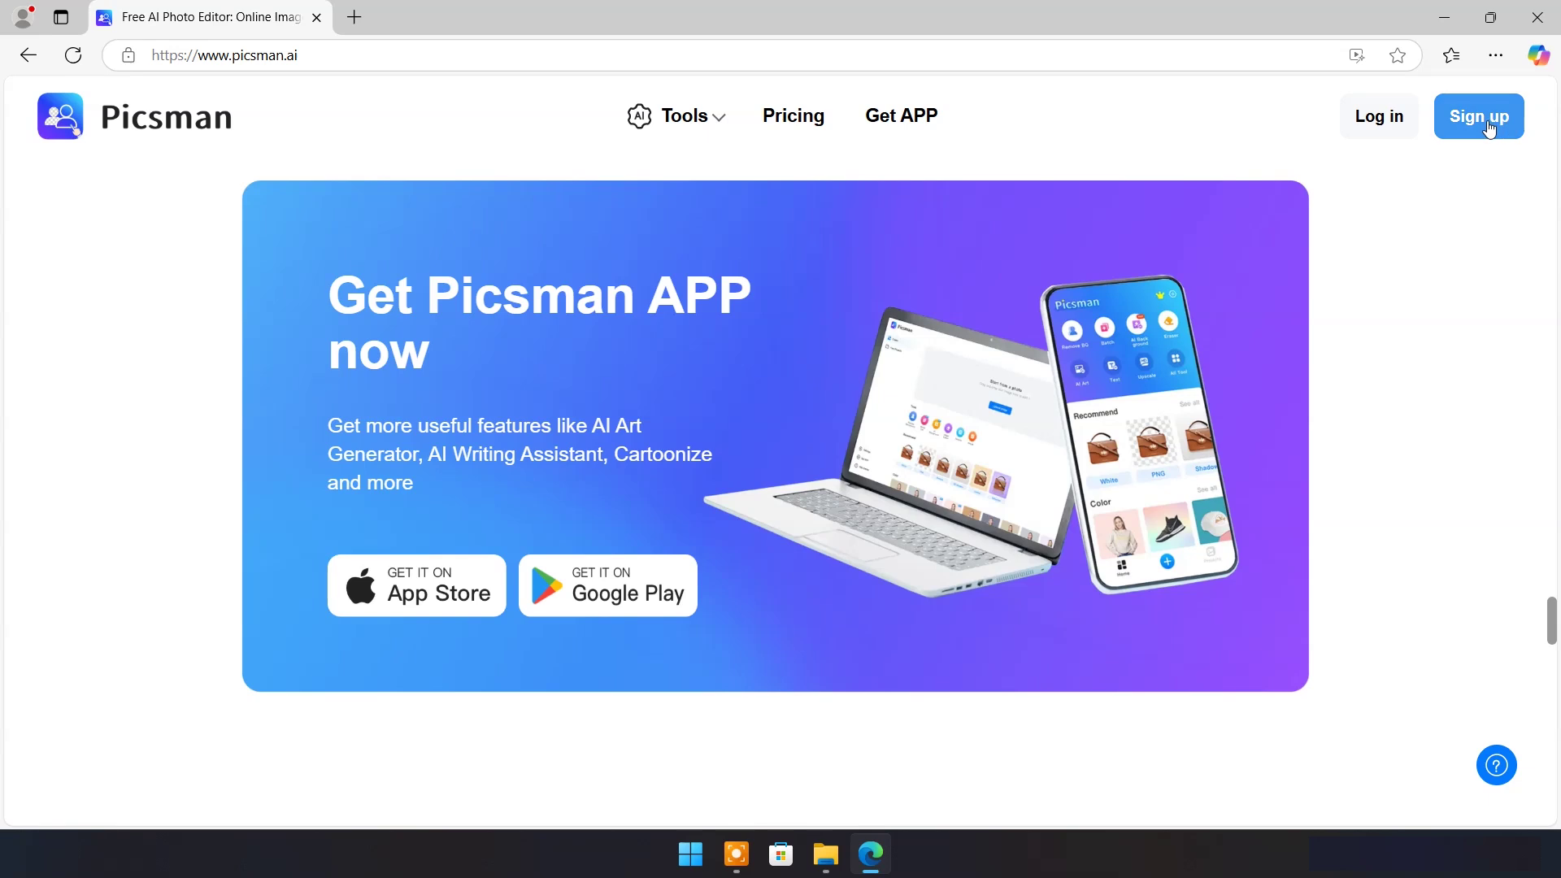
Log in to Picsman with a Google account and bring up the Tools menu
click(1372, 128)
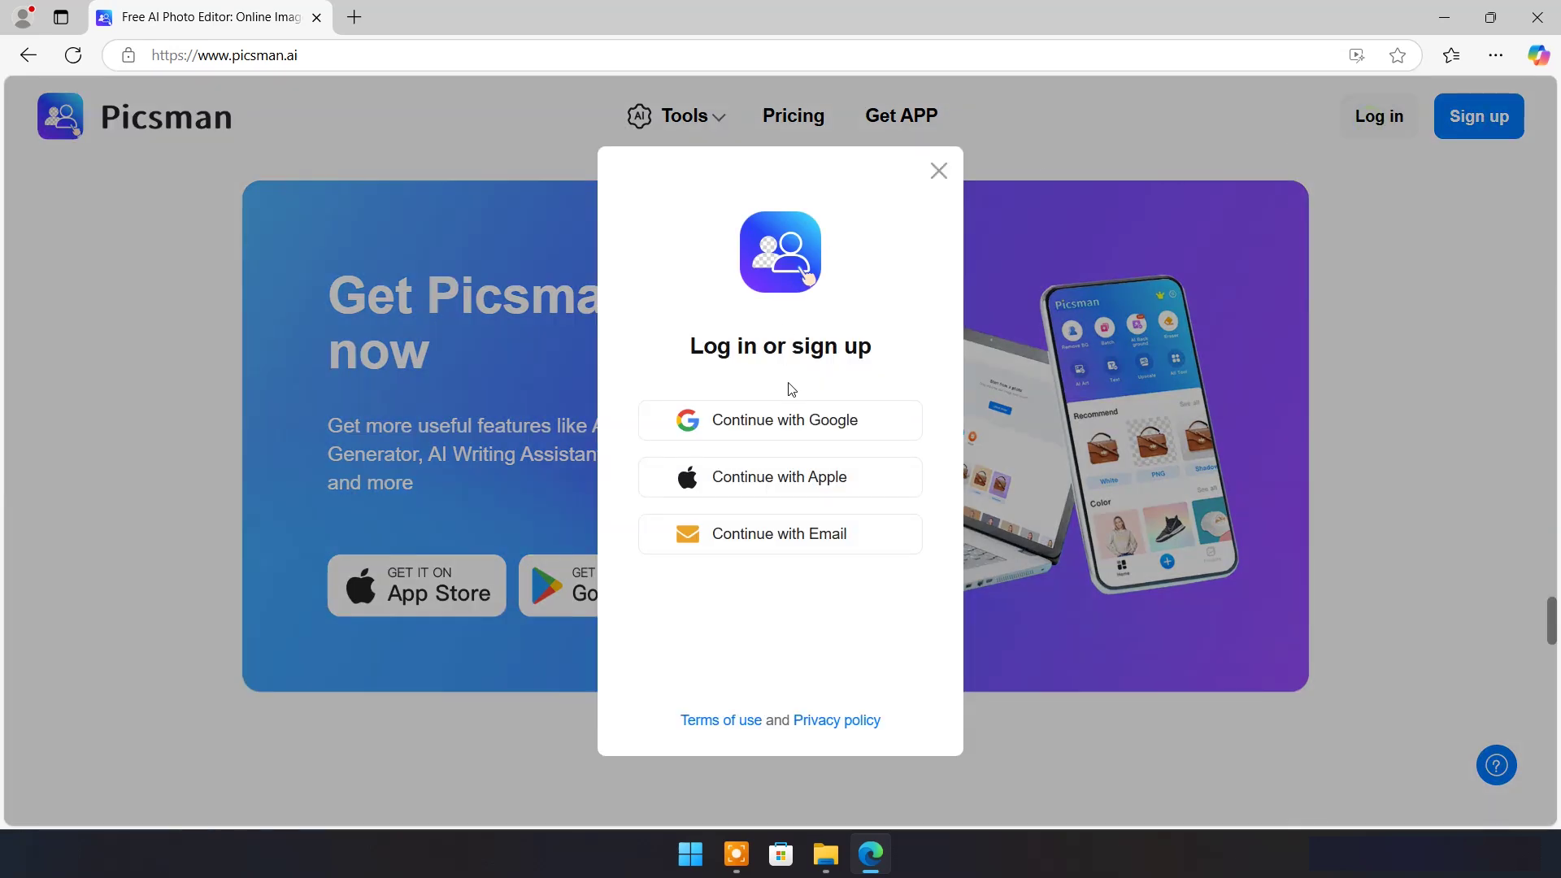
click(778, 425)
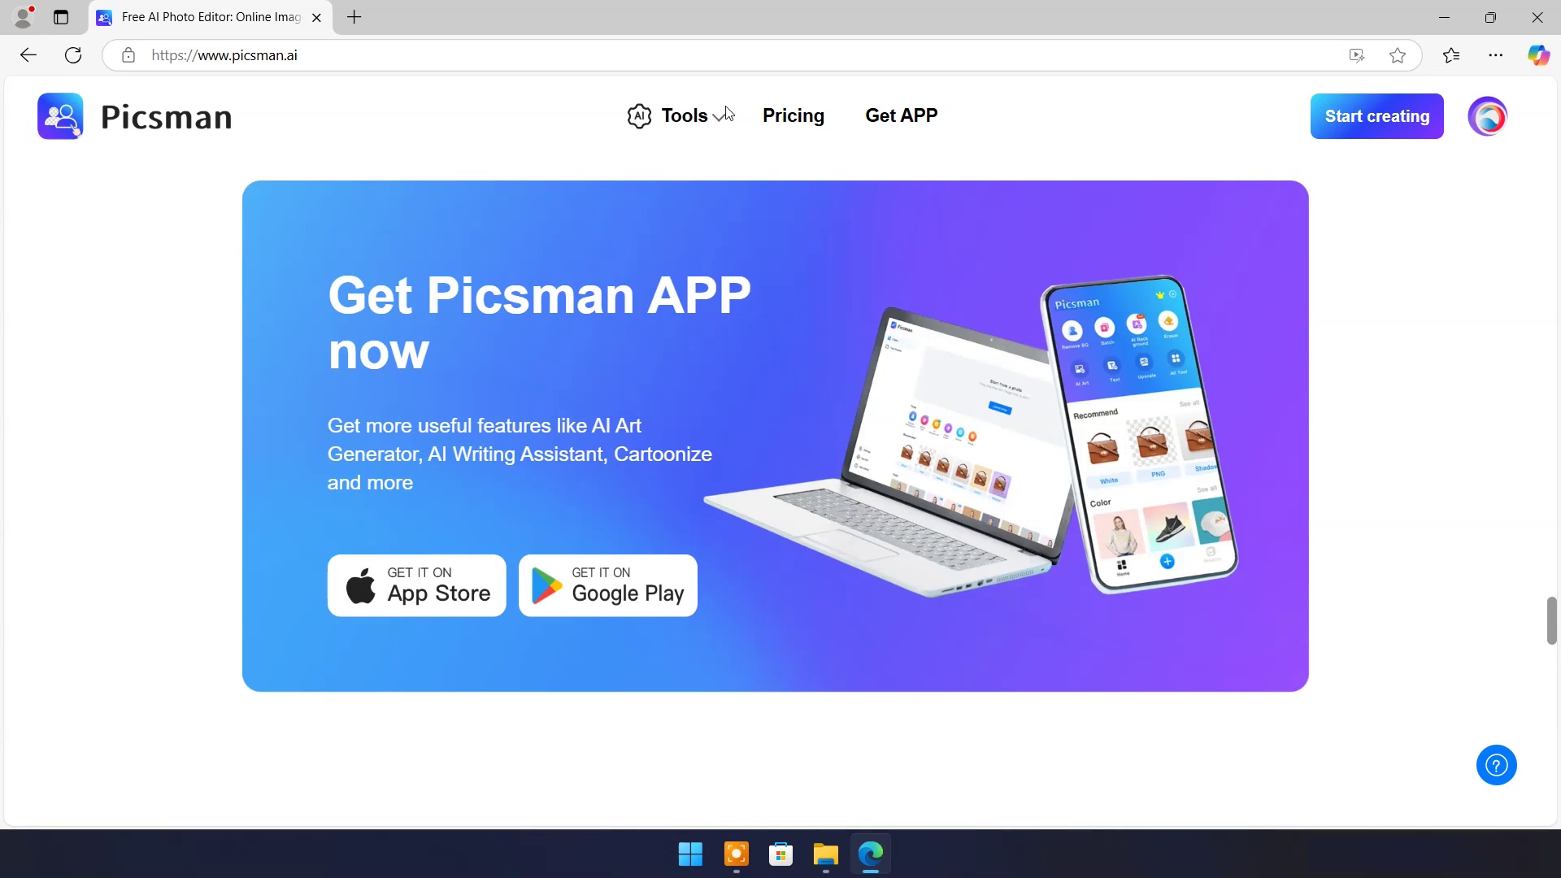
mouse_move(726, 118)
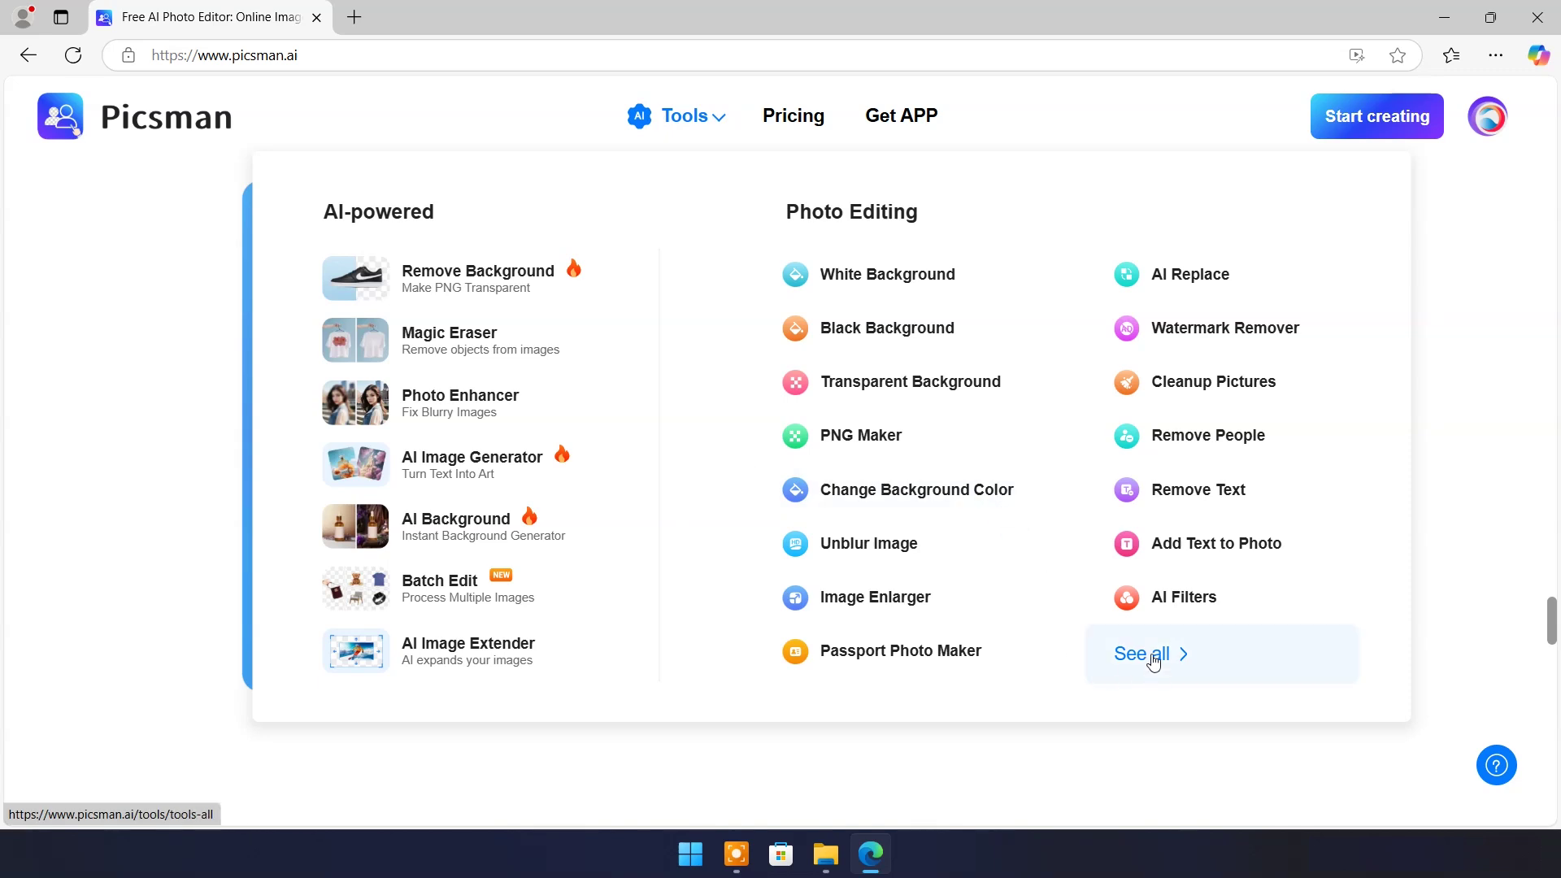
Go to the all-tools page and open the Remove Background tool
click(1129, 653)
scroll(626, 281, down, 15)
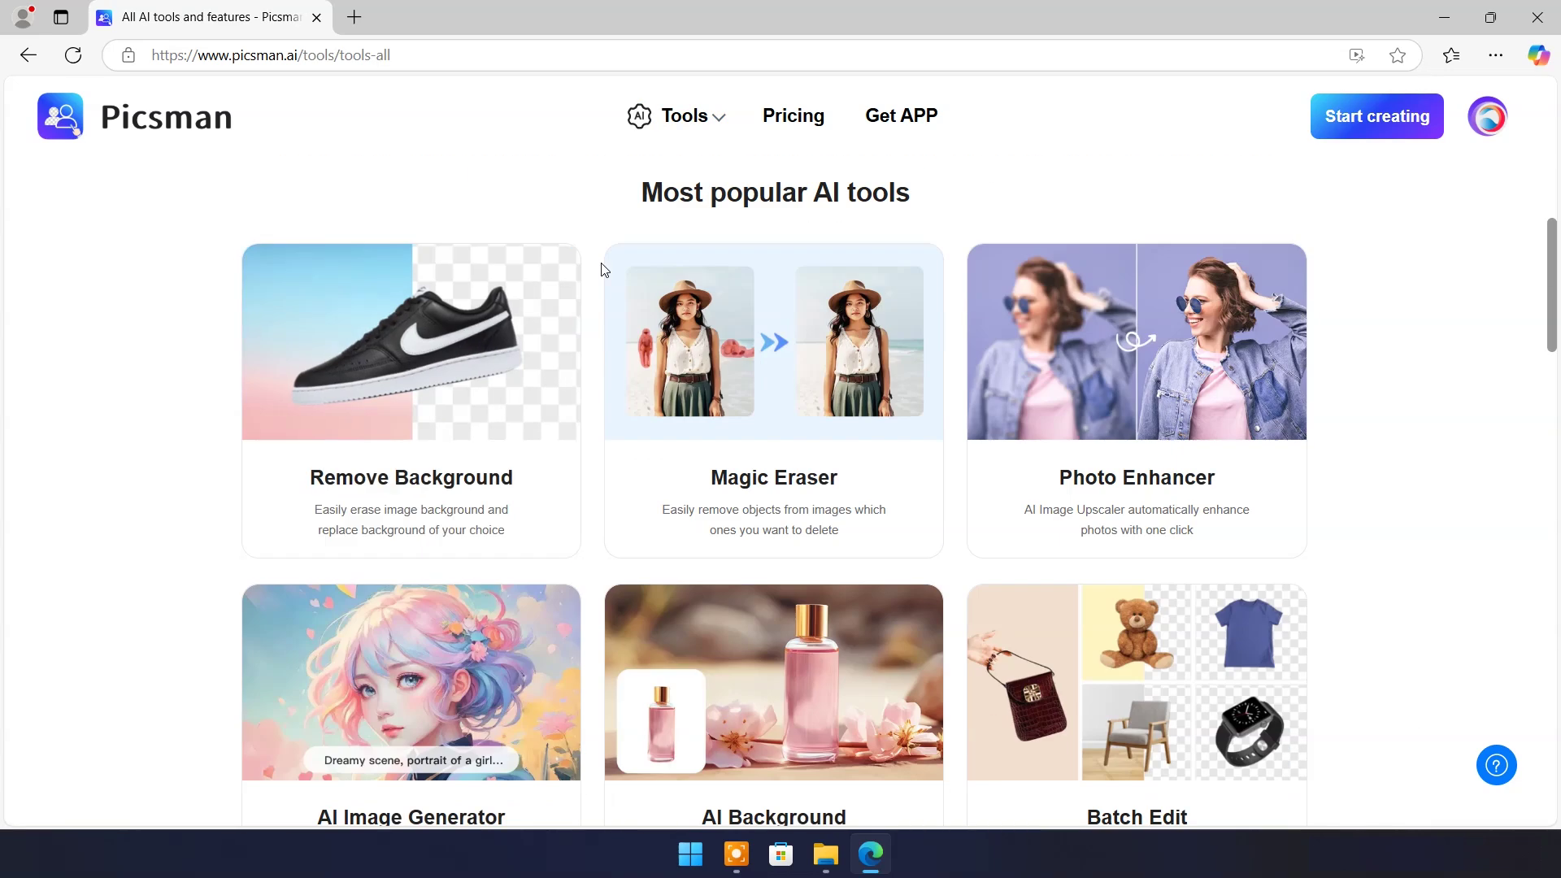
scroll(687, 304, up, 15)
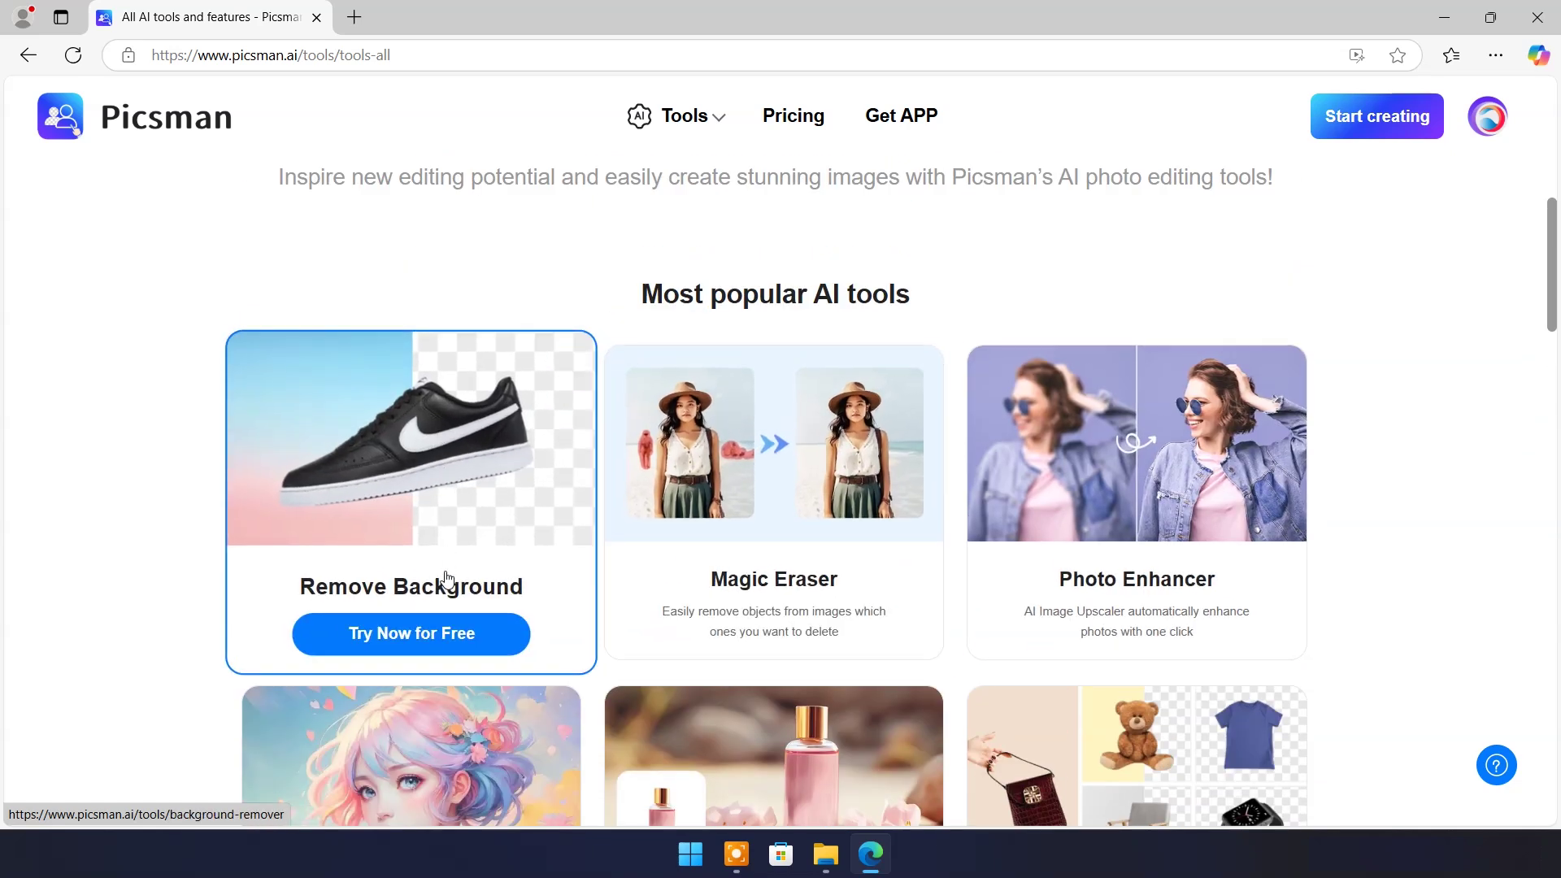
click(417, 504)
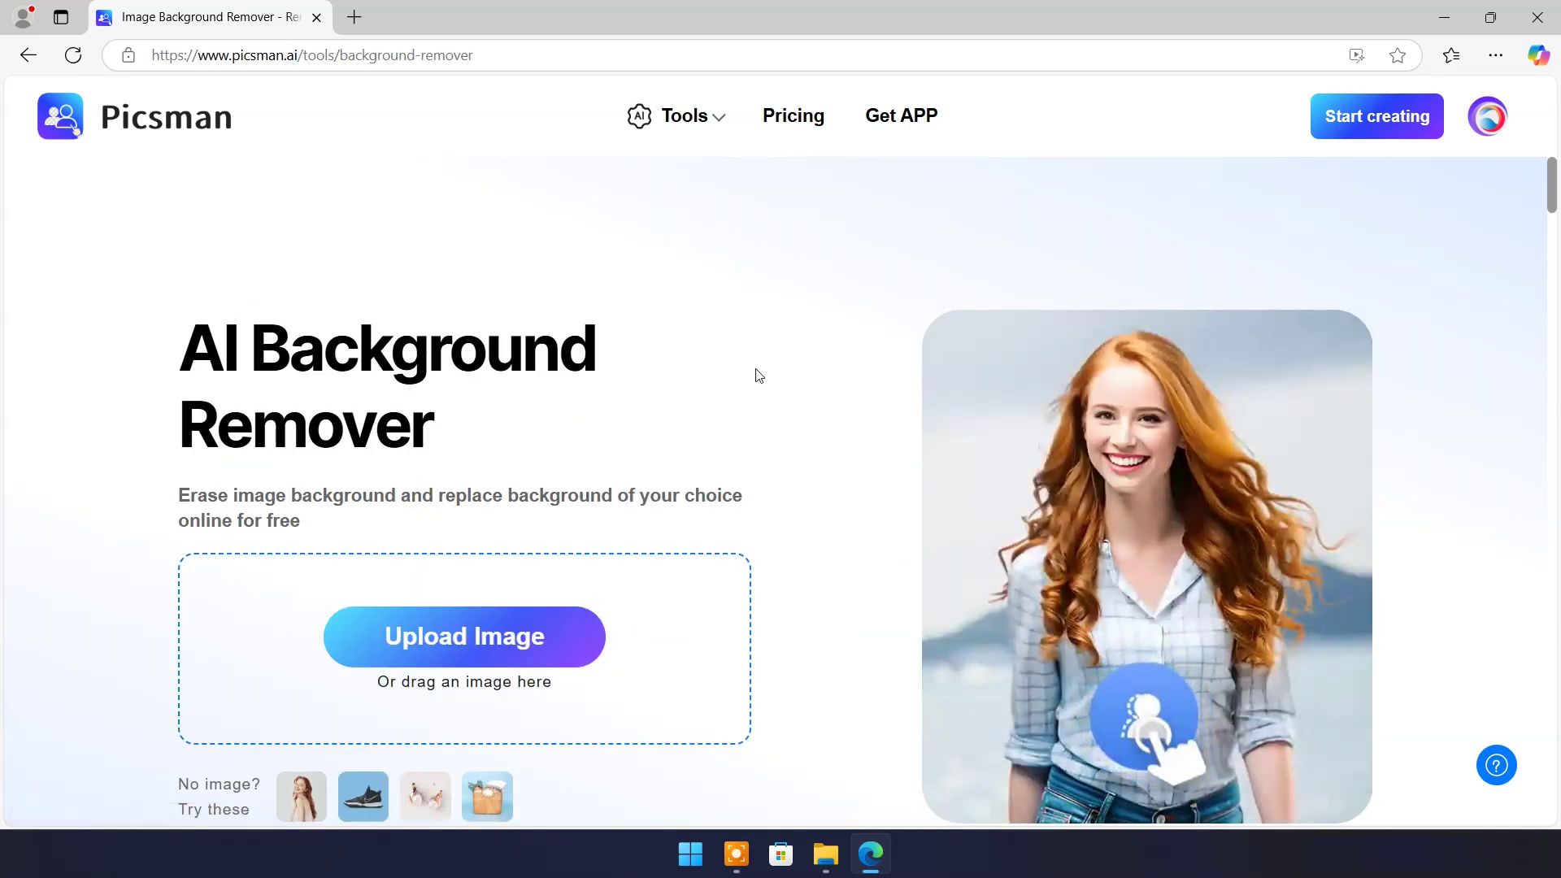
scroll(756, 373, down, 3)
scroll(756, 373, up, 1)
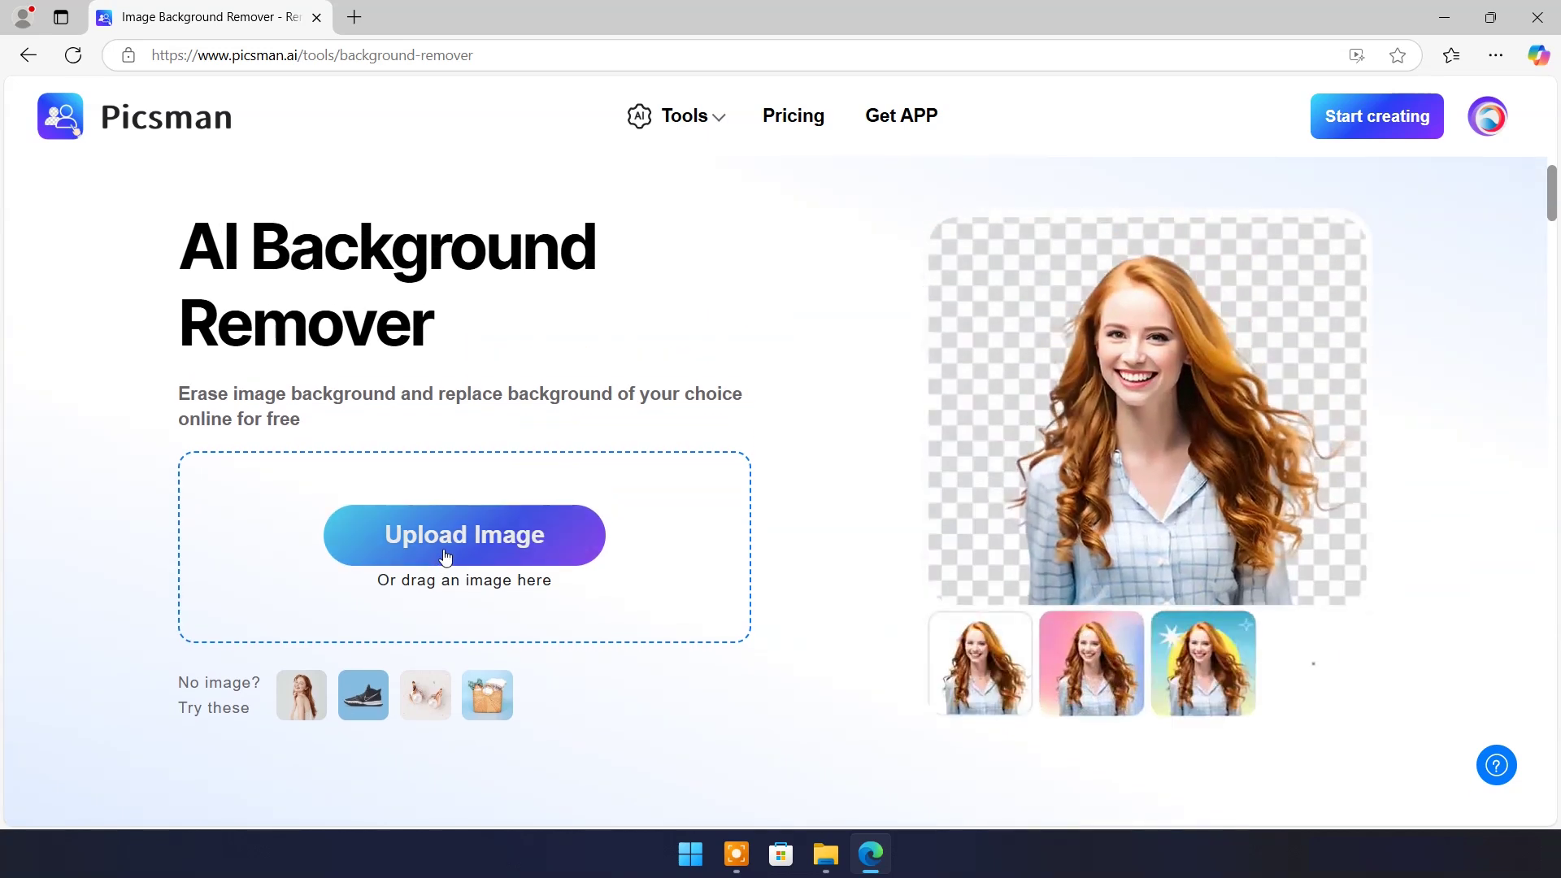
Drag the vittorio-zamboni bird photo from the Image pic folder onto Picsman's Upload Image area
click(1444, 17)
key(alt+Tab)
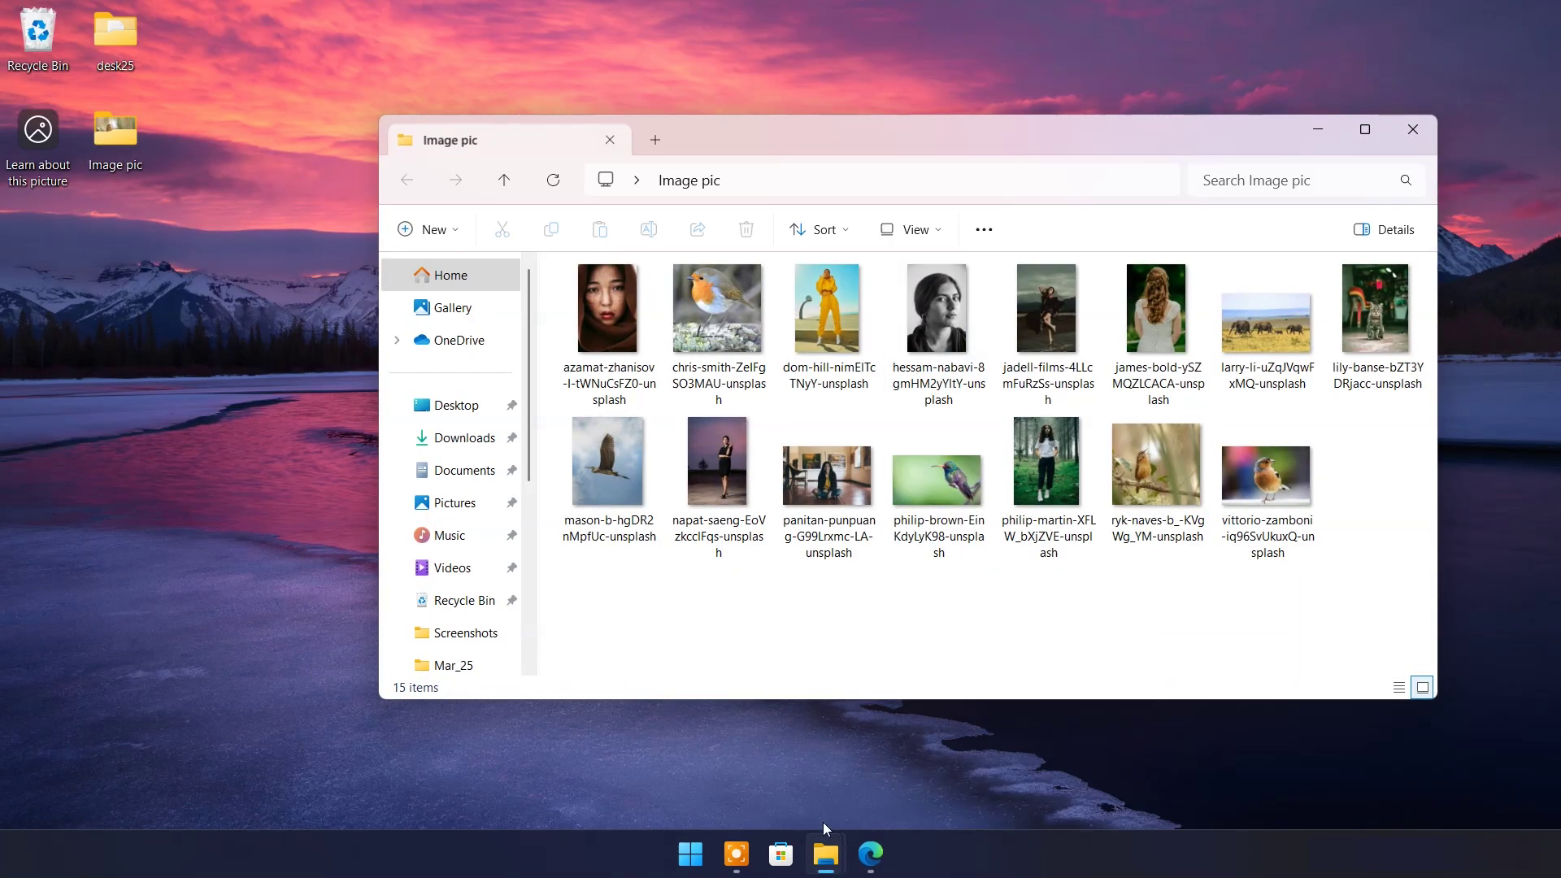
click(870, 853)
mouse_move(825, 865)
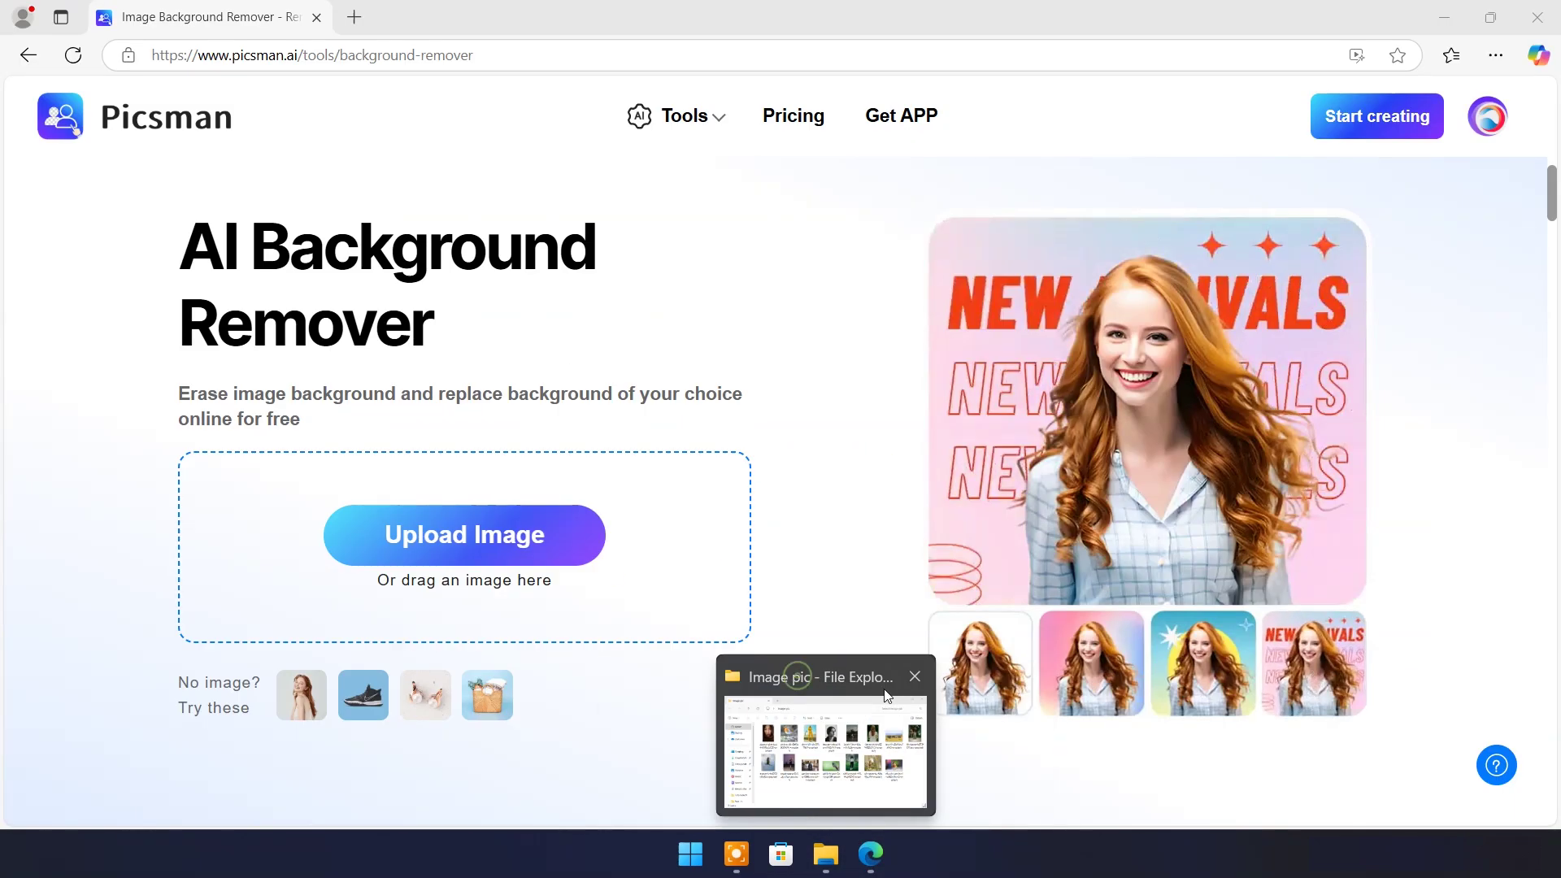
click(888, 691)
drag(866, 144, 1008, 139)
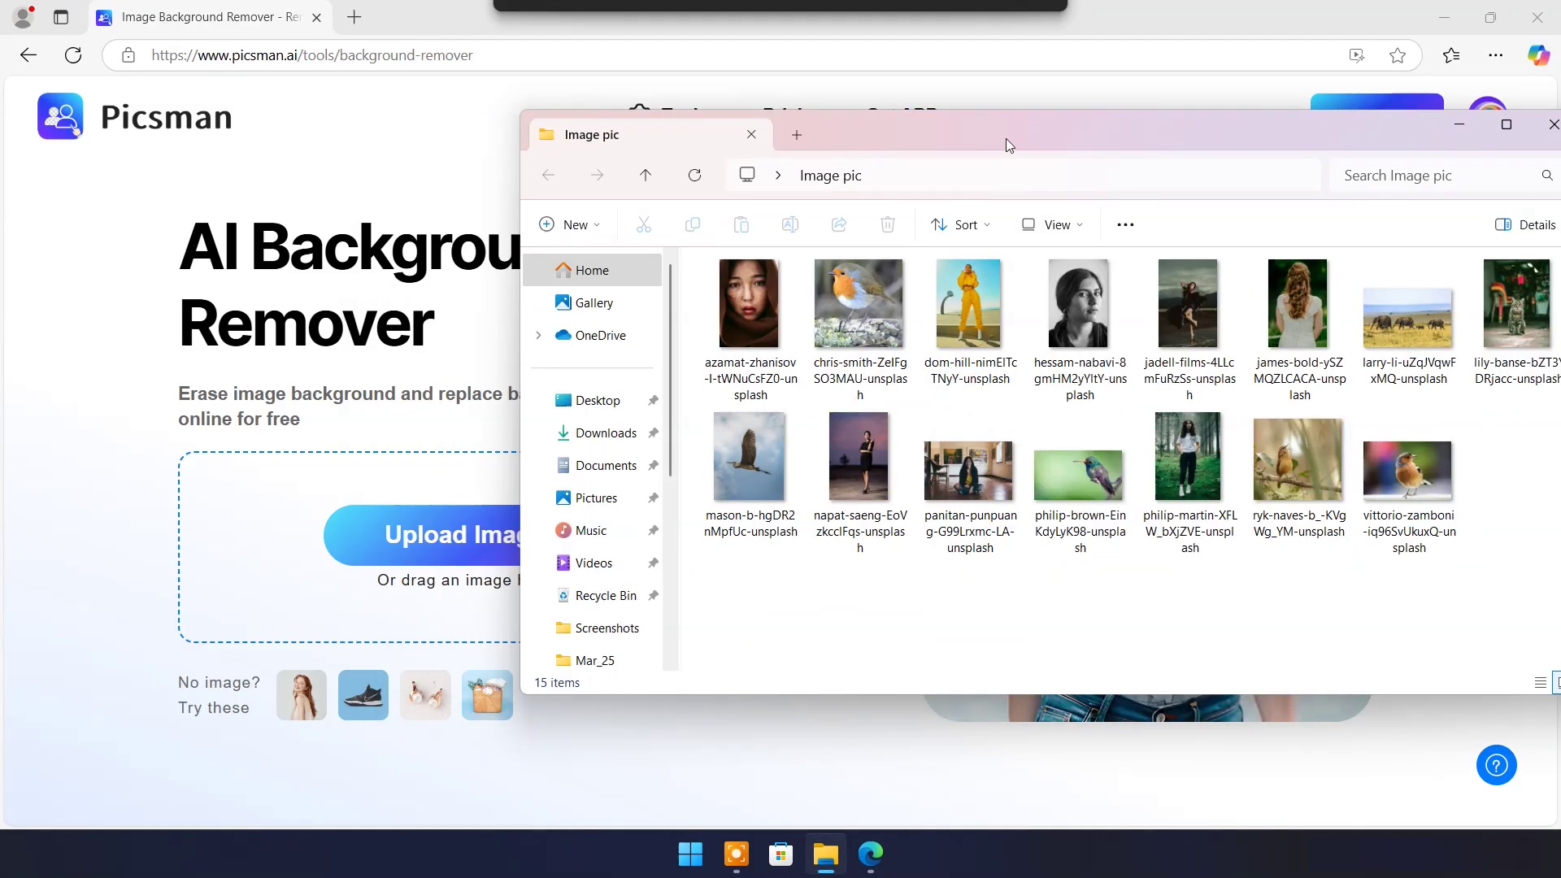
drag(1409, 488, 530, 534)
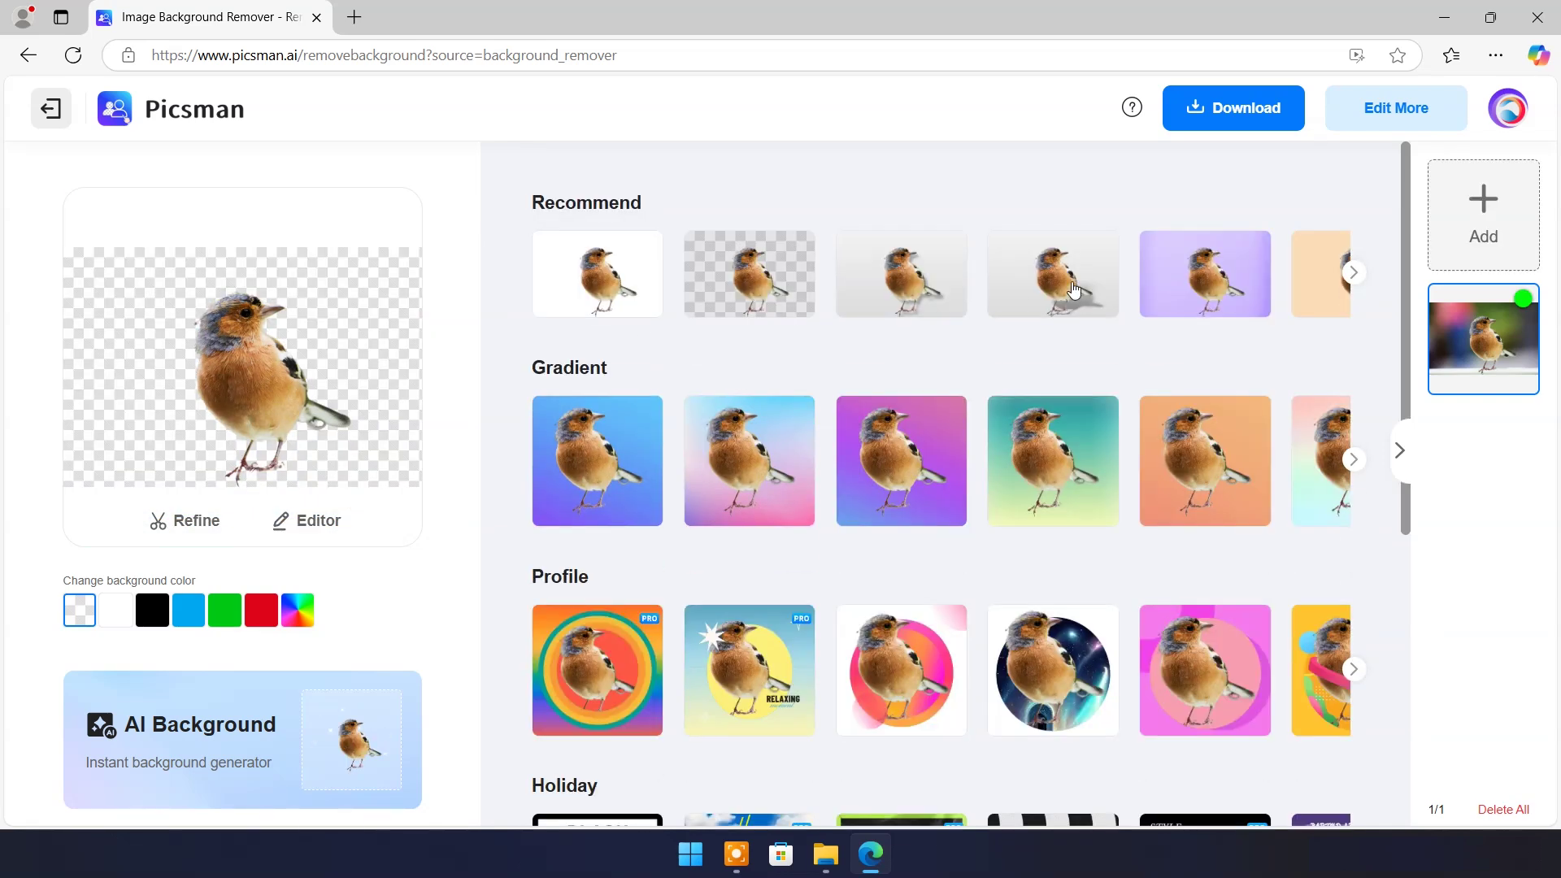
Download the background-free bird cutout as a PNG
scroll(764, 415, down, 2)
scroll(1166, 449, up, 2)
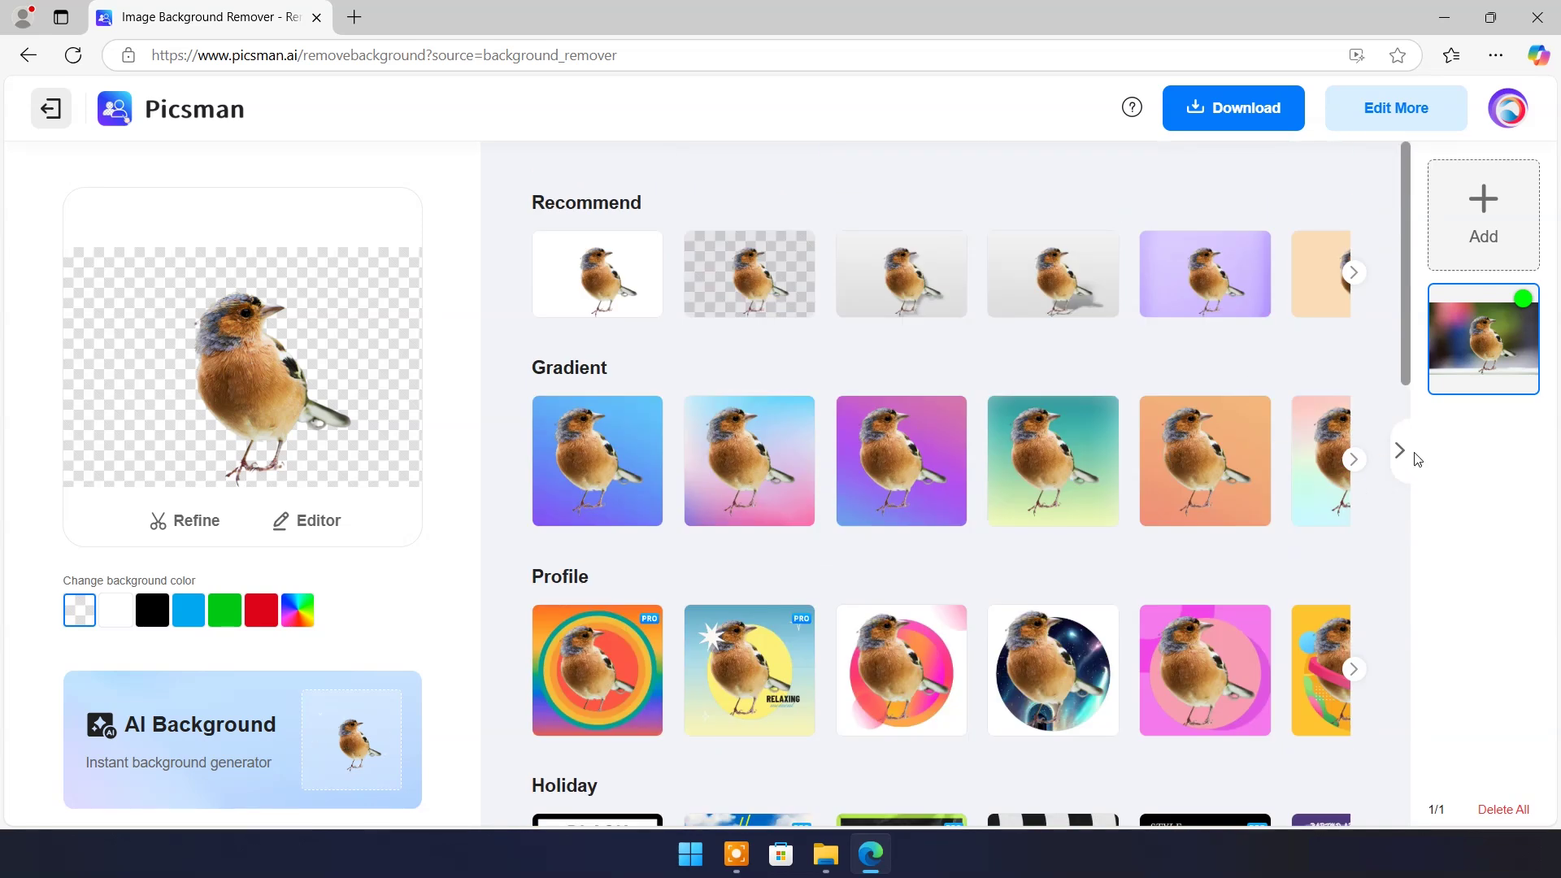
scroll(1405, 488, down, 8)
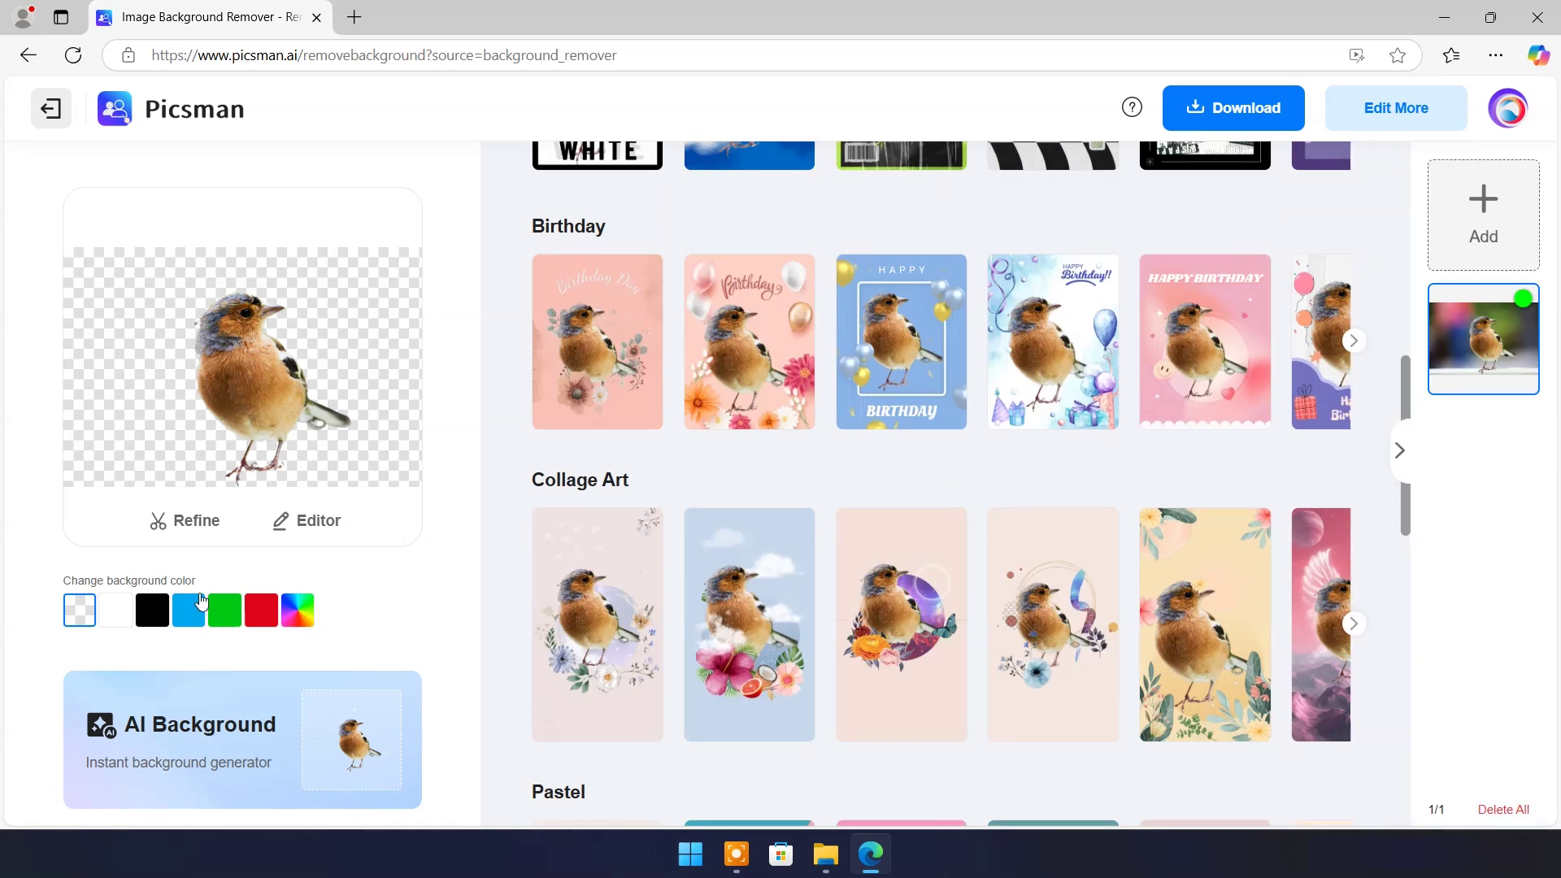
click(1226, 112)
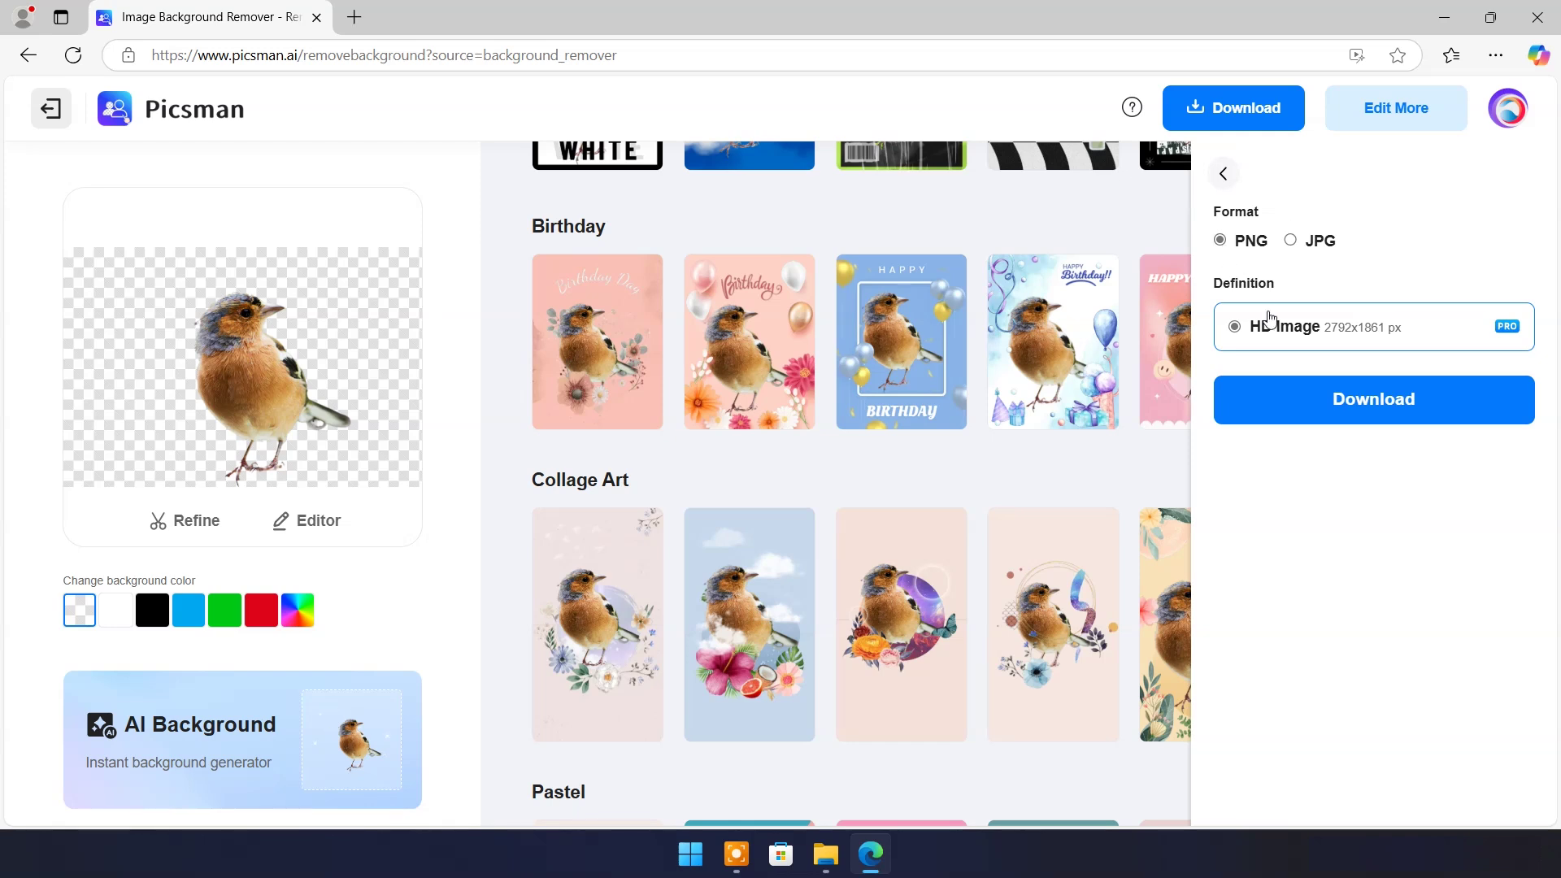
click(1380, 417)
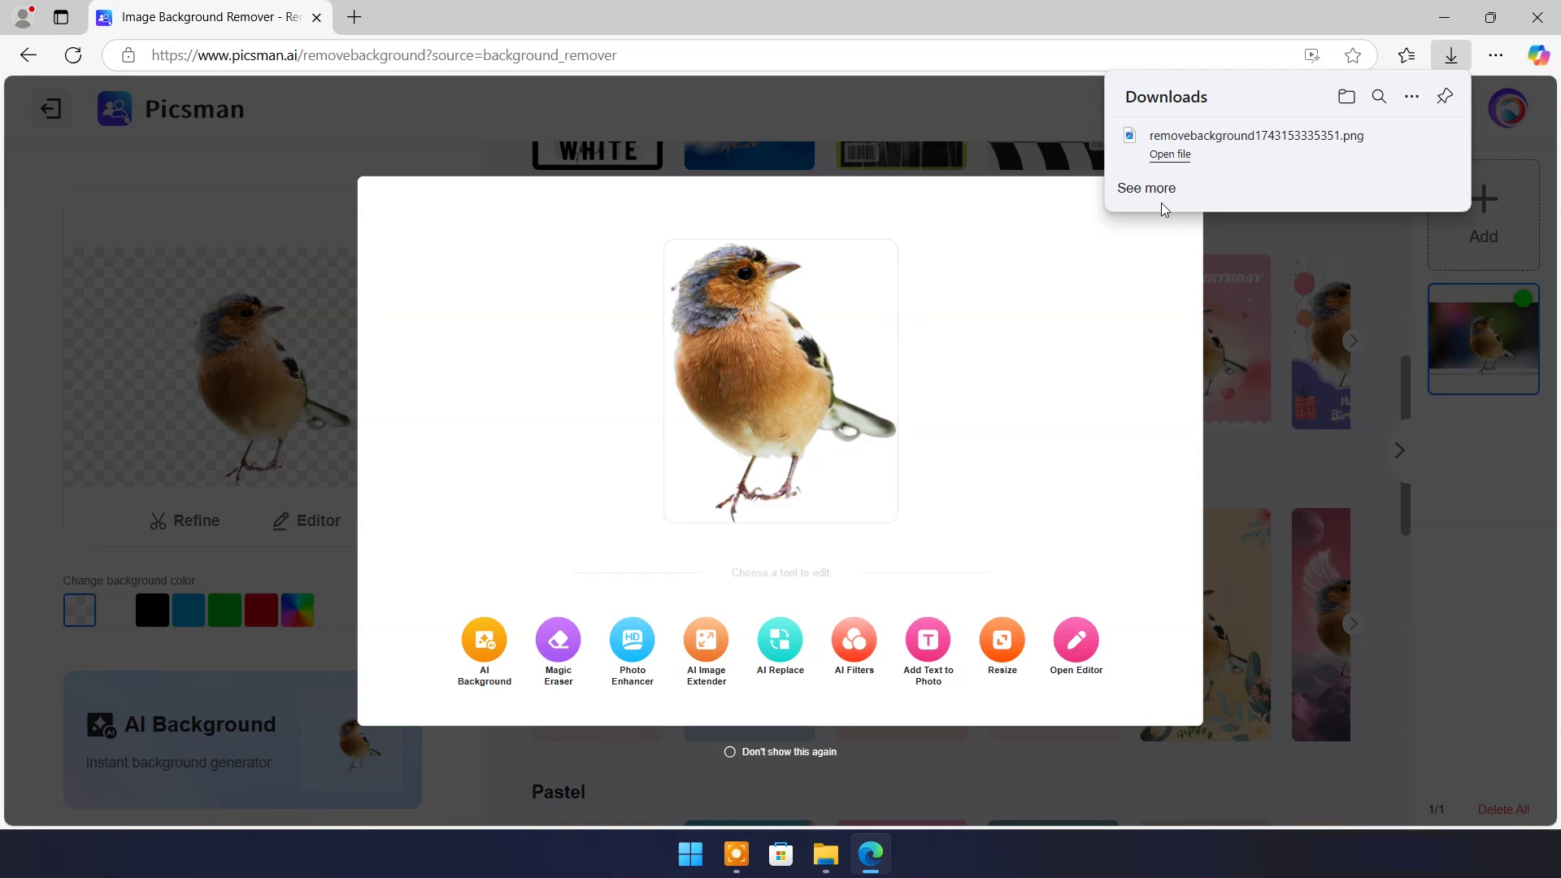
View removebackground1743153335351.png from Downloads in Photos, then close Photos and the folder window
click(1413, 140)
key(Return)
scroll(909, 324, up, 2)
scroll(849, 219, down, 2)
click(1522, 36)
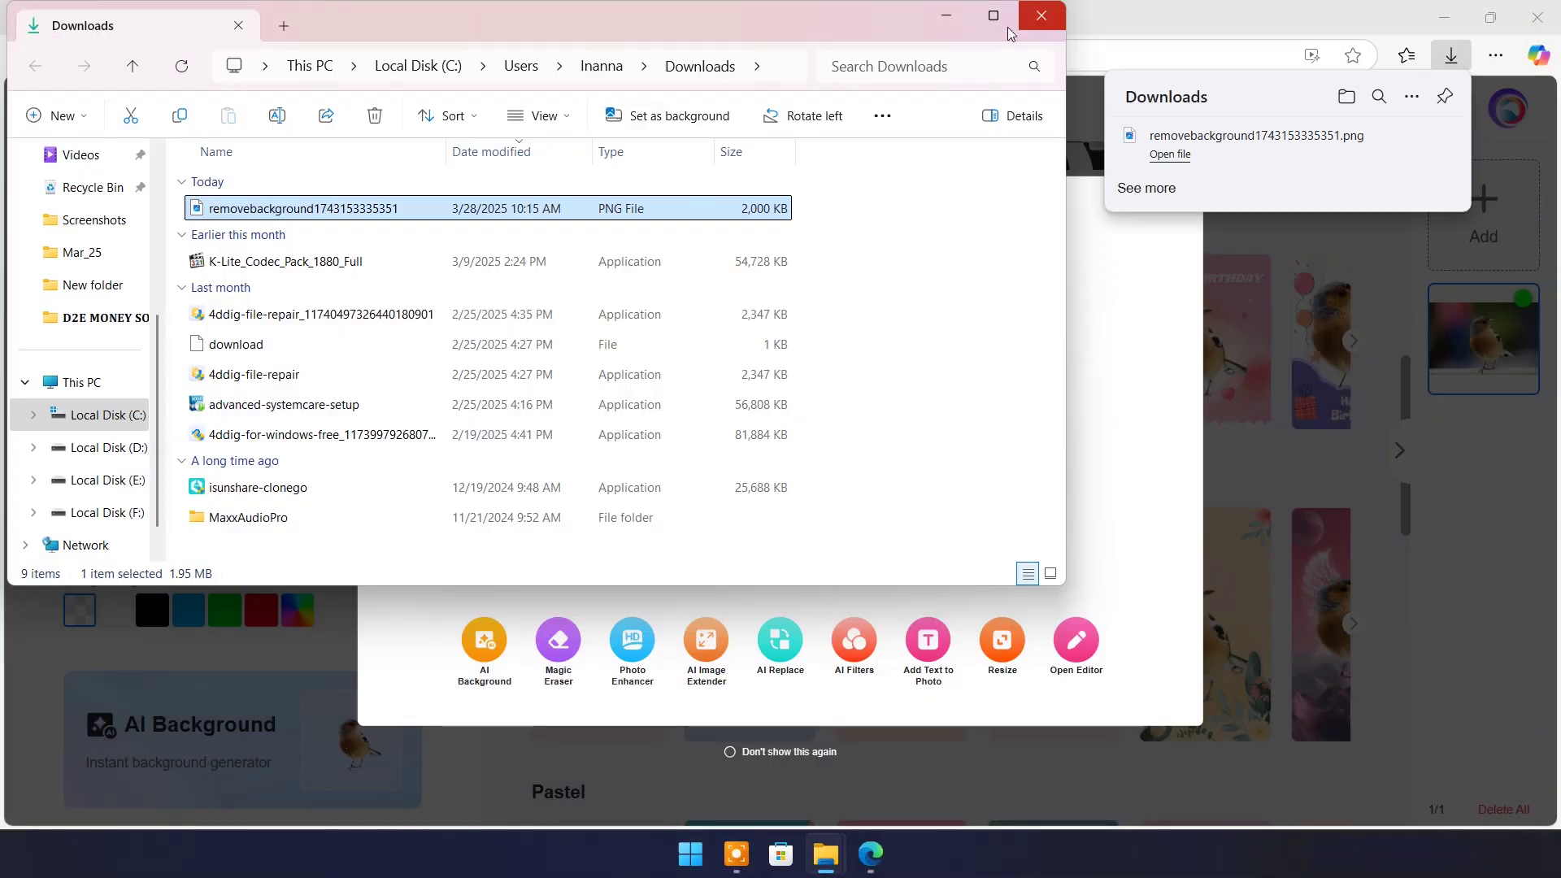
click(1042, 15)
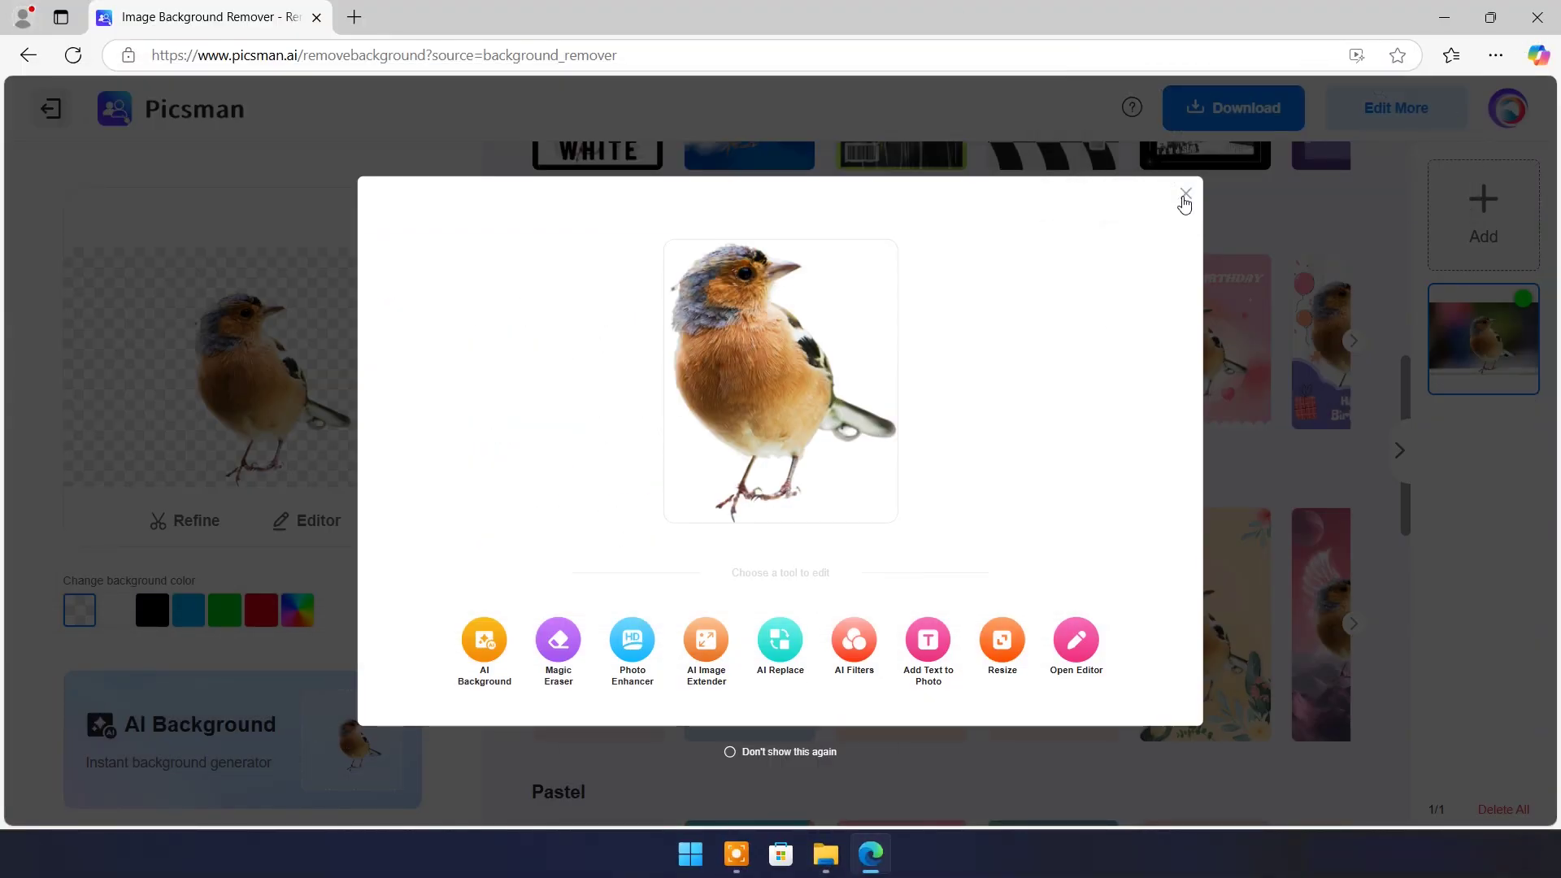
Close the bird preview and apply the red 'New Product – Shop Now' Product Sale template
click(1184, 196)
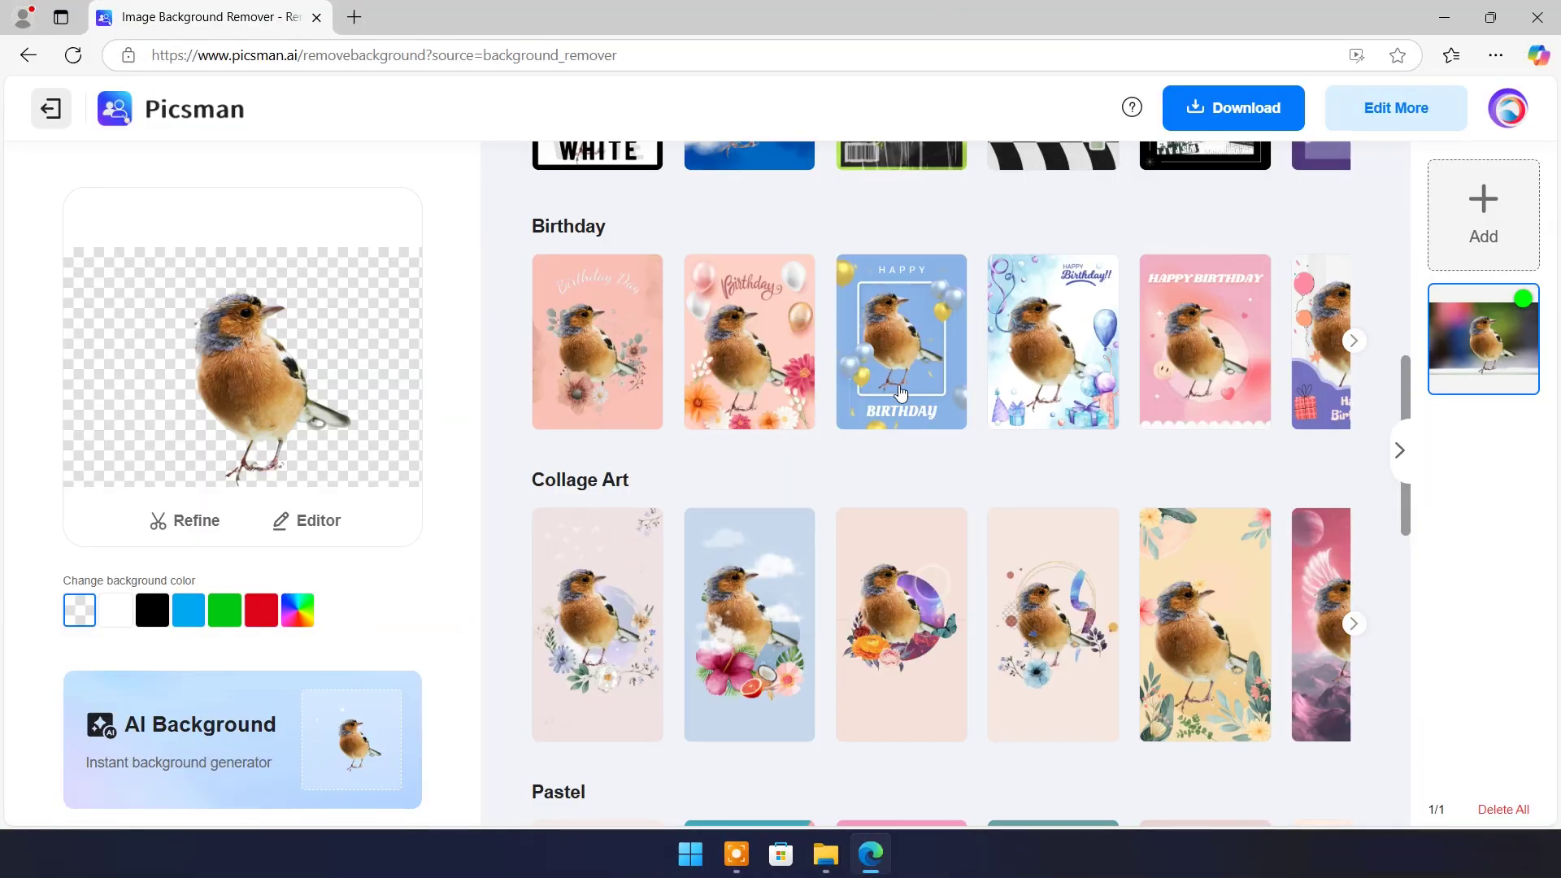
scroll(915, 504, up, 1)
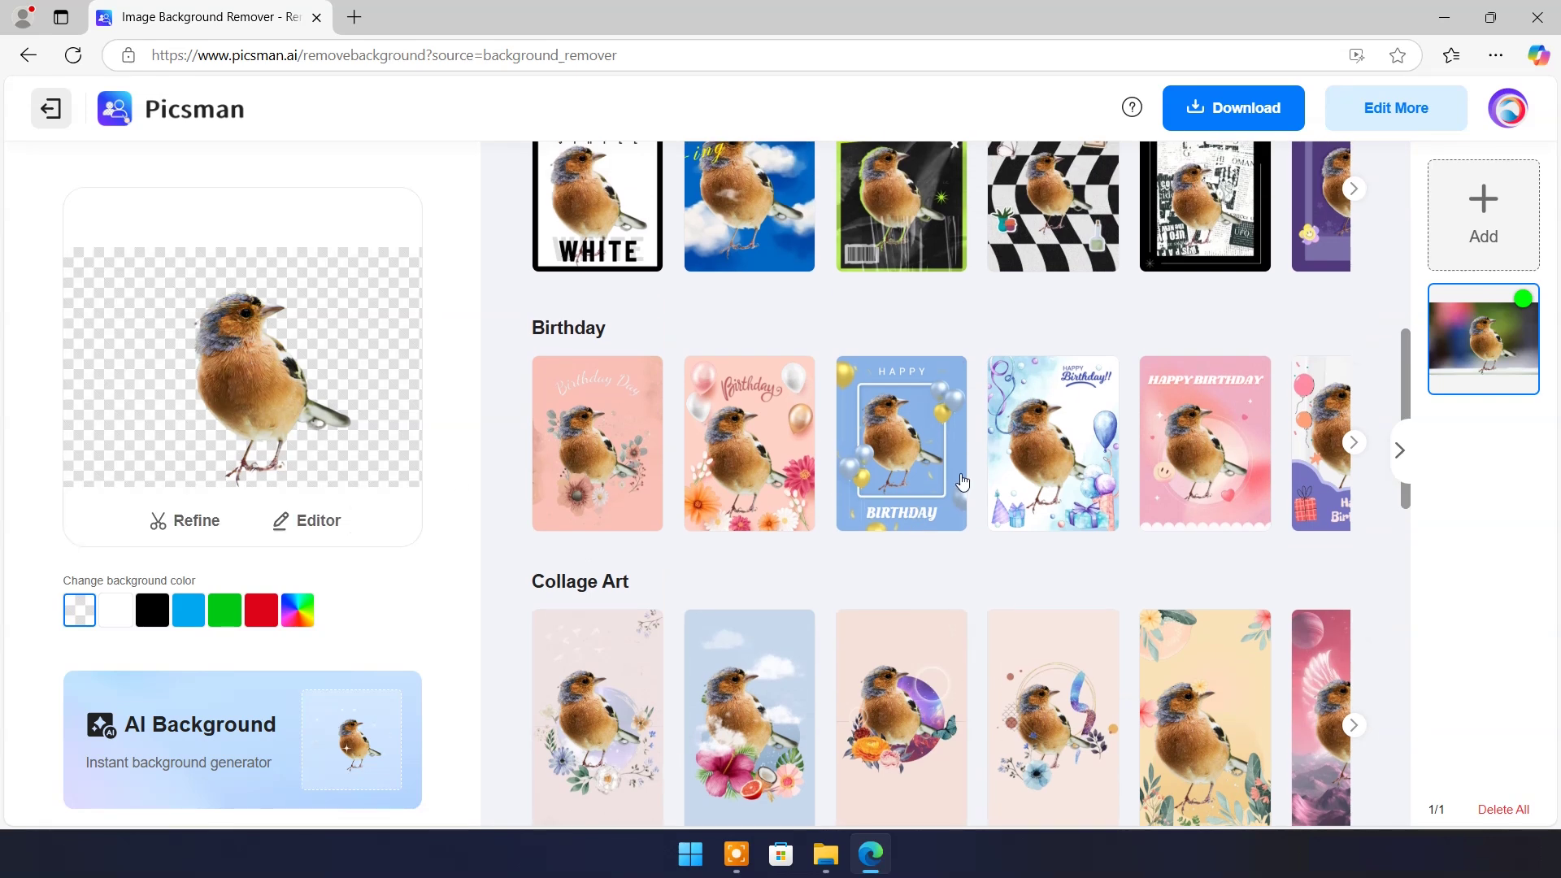
scroll(1065, 451, up, 8)
scroll(1108, 451, down, 3)
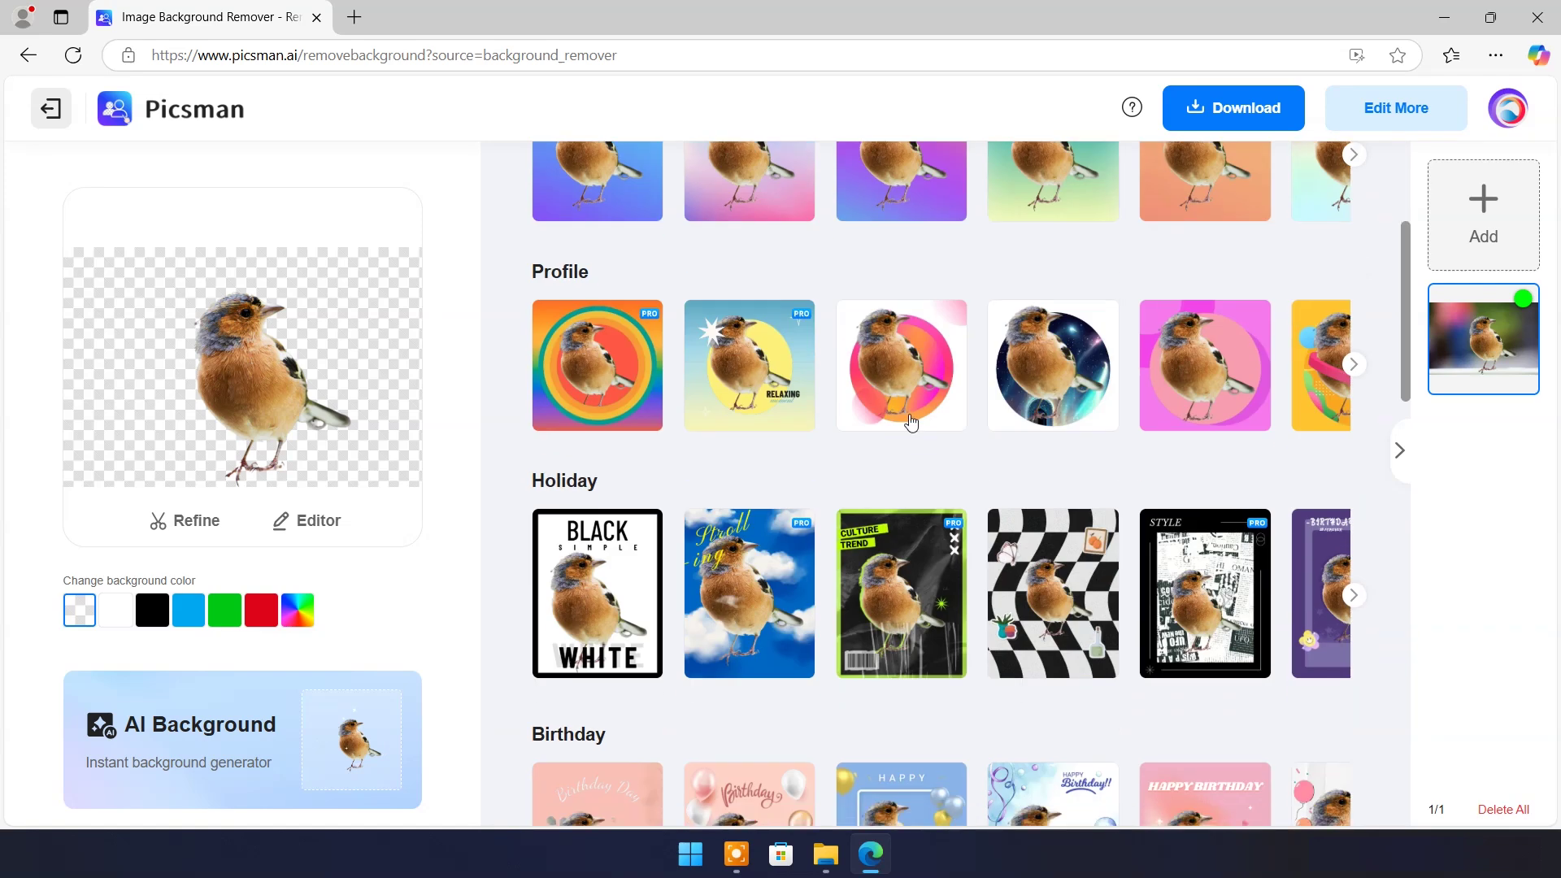
scroll(648, 530, down, 2)
scroll(870, 613, down, 4)
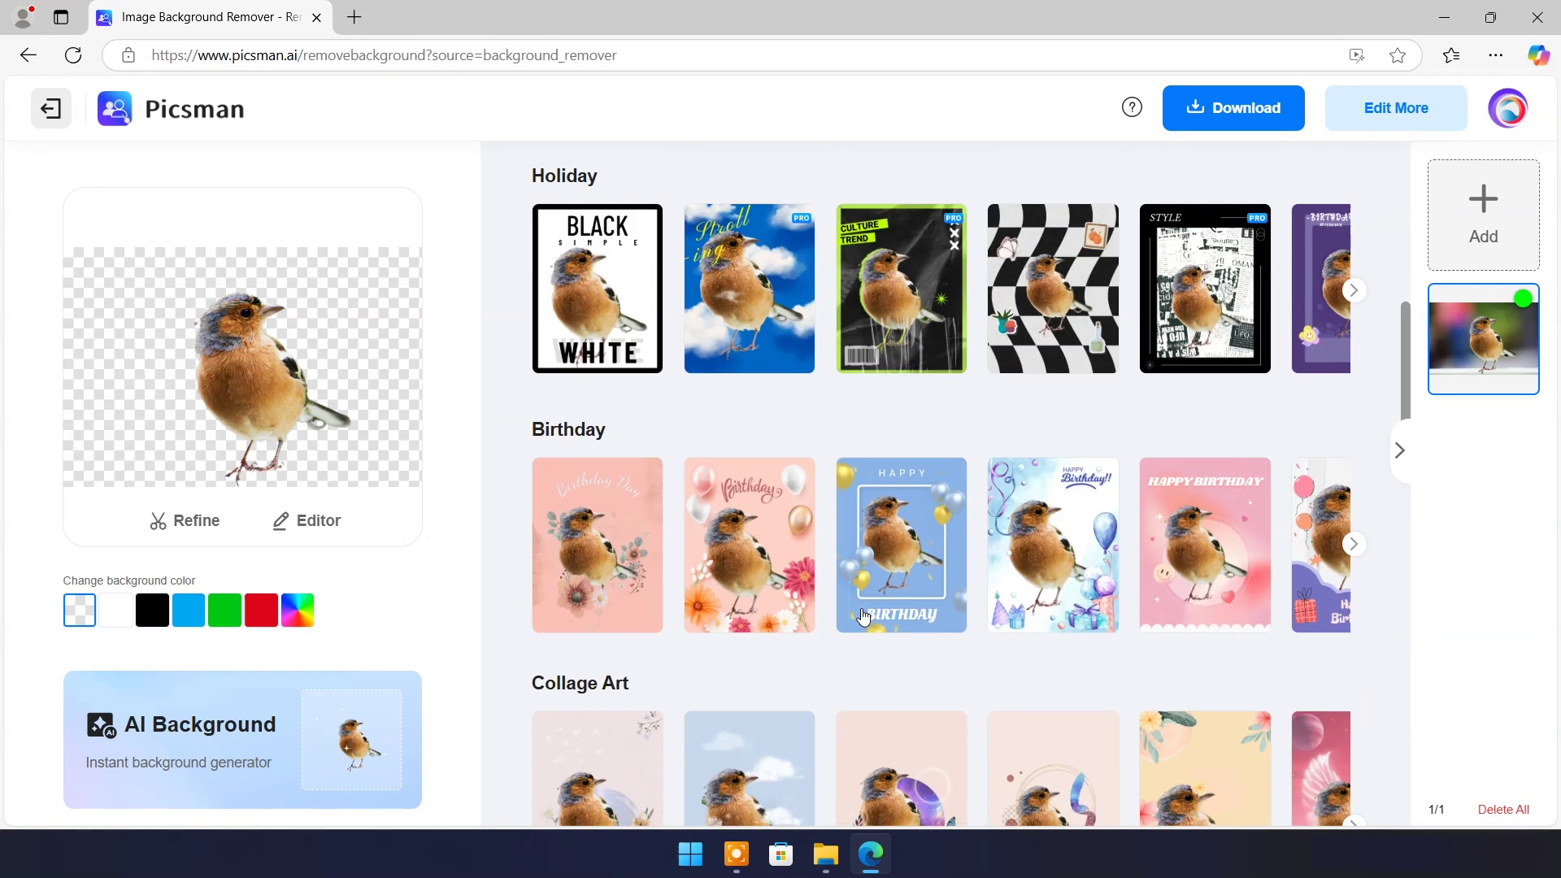
scroll(884, 549, down, 8)
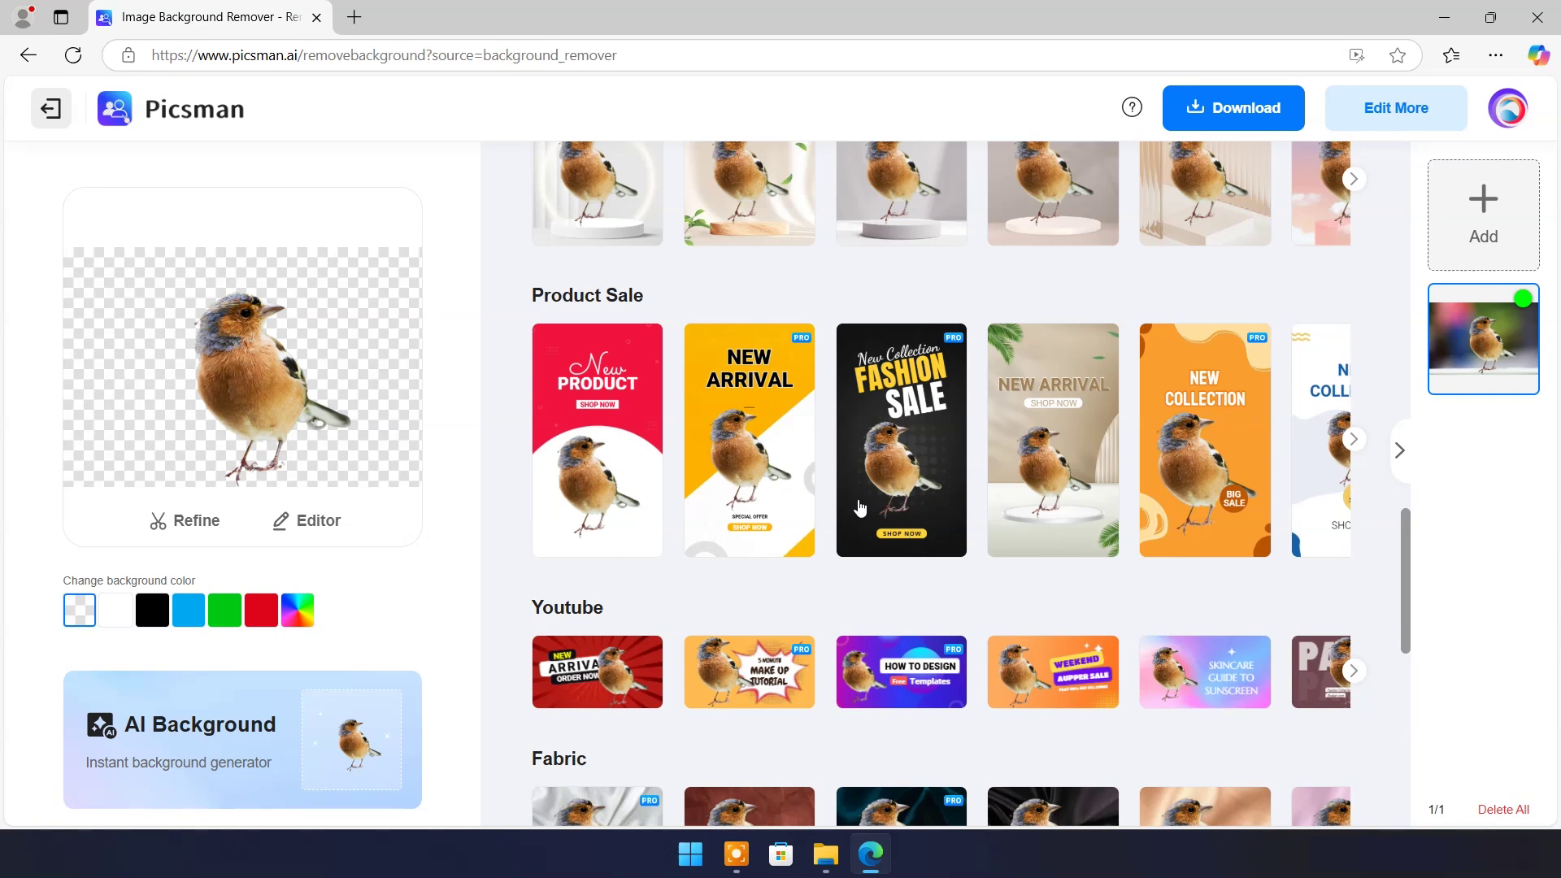
scroll(902, 528, down, 3)
scroll(859, 510, up, 1)
scroll(813, 518, up, 2)
click(597, 456)
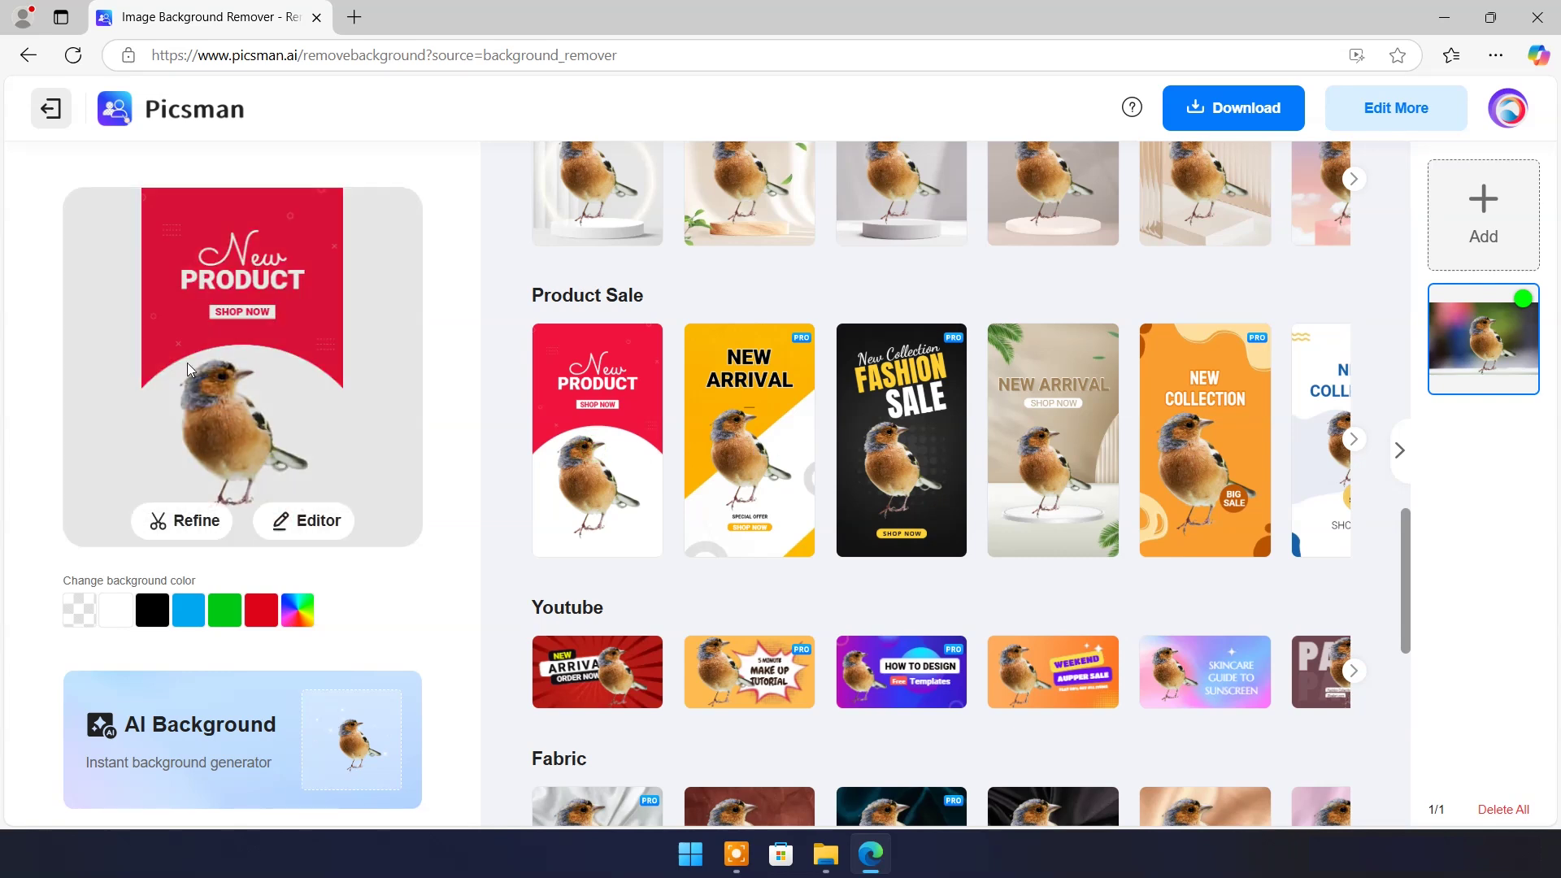
Open the design in the full editor and resize the bird's frame so the whole bird shows
click(293, 524)
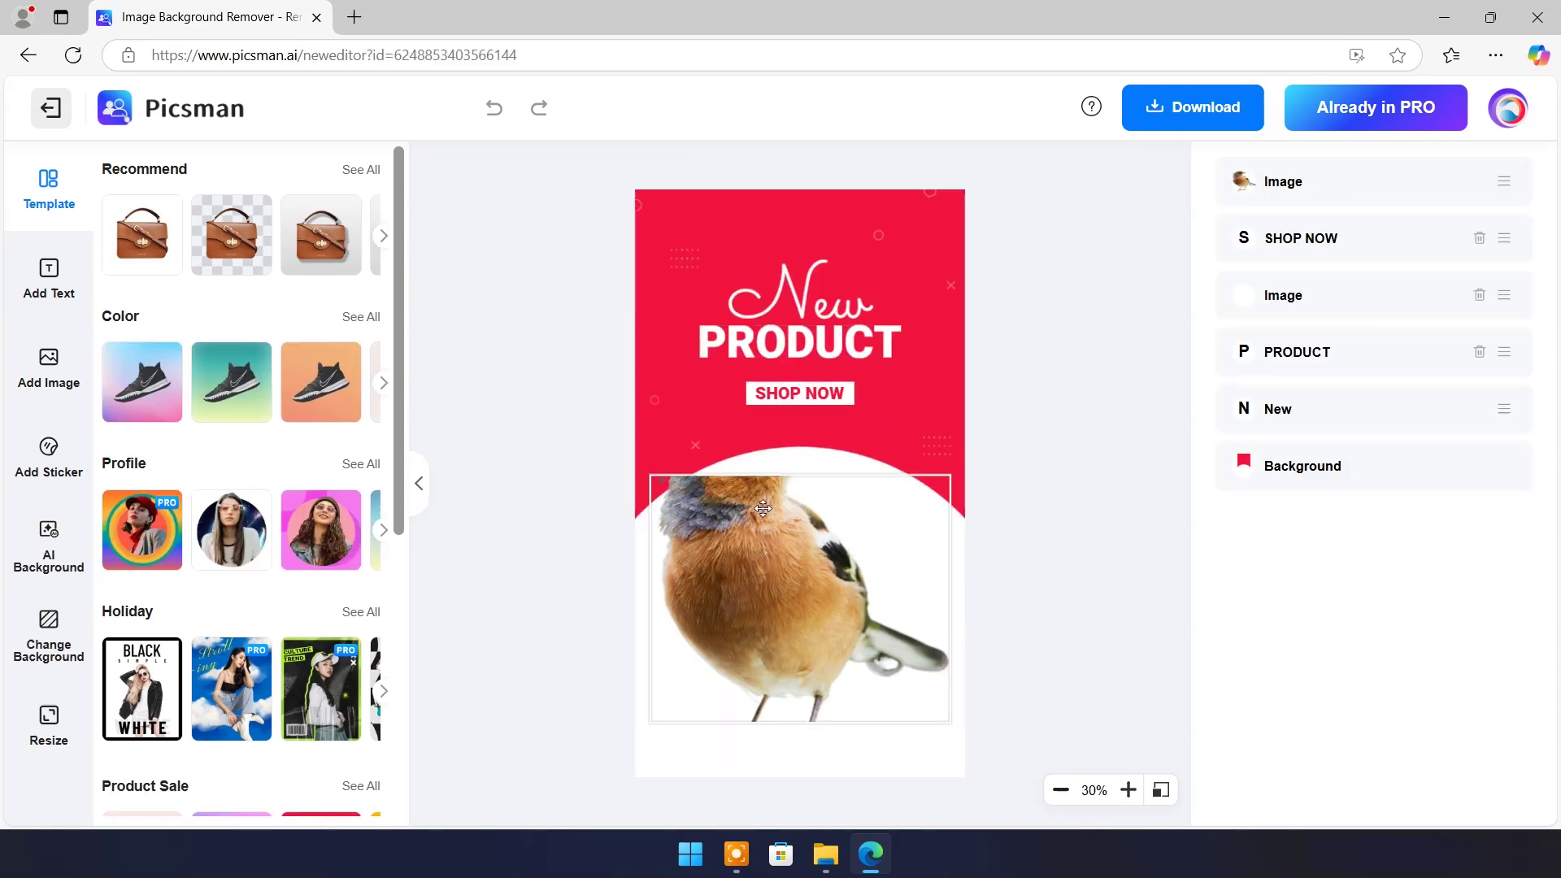
click(654, 479)
drag(952, 476, 866, 533)
drag(749, 534, 819, 565)
click(892, 561)
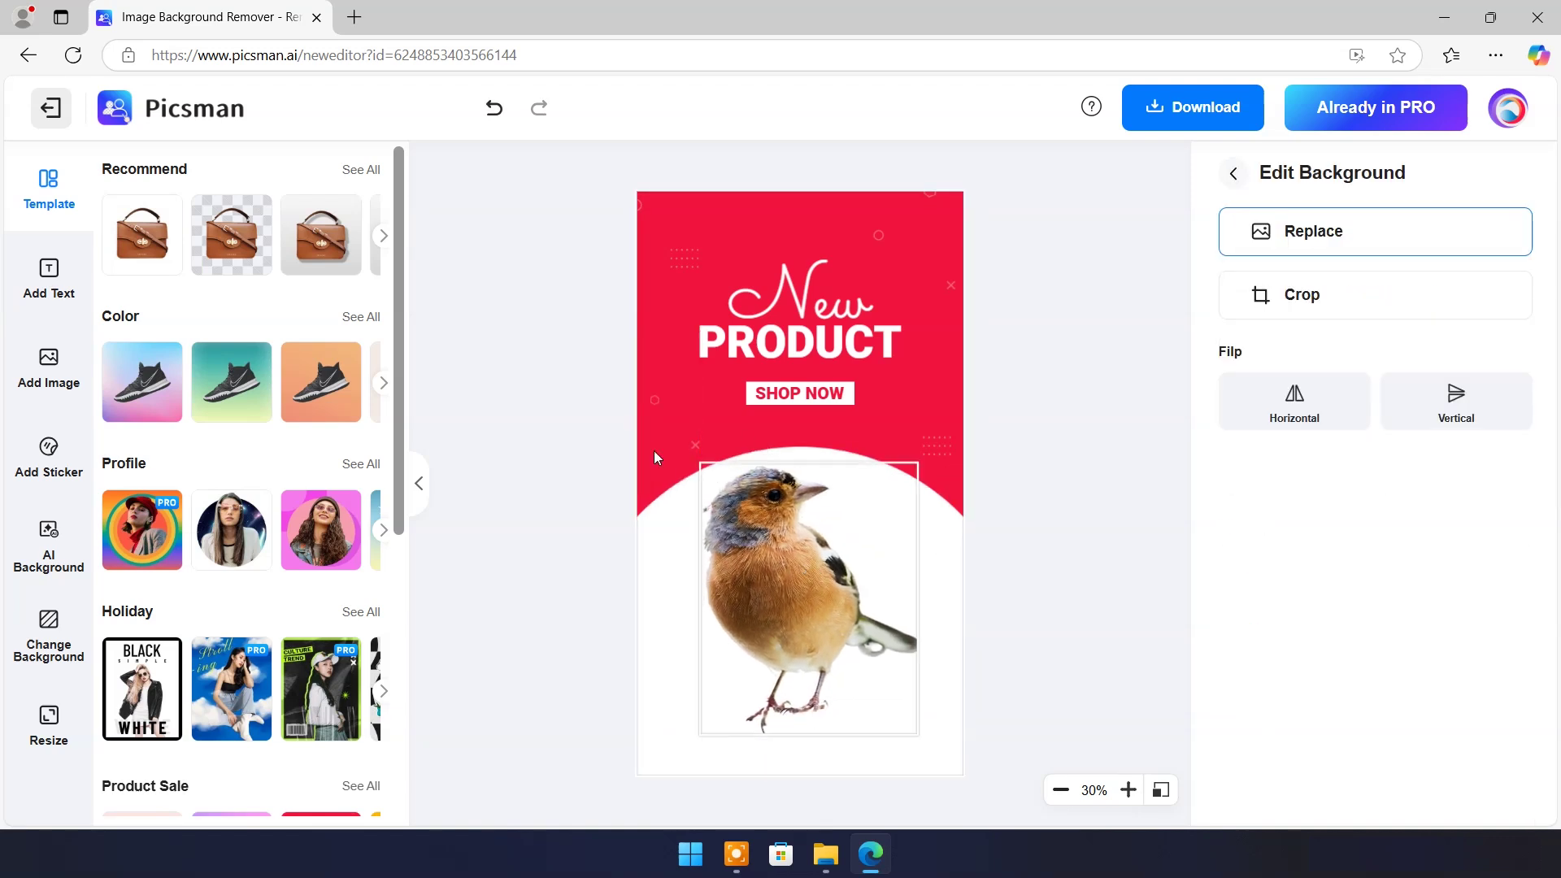
Replace the PRODUCT heading with BIRD
click(806, 336)
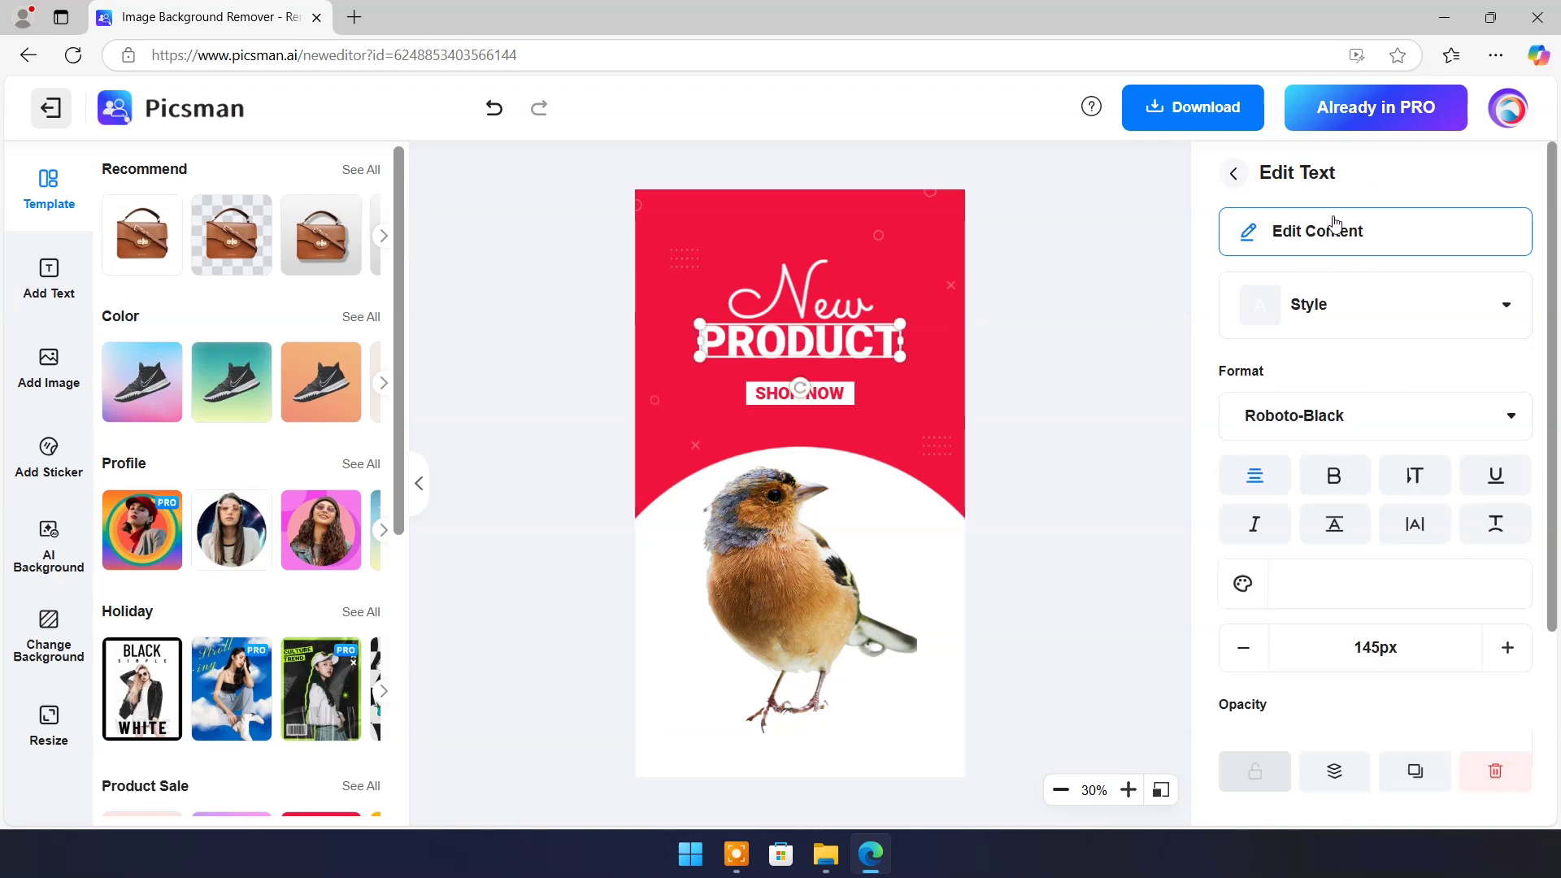
click(1288, 236)
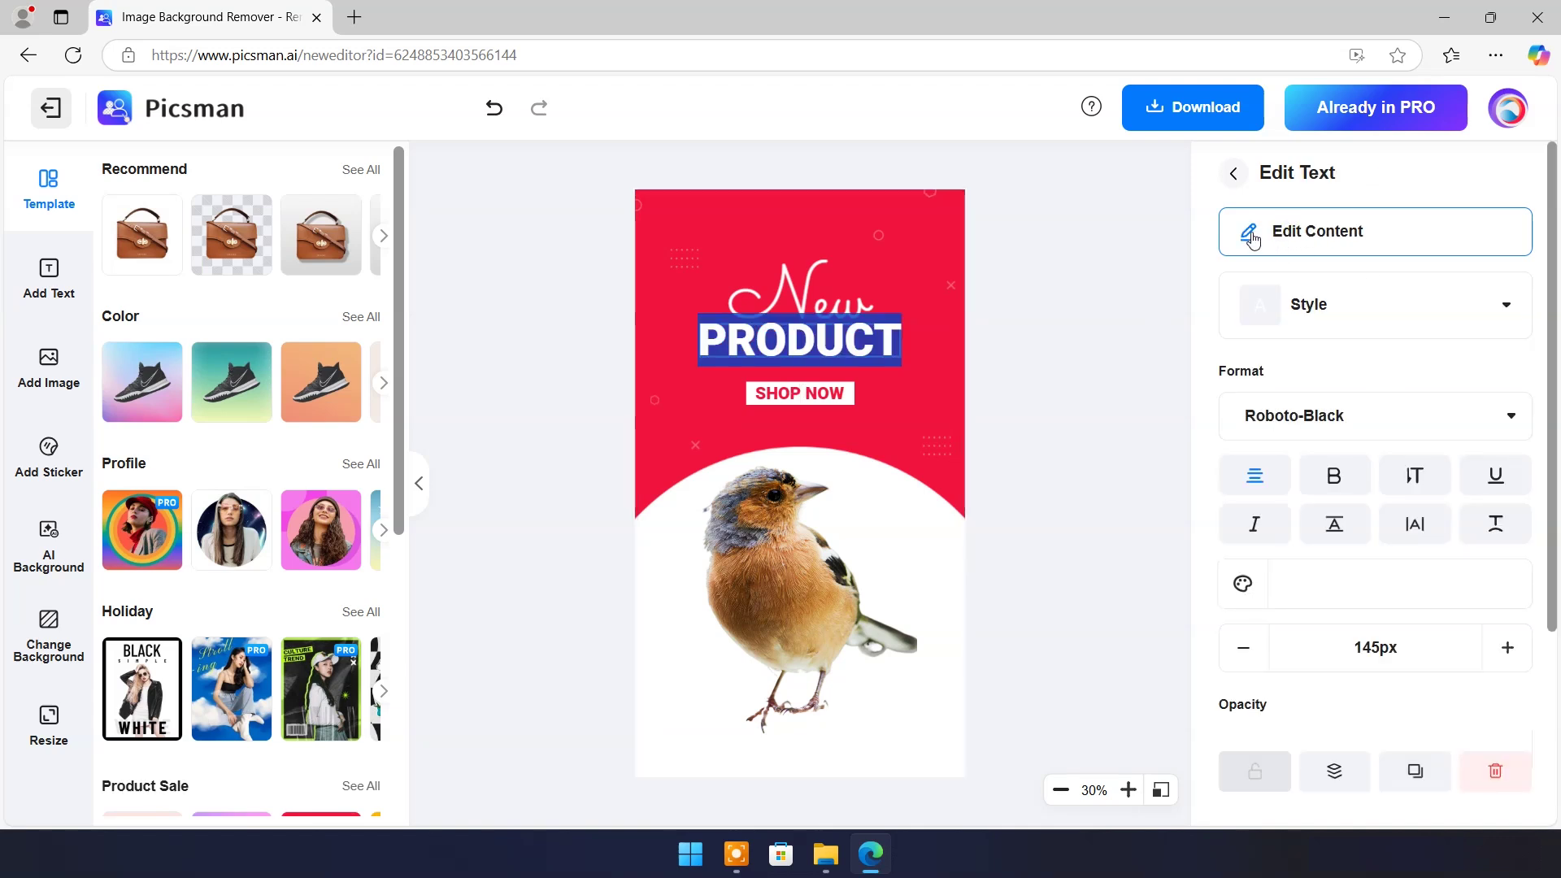
scroll(1317, 325, down, 3)
scroll(1304, 338, up, 3)
click(844, 341)
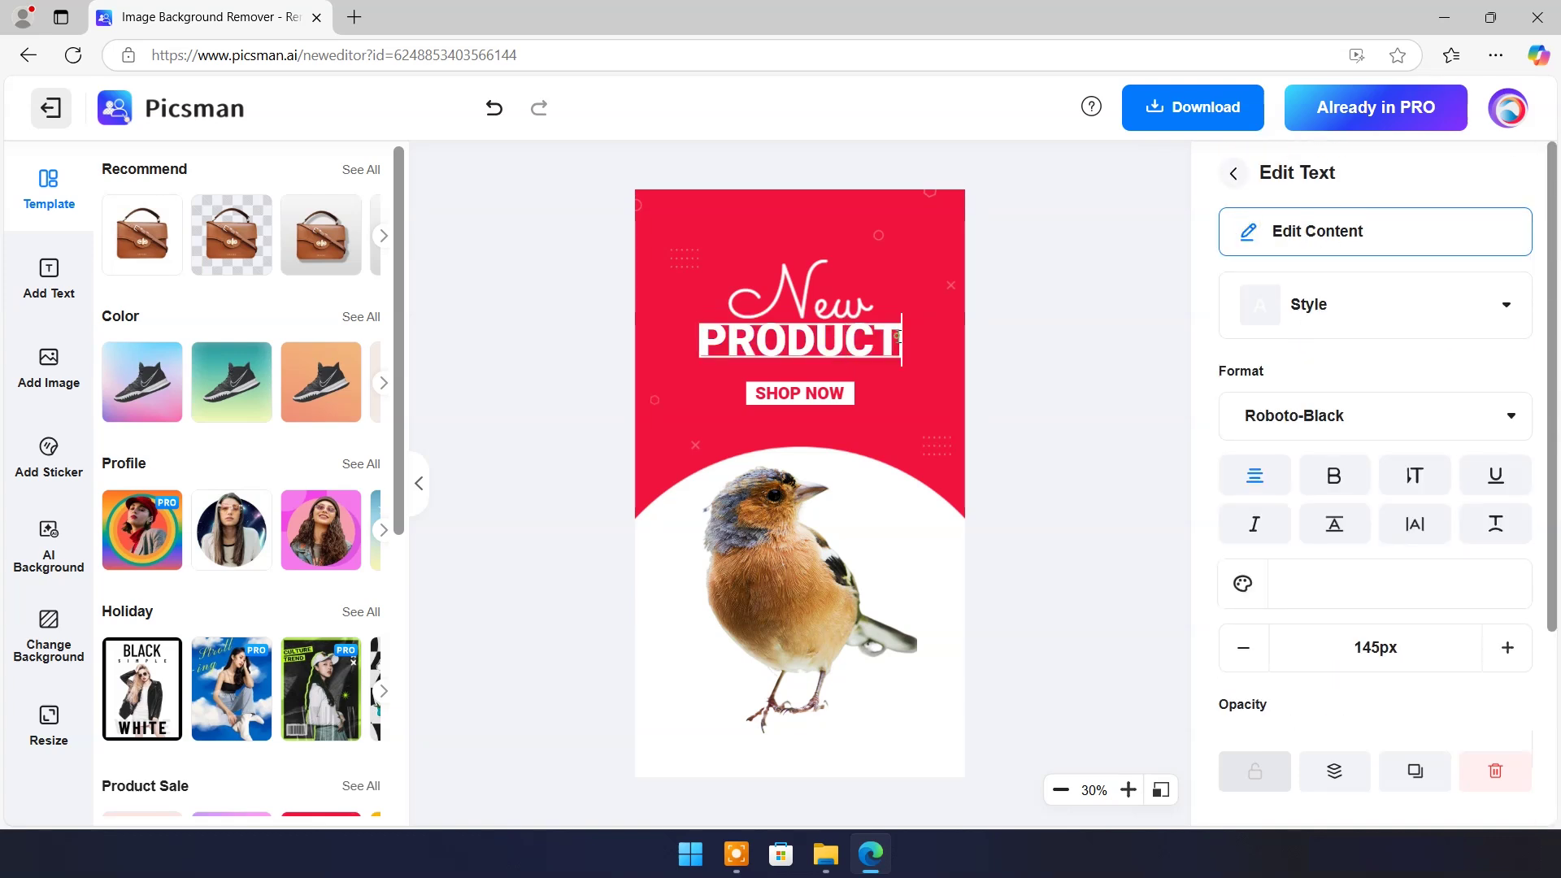
double_click(790, 340)
text(BIRD)
Change the New heading to MY and SHOP to PET
click(861, 297)
double_click(862, 297)
text(MY)
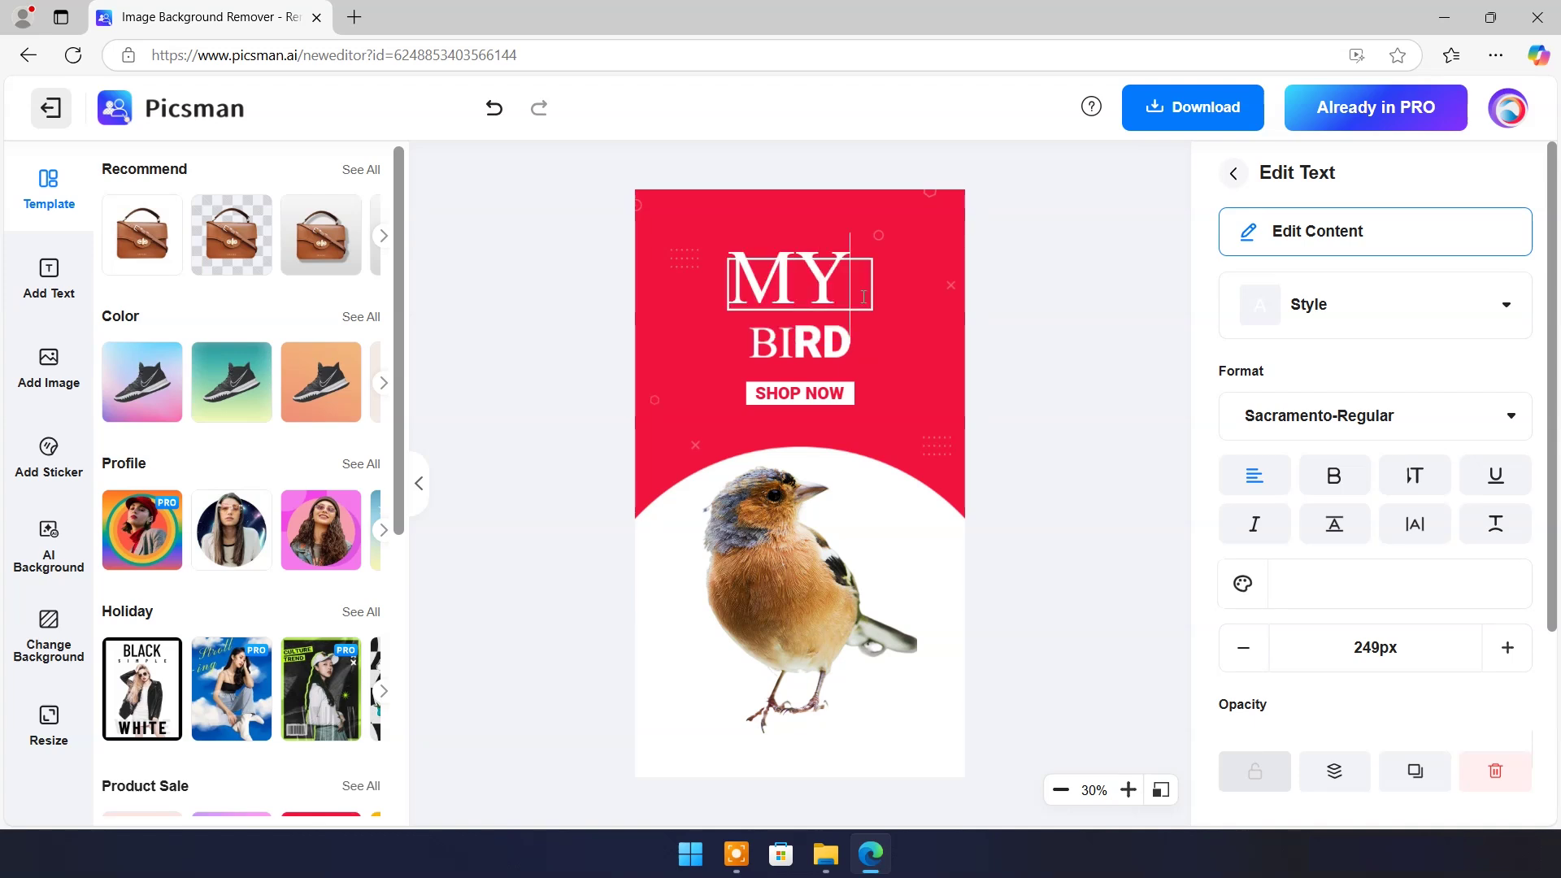
double_click(833, 394)
text(PET)
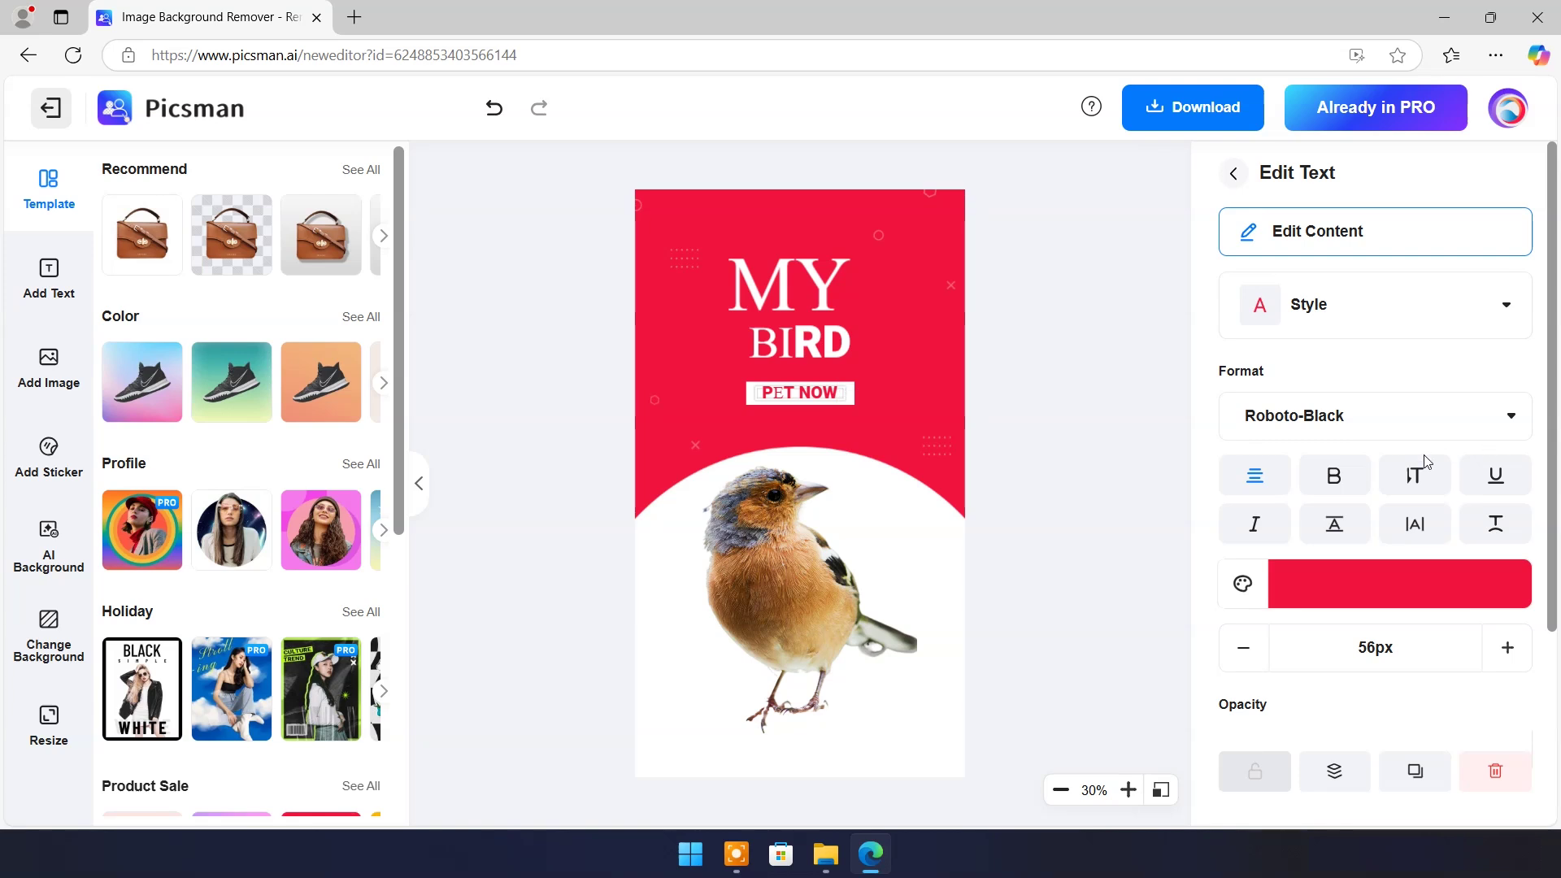
click(1063, 472)
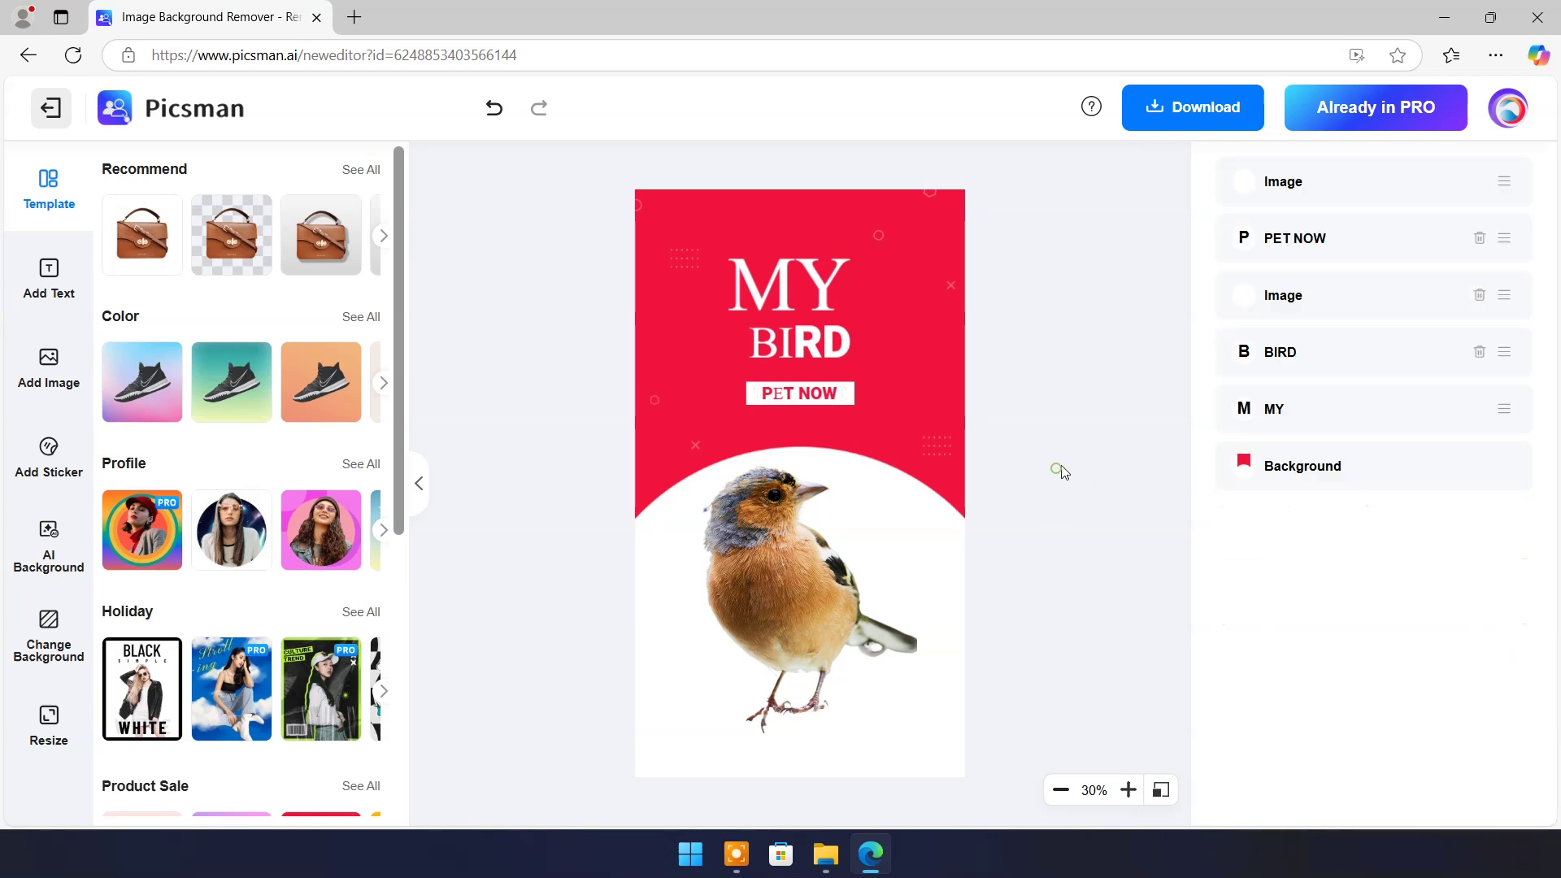
Apply the yellow-blue text style preset to MY
click(817, 293)
click(1502, 307)
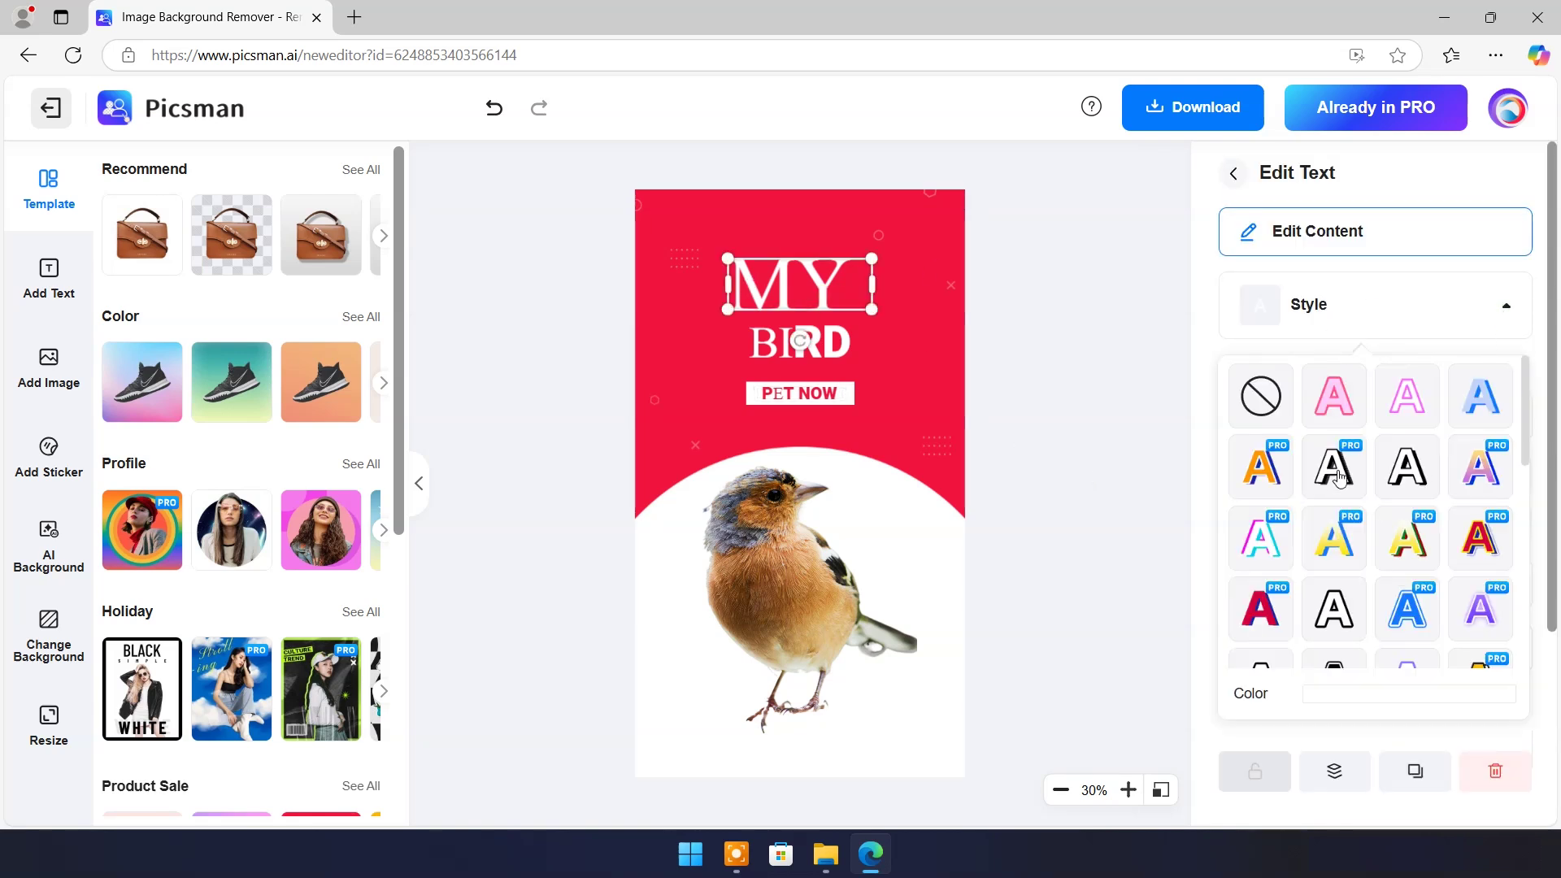
click(1338, 471)
click(1334, 536)
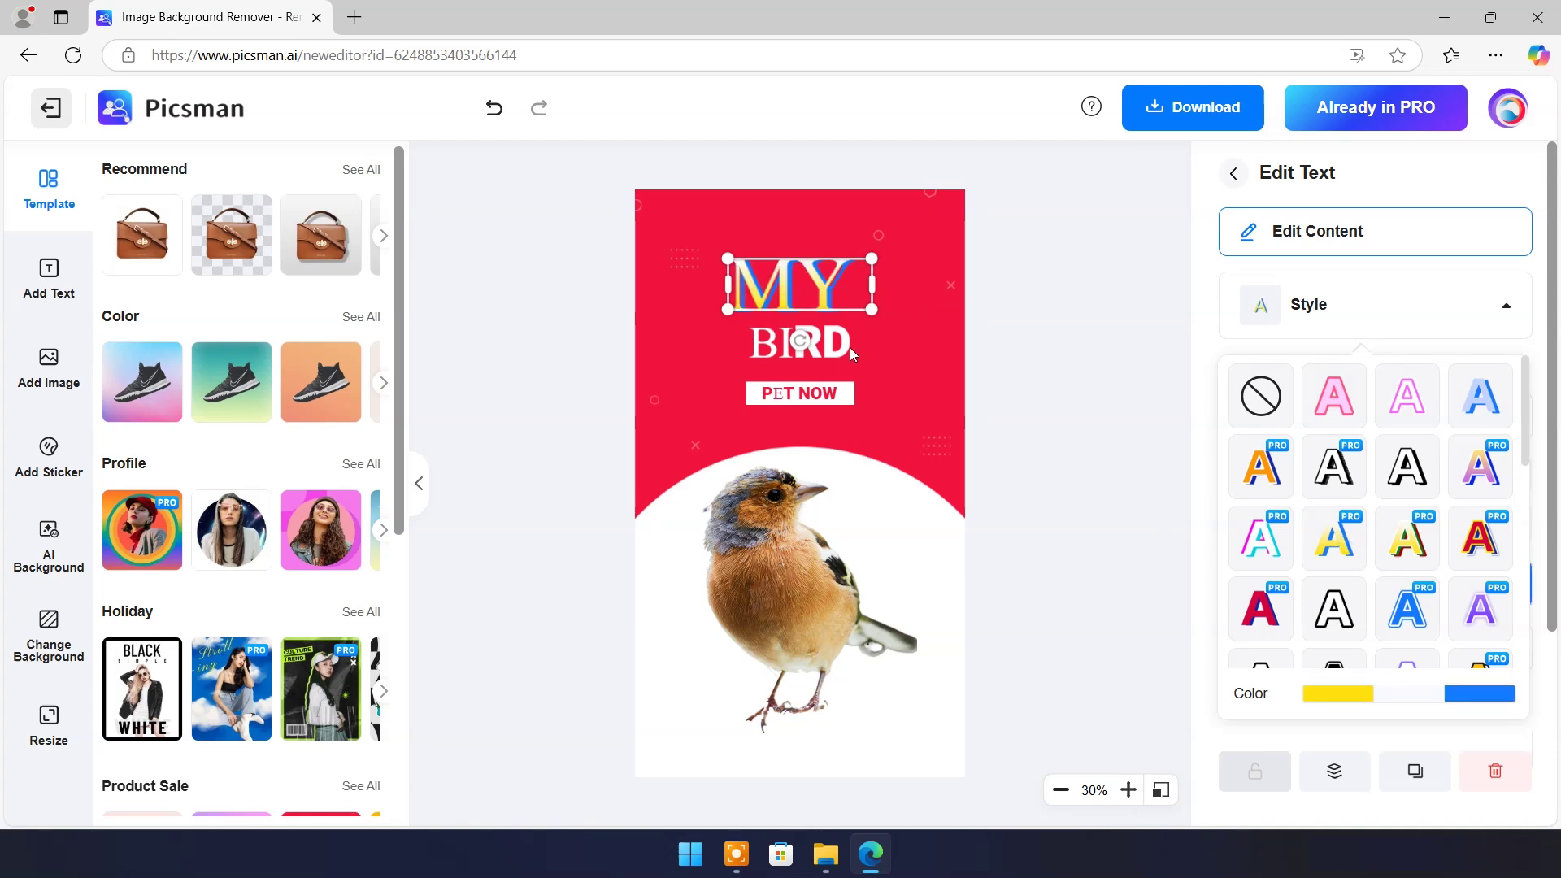
Make BIRD Roboto Bold and lower its opacity to 80%
click(854, 348)
click(1495, 419)
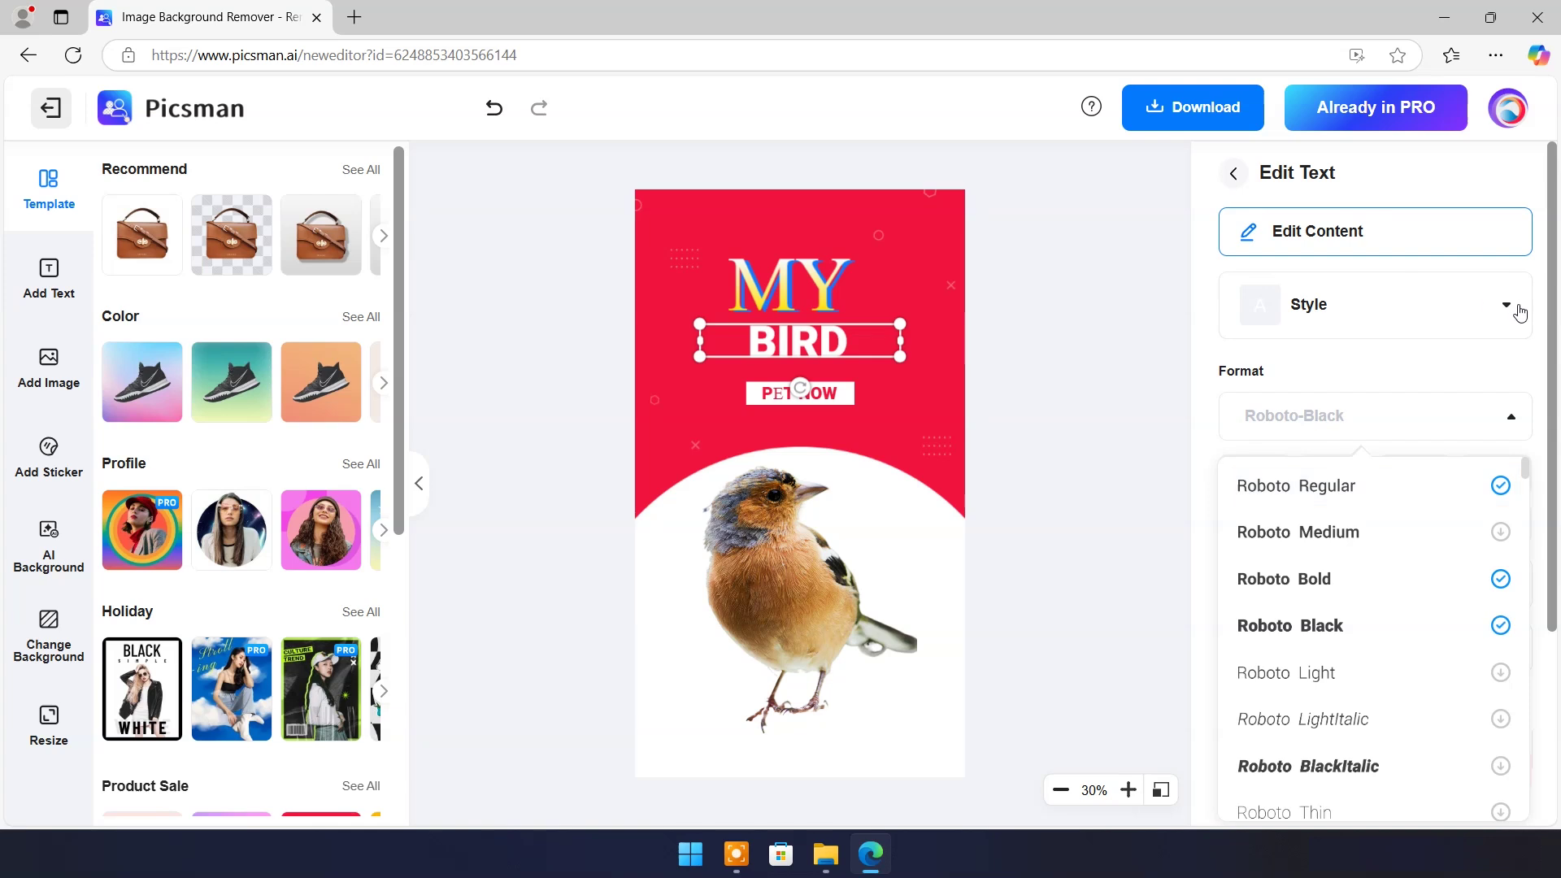
click(1398, 415)
scroll(1296, 488, down, 3)
drag(1296, 480, 1397, 481)
click(838, 564)
Try opacity and outline options on the bird image without keeping any change
click(838, 564)
mouse_move(1470, 570)
mouse_down()
mouse_move(1422, 570)
mouse_move(1470, 570)
mouse_up()
scroll(1382, 488, down, 4)
click(1505, 377)
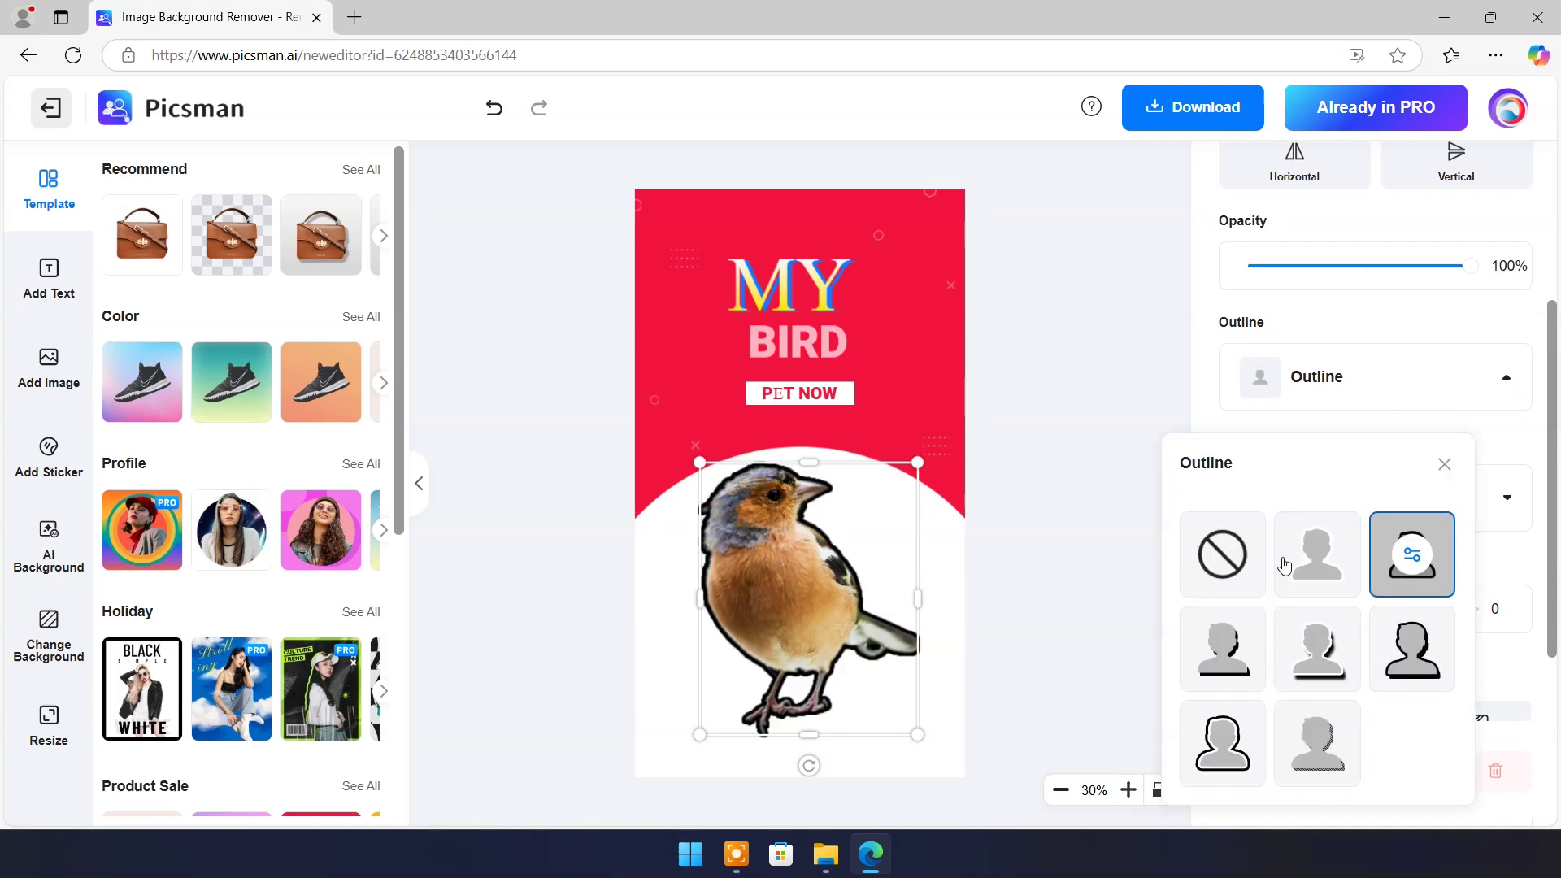
click(1483, 450)
scroll(1407, 510, down, 4)
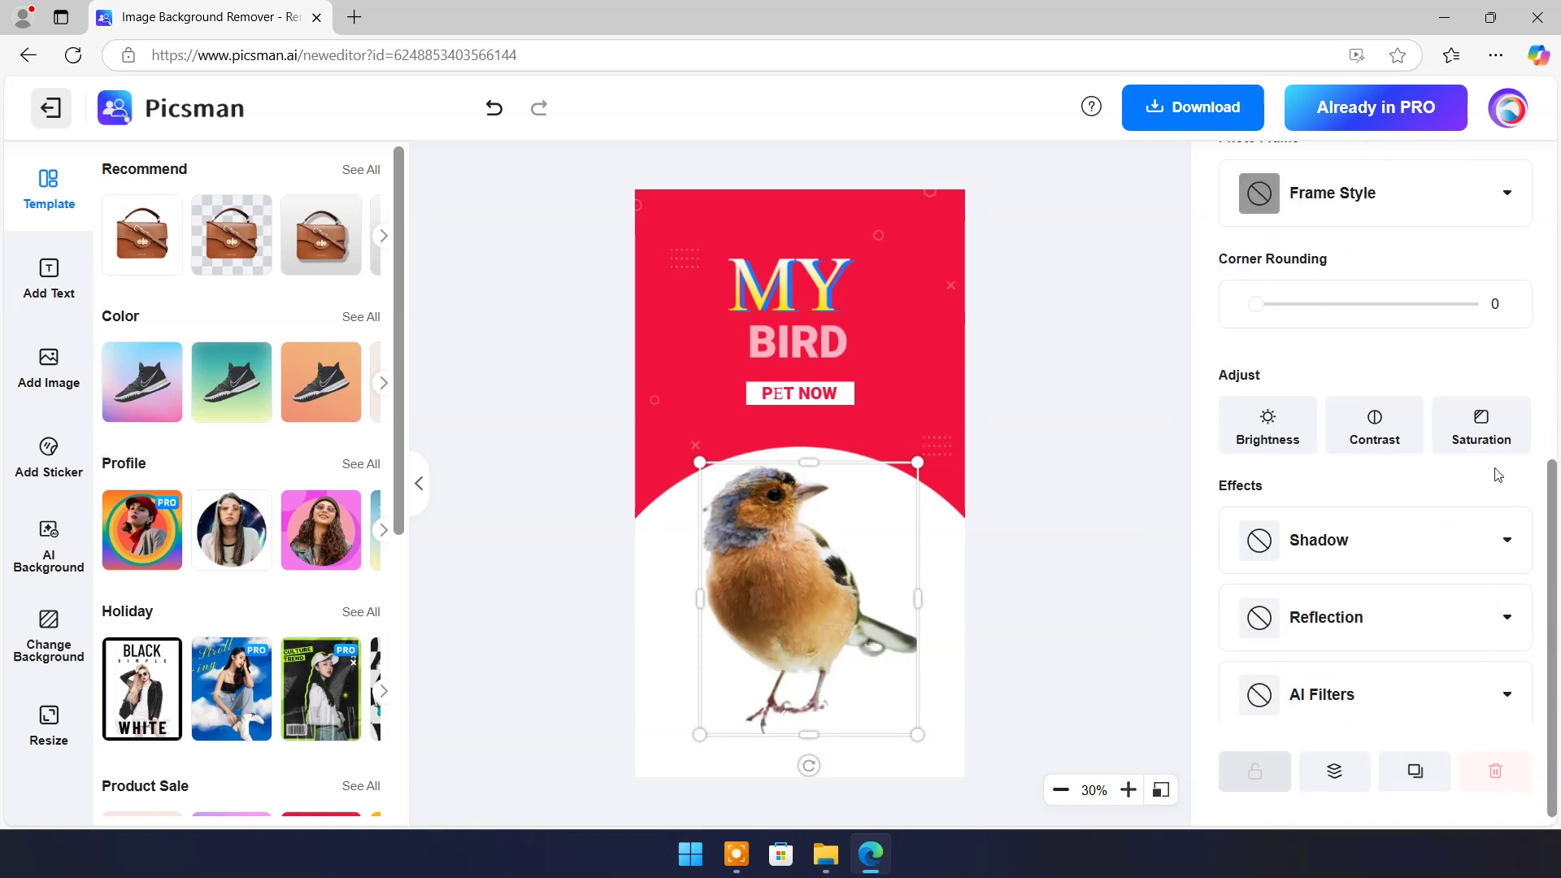
Download the poster as a PNG and view editor1743153527978.png from Downloads
click(912, 537)
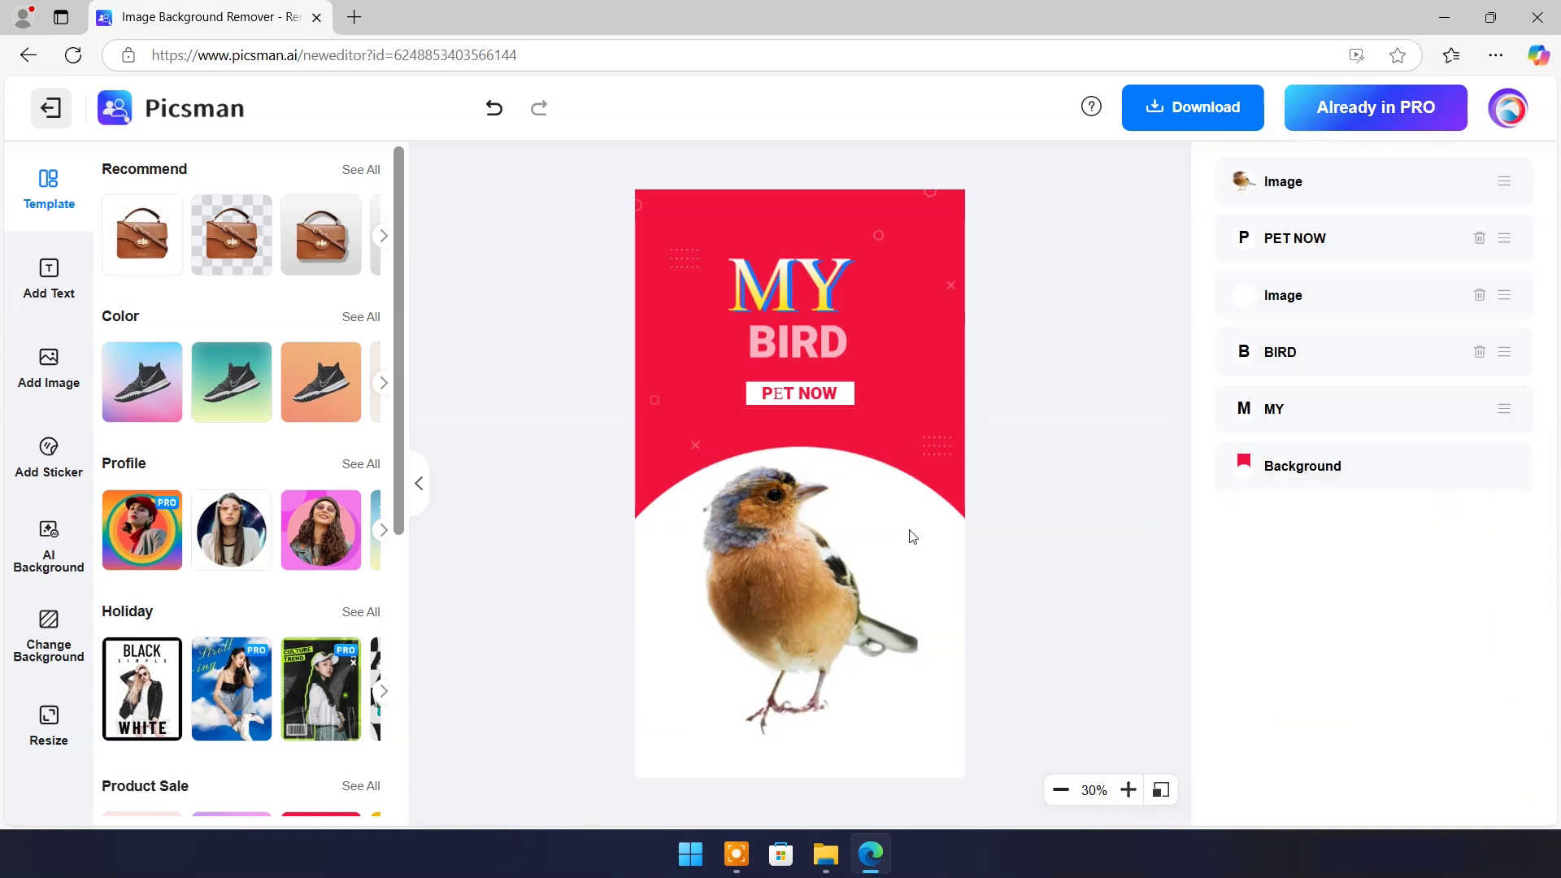
click(1195, 114)
click(1354, 406)
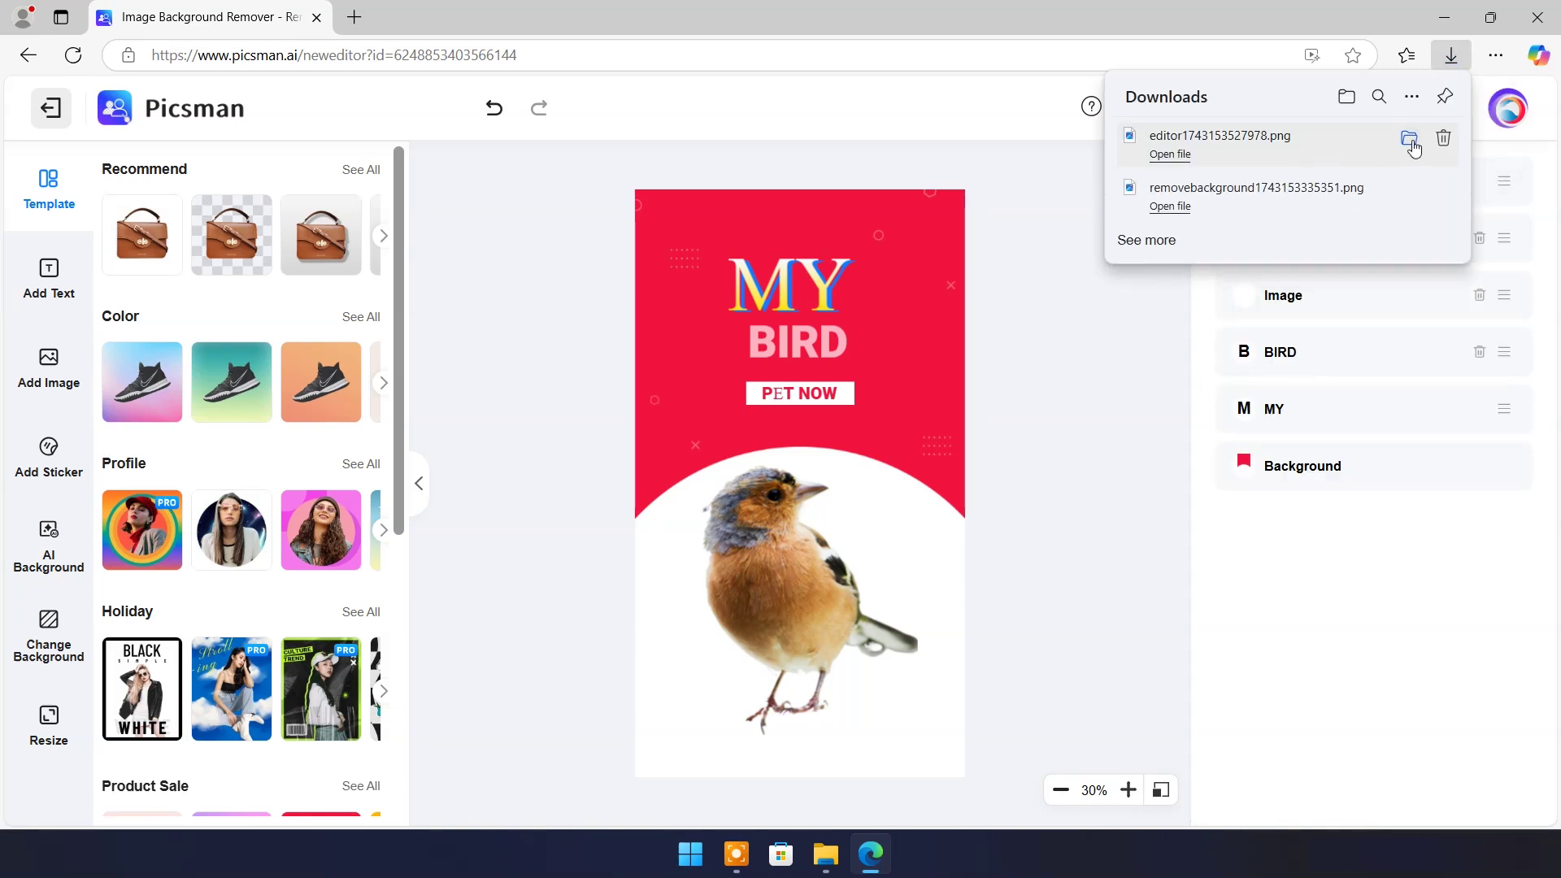
click(1407, 139)
double_click(386, 238)
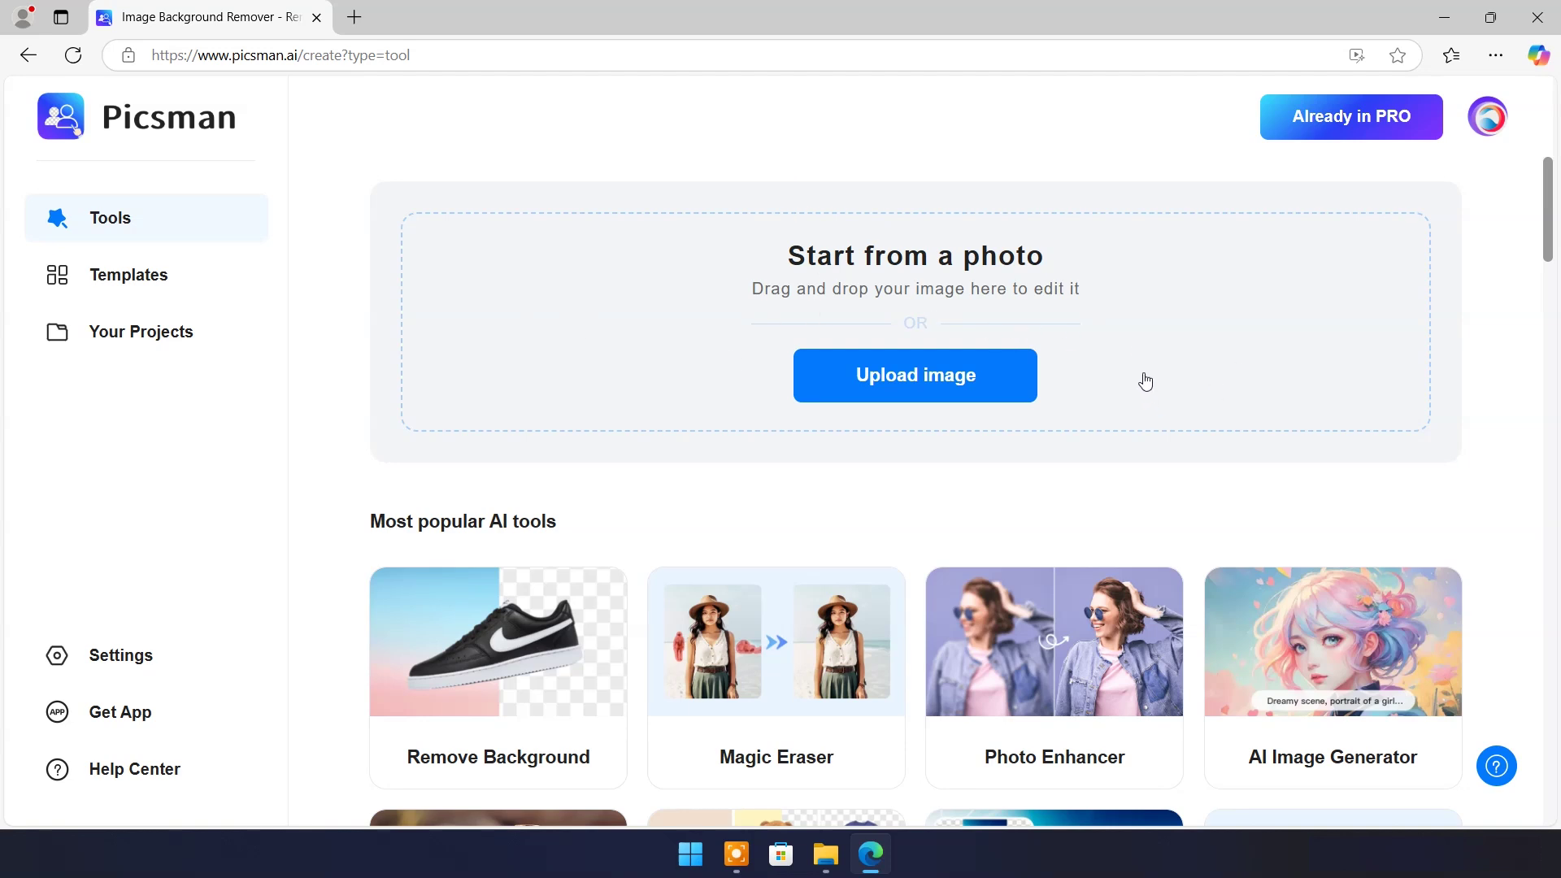
Open Magic Eraser and browse the upload picker to the Desktop's Image pic folder
scroll(1096, 342, down, 2)
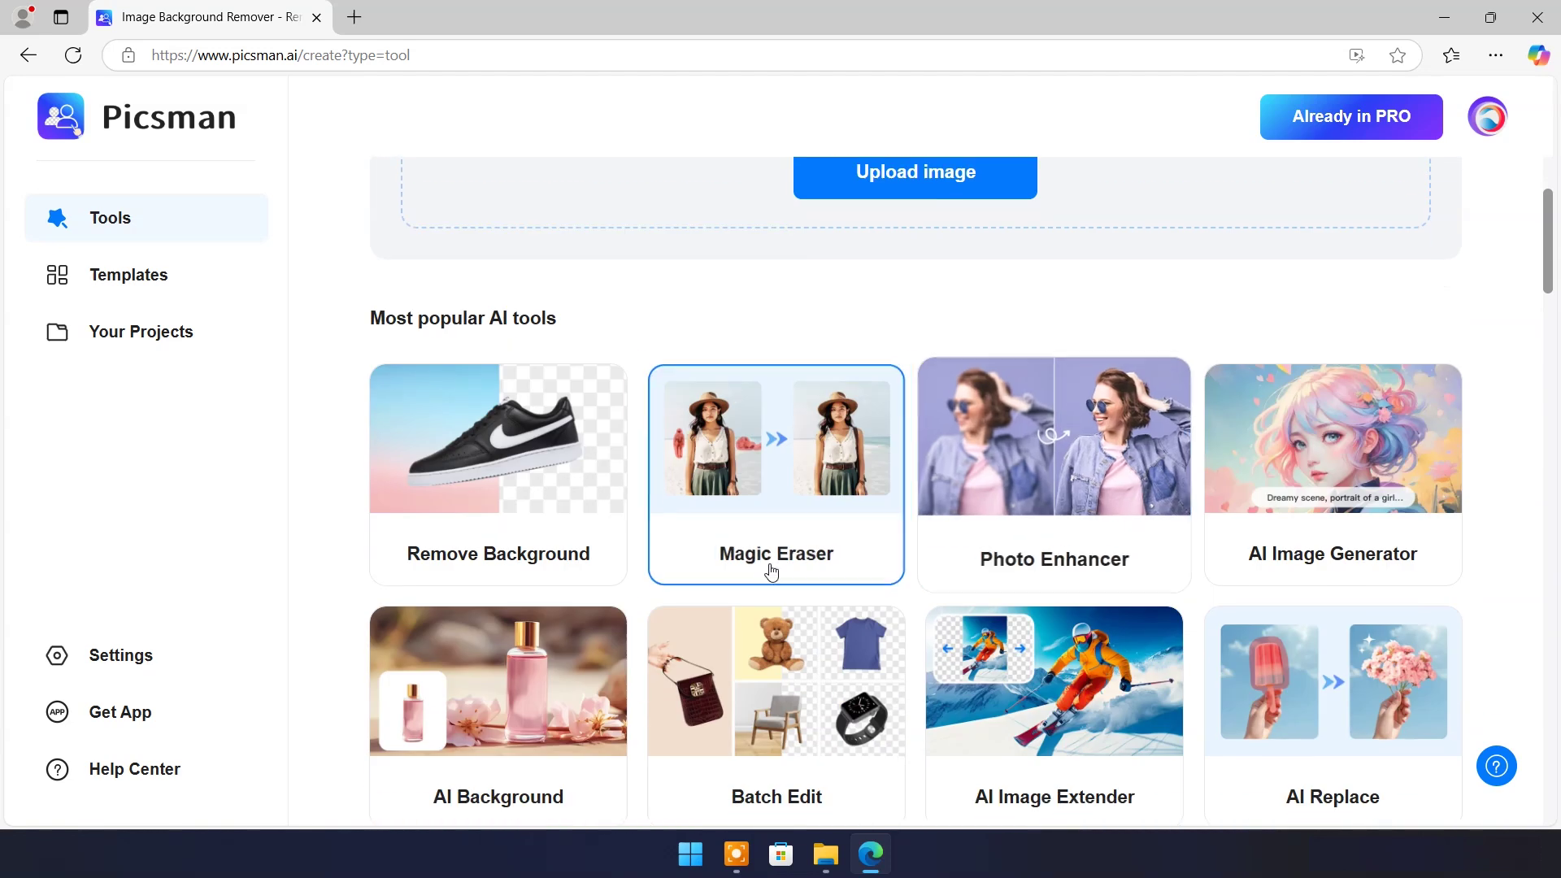
click(776, 446)
click(784, 450)
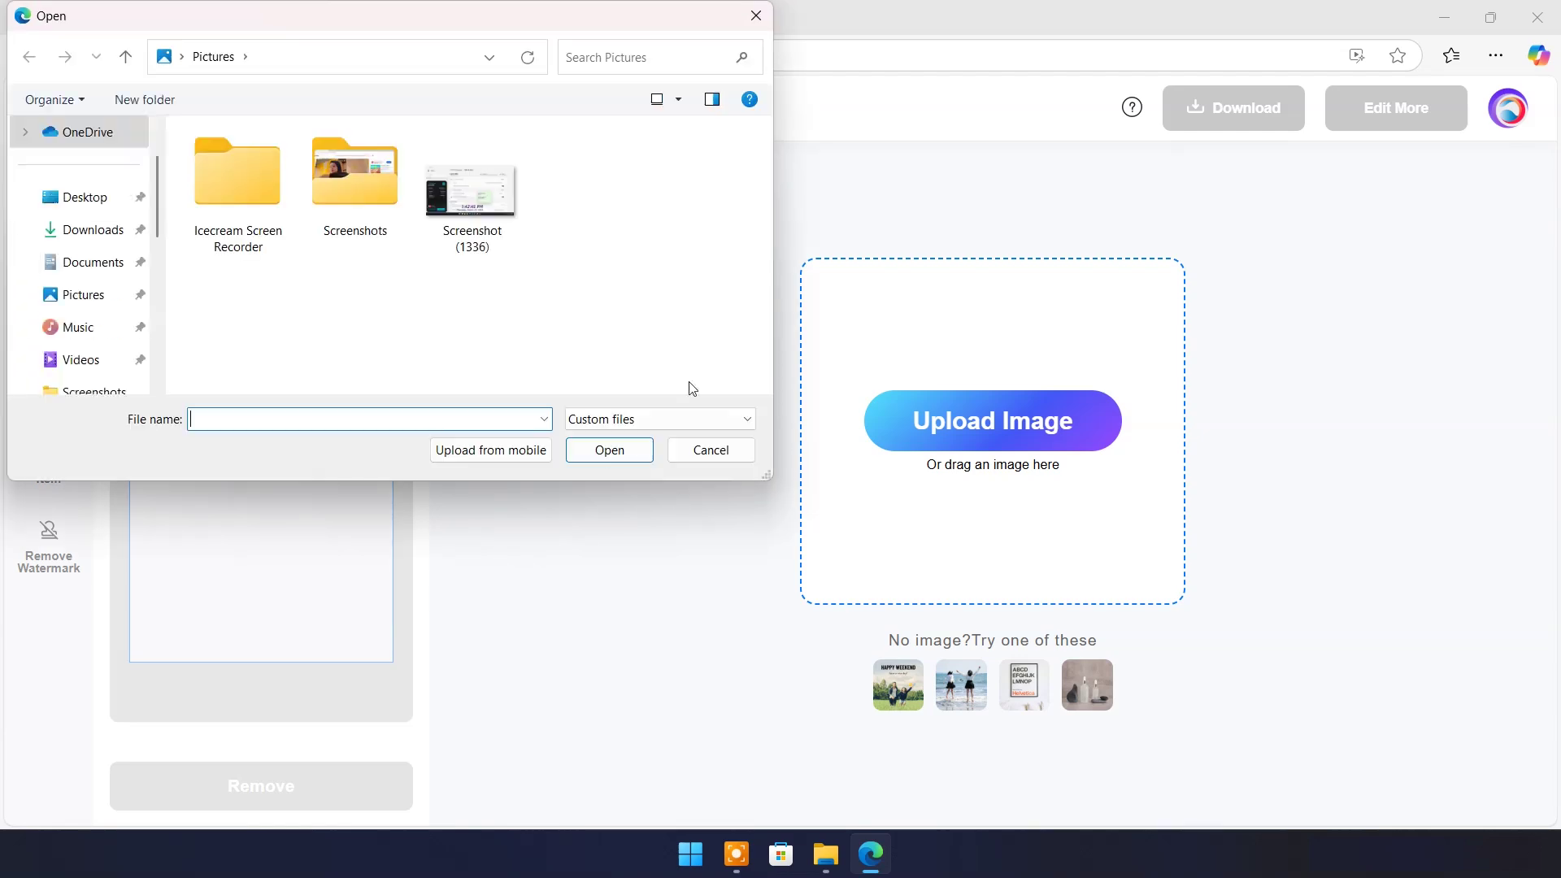
click(77, 197)
click(431, 192)
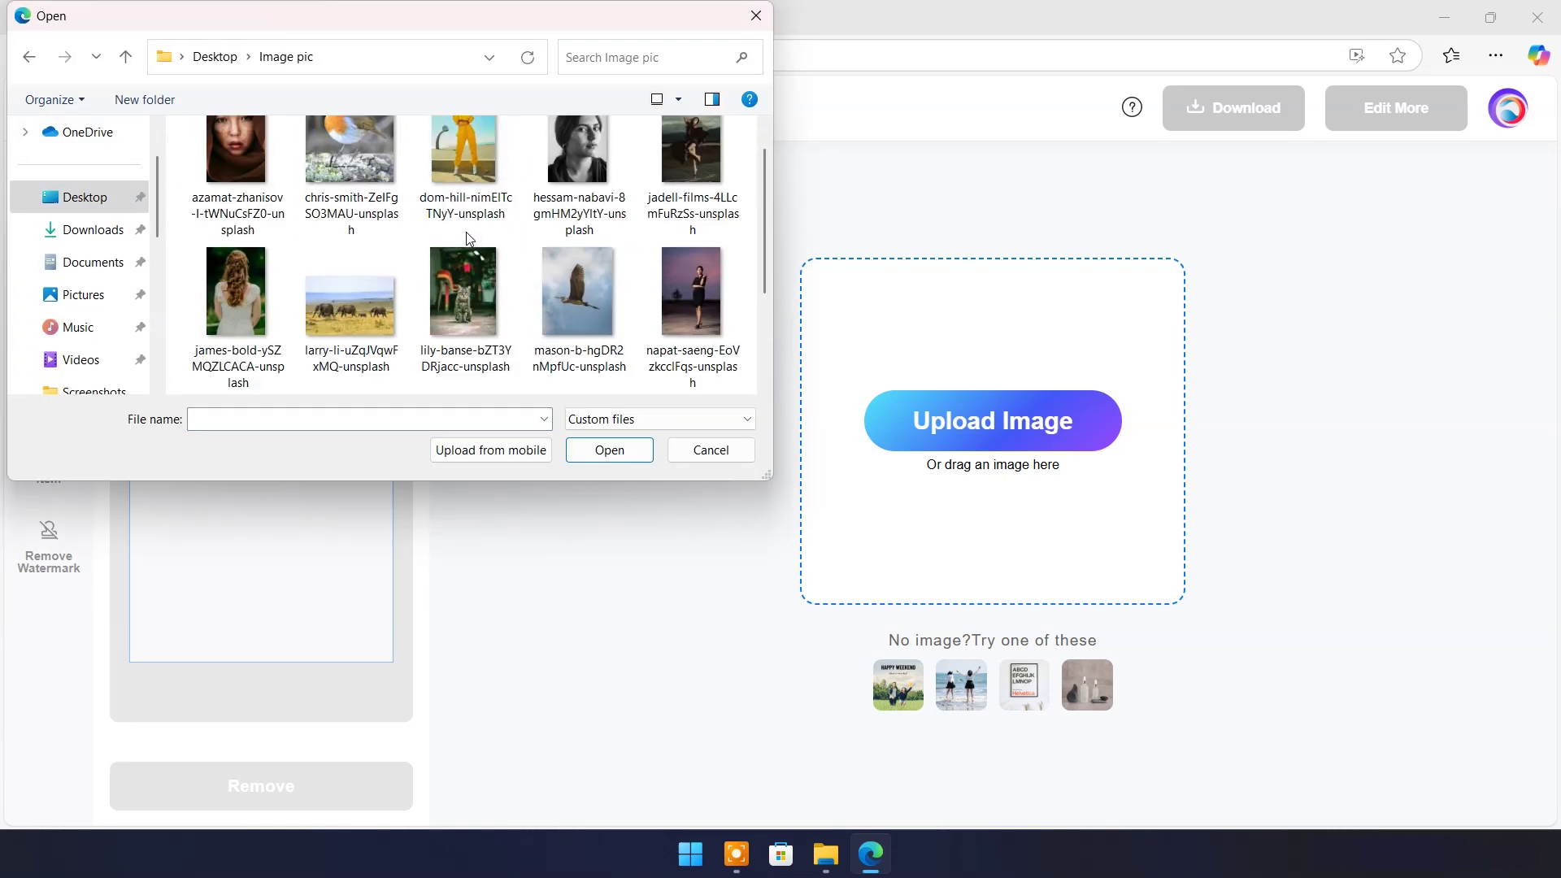
Load the elephant herd photo into Magic Eraser and zoom in on the far-right elephant
click(330, 308)
click(610, 450)
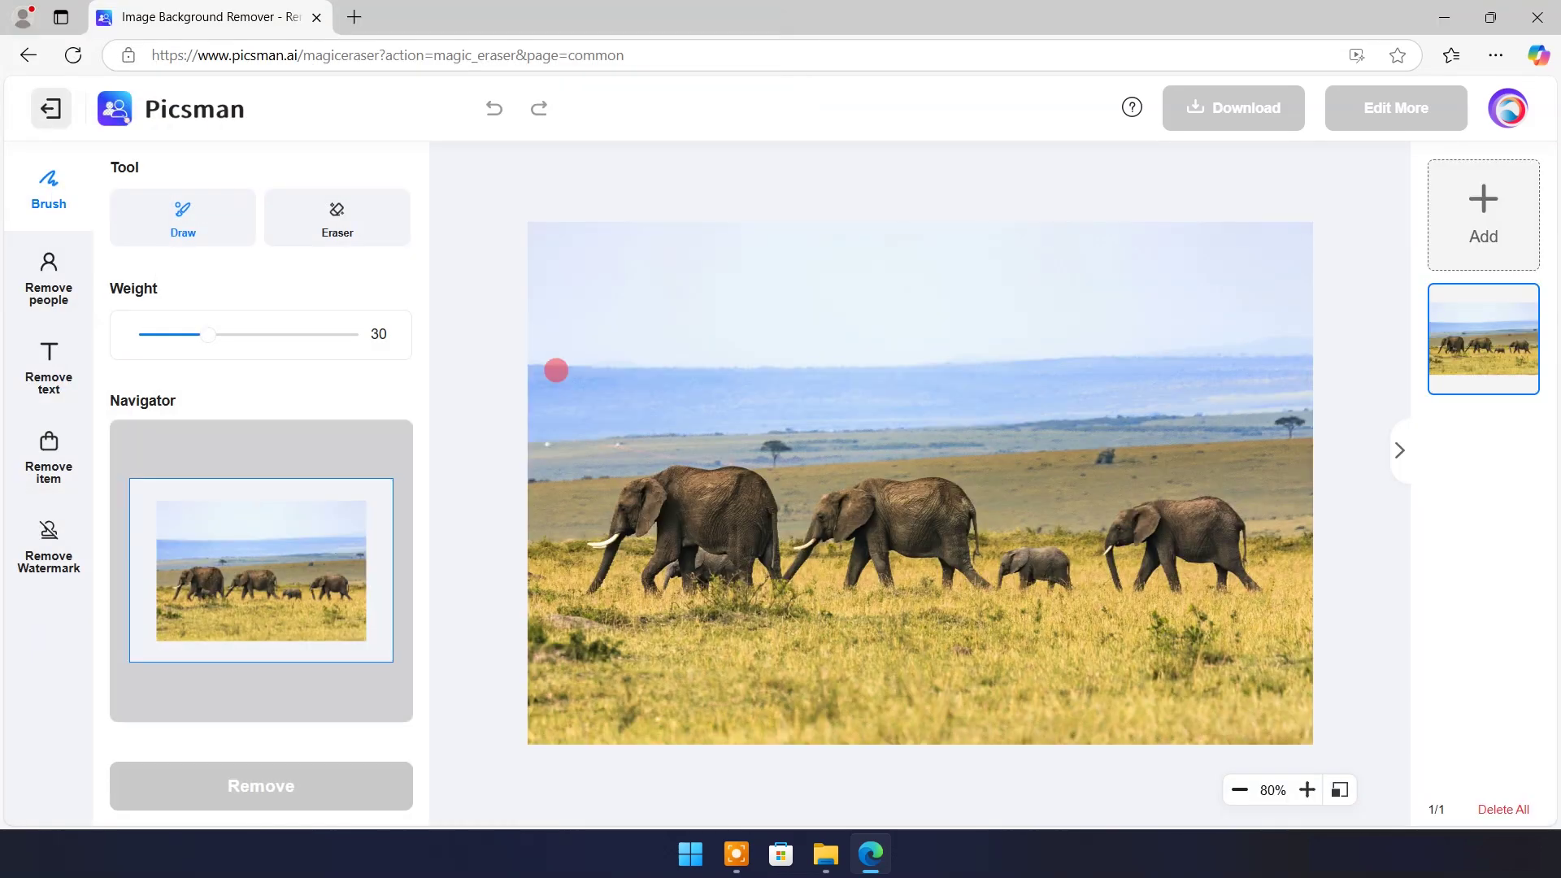
scroll(1178, 532, up, 4)
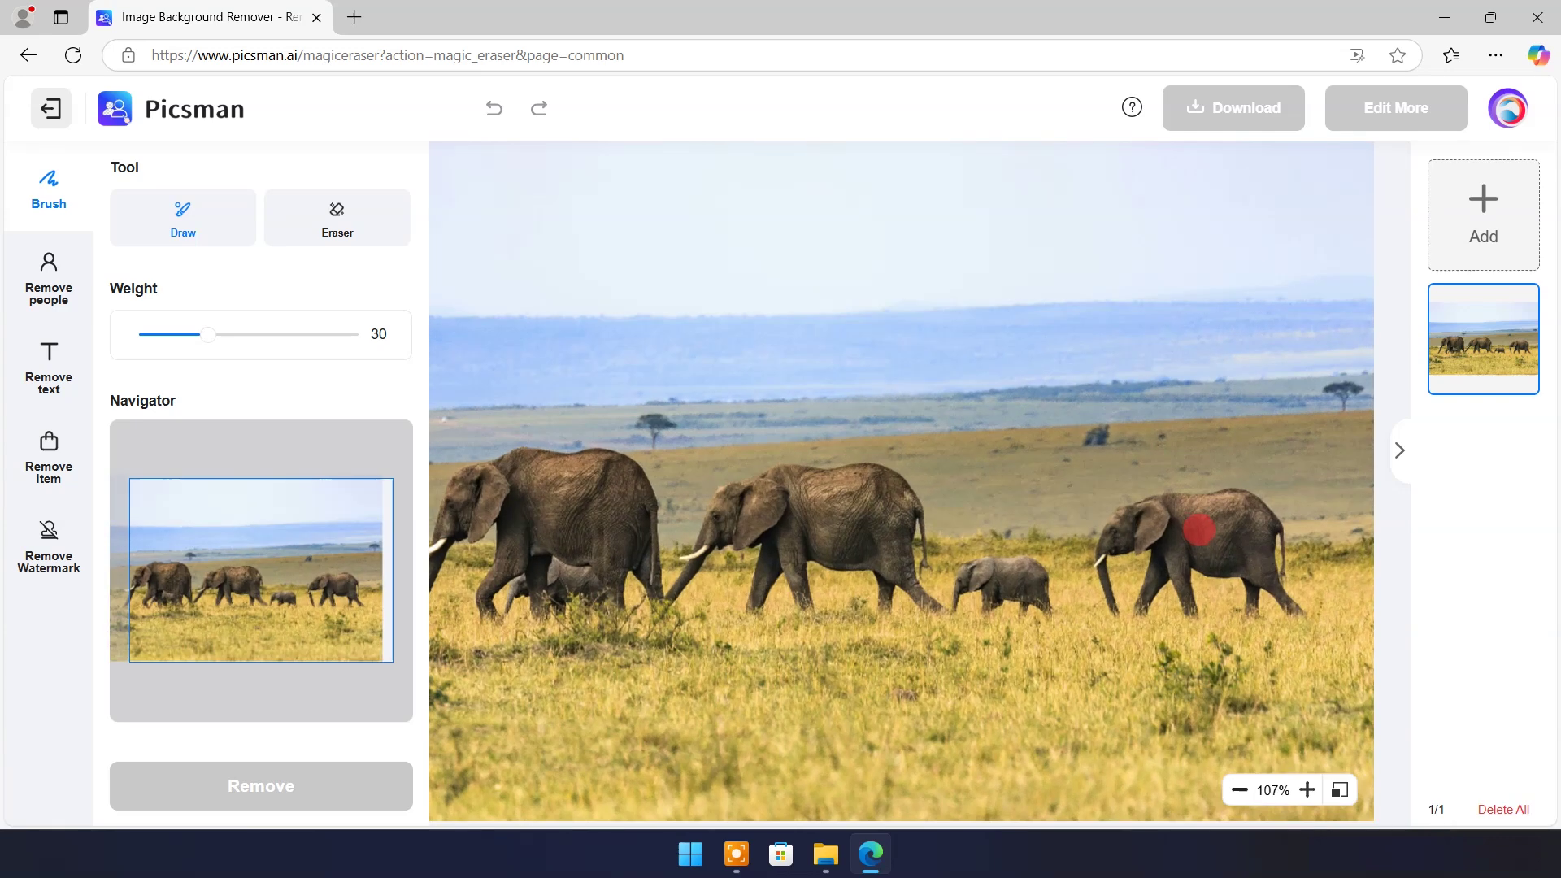
scroll(1193, 524, up, 3)
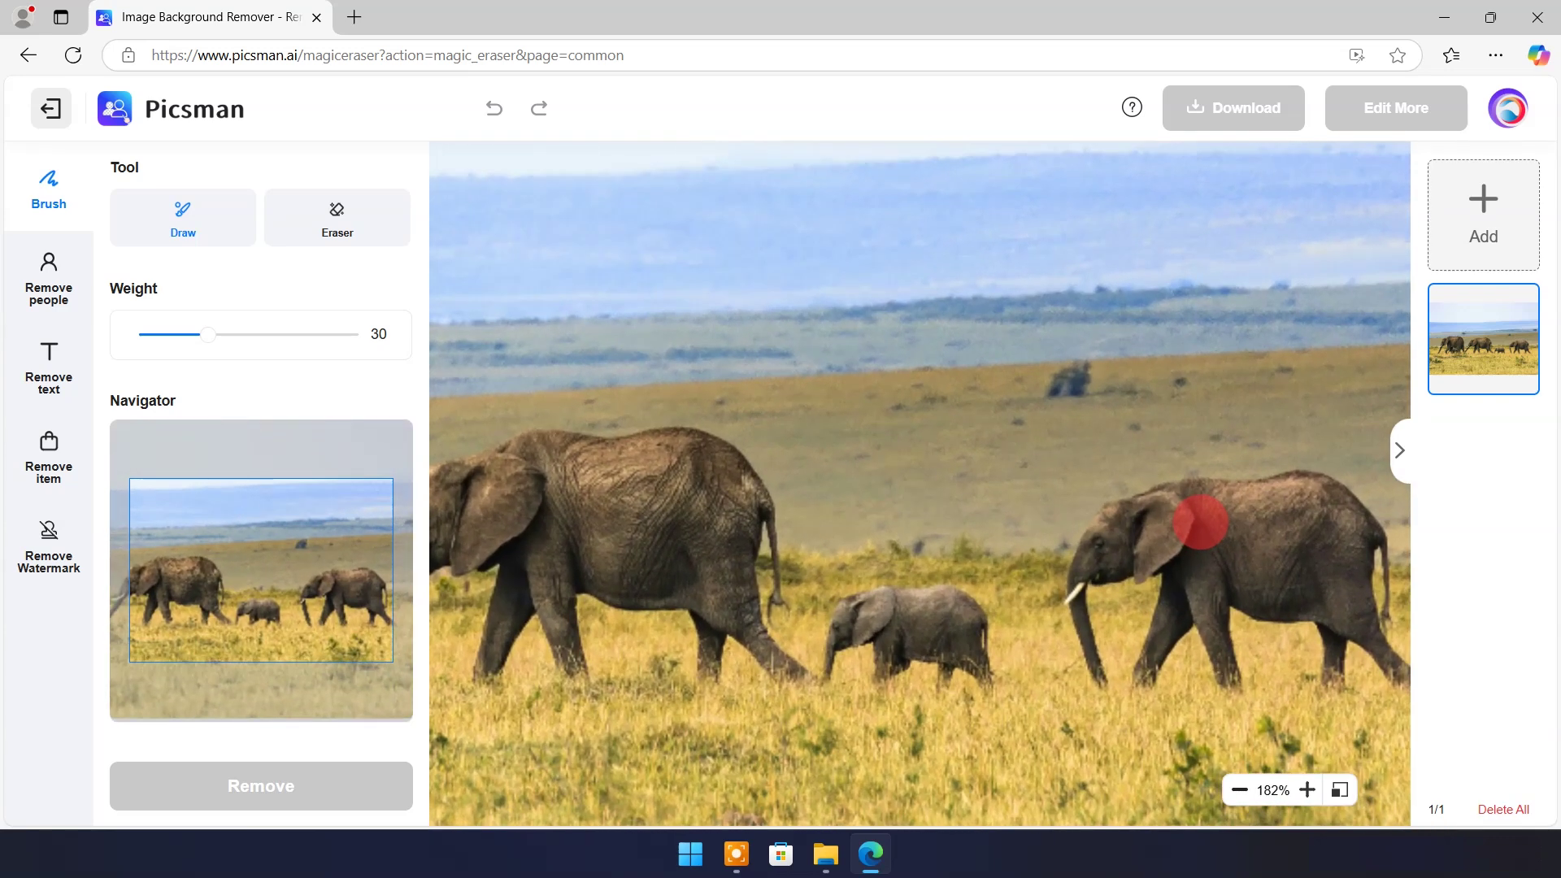
click(1307, 789)
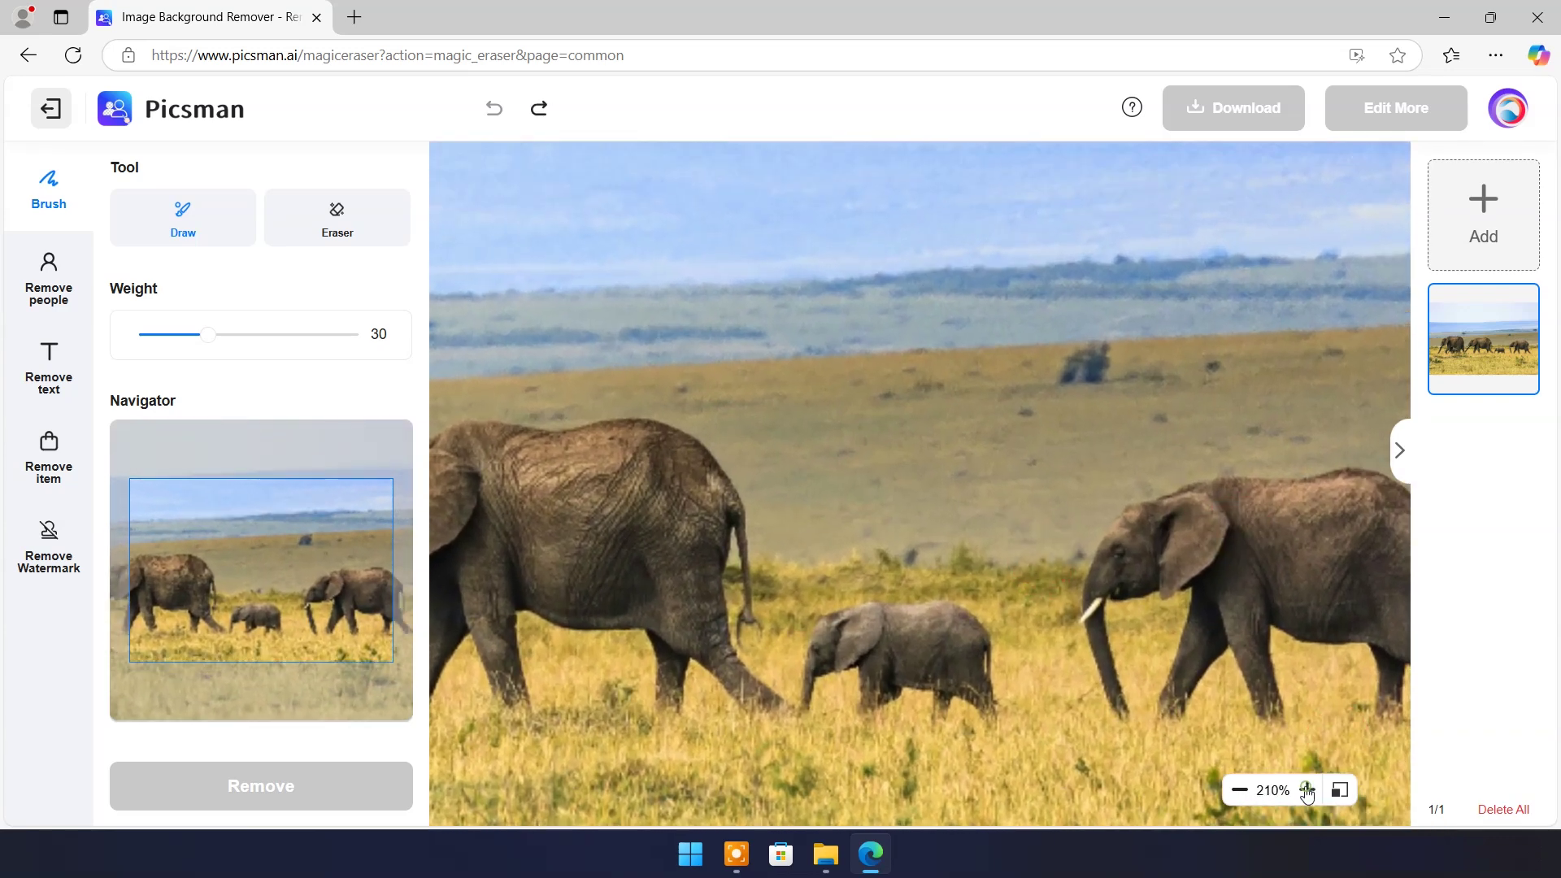
scroll(951, 602, down, 1)
scroll(957, 585, right, 5)
click(1307, 789)
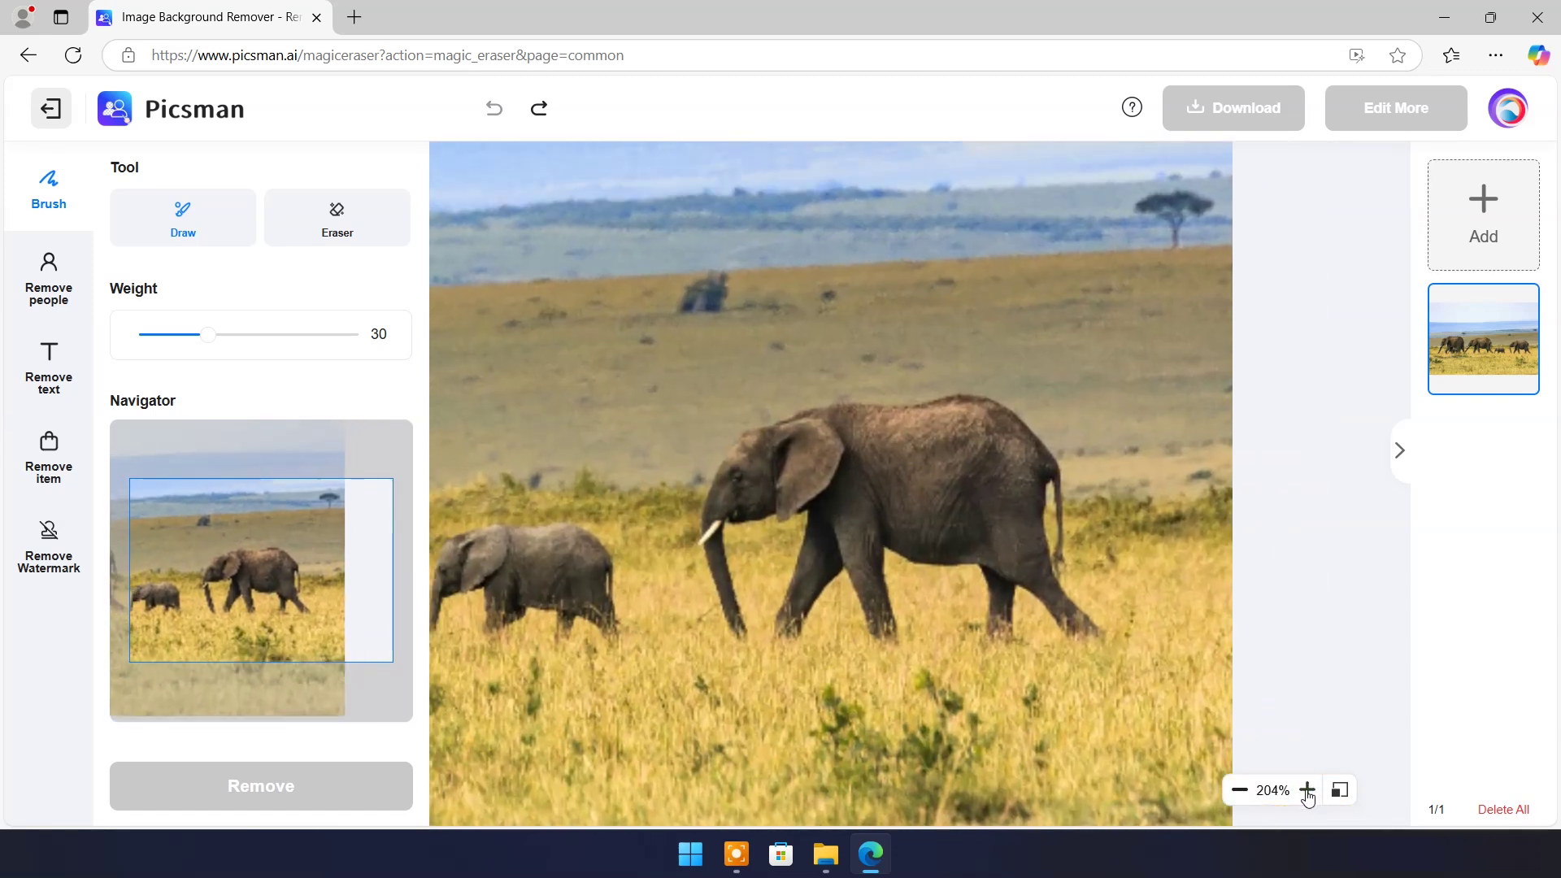
Brush over the far-right elephant to erase it, then zoom back out to the whole photo
mouse_move(706, 561)
mouse_down()
mouse_move(779, 441)
mouse_move(875, 464)
mouse_move(824, 498)
mouse_move(798, 591)
mouse_move(866, 539)
mouse_move(954, 545)
mouse_move(1001, 613)
mouse_move(1039, 585)
mouse_move(1039, 485)
mouse_move(1013, 425)
mouse_move(906, 420)
mouse_move(959, 510)
mouse_up()
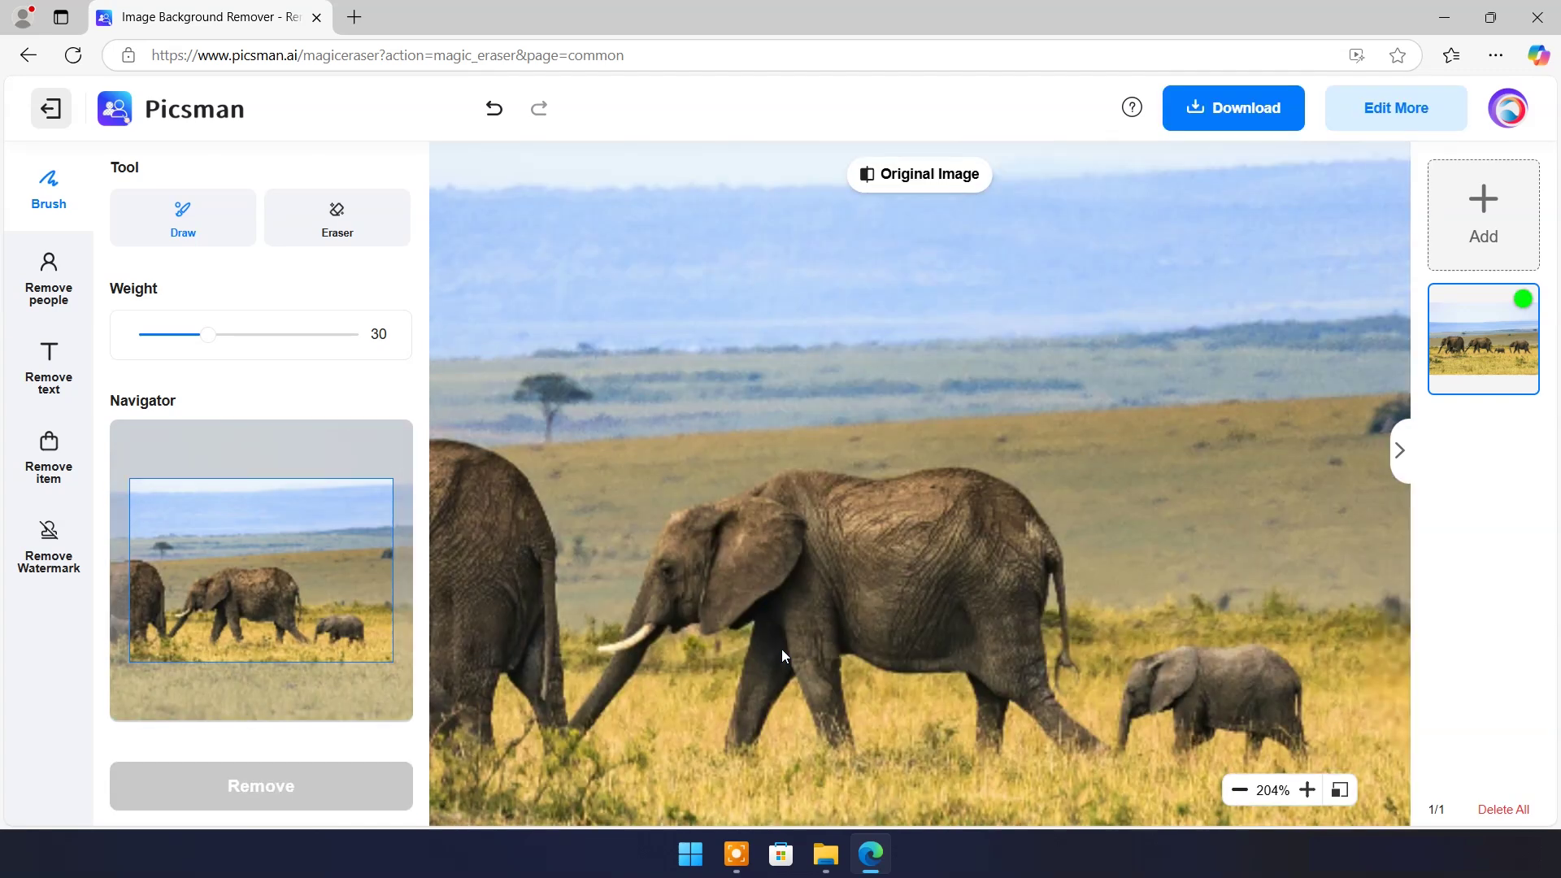
click(1239, 790)
click(1239, 790)
click(1239, 790)
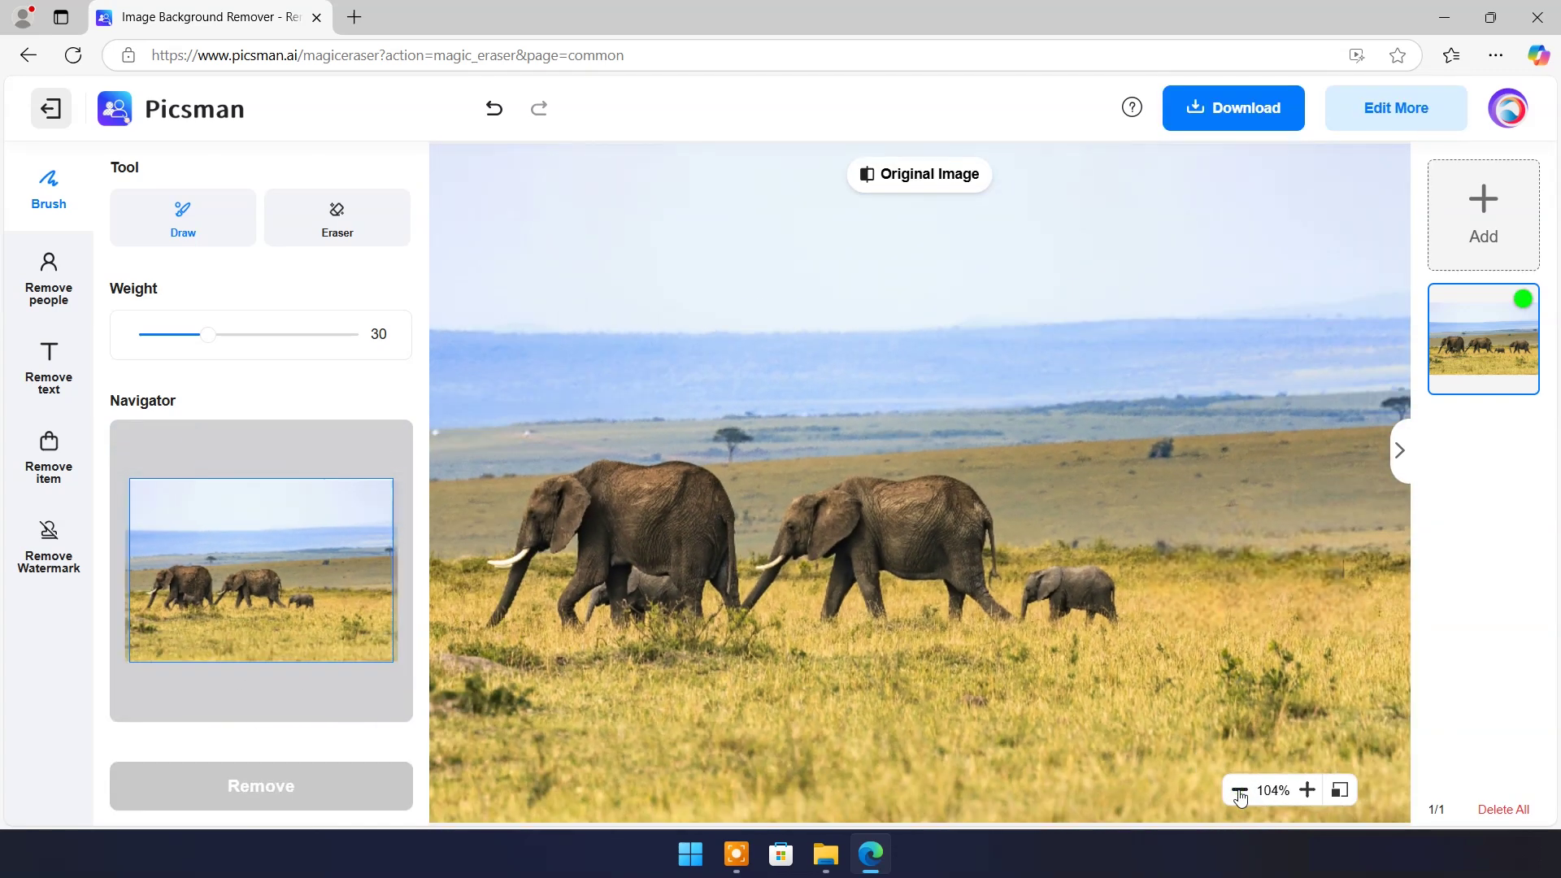
click(1239, 790)
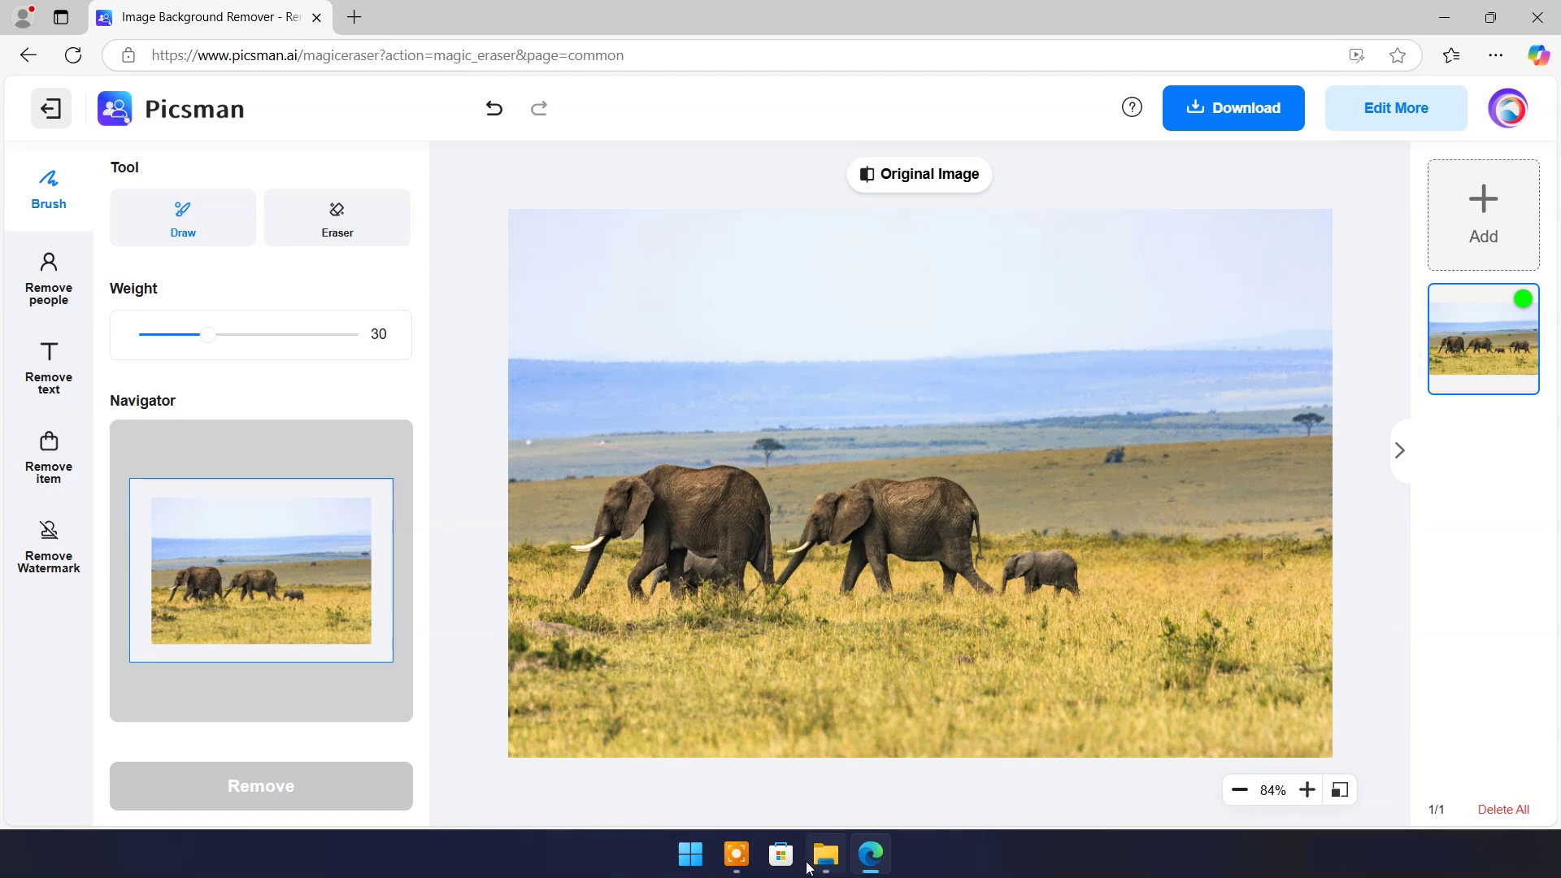
click(825, 853)
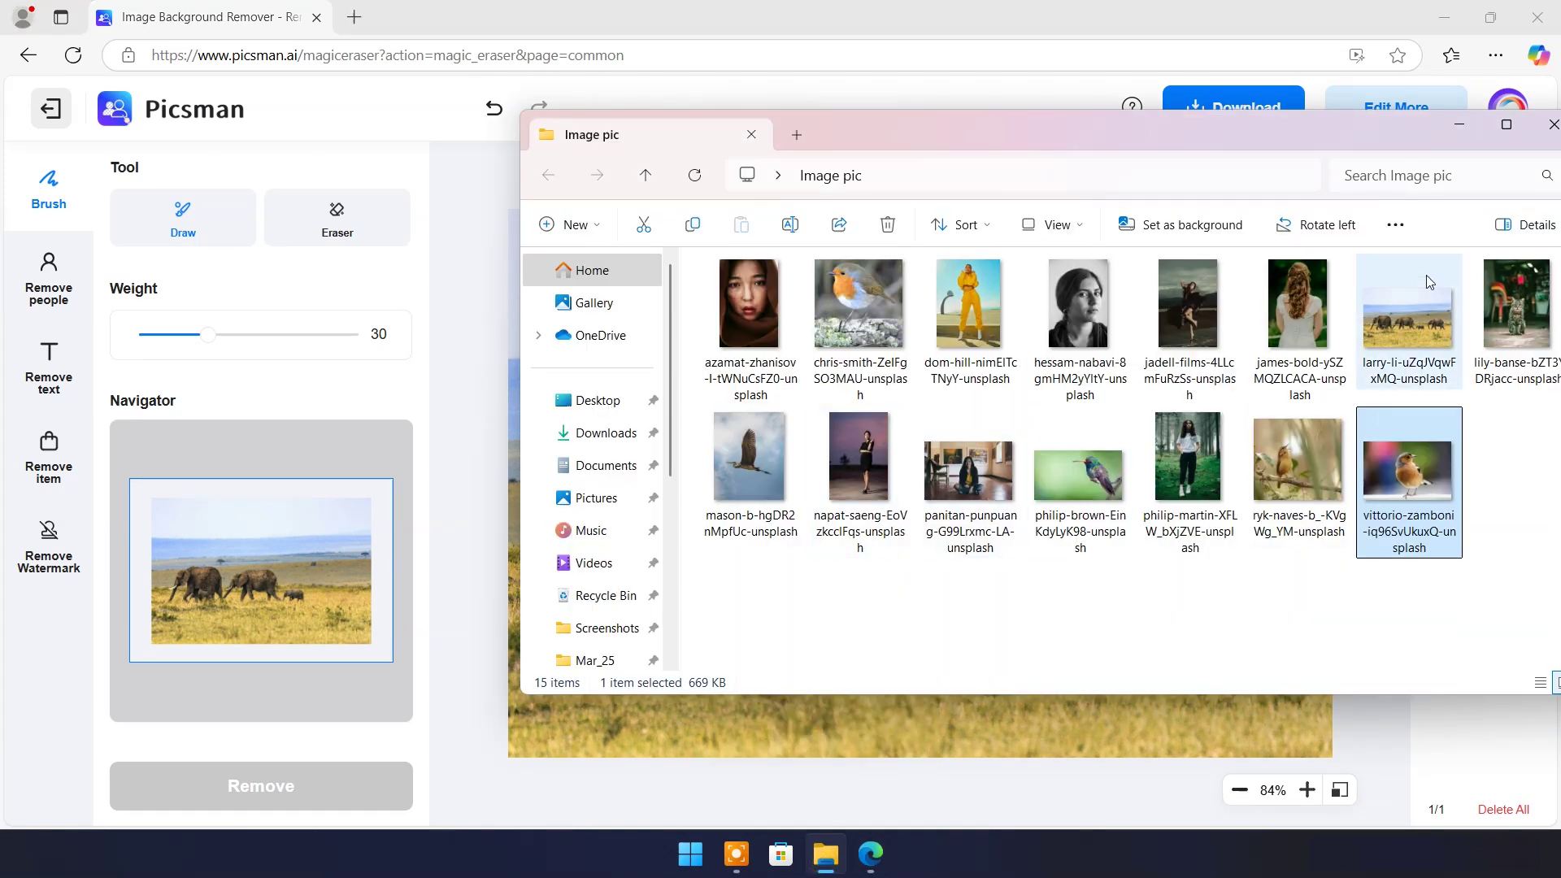
double_click(1426, 339)
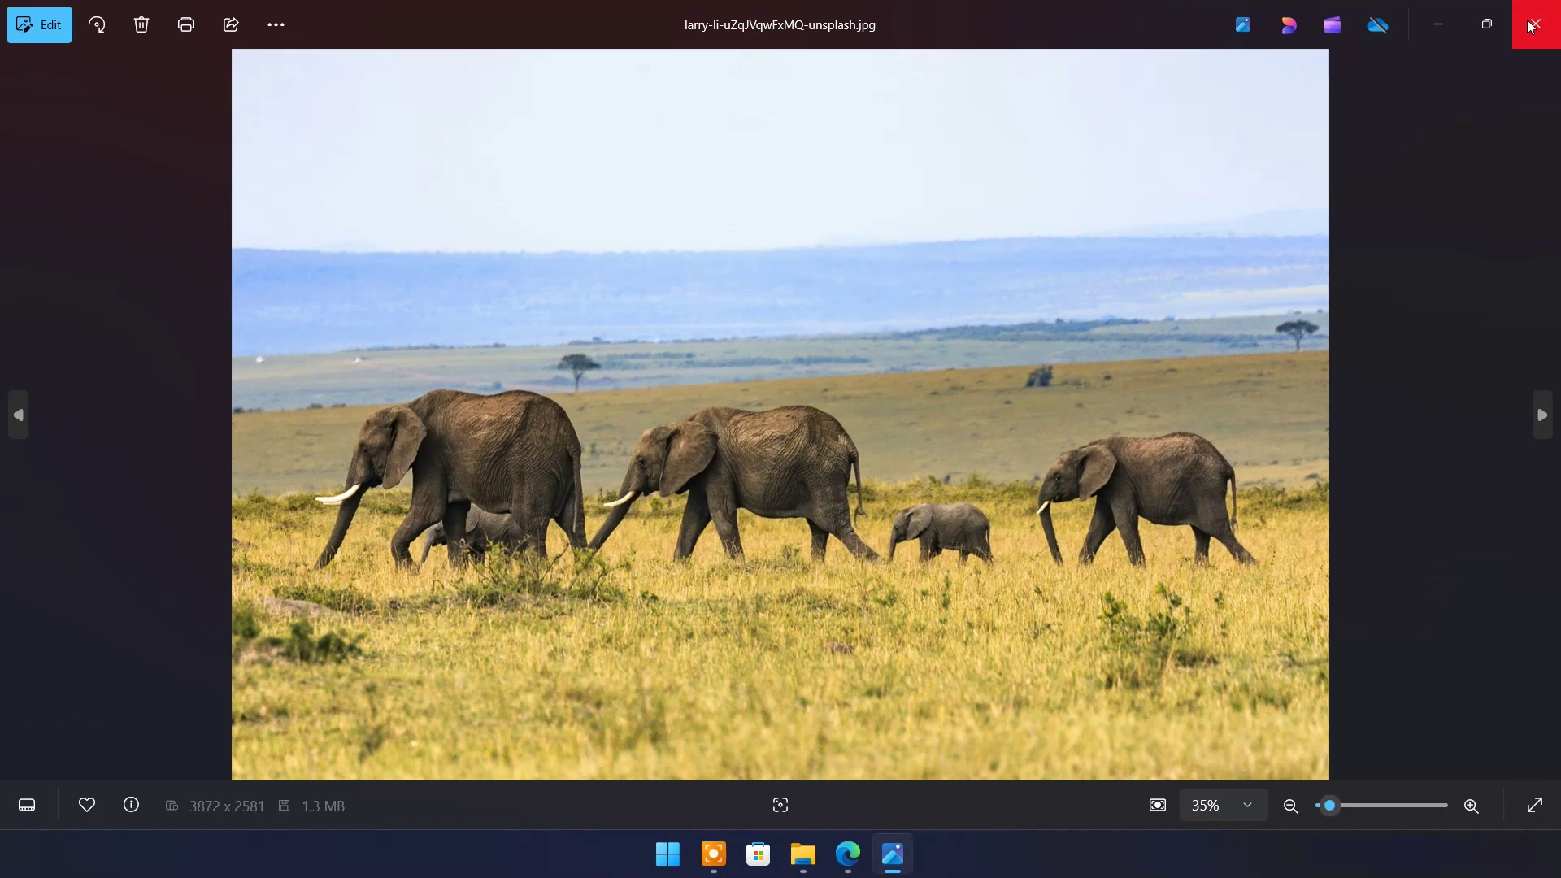
click(1542, 40)
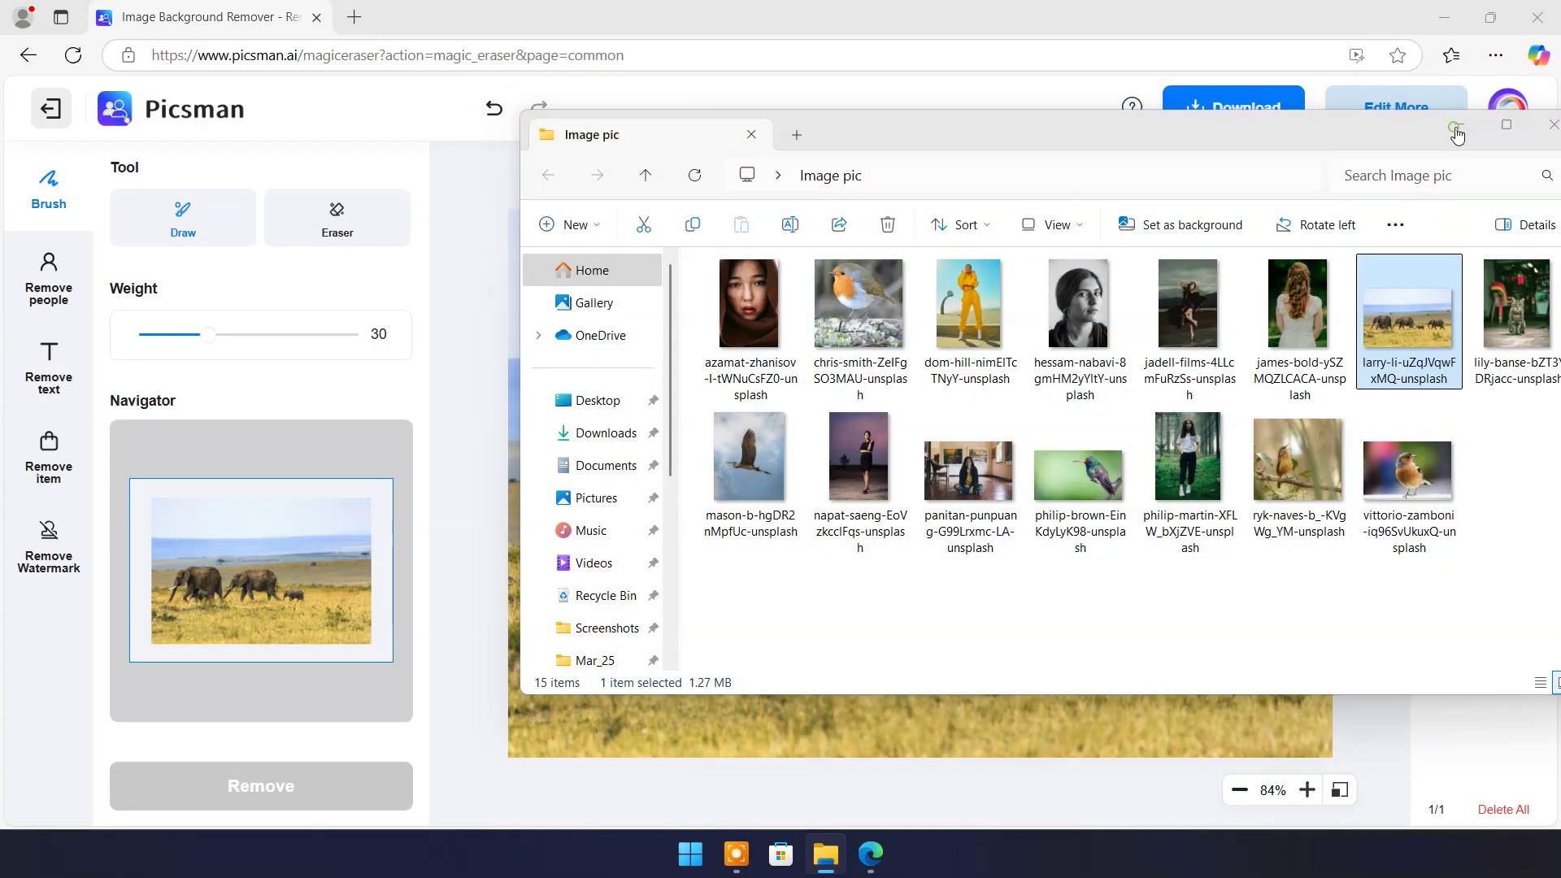
click(1559, 428)
Download the edited elephant photo as a PNG file
click(1228, 114)
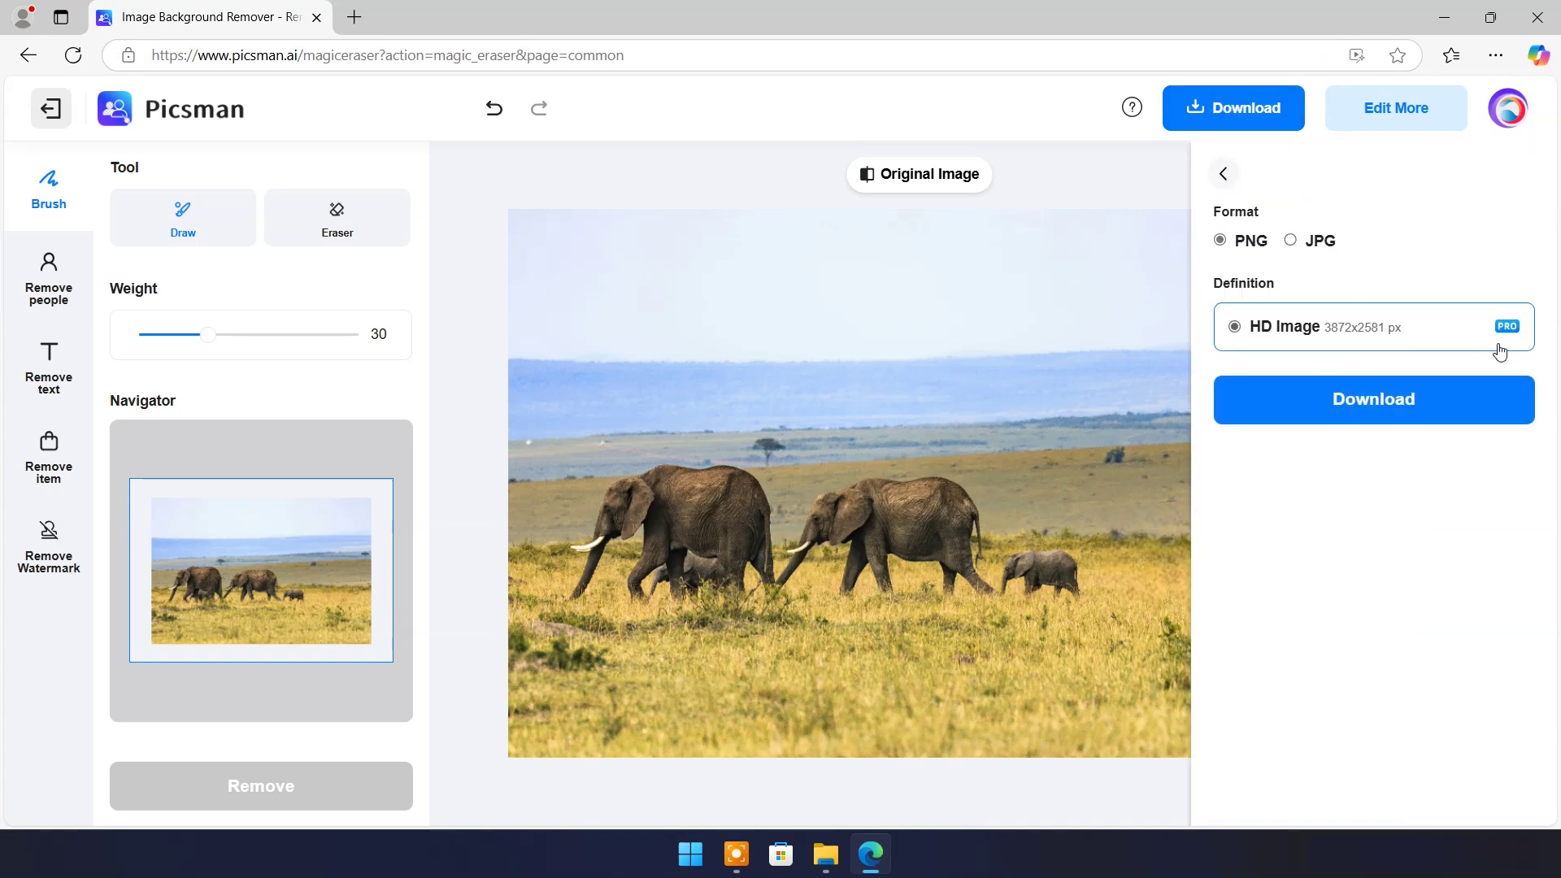
click(1374, 404)
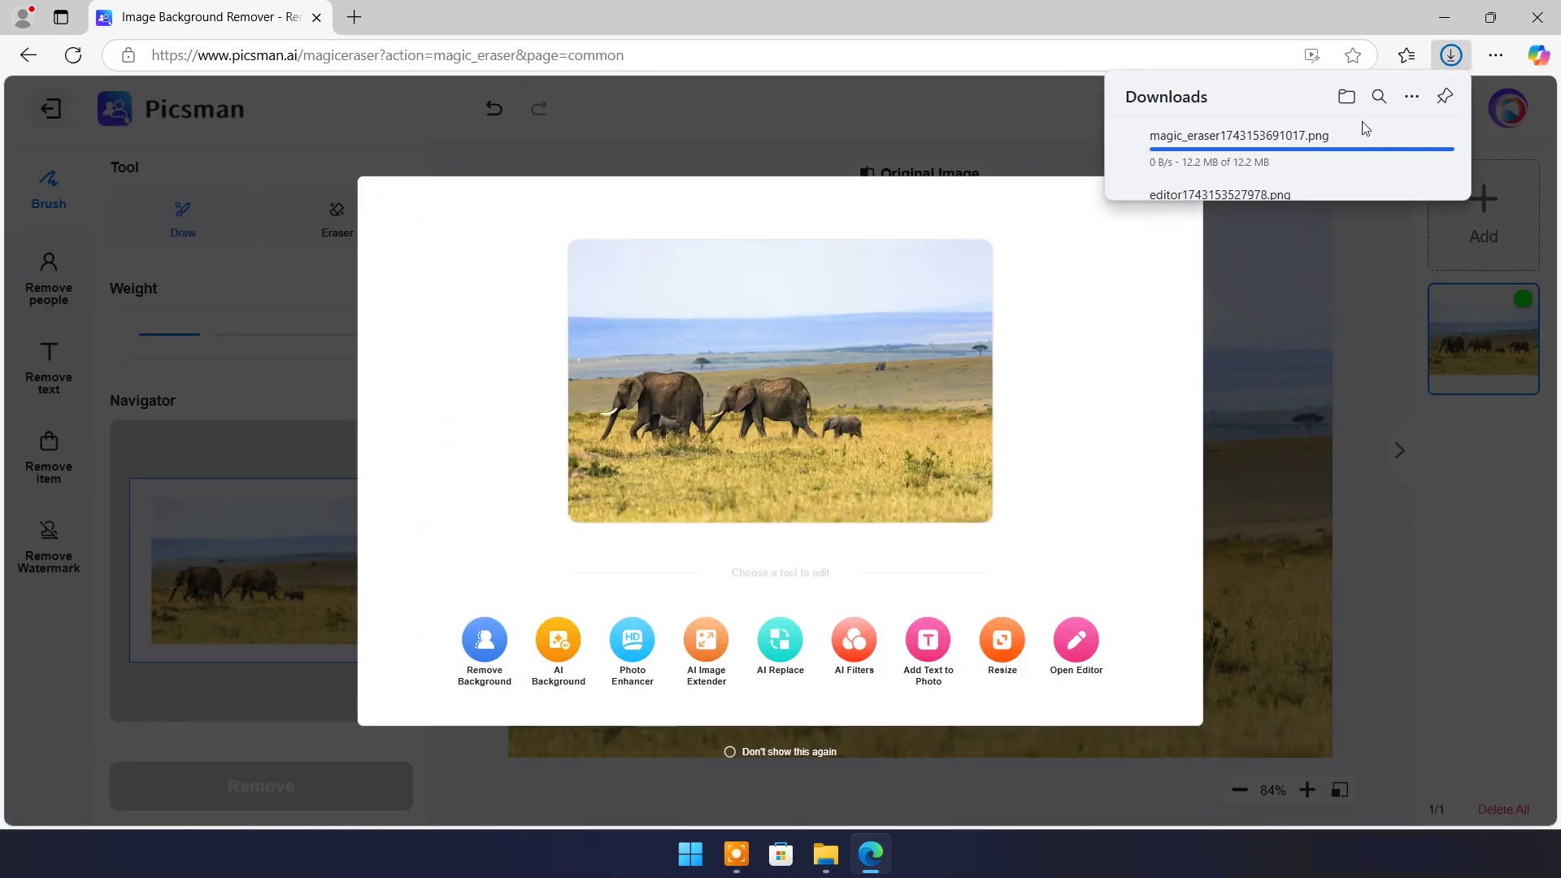
View the downloaded elephant PNG from its folder in Photos, then close Photos and minimize the folder
click(1404, 136)
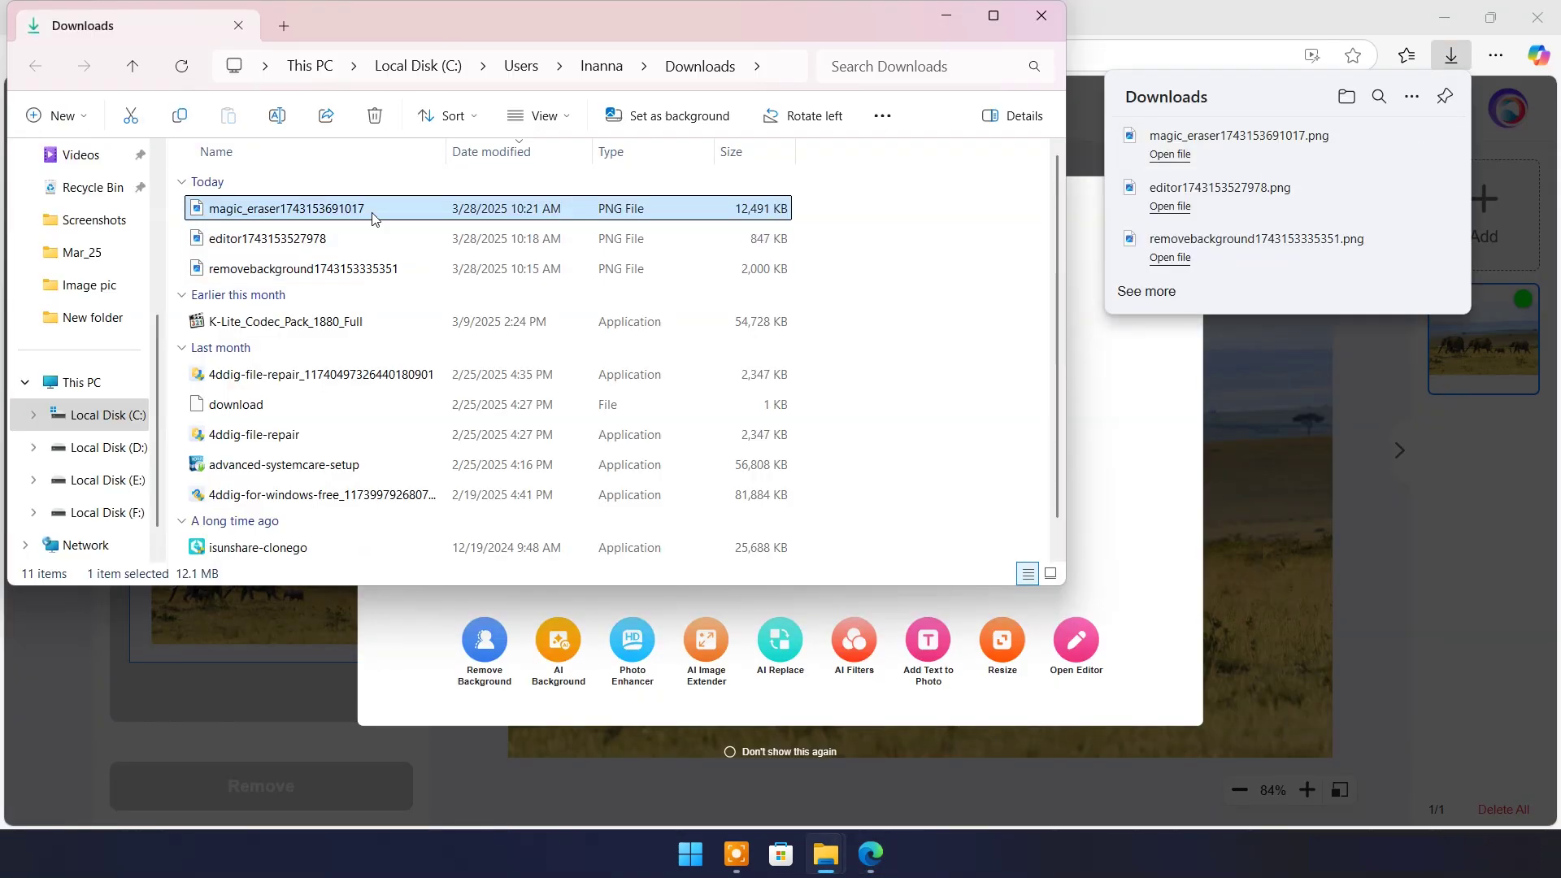
key(Return)
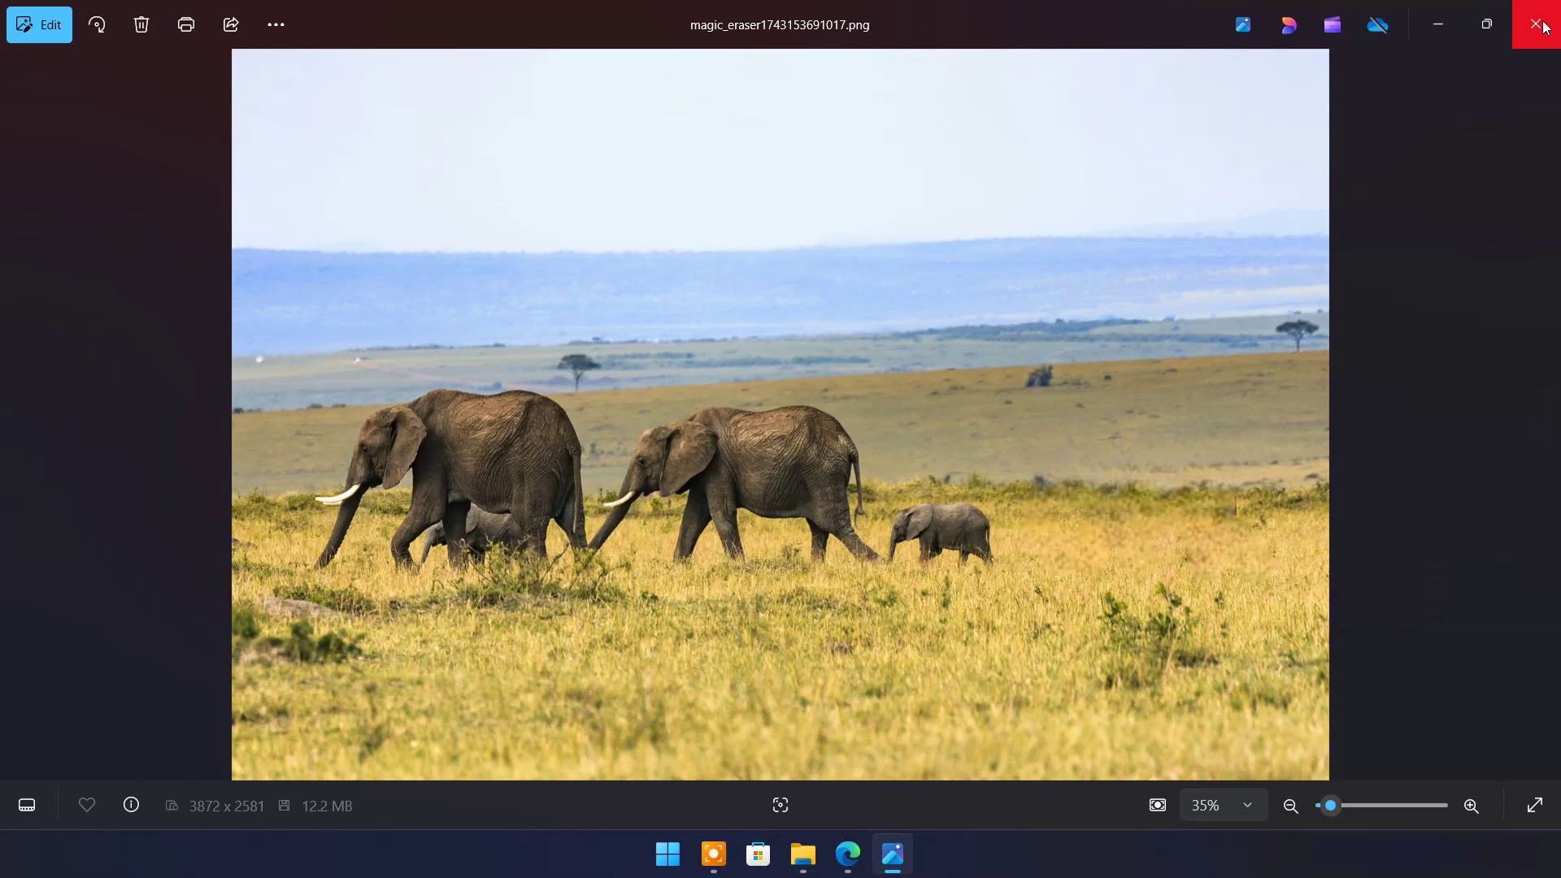
click(1535, 23)
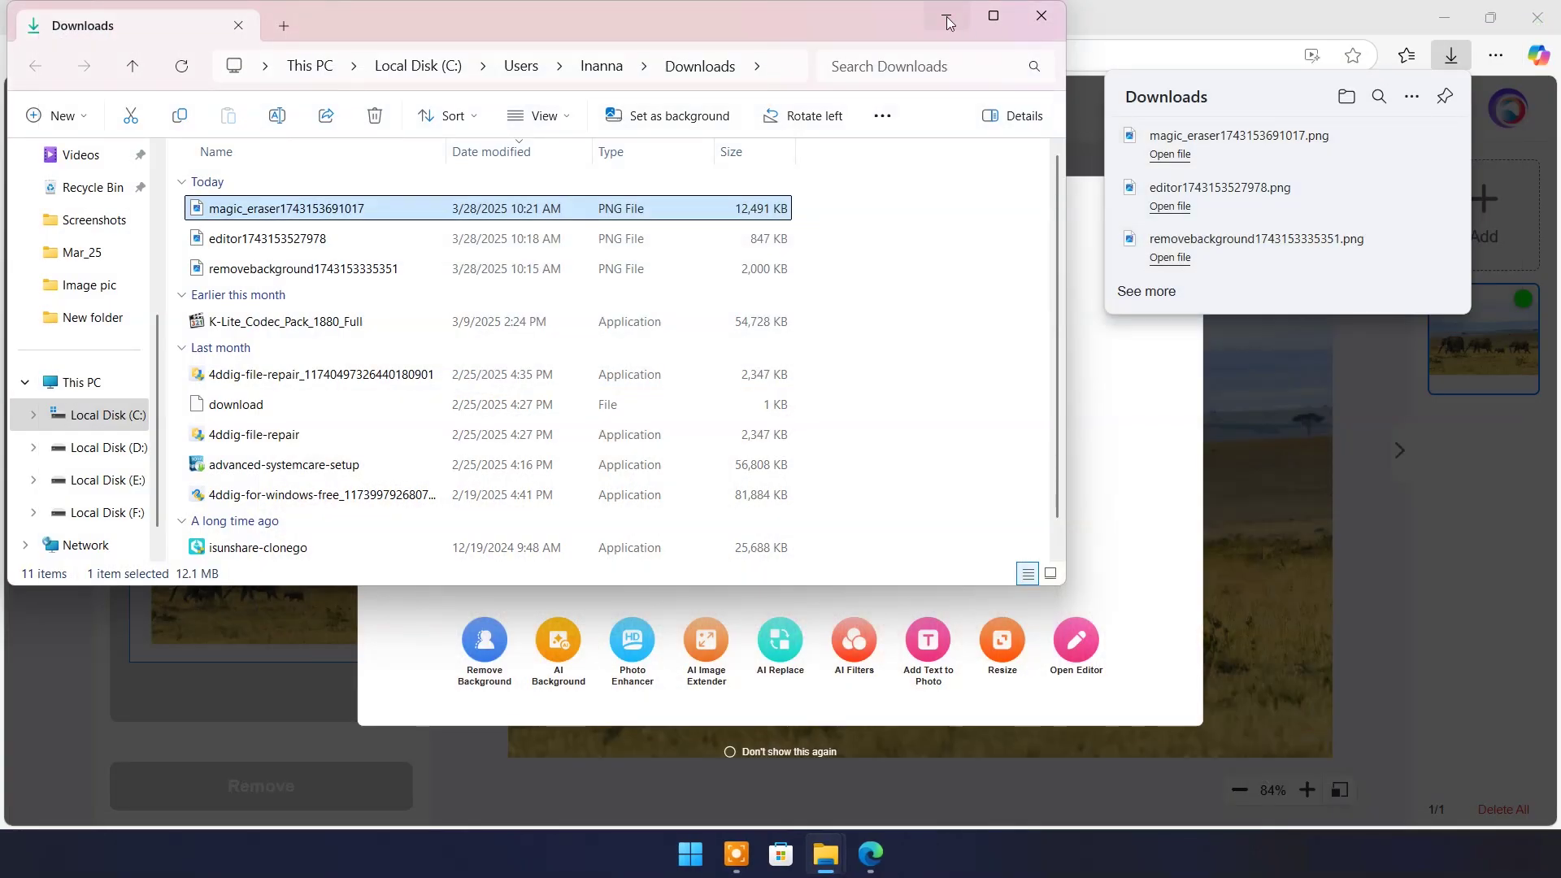
click(948, 22)
Return to the Tools page, open Photo Enhancer and upload the vittorio-zamboni bird photo
click(1176, 201)
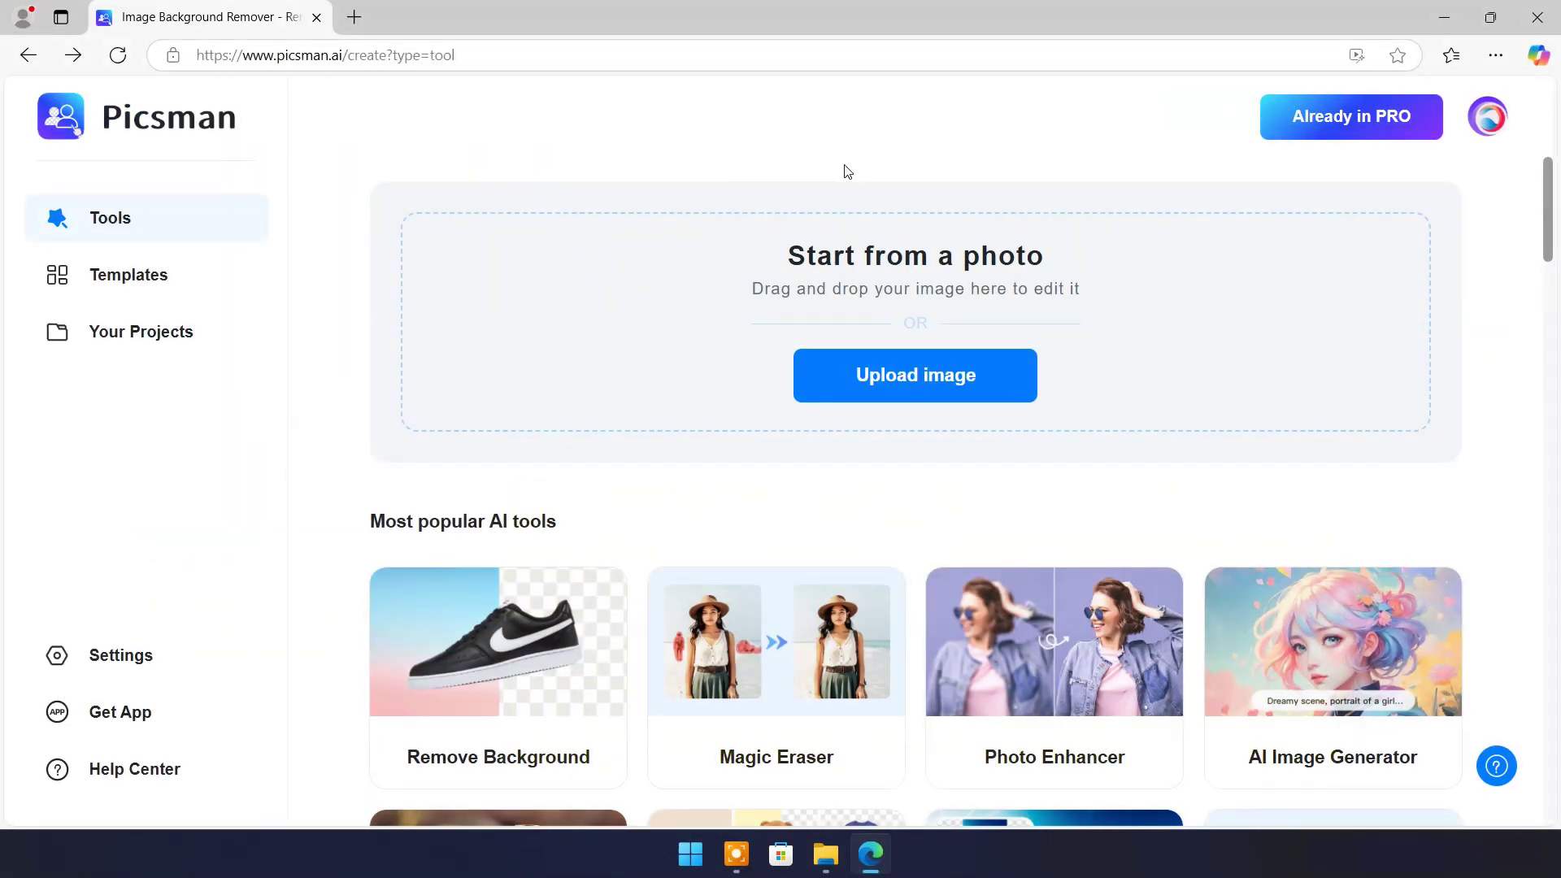
scroll(1024, 539, down, 3)
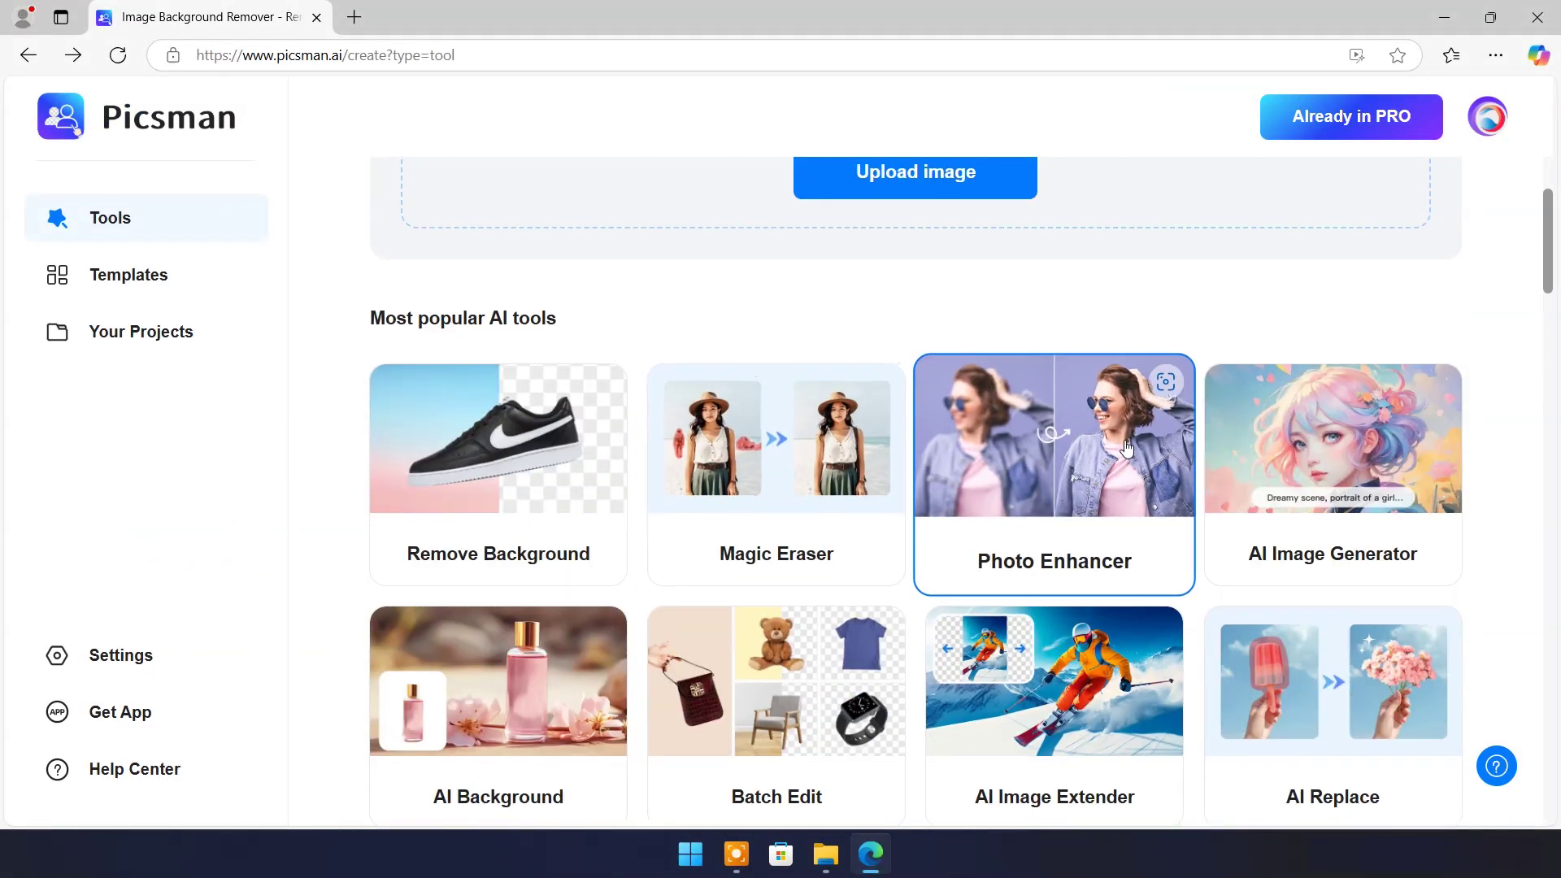
click(1106, 458)
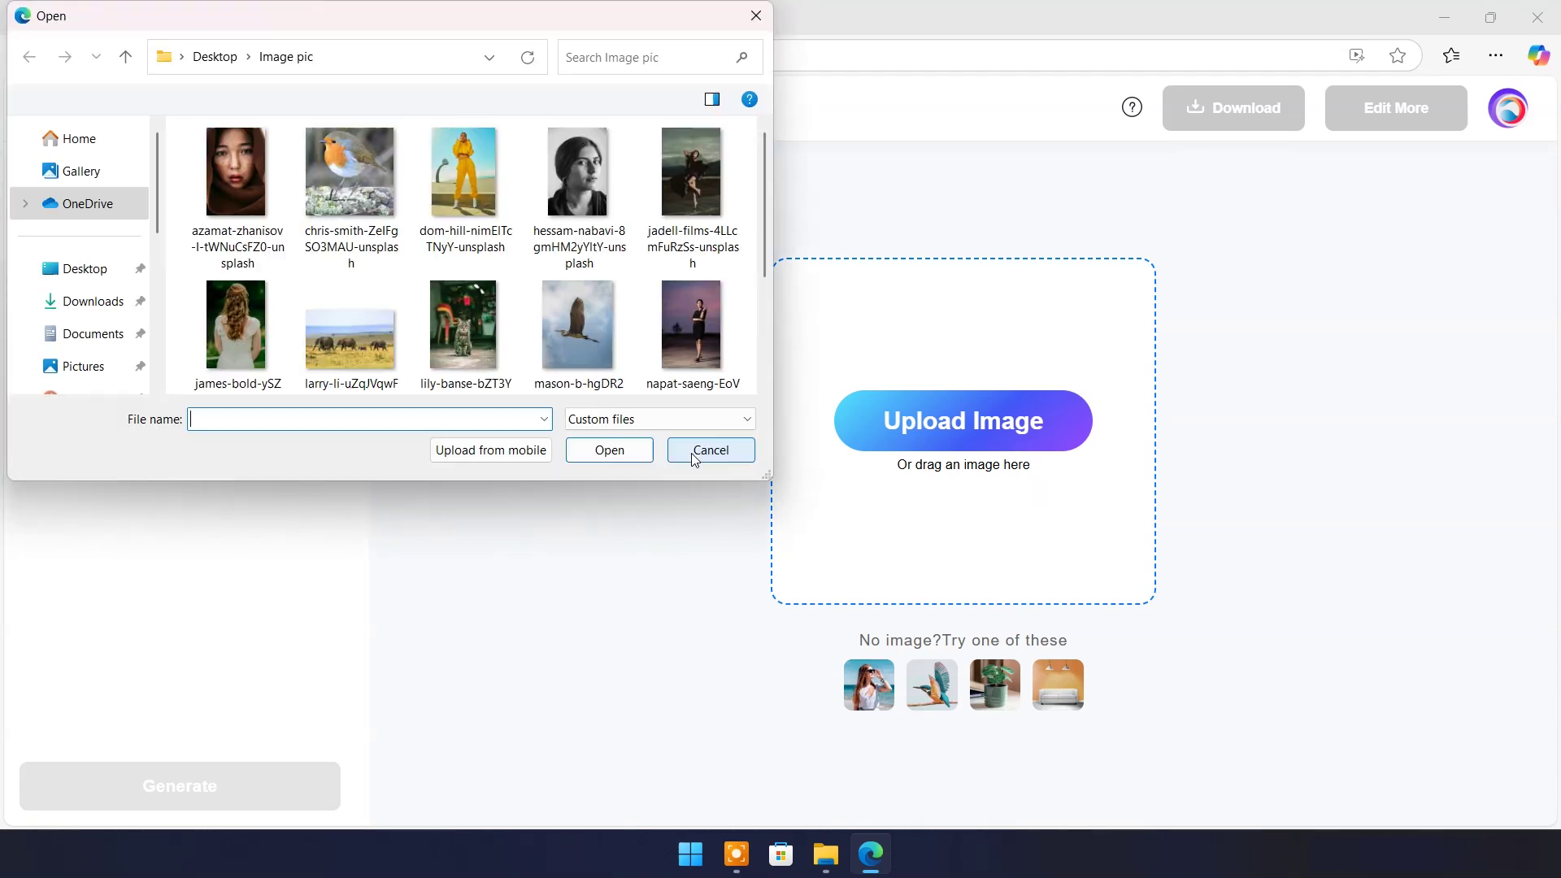
scroll(496, 296, down, 2)
click(689, 308)
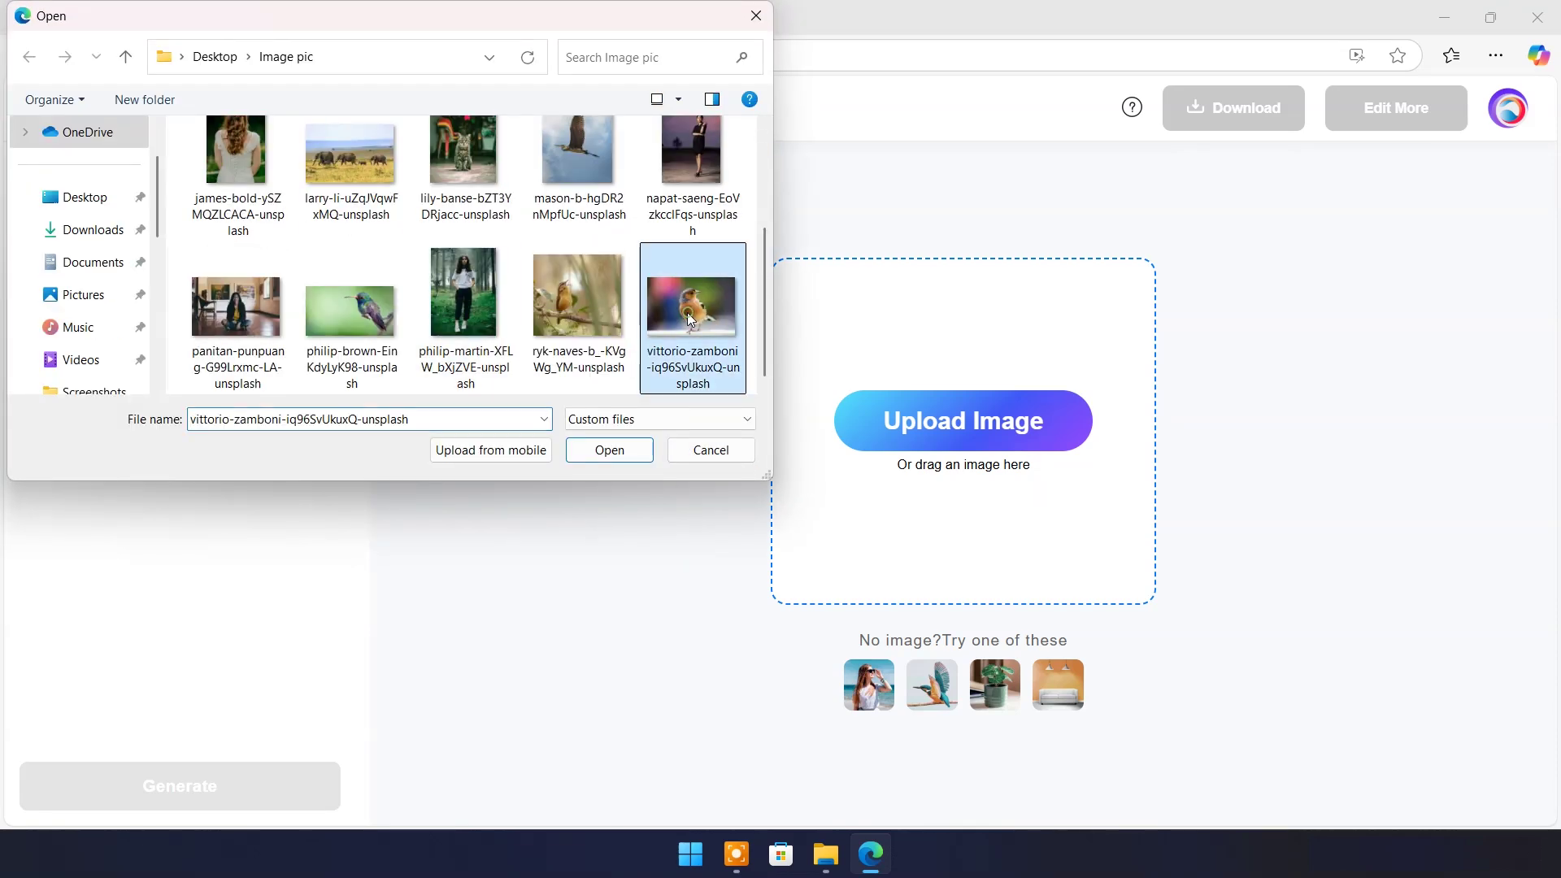
click(608, 457)
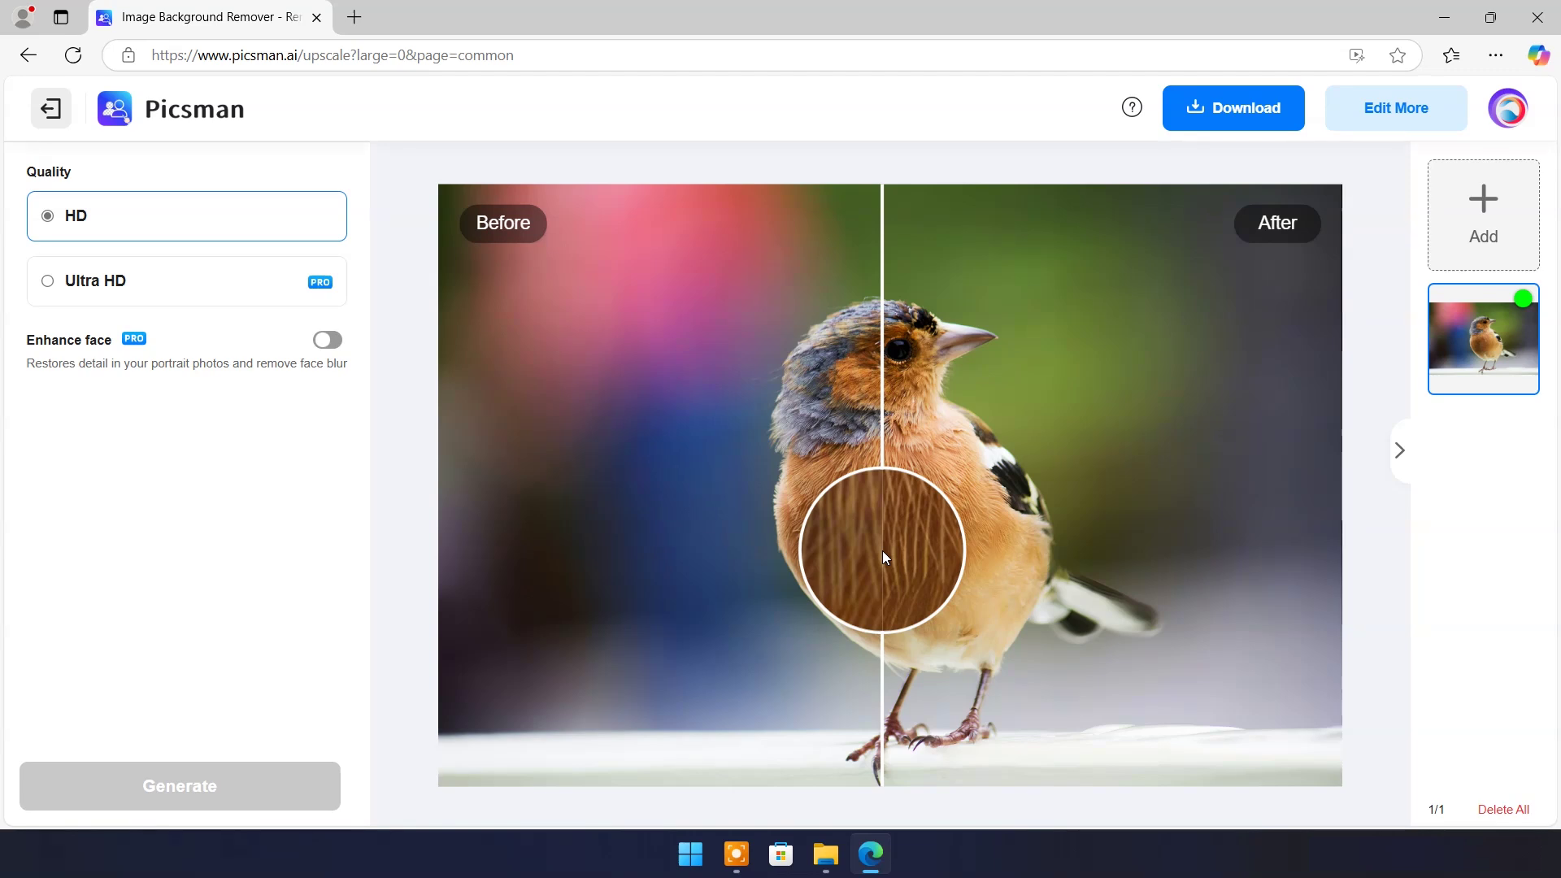
Download the HD-enhanced 5584x3722 bird photo as a PNG
click(1254, 114)
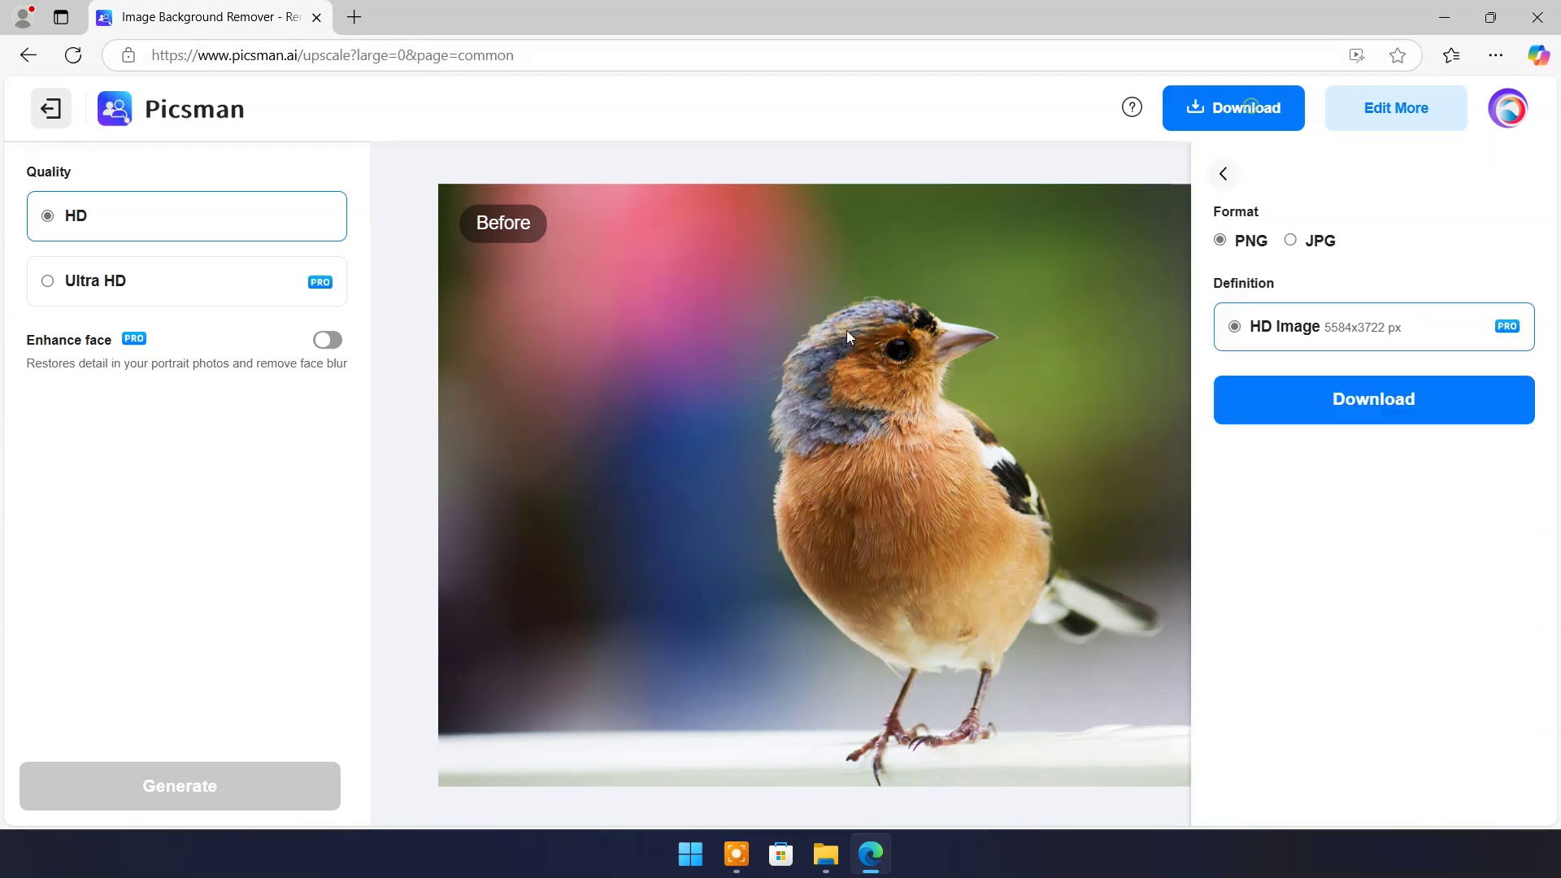
click(1325, 401)
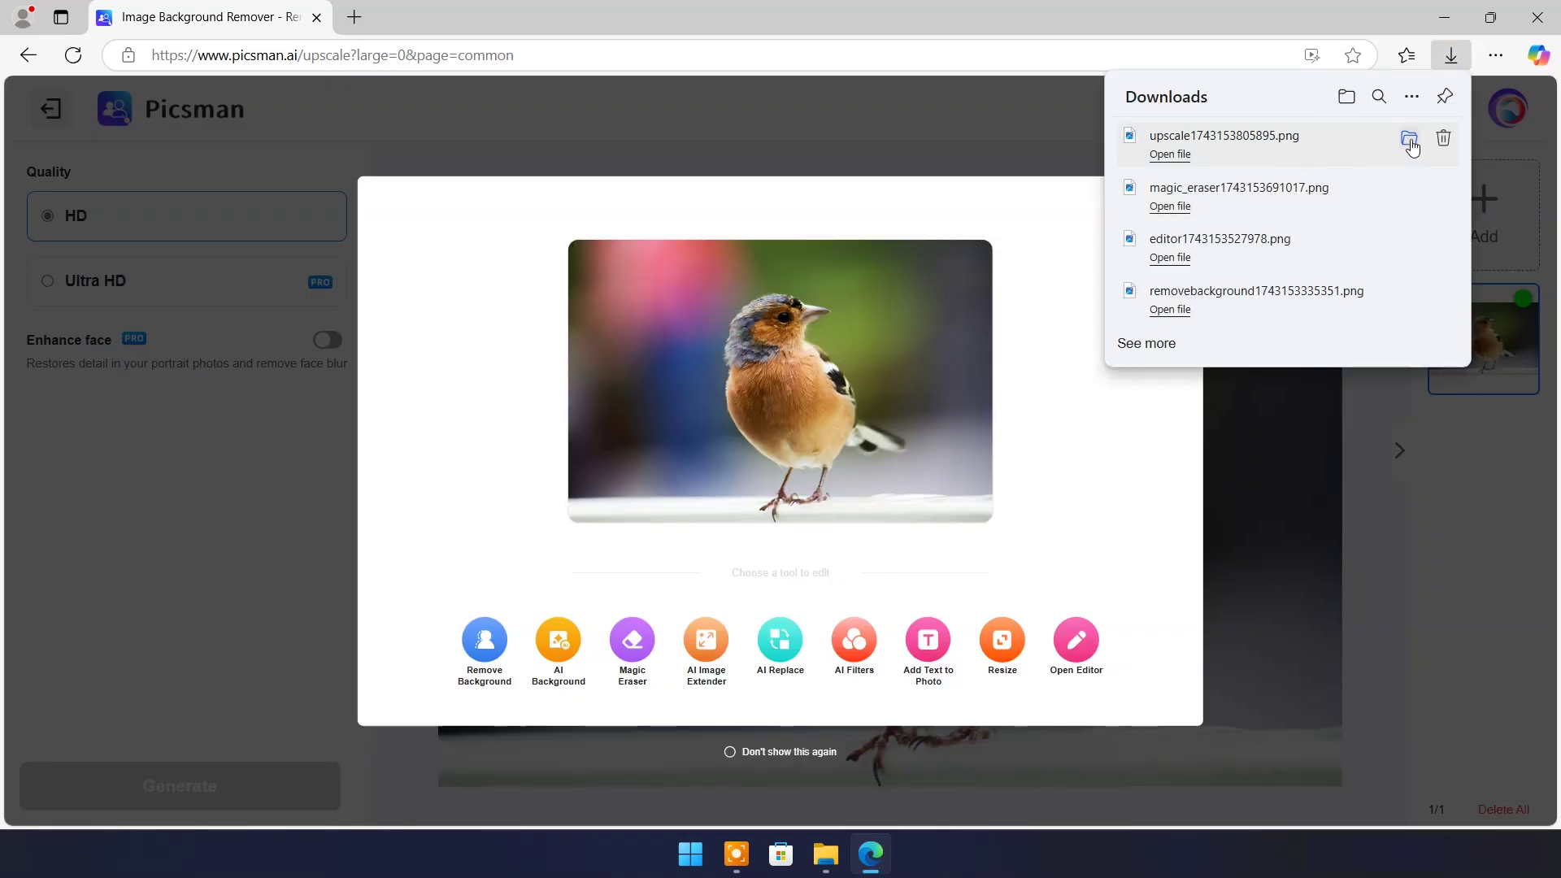
Open upscale1743153805895.png in Photos and zoom in on the bird's eye and feathers
click(1407, 139)
double_click(864, 294)
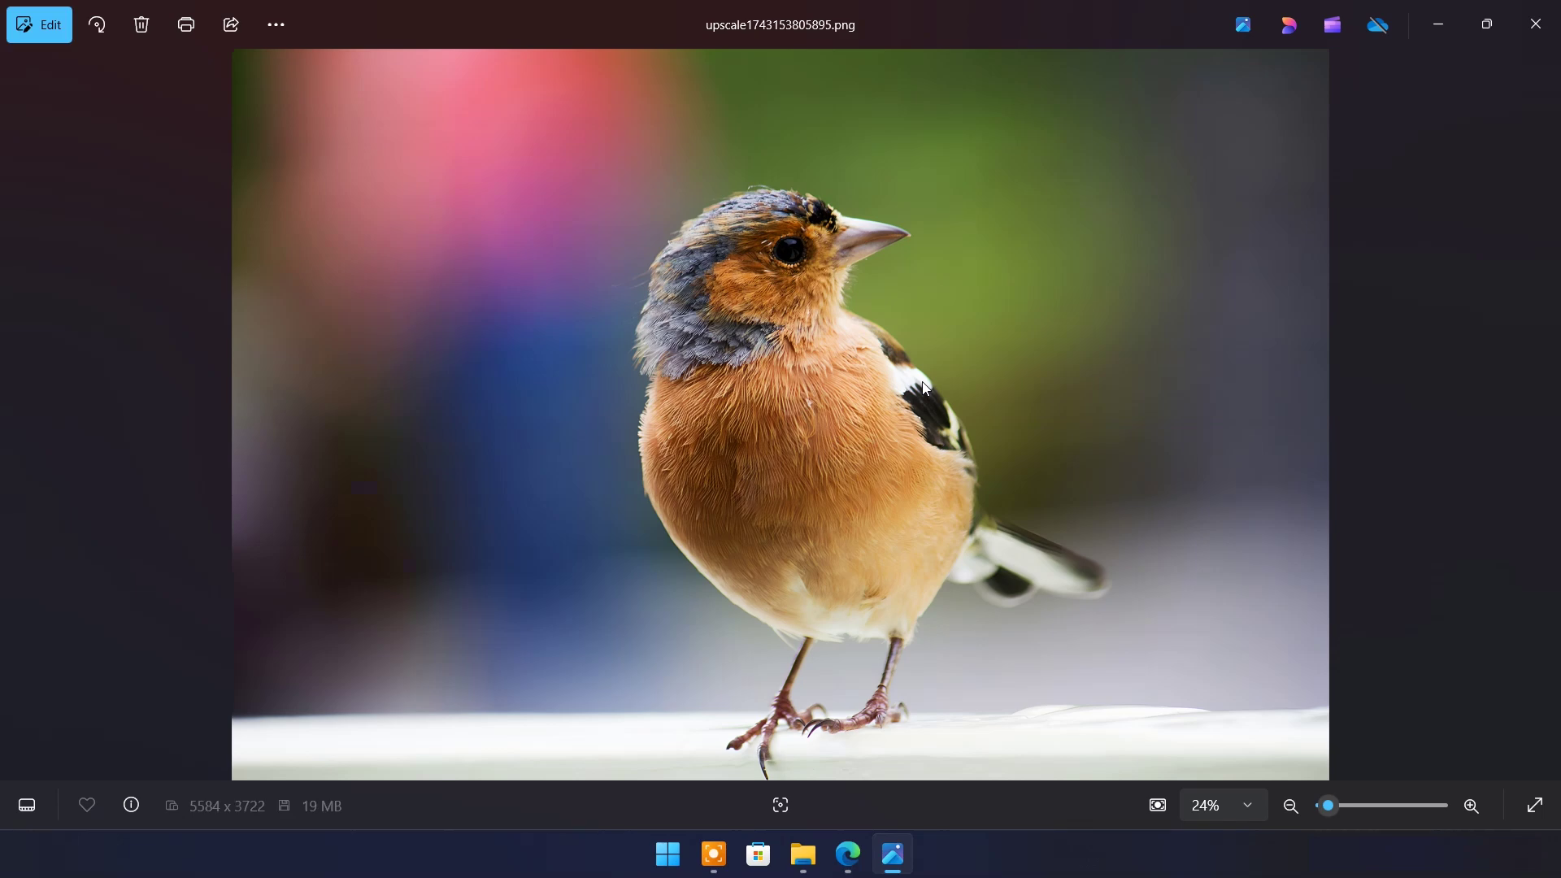
scroll(972, 342, up, 2)
scroll(971, 342, up, 2)
scroll(871, 358, down, 1)
drag(542, 266, 524, 553)
scroll(490, 454, up, 2)
scroll(529, 426, up, 2)
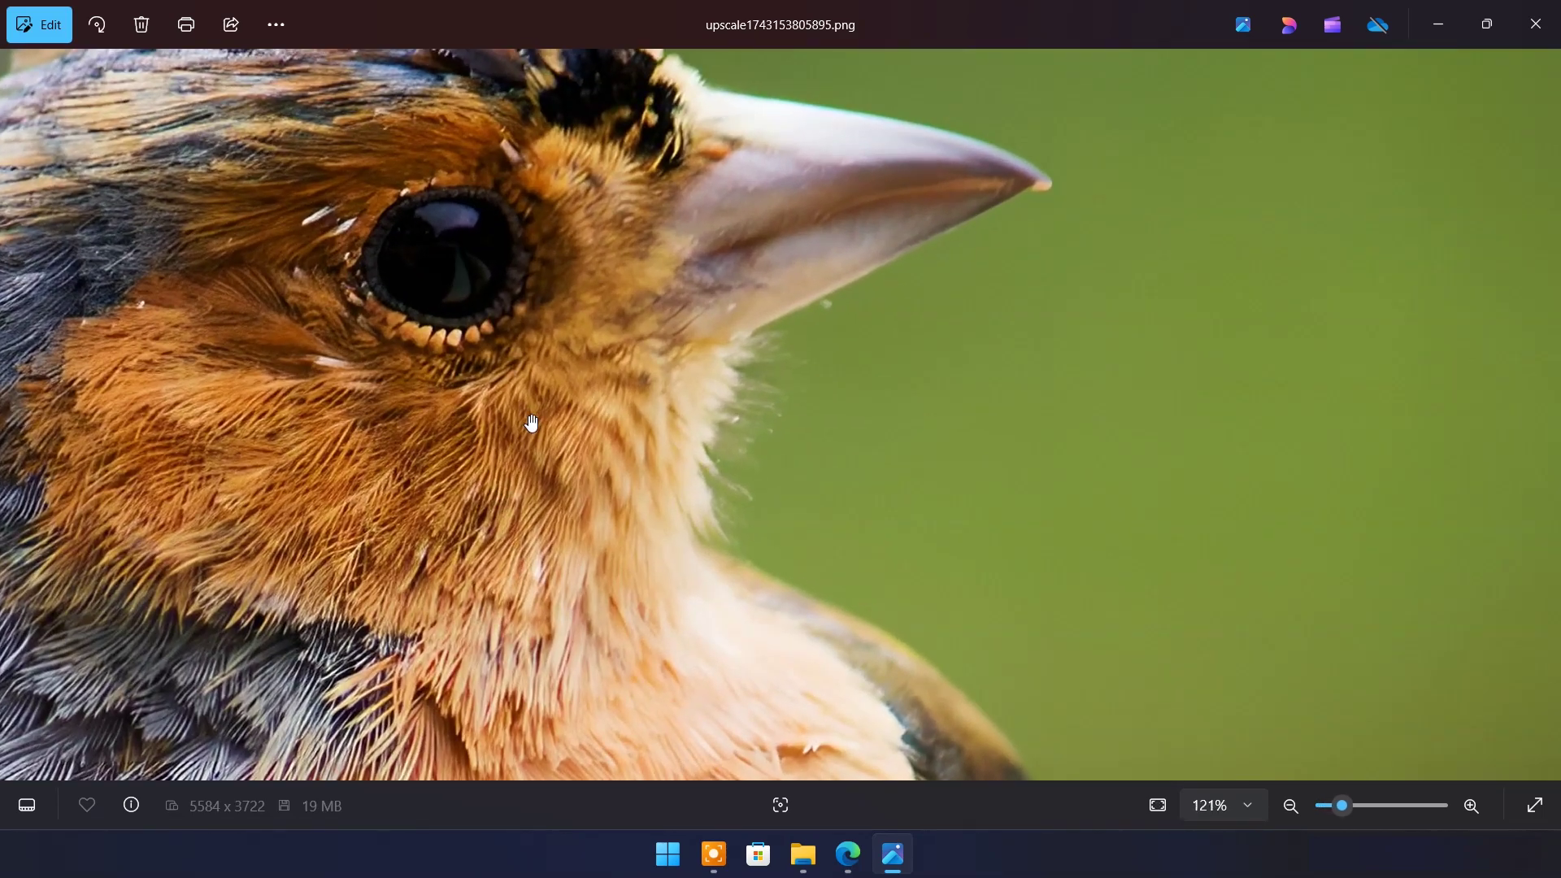
drag(540, 456, 638, 552)
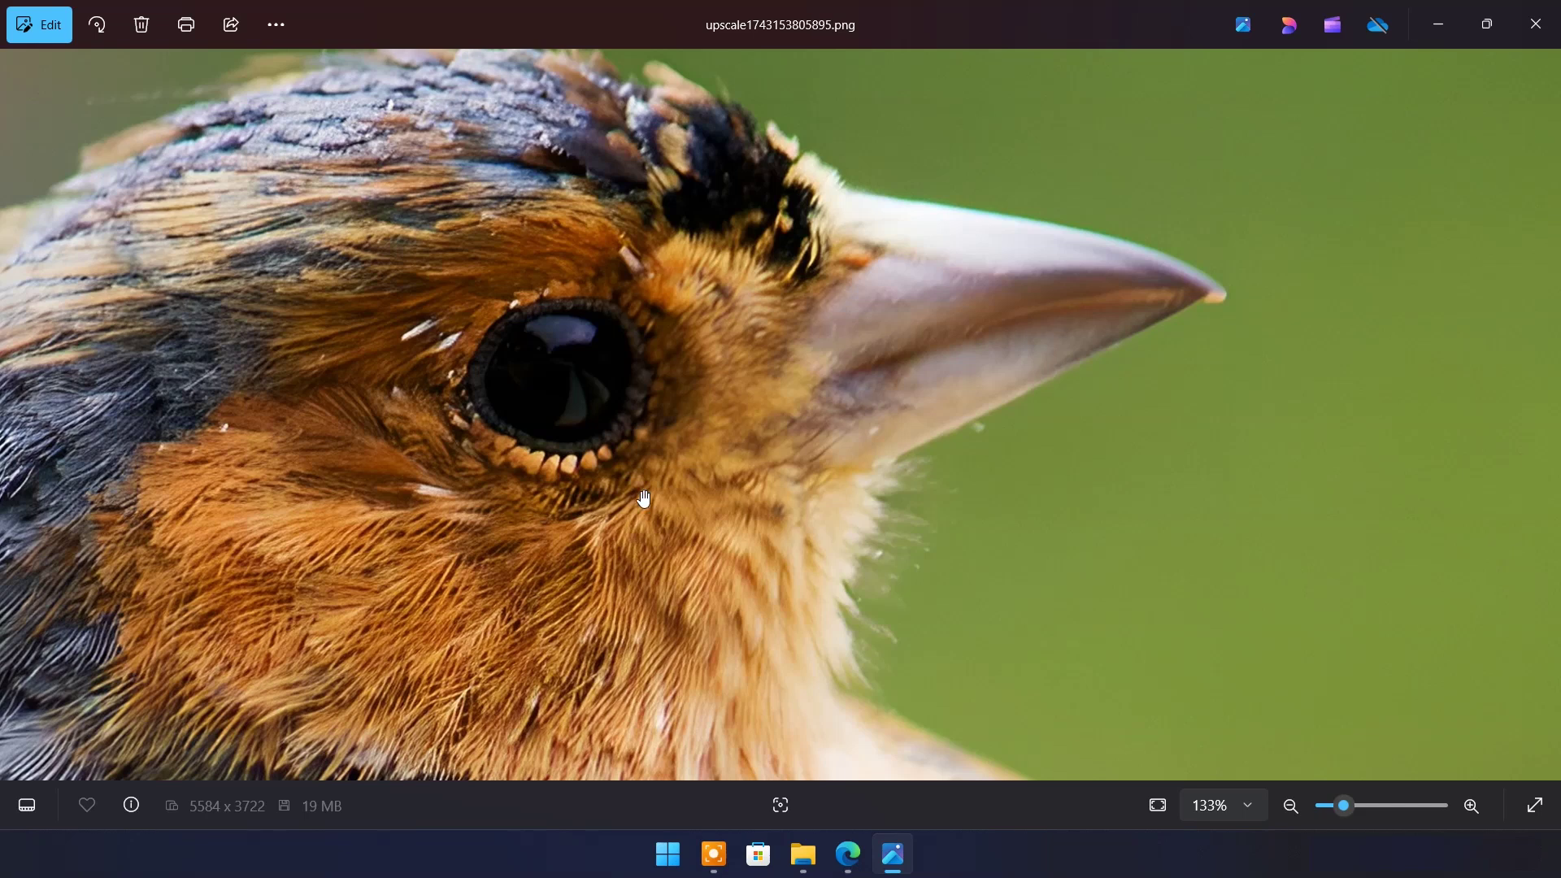
Open the original vittorio-zamboni bird photo from the Image pic folder in Photos
mouse_move(801, 854)
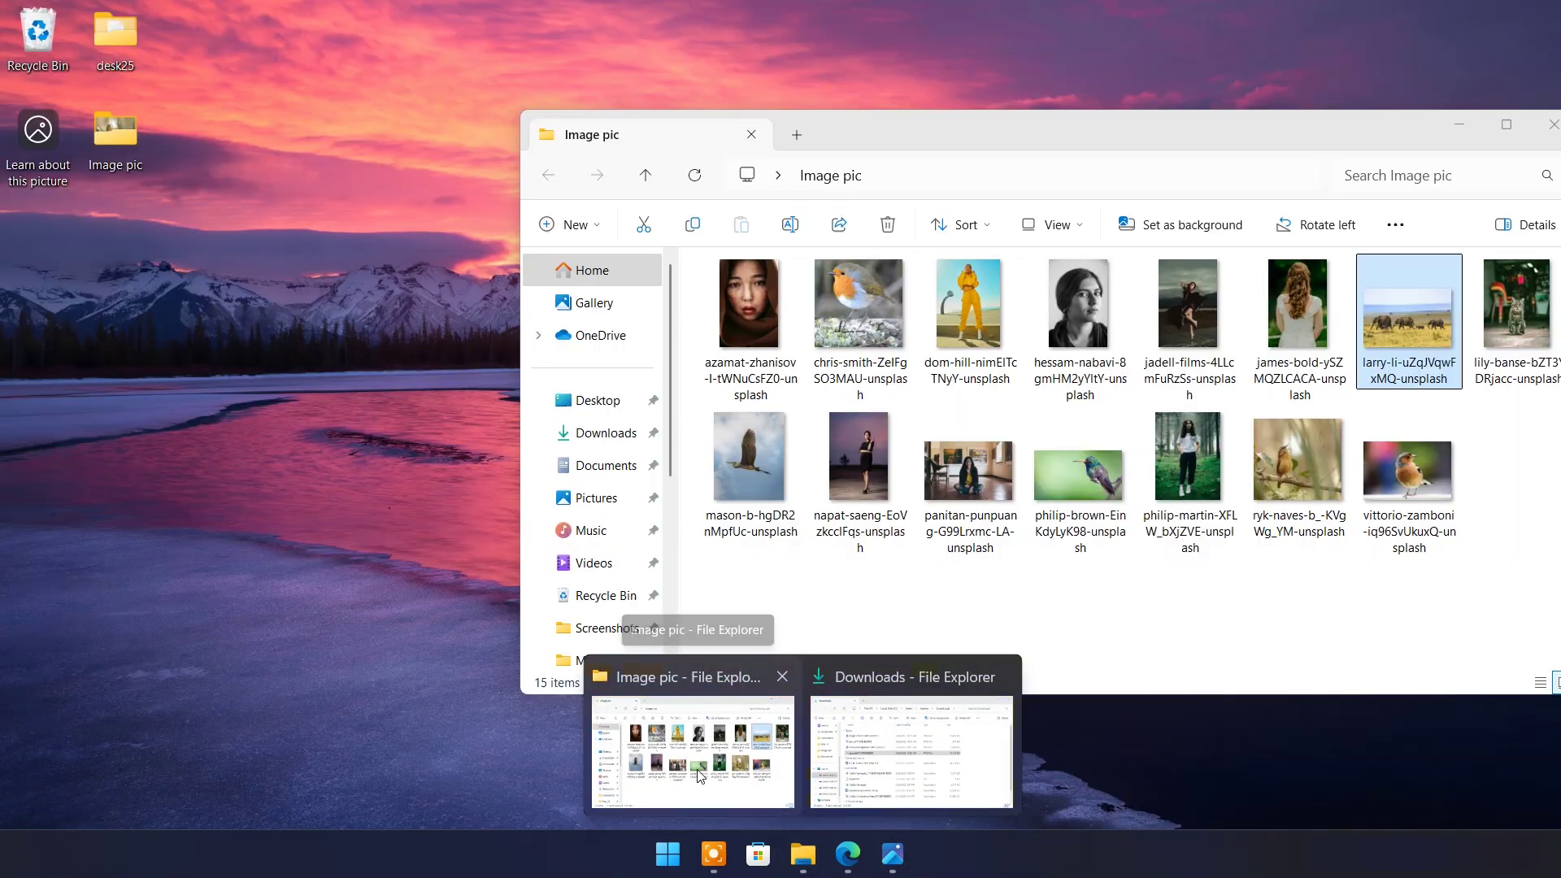
click(701, 761)
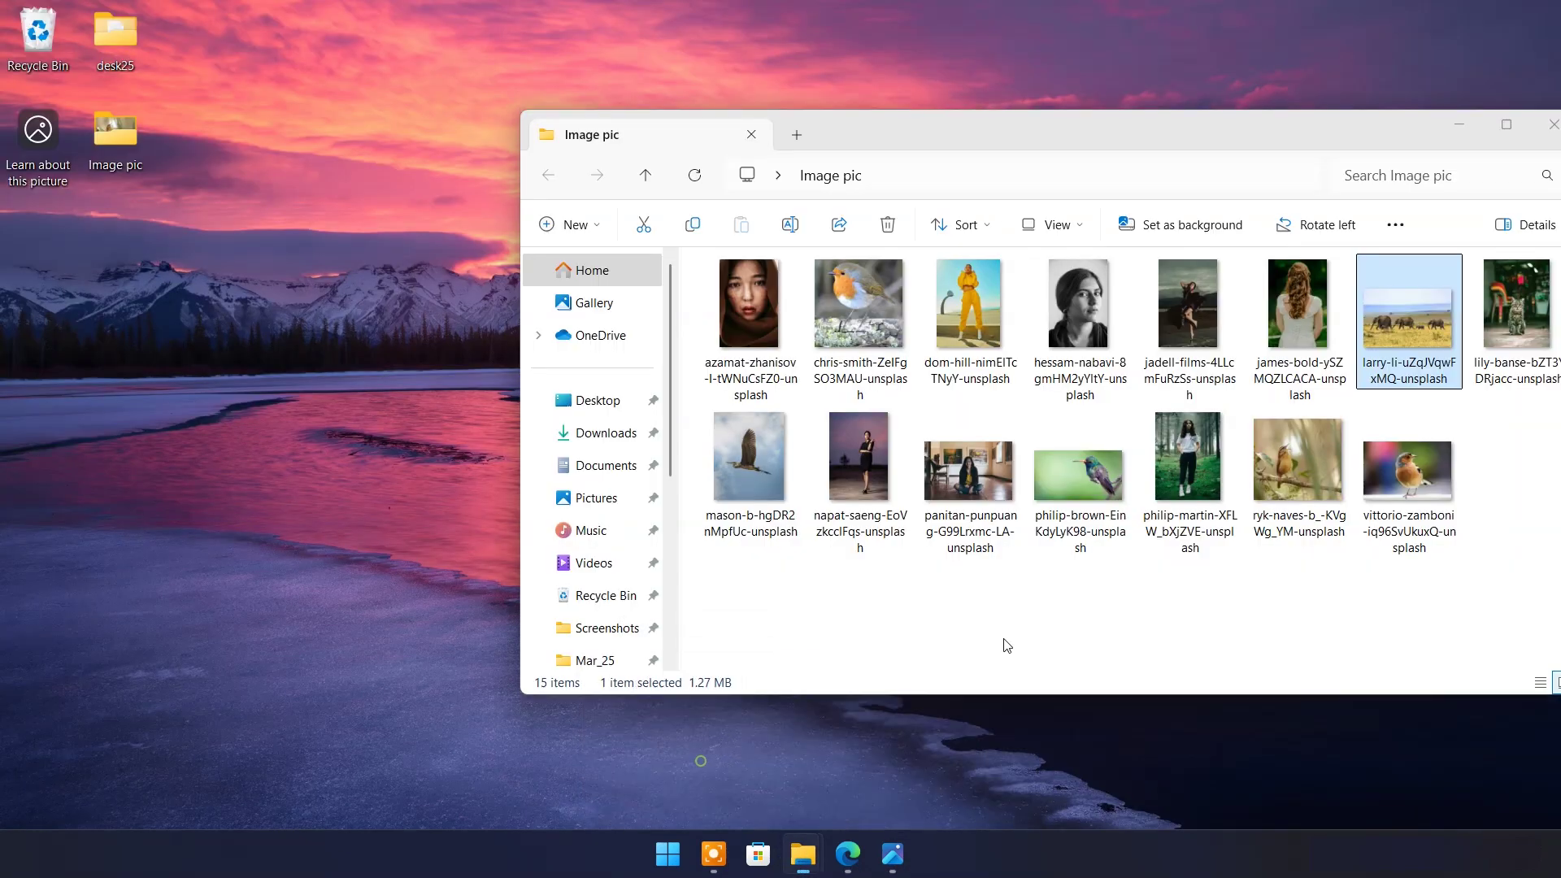
click(1390, 478)
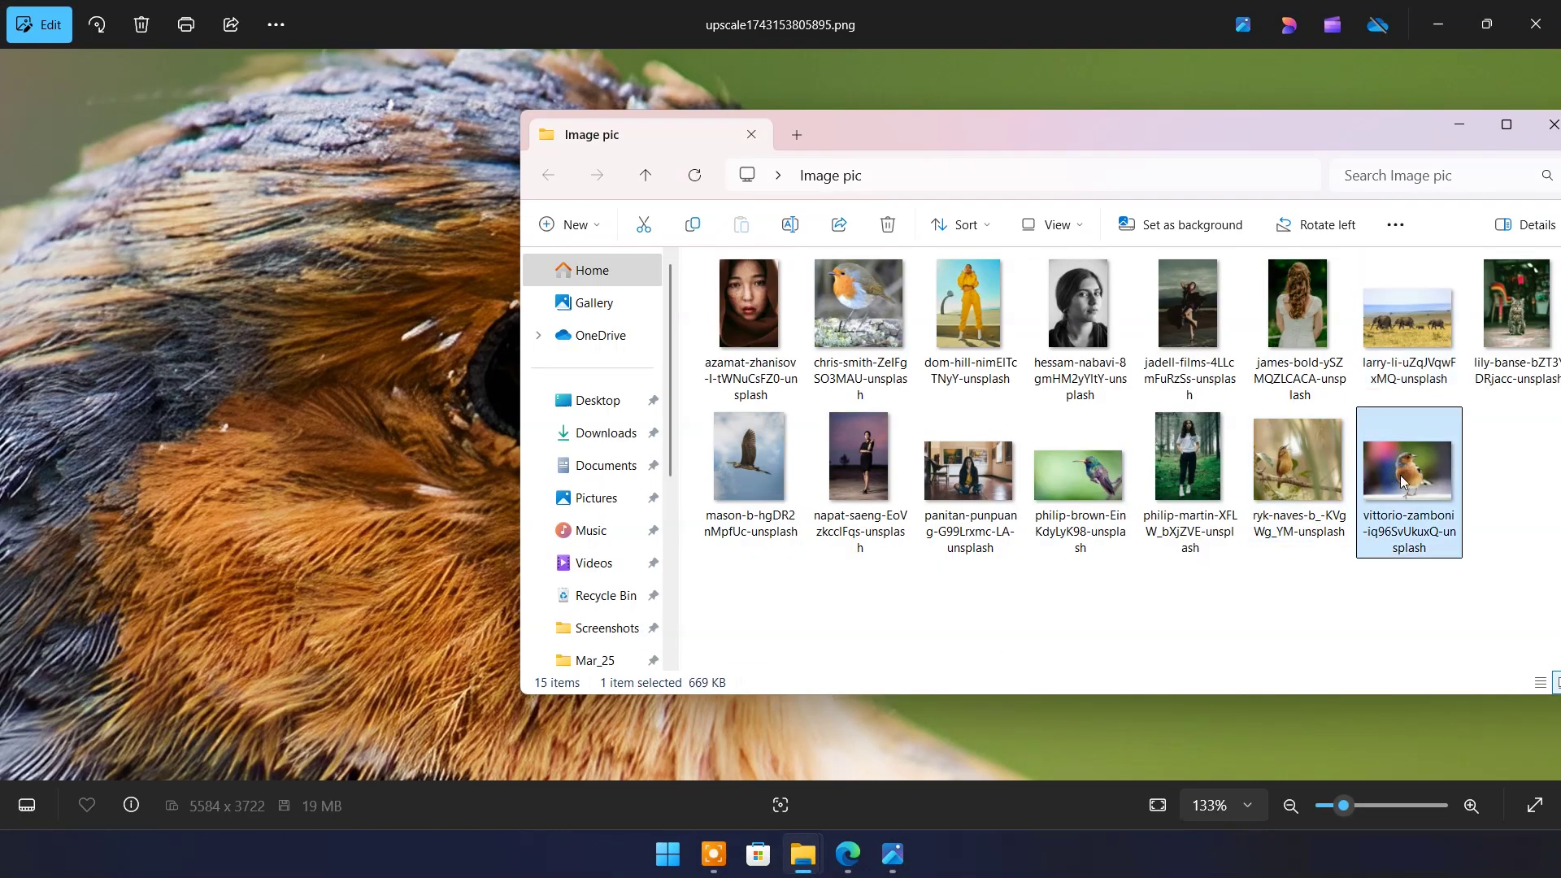
double_click(1397, 482)
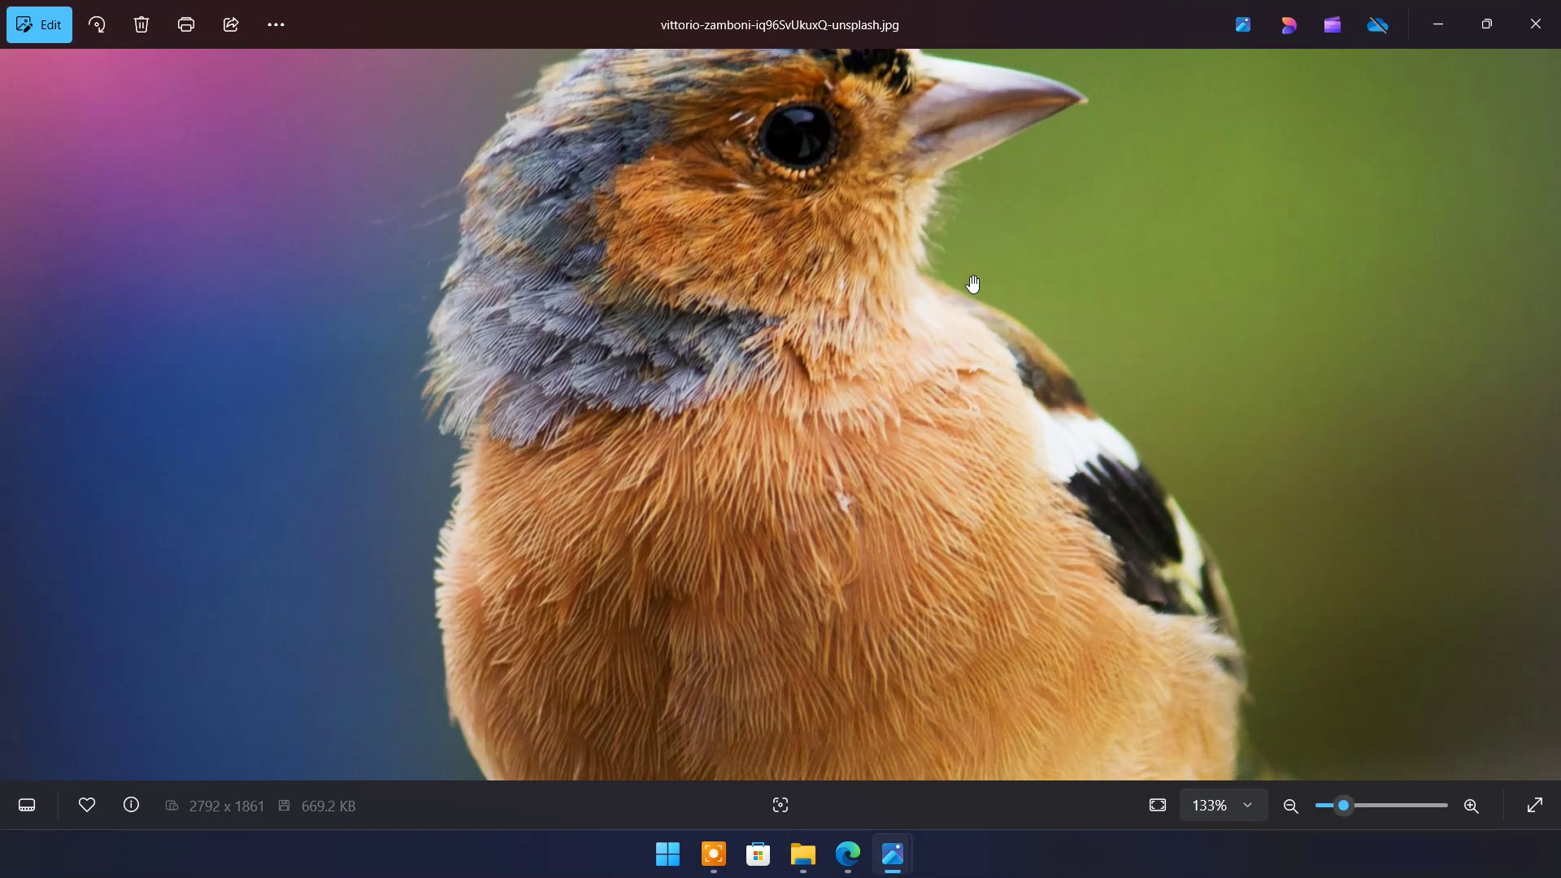
Zoom the original onto the bird's eye and compare it with the upscaled version
scroll(973, 284, up, 4)
drag(837, 338, 783, 558)
scroll(722, 397, up, 2)
drag(724, 487, 728, 512)
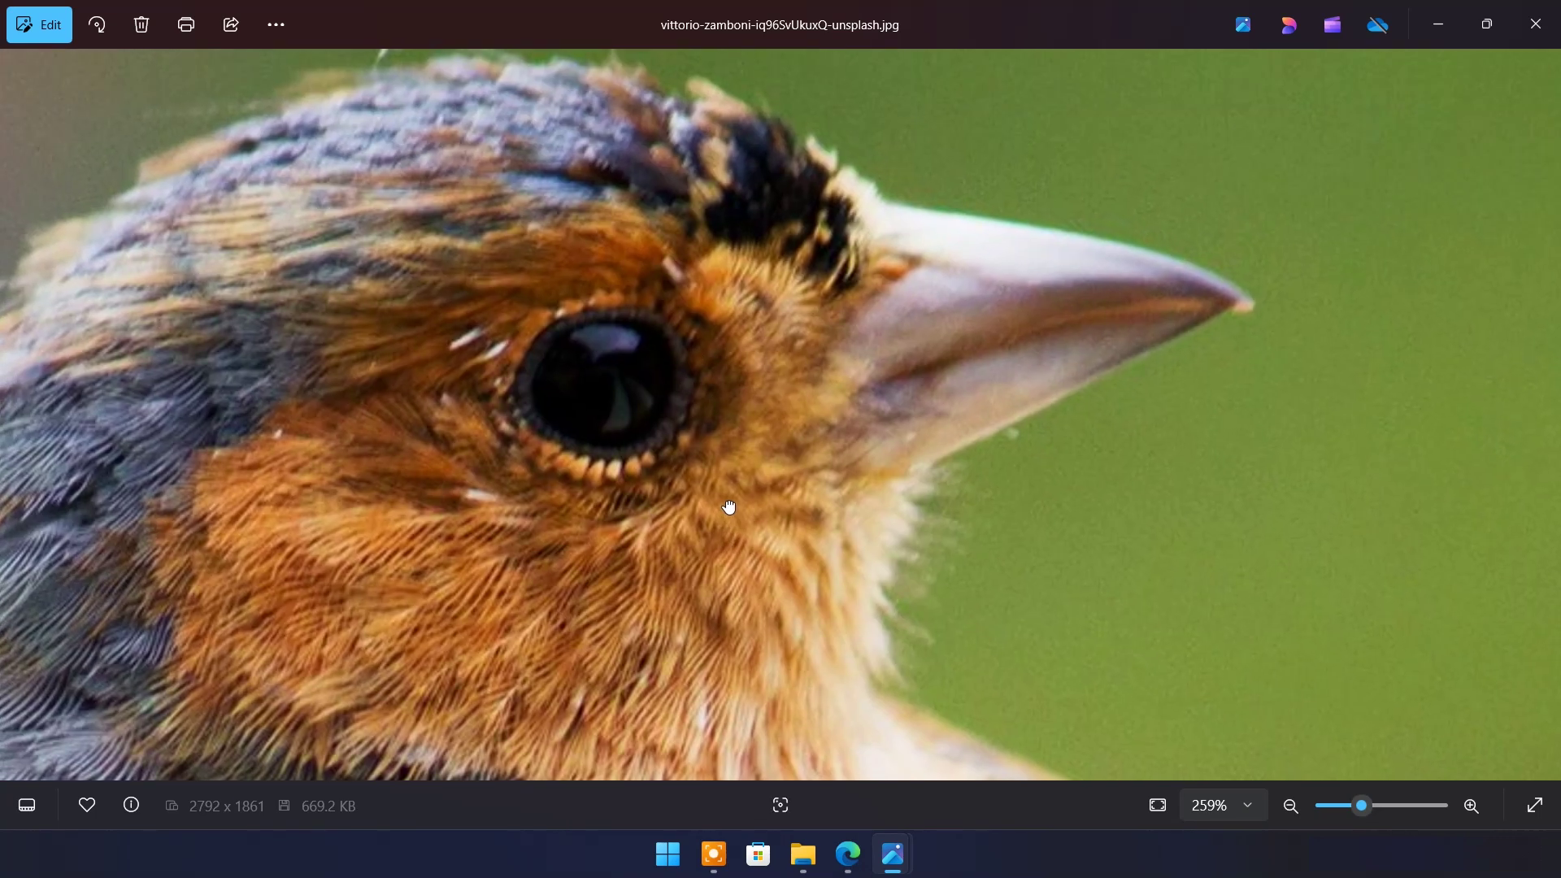
mouse_move(900, 846)
mouse_move(840, 777)
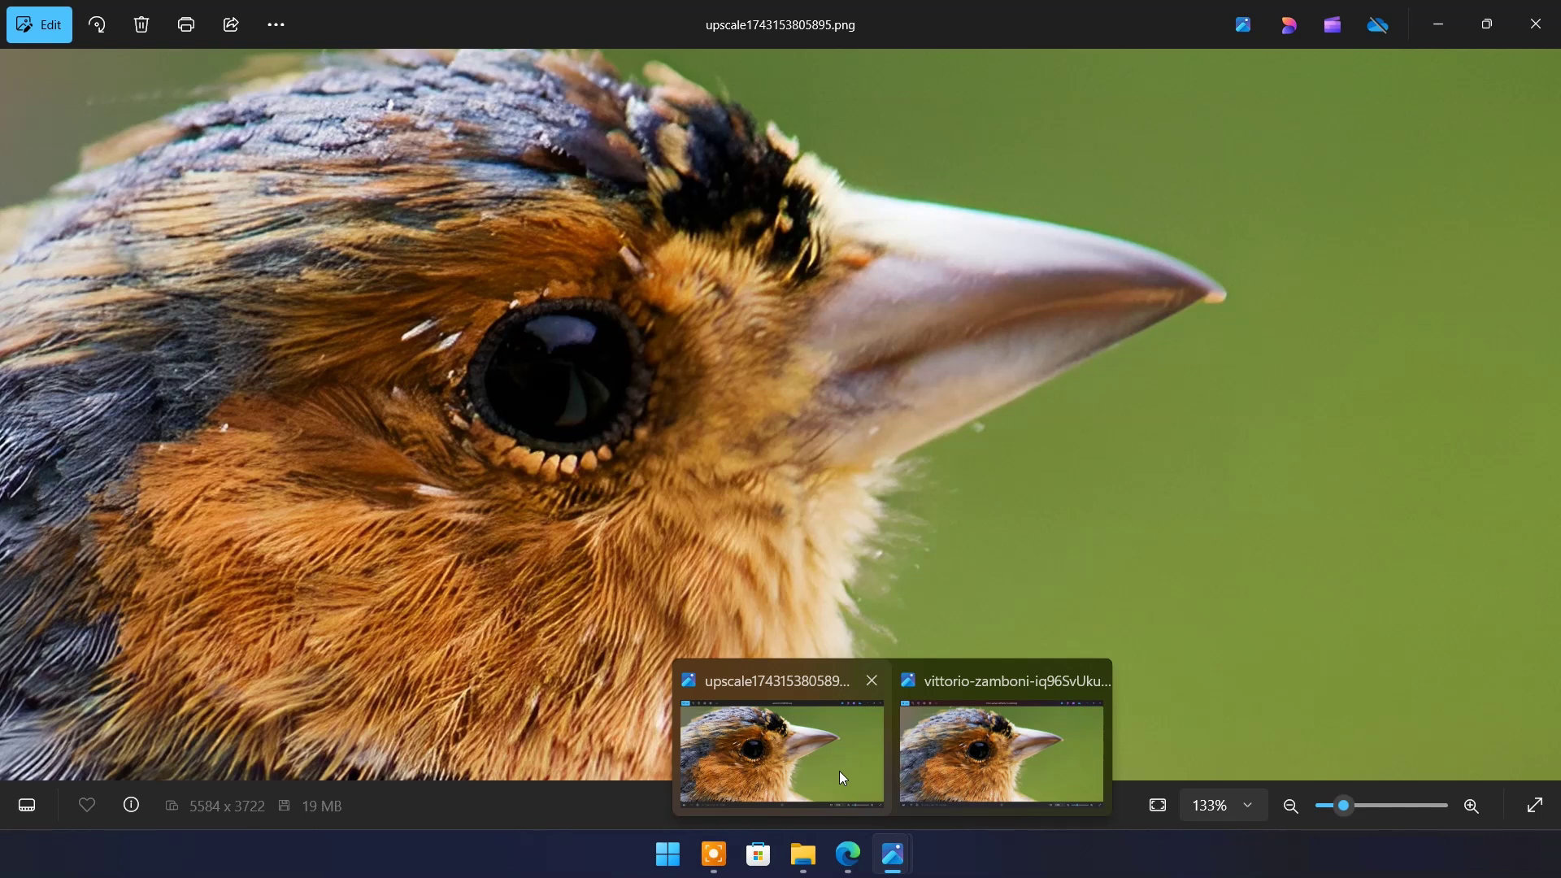
mouse_move(950, 775)
mouse_move(938, 744)
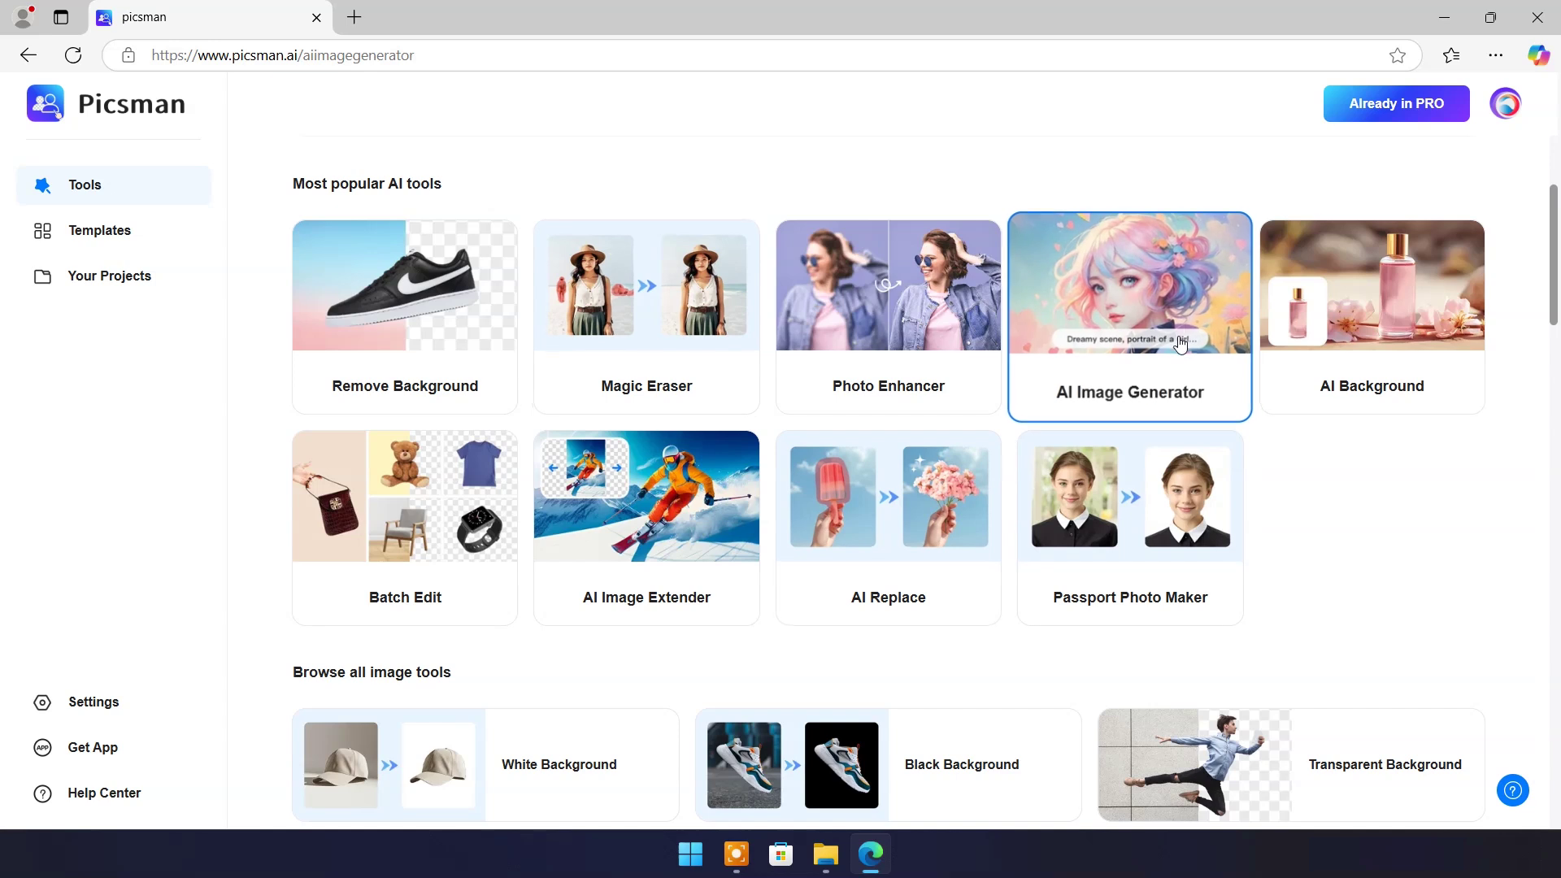
Open the AI Image Generator and start from the pink-kimono girl gallery prompt
click(1141, 341)
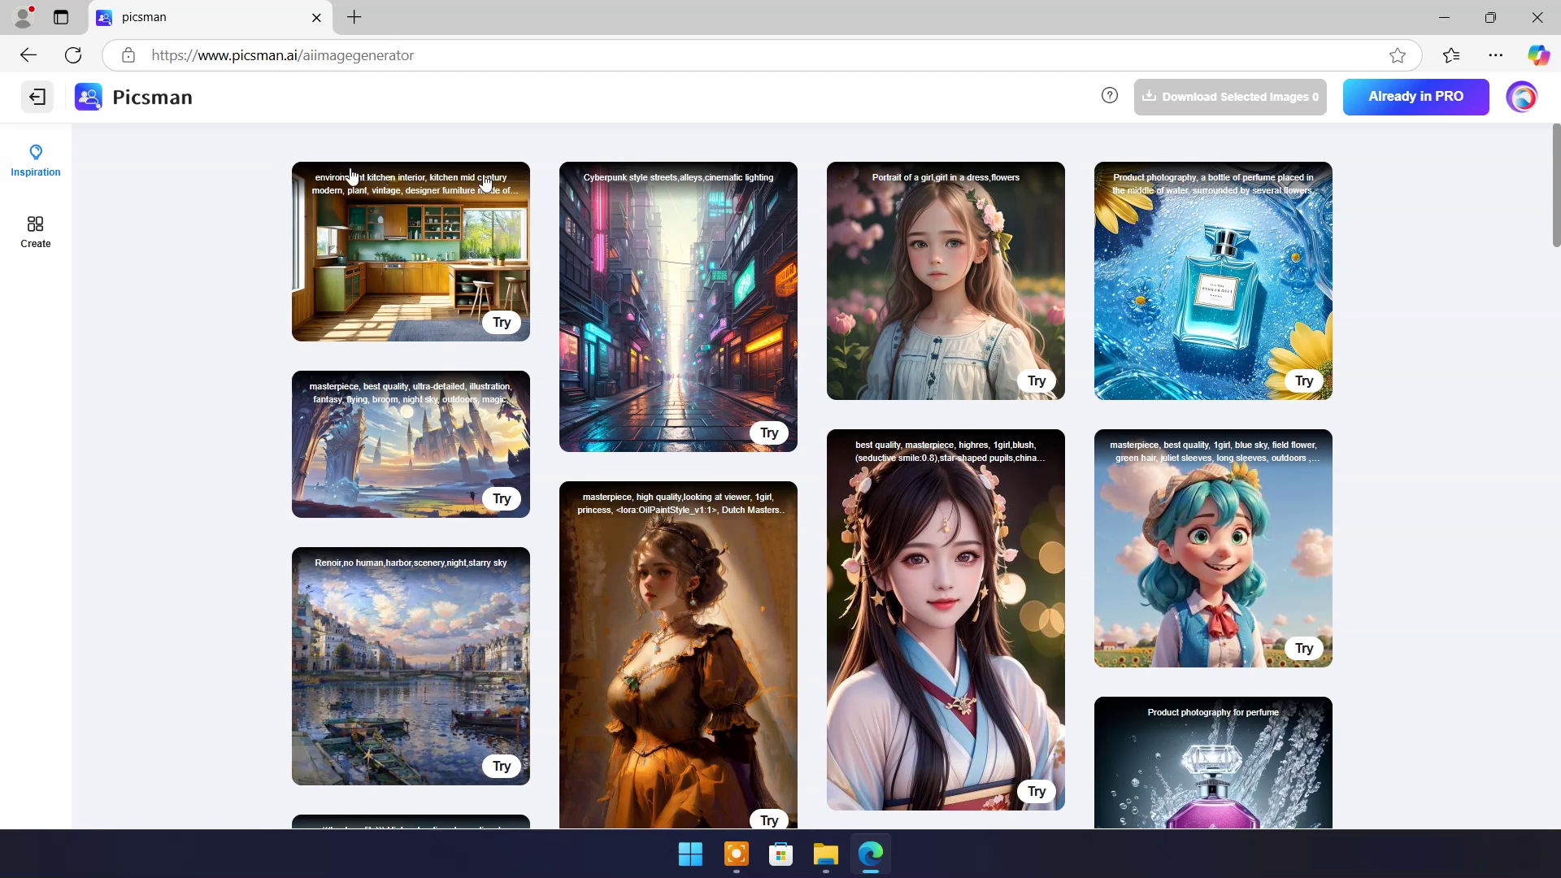
scroll(421, 411, down, 3)
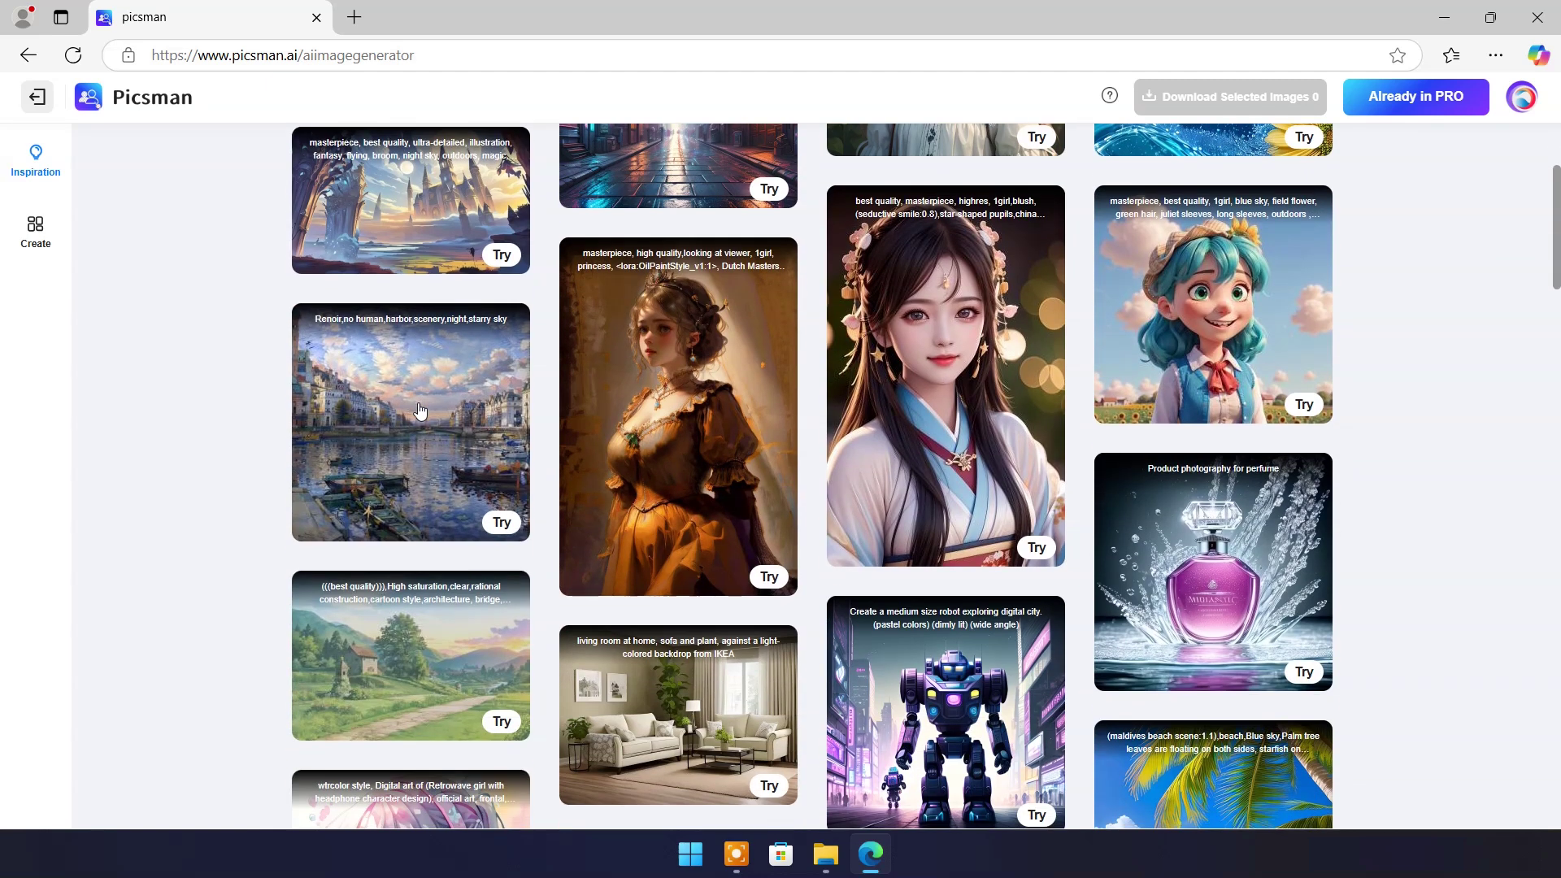
scroll(997, 316, up, 1)
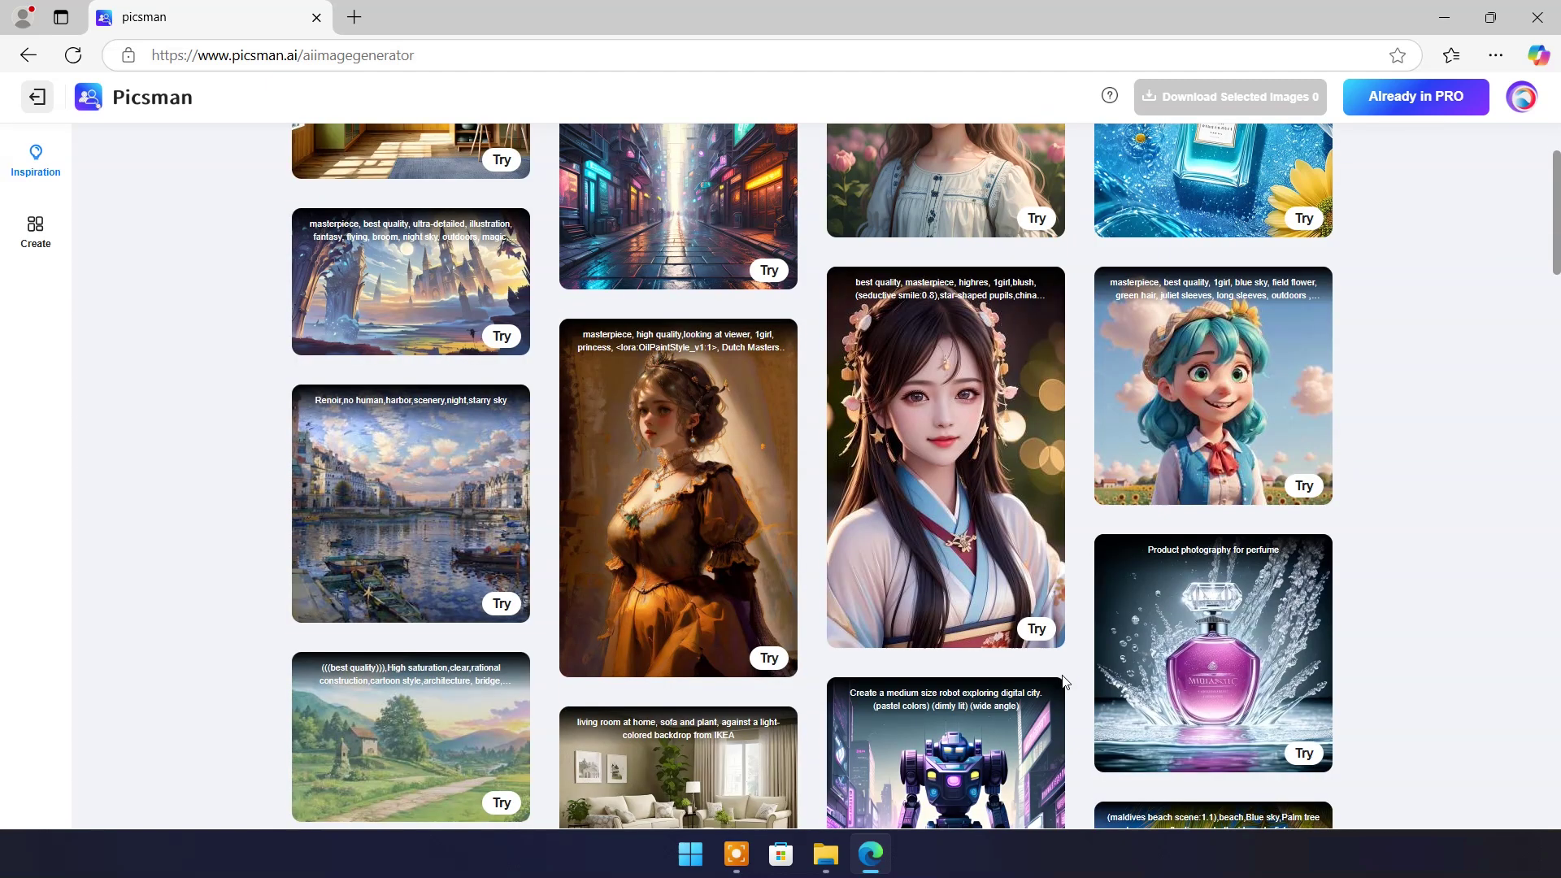
click(1036, 631)
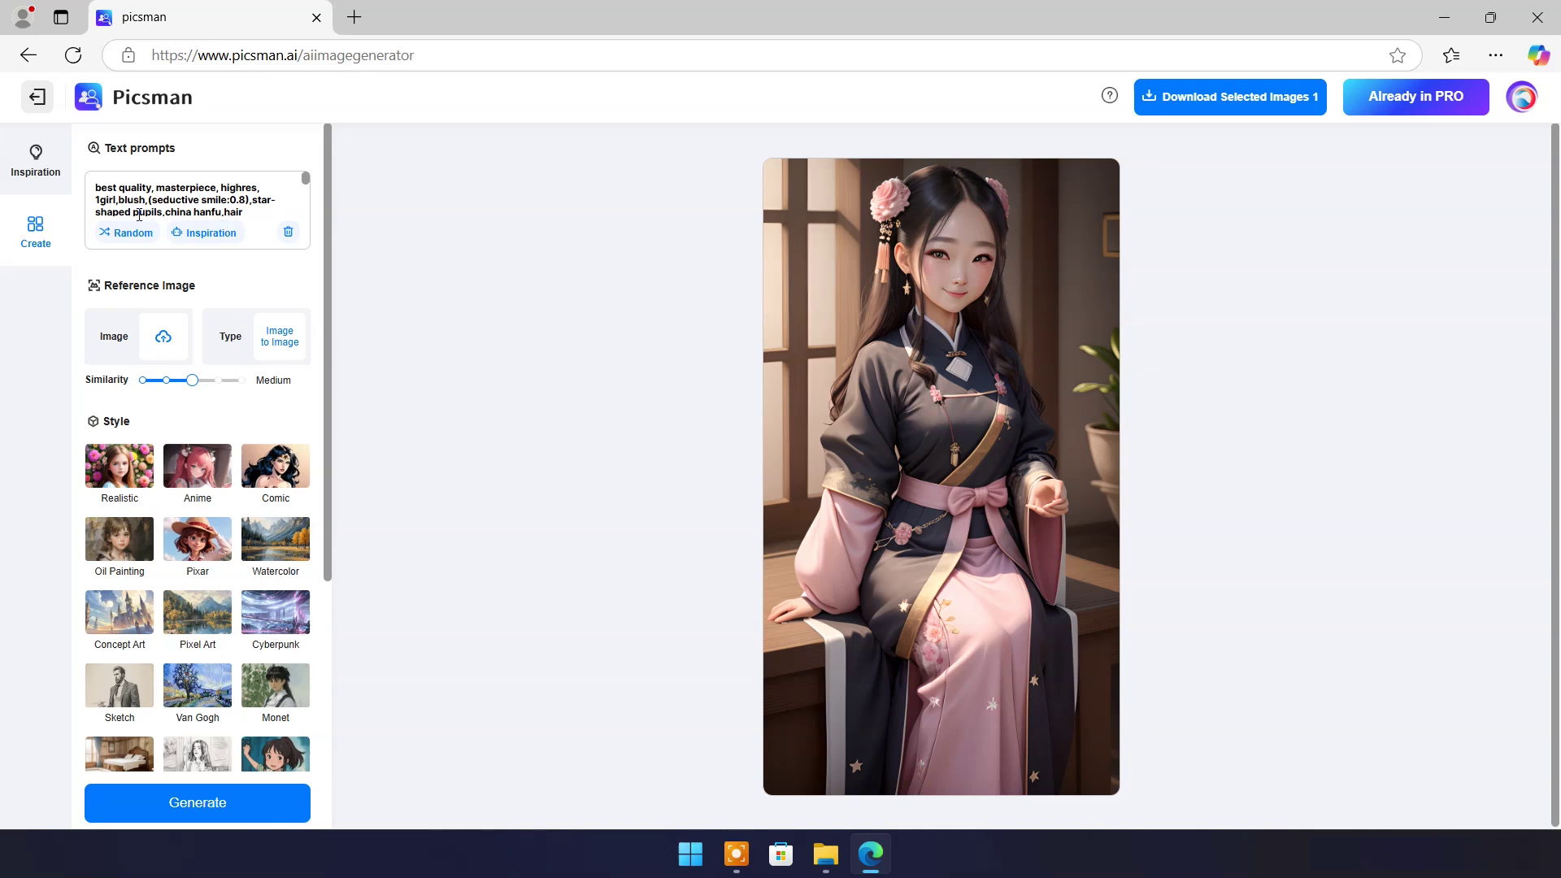
Generate the kimono image in Pixar style, then regenerate it in Movie style
scroll(139, 215, down, 5)
click(187, 573)
click(210, 800)
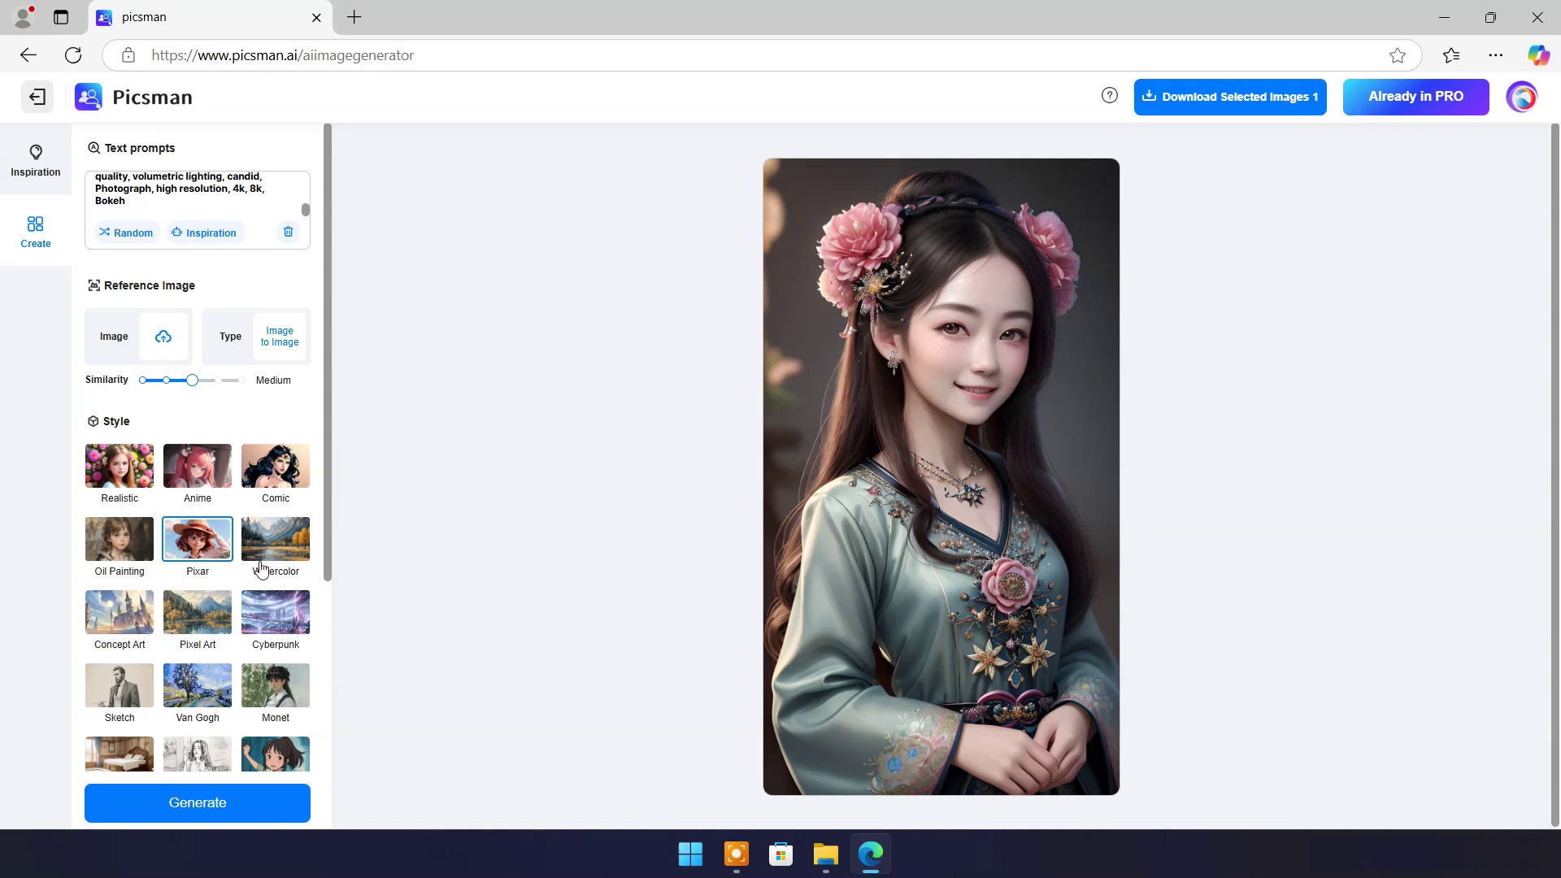
scroll(203, 569, down, 3)
click(207, 602)
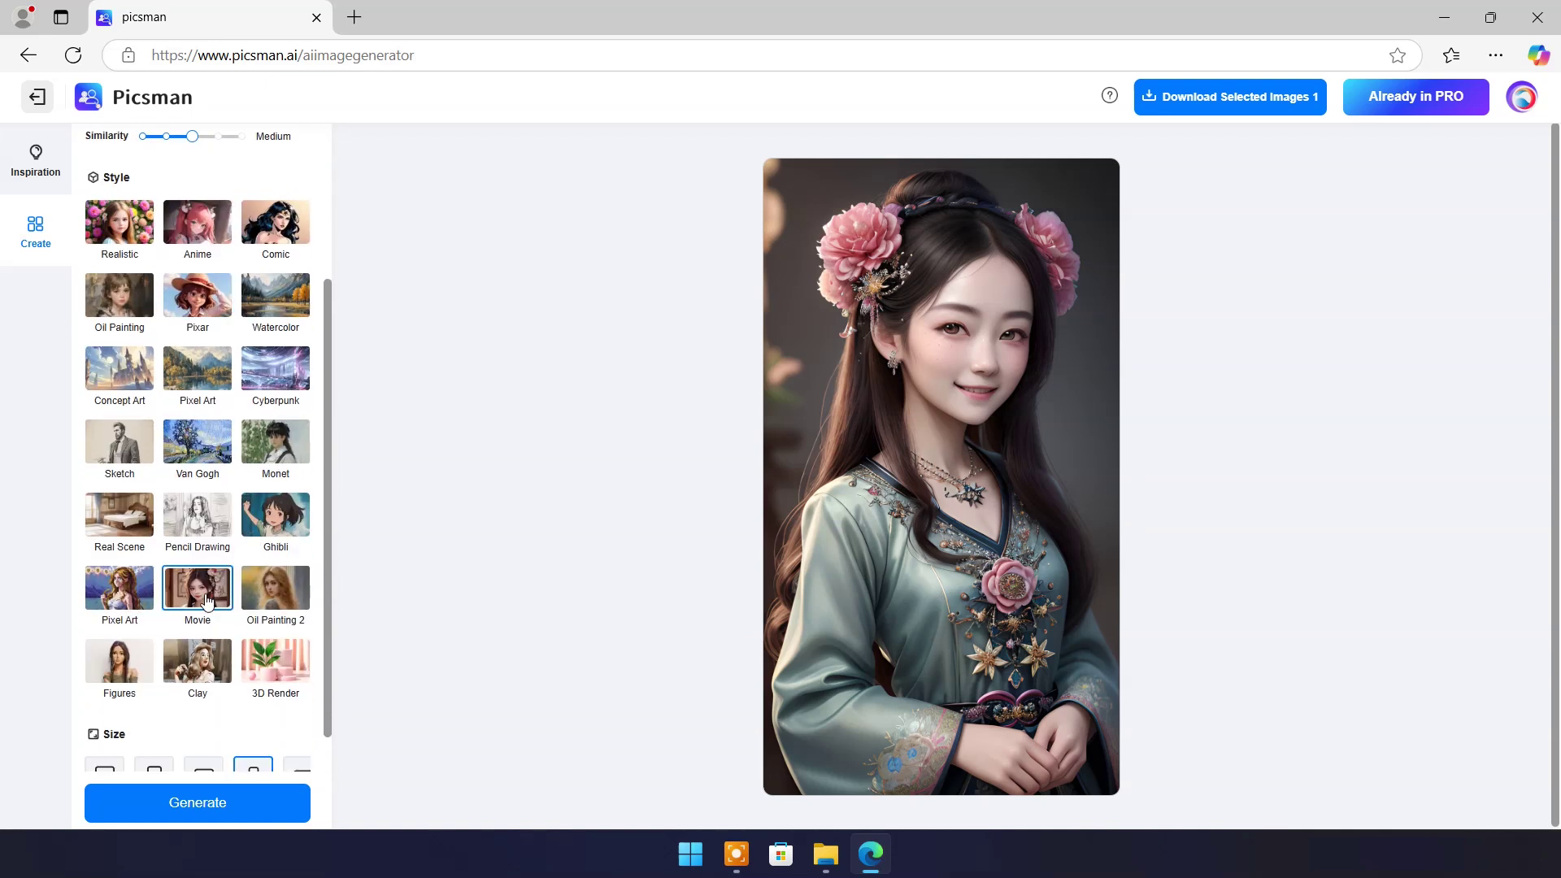
click(193, 803)
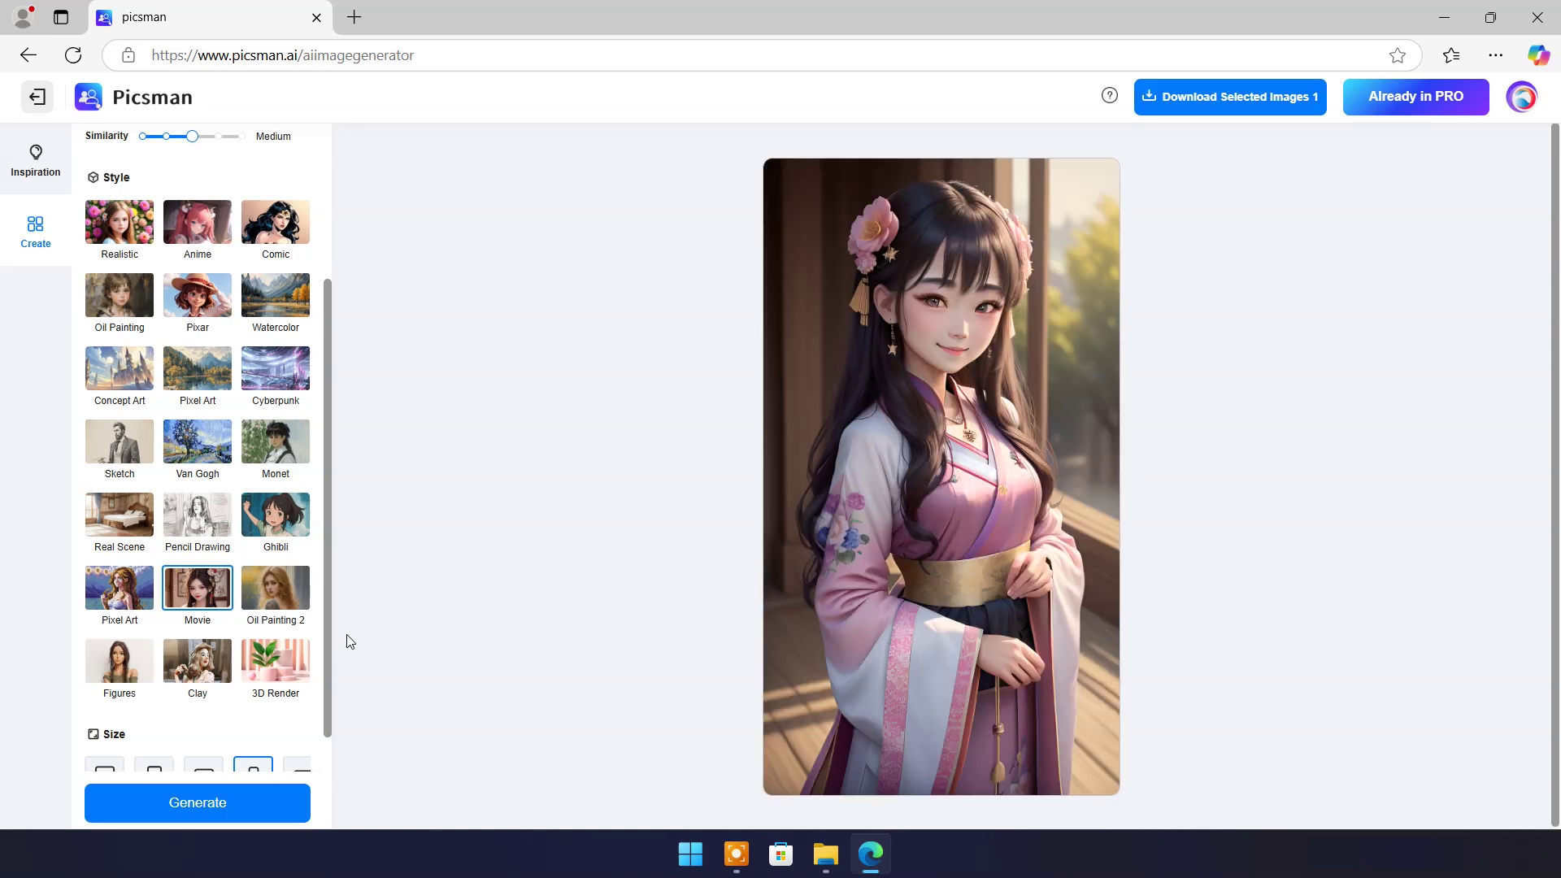
Generate two Movie-style kimono images with Amount set to 2, ready for download
scroll(271, 615, down, 2)
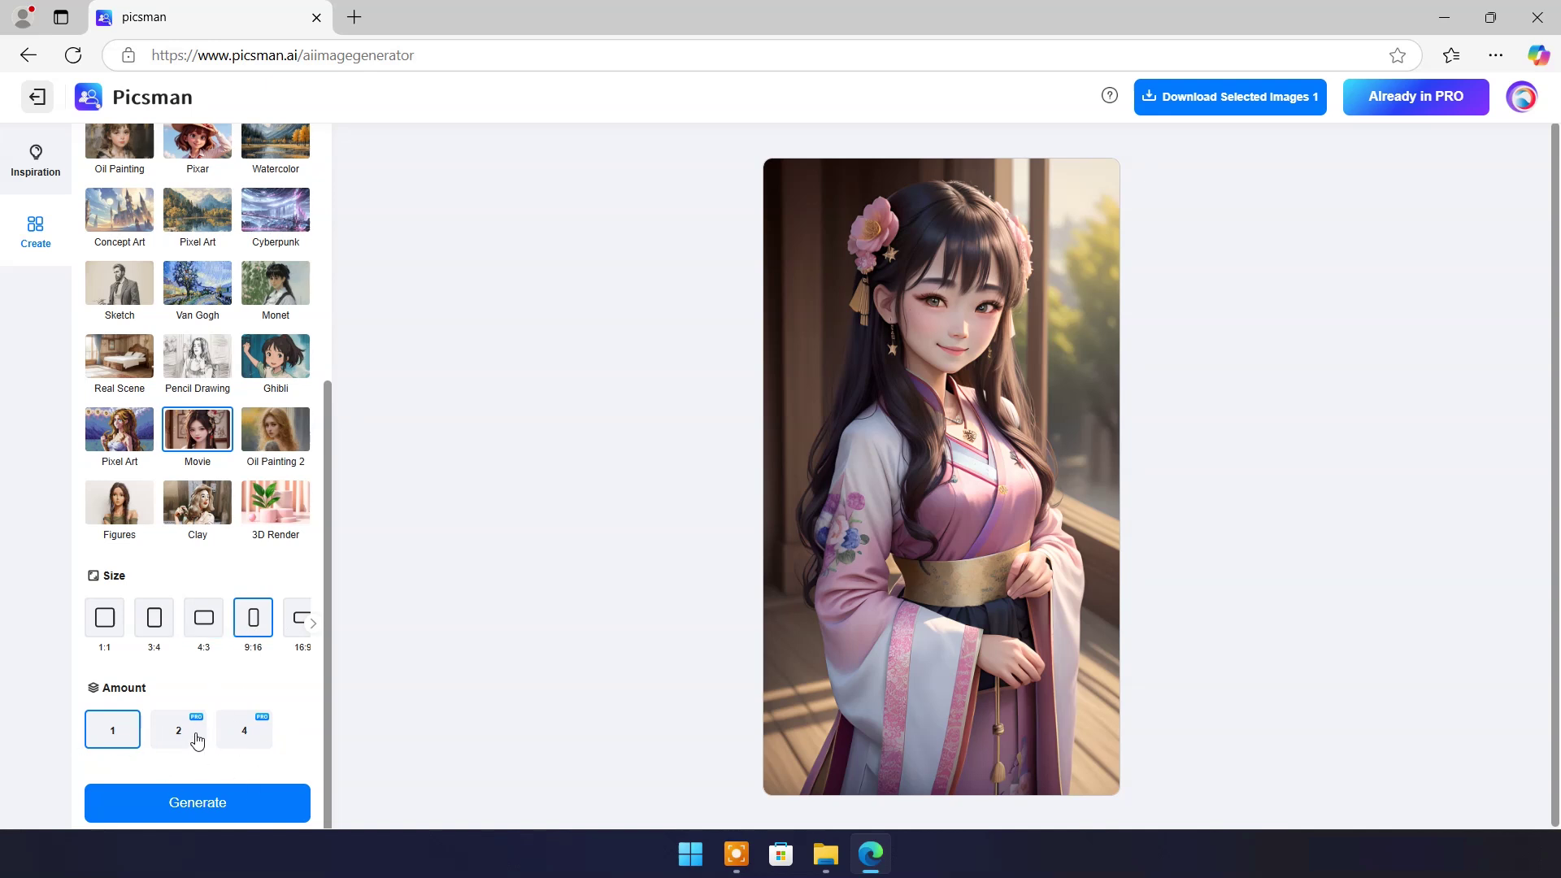
click(180, 733)
click(201, 803)
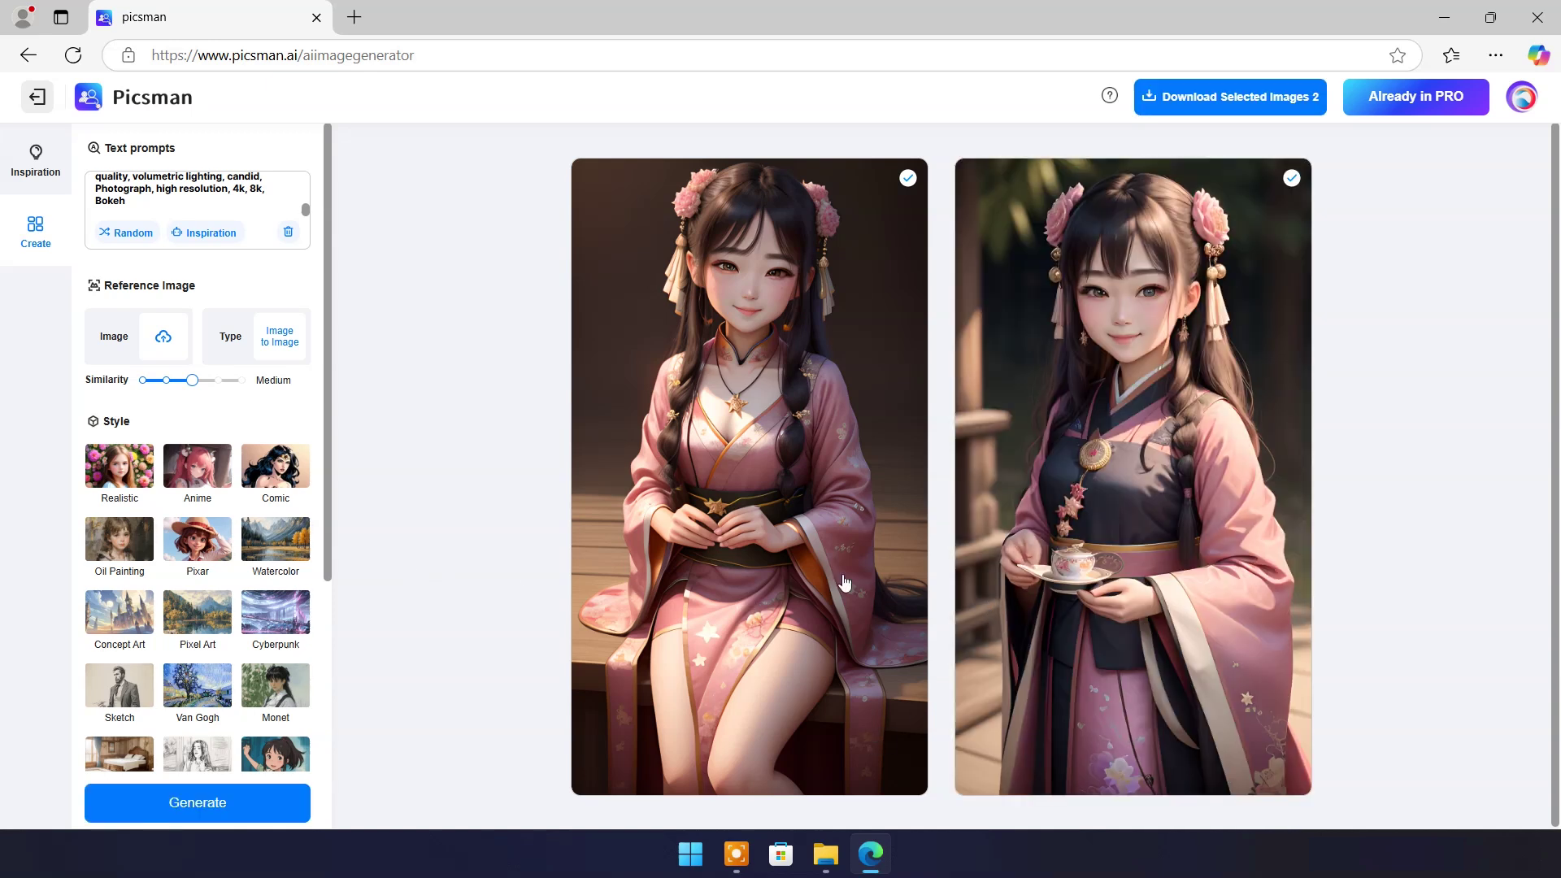
click(1256, 99)
Download both generated kimono images
click(1441, 360)
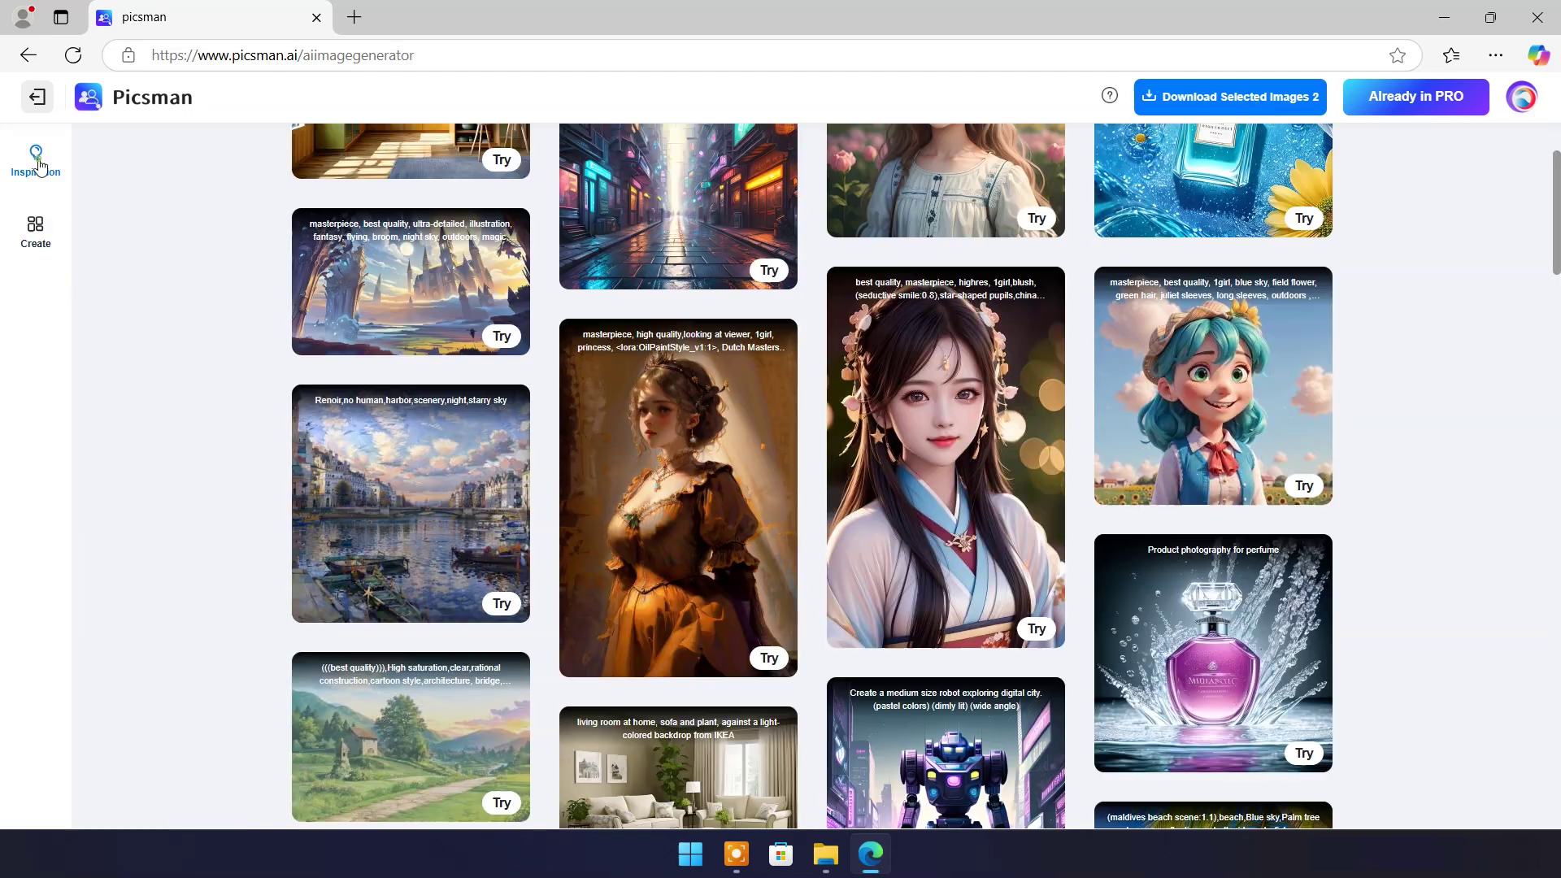
scroll(1310, 443, down, 5)
scroll(1310, 443, down, 3)
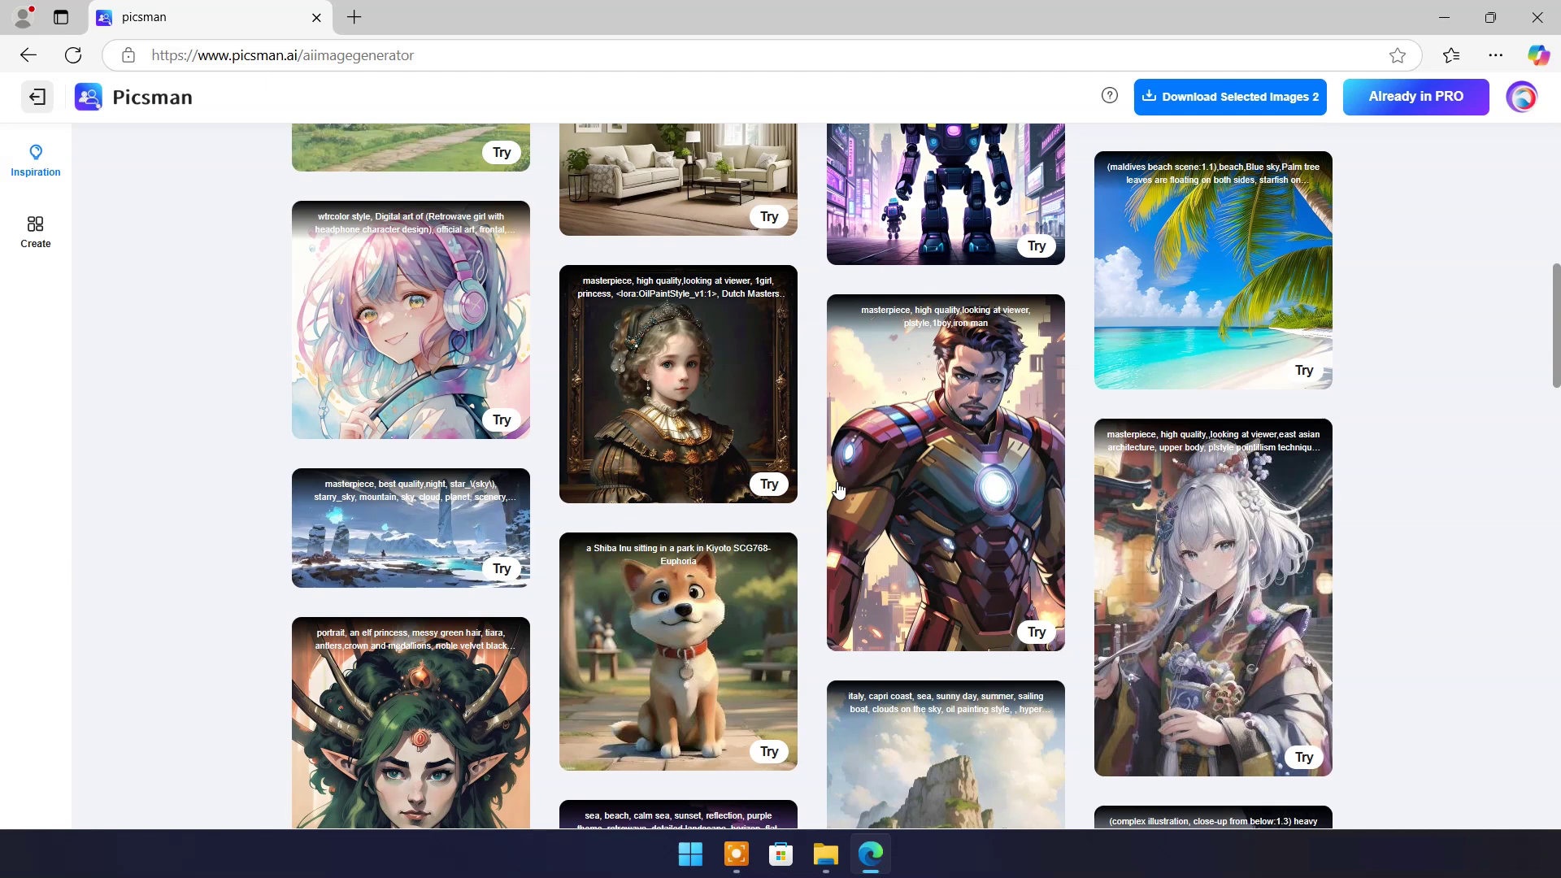
scroll(839, 488, down, 6)
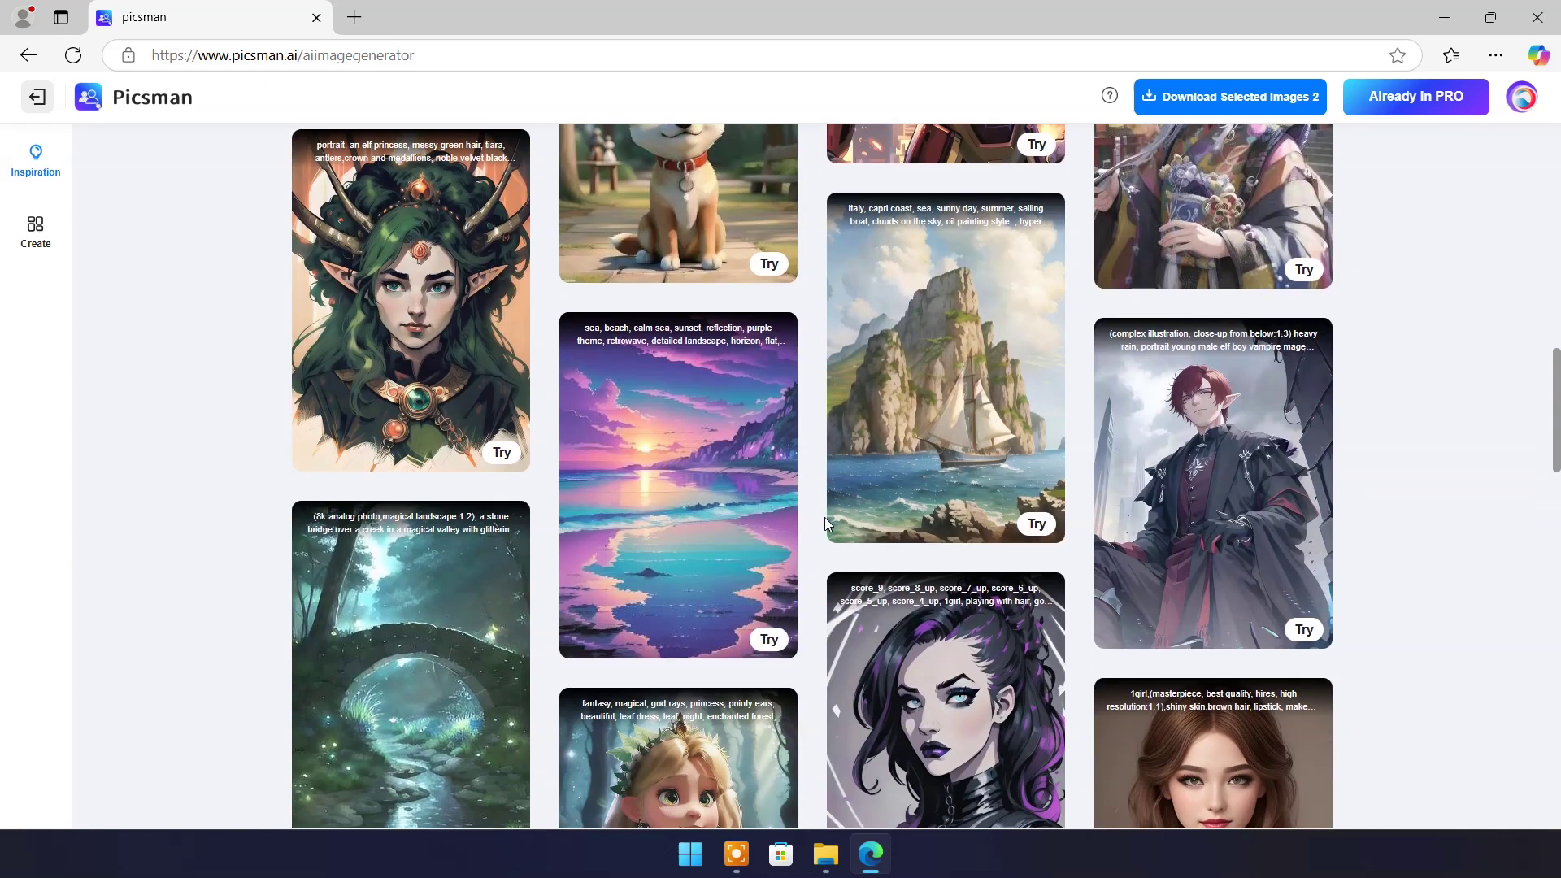
scroll(826, 520, down, 5)
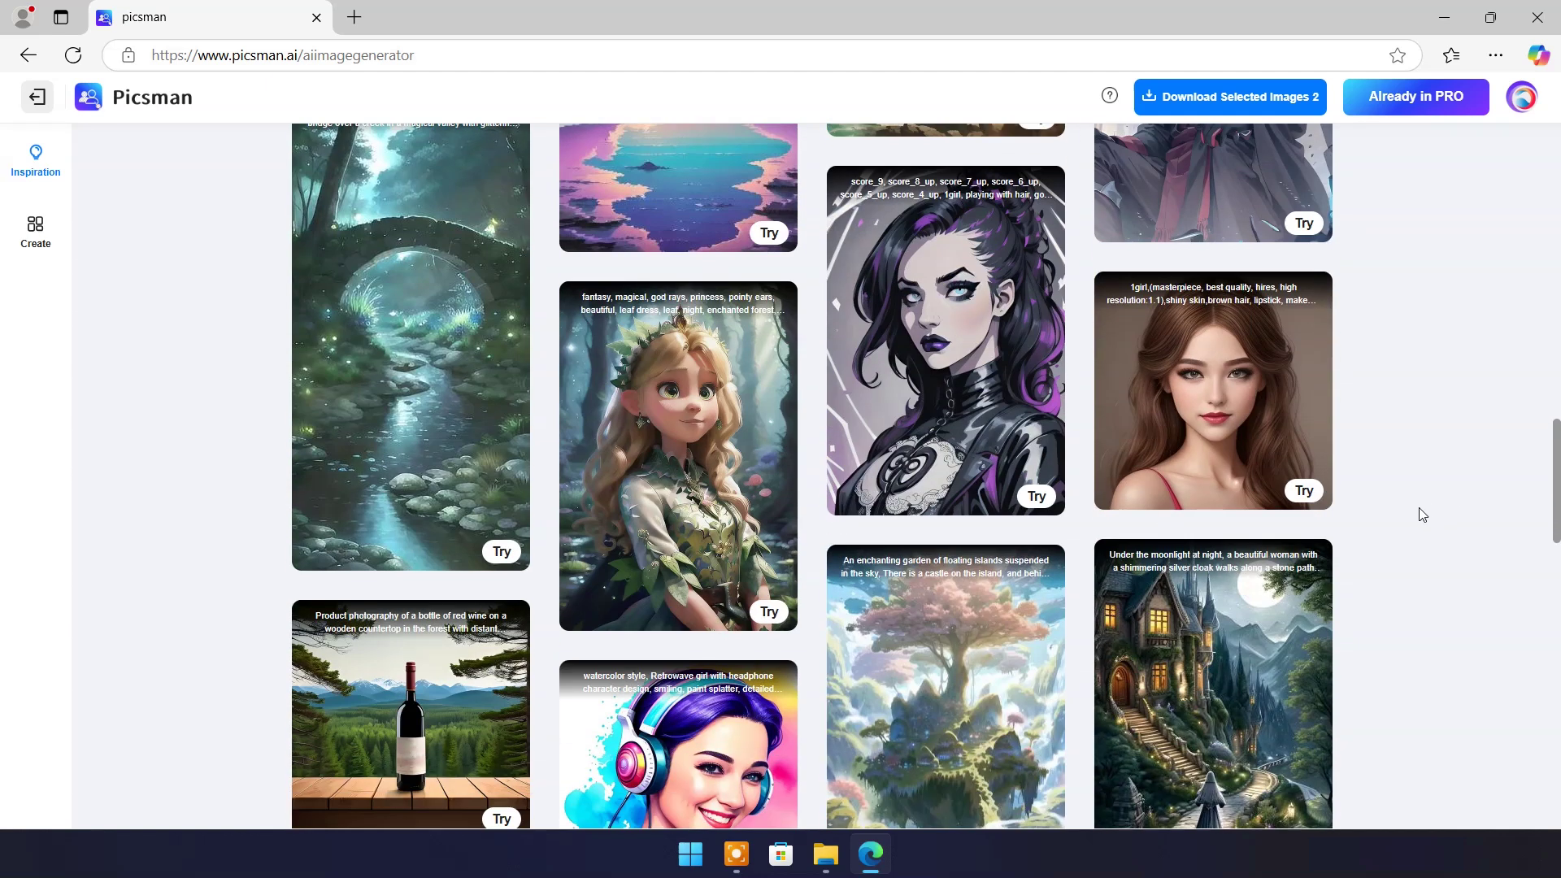
Replace the gallery prompt with 'superman with birds' and generate two Realistic 4:3 images
click(1303, 491)
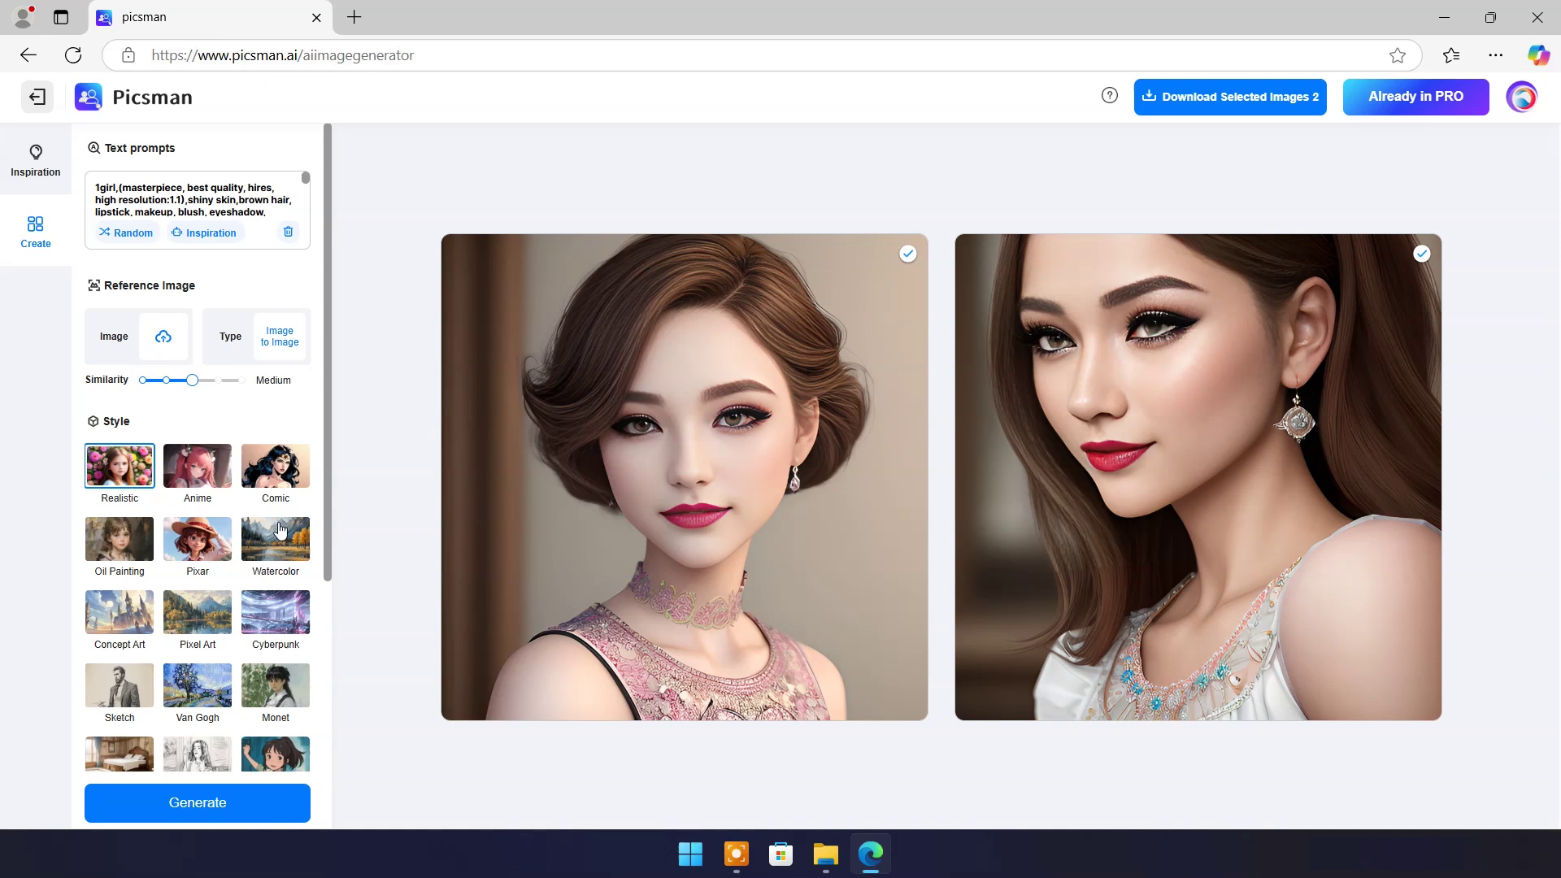
click(289, 234)
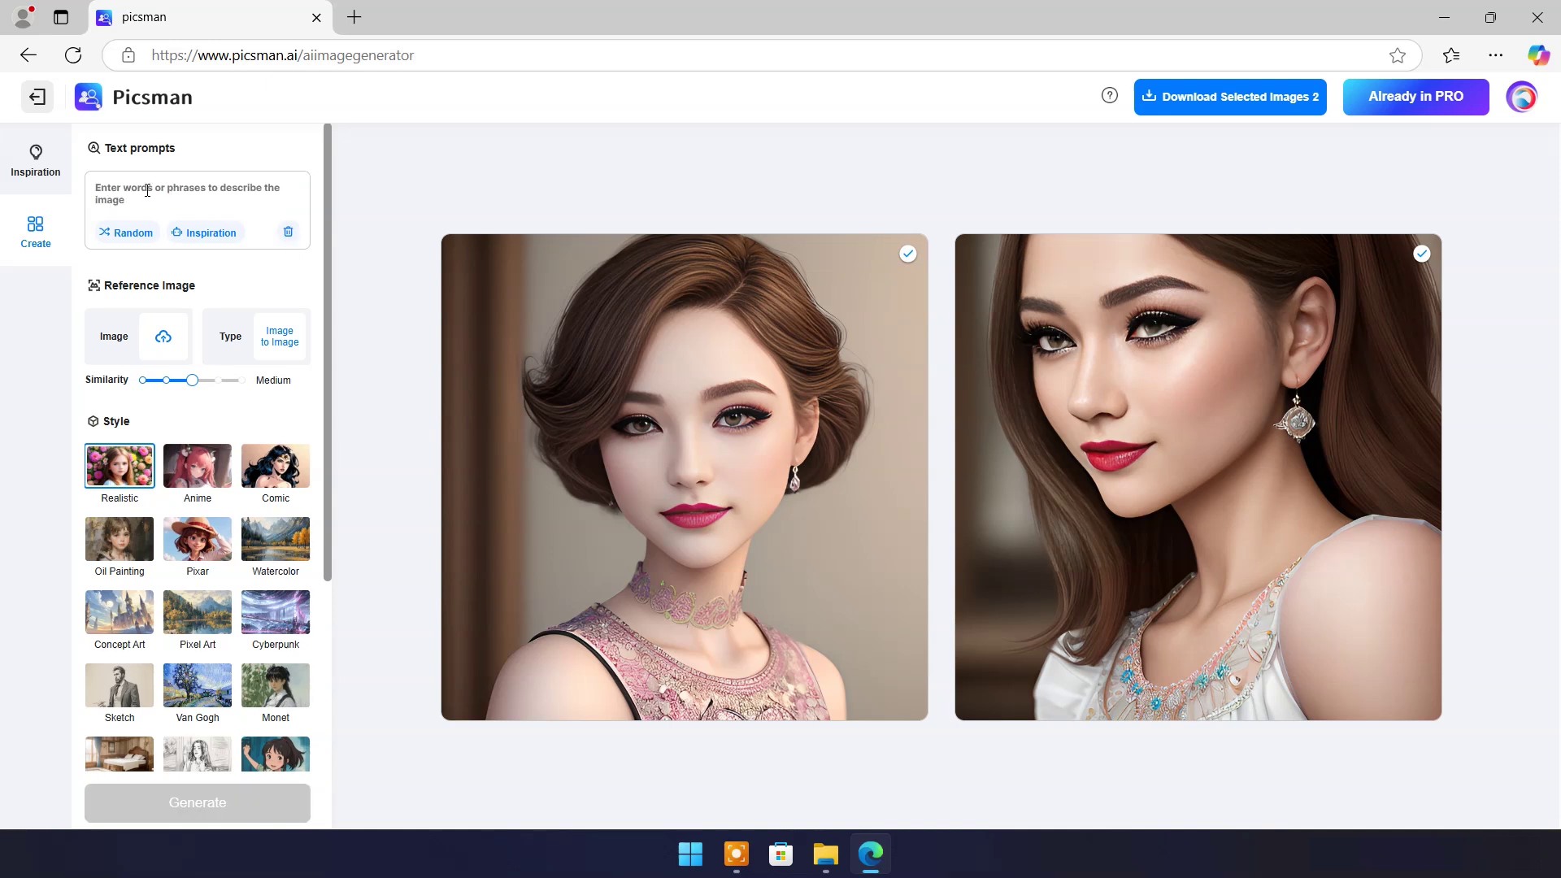
text(superman with birds)
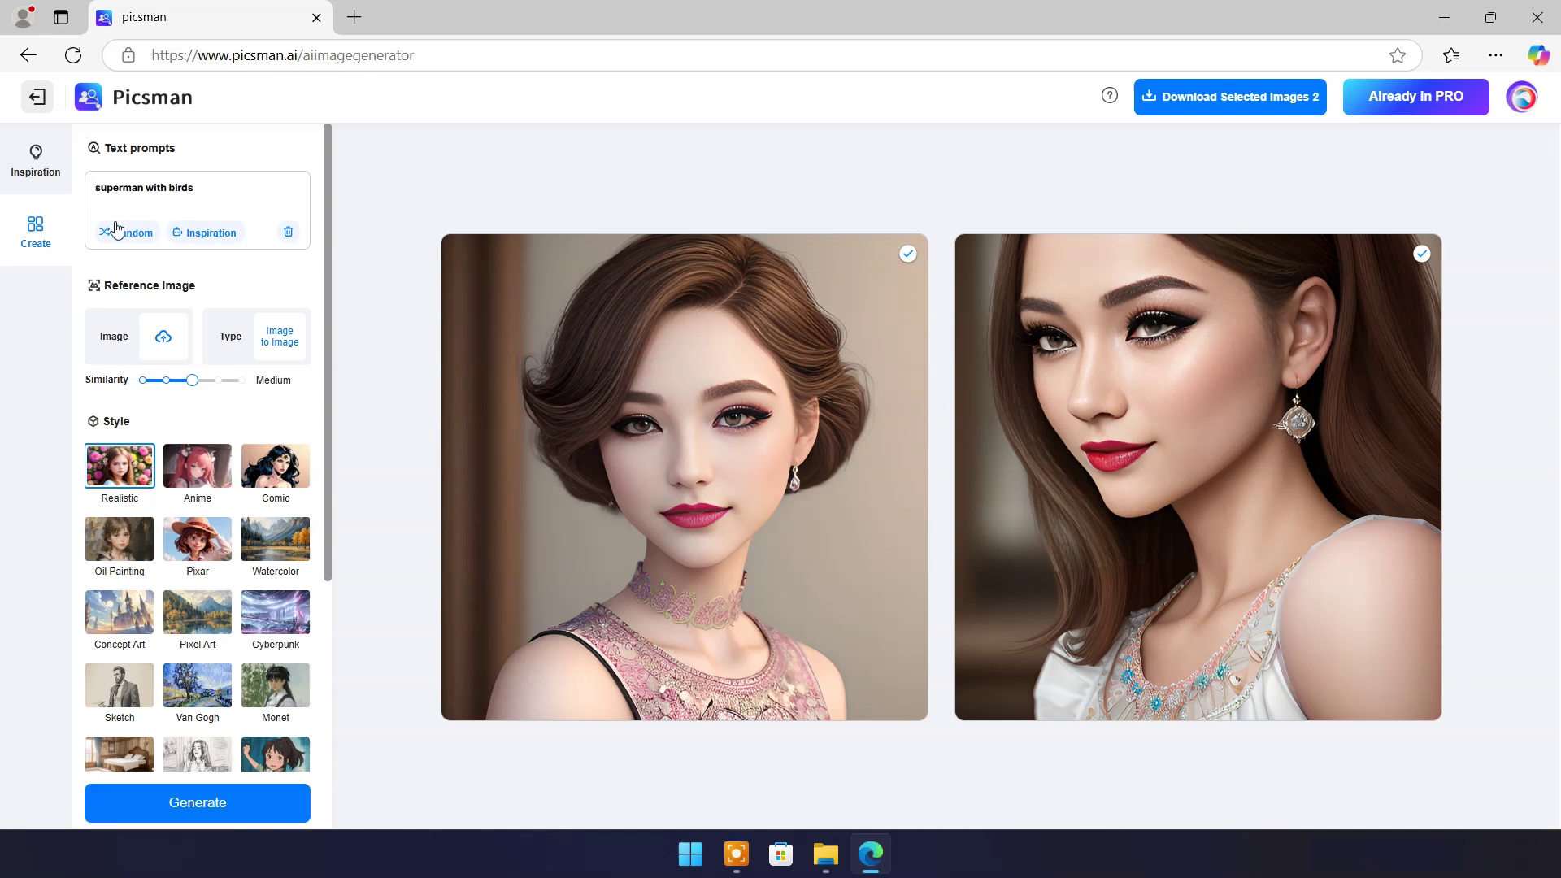
key(ctrl+a)
click(121, 480)
scroll(238, 624, down, 5)
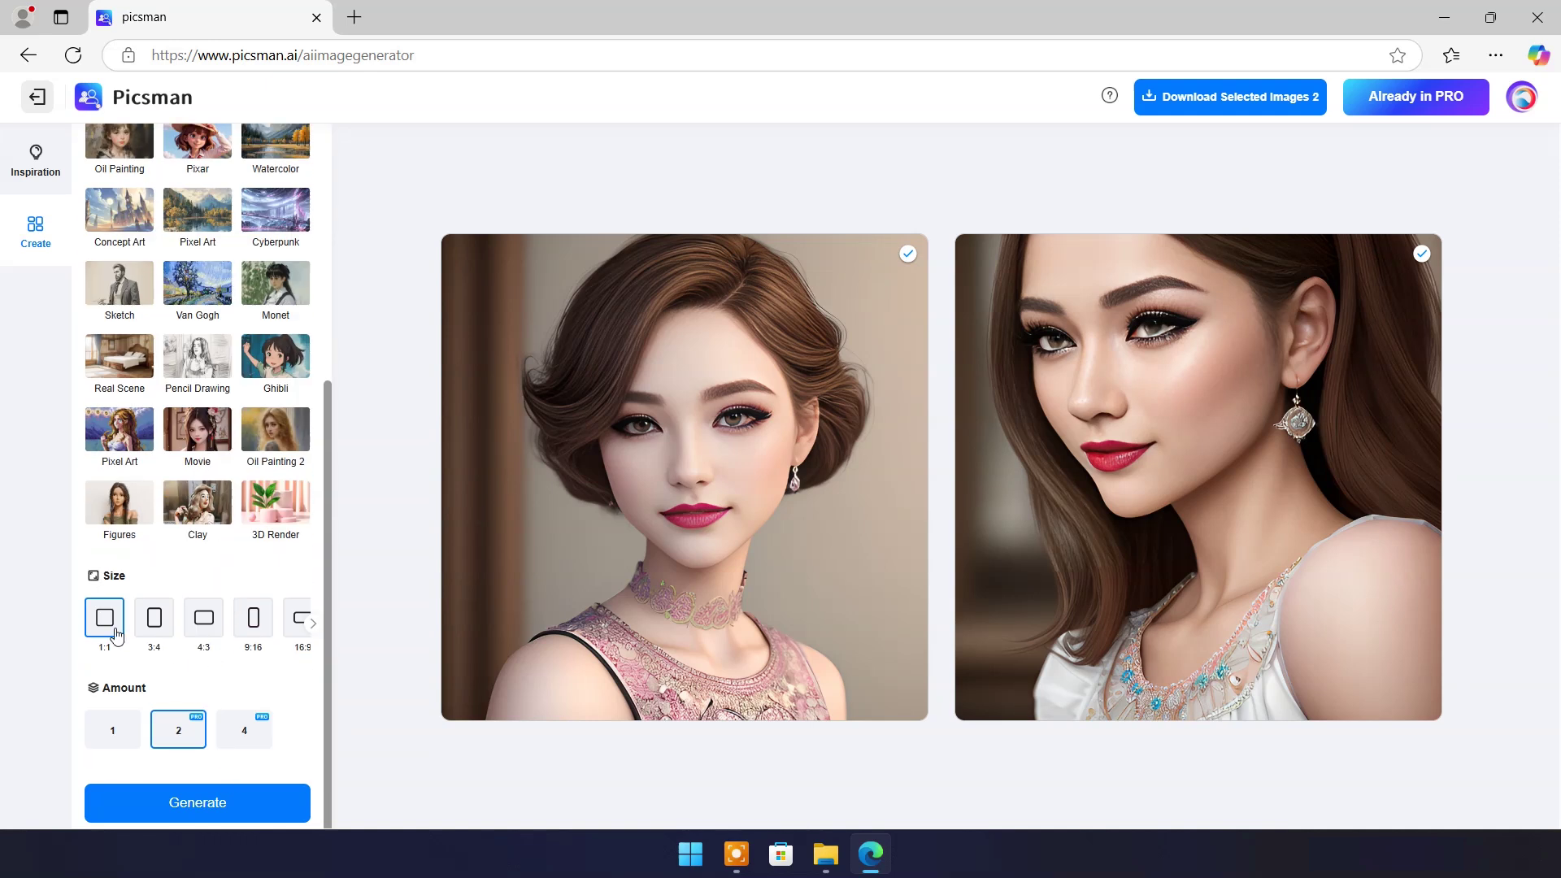
click(209, 626)
click(201, 817)
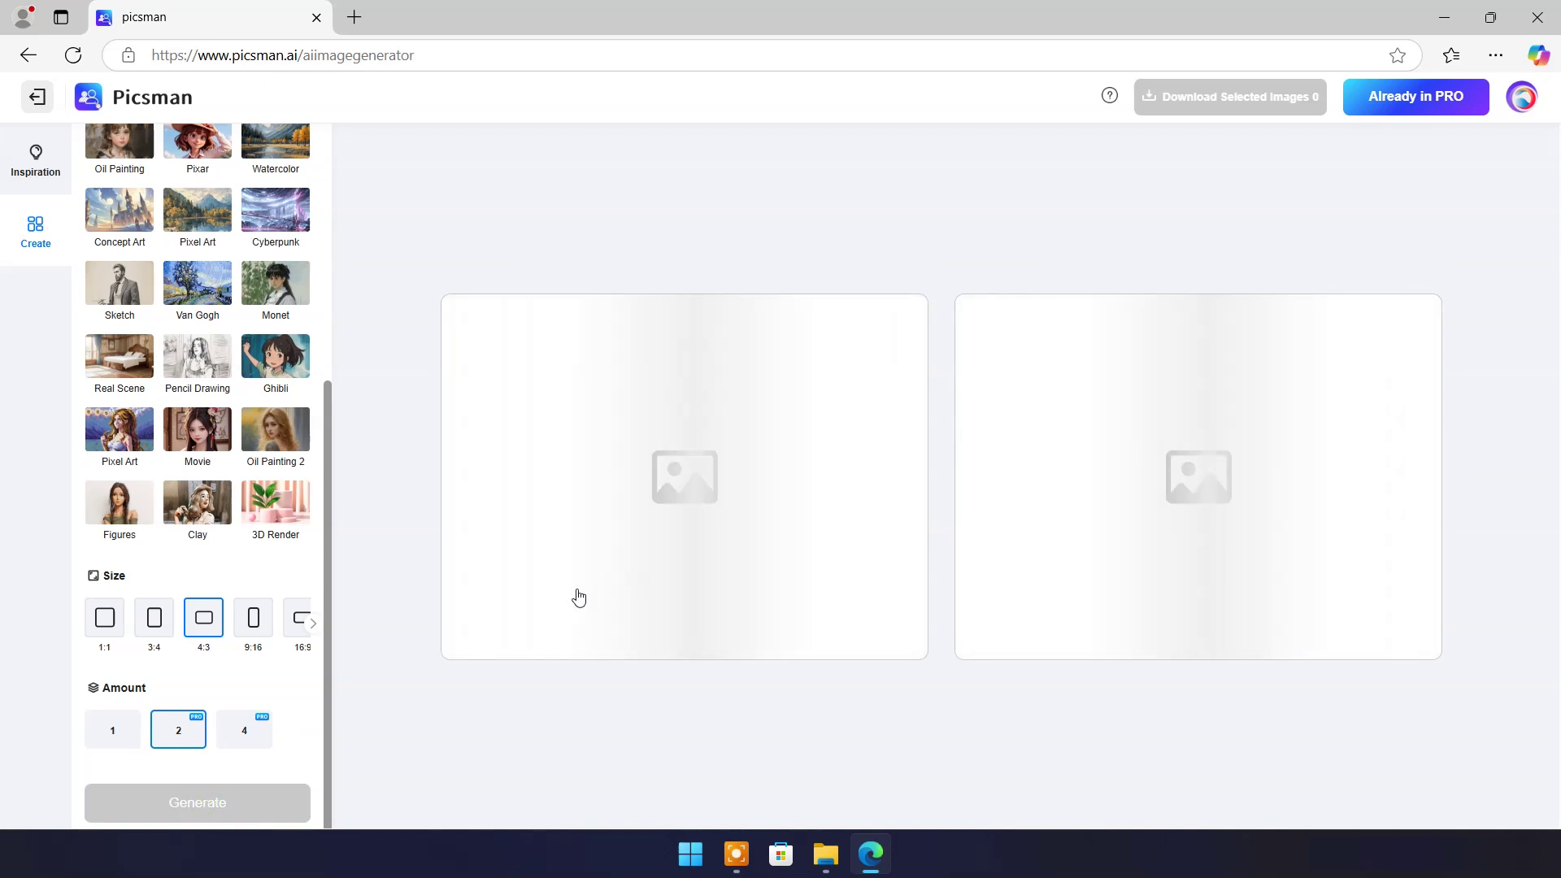
scroll(334, 517, up, 5)
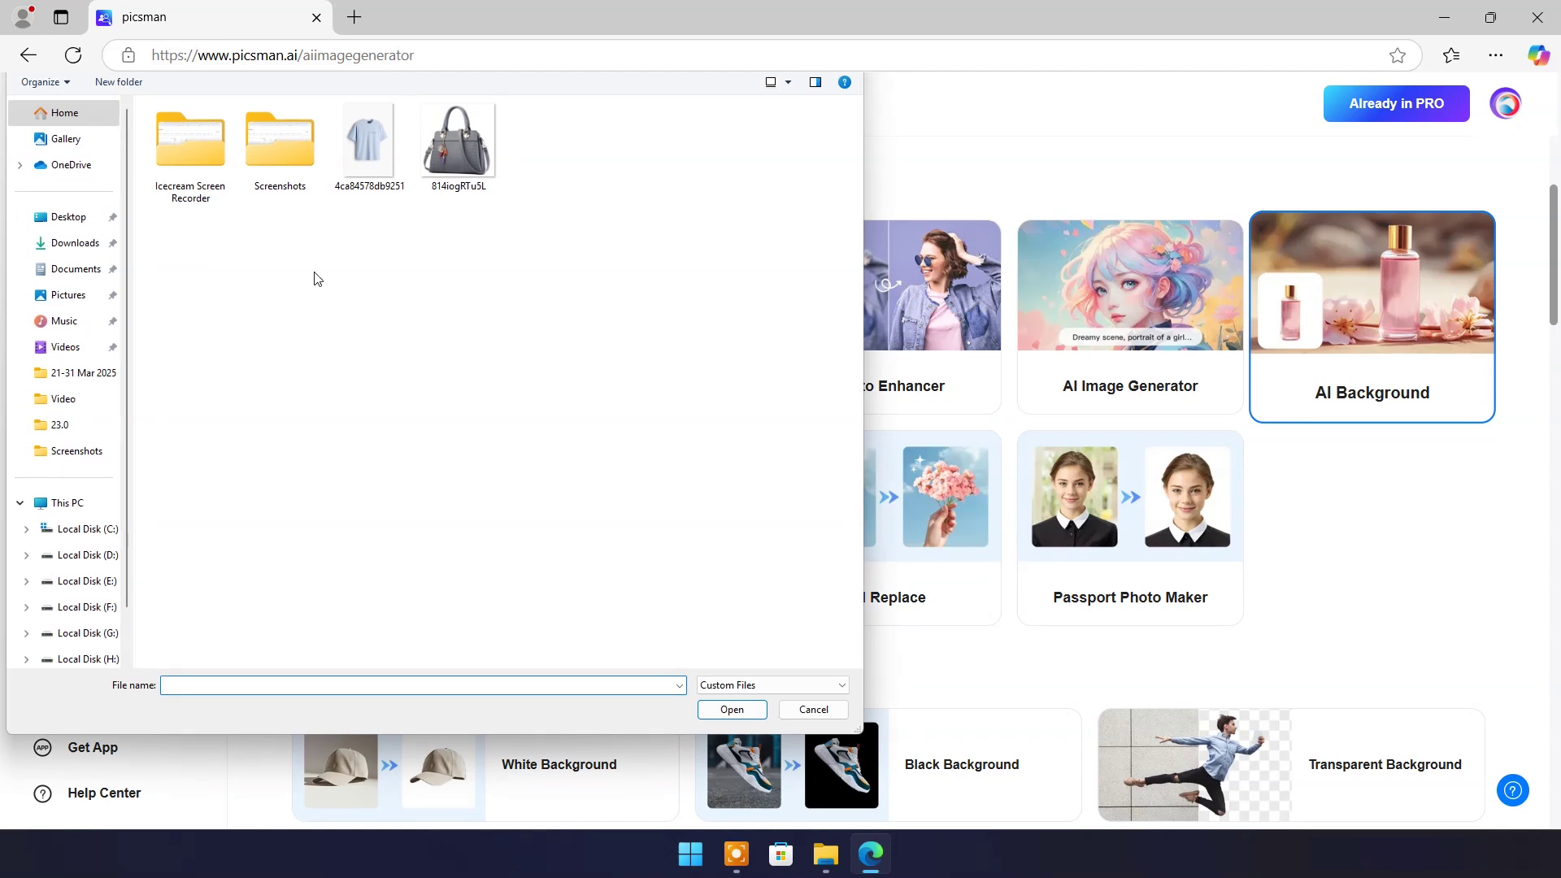
Load the grey handbag photo, generate Yellow preset backdrops and apply the bottom-left result
click(457, 139)
click(732, 709)
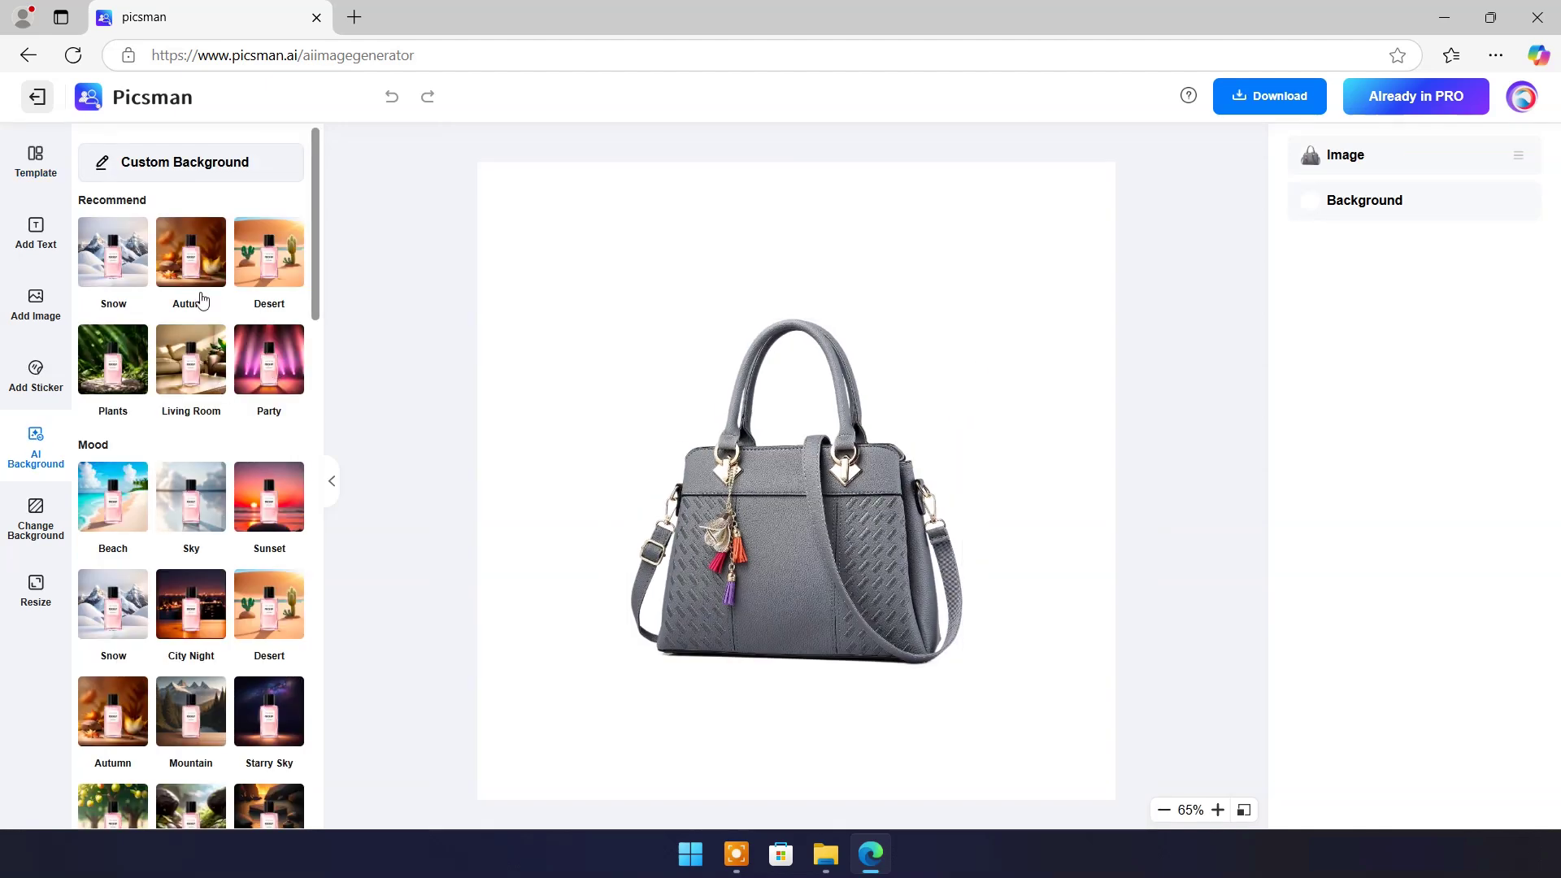
scroll(224, 233, down, 4)
scroll(224, 232, down, 5)
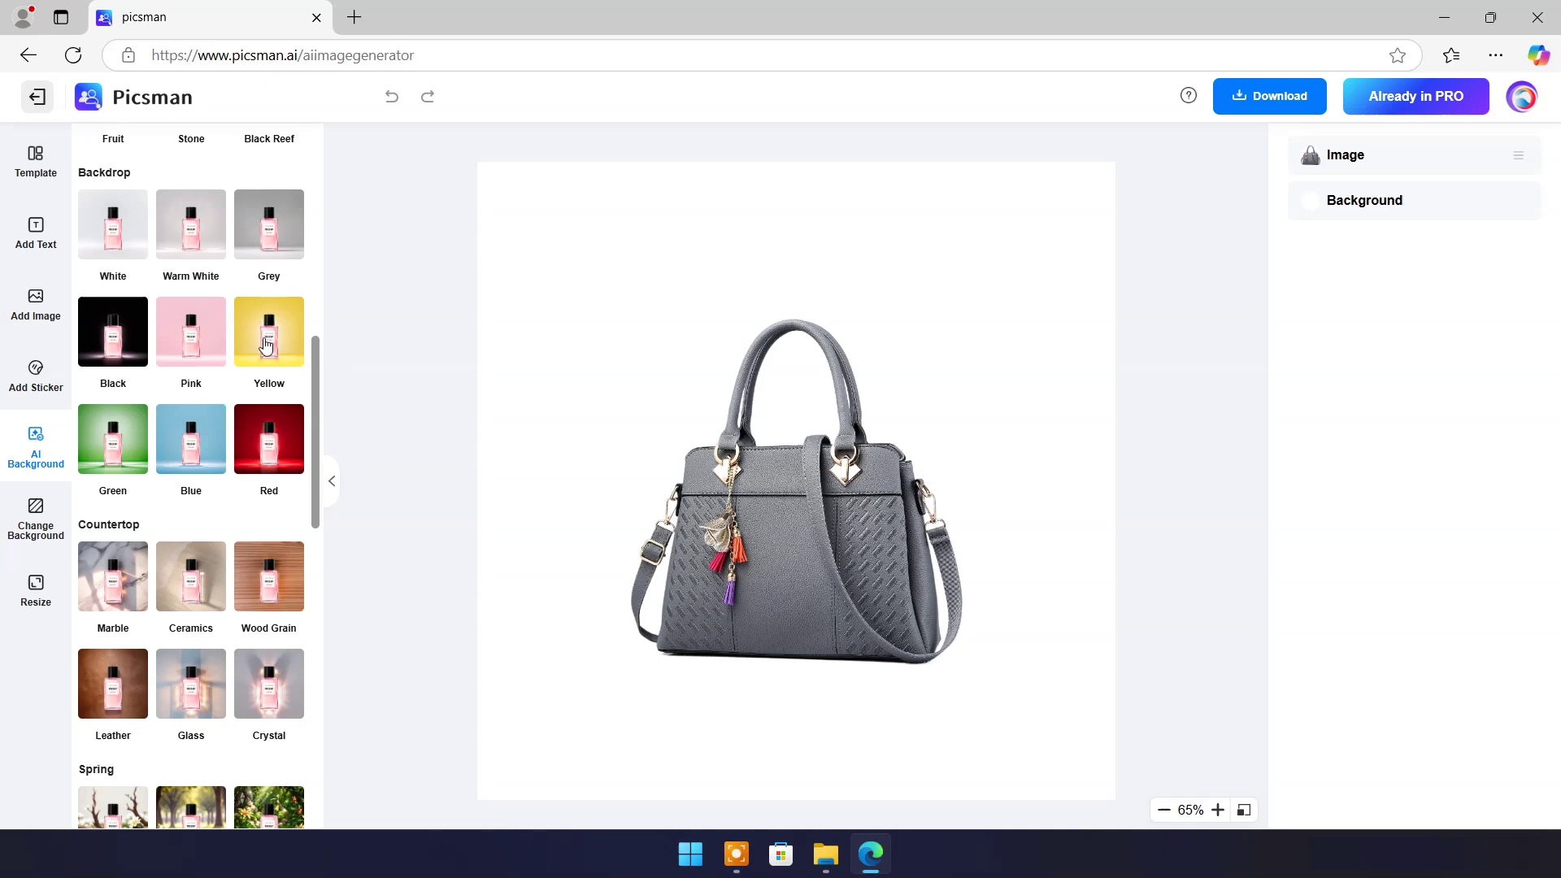
click(262, 335)
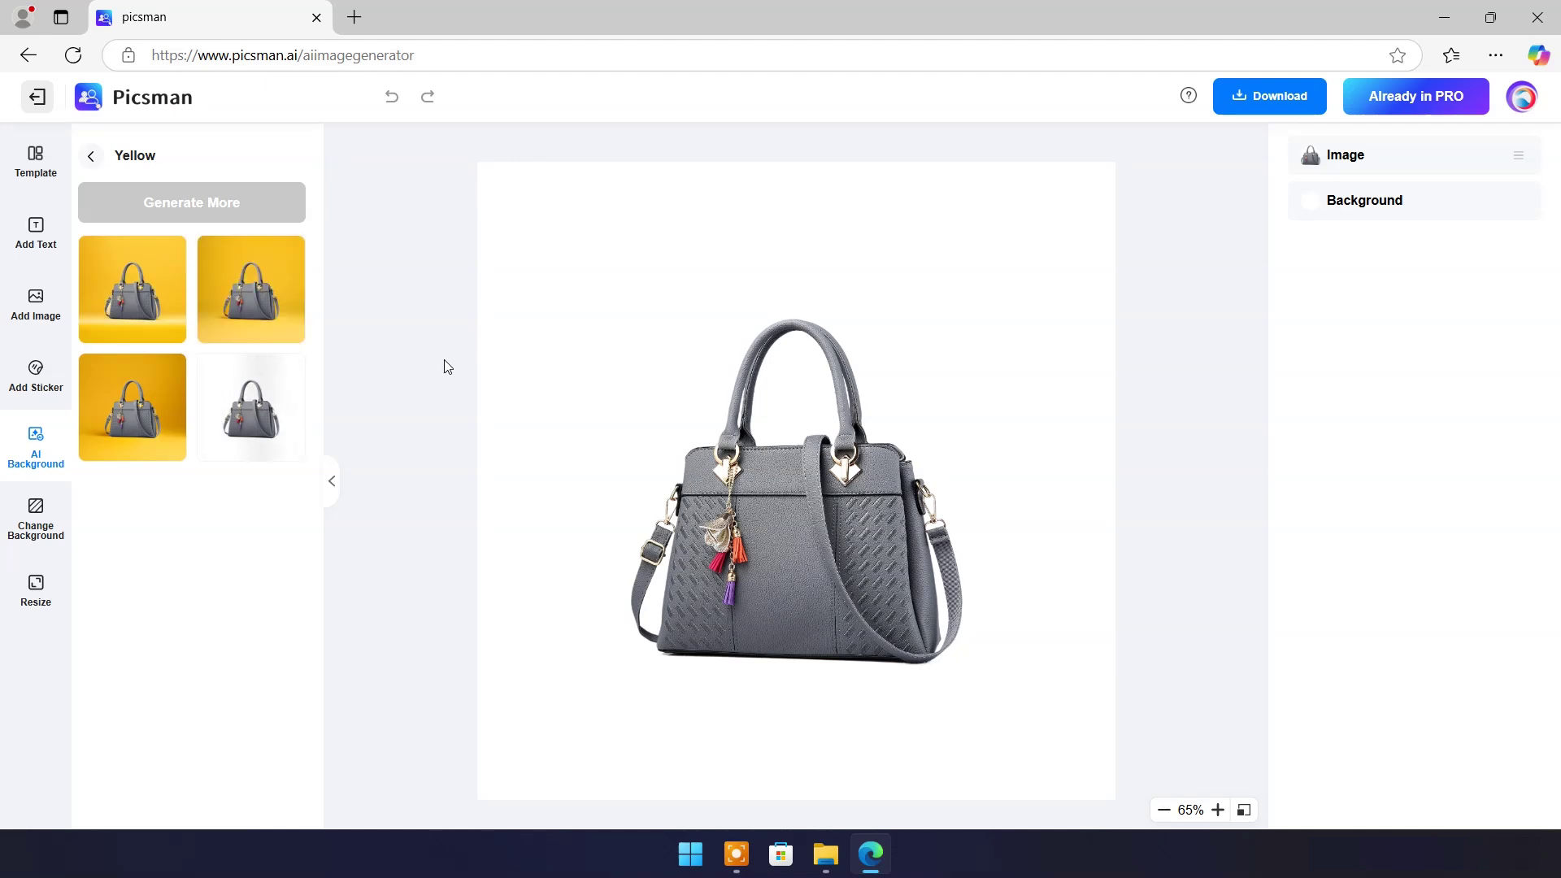
click(126, 399)
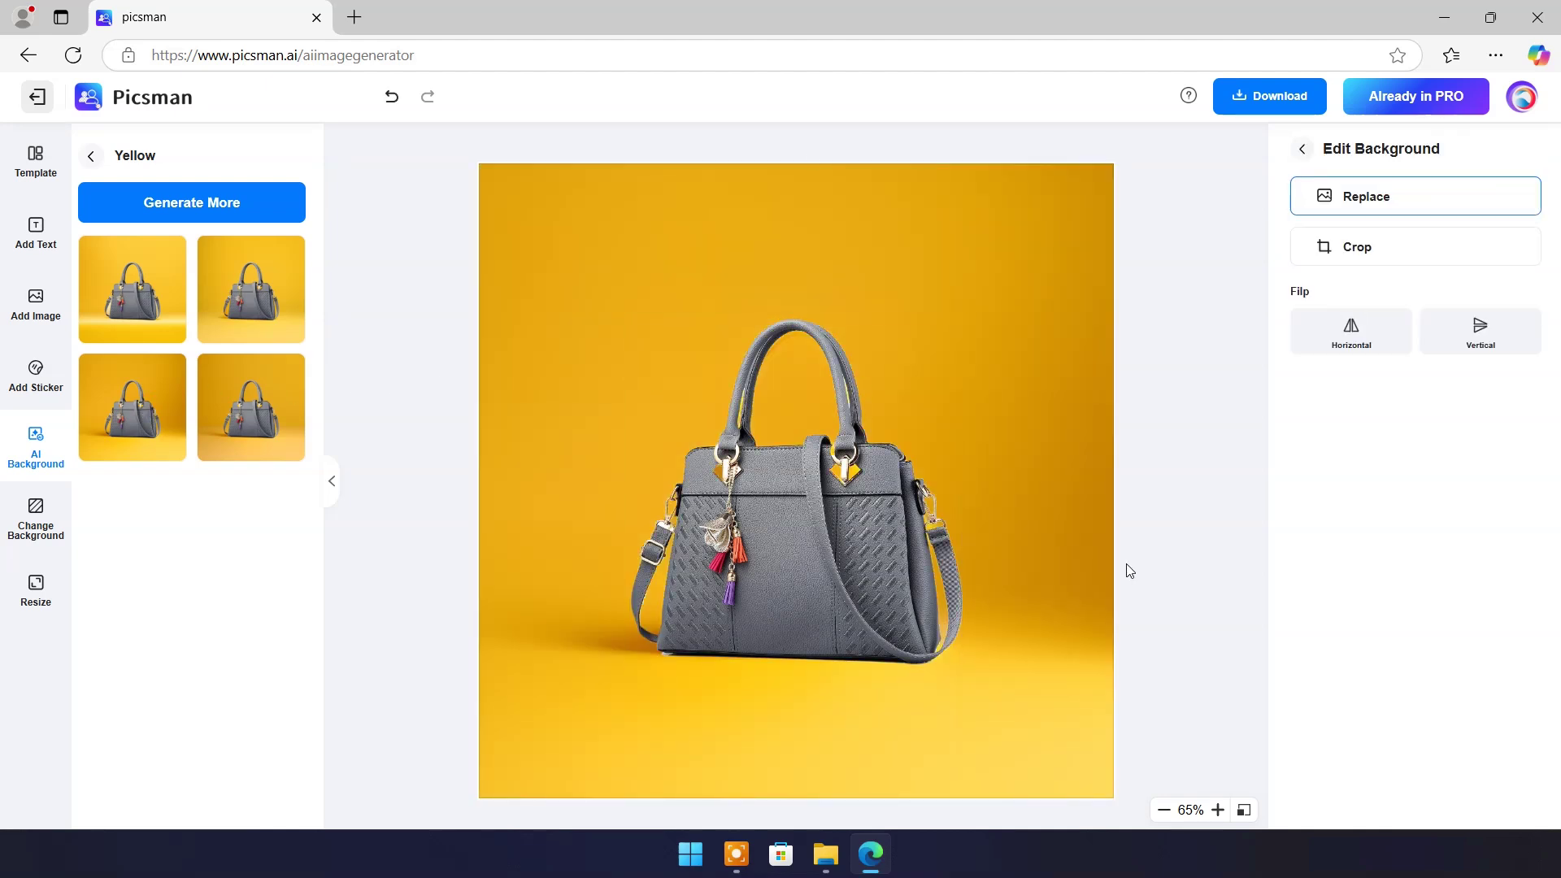
Add the Marketing 'SALE?' sticker and place it at the top-left of the handbag image
click(36, 232)
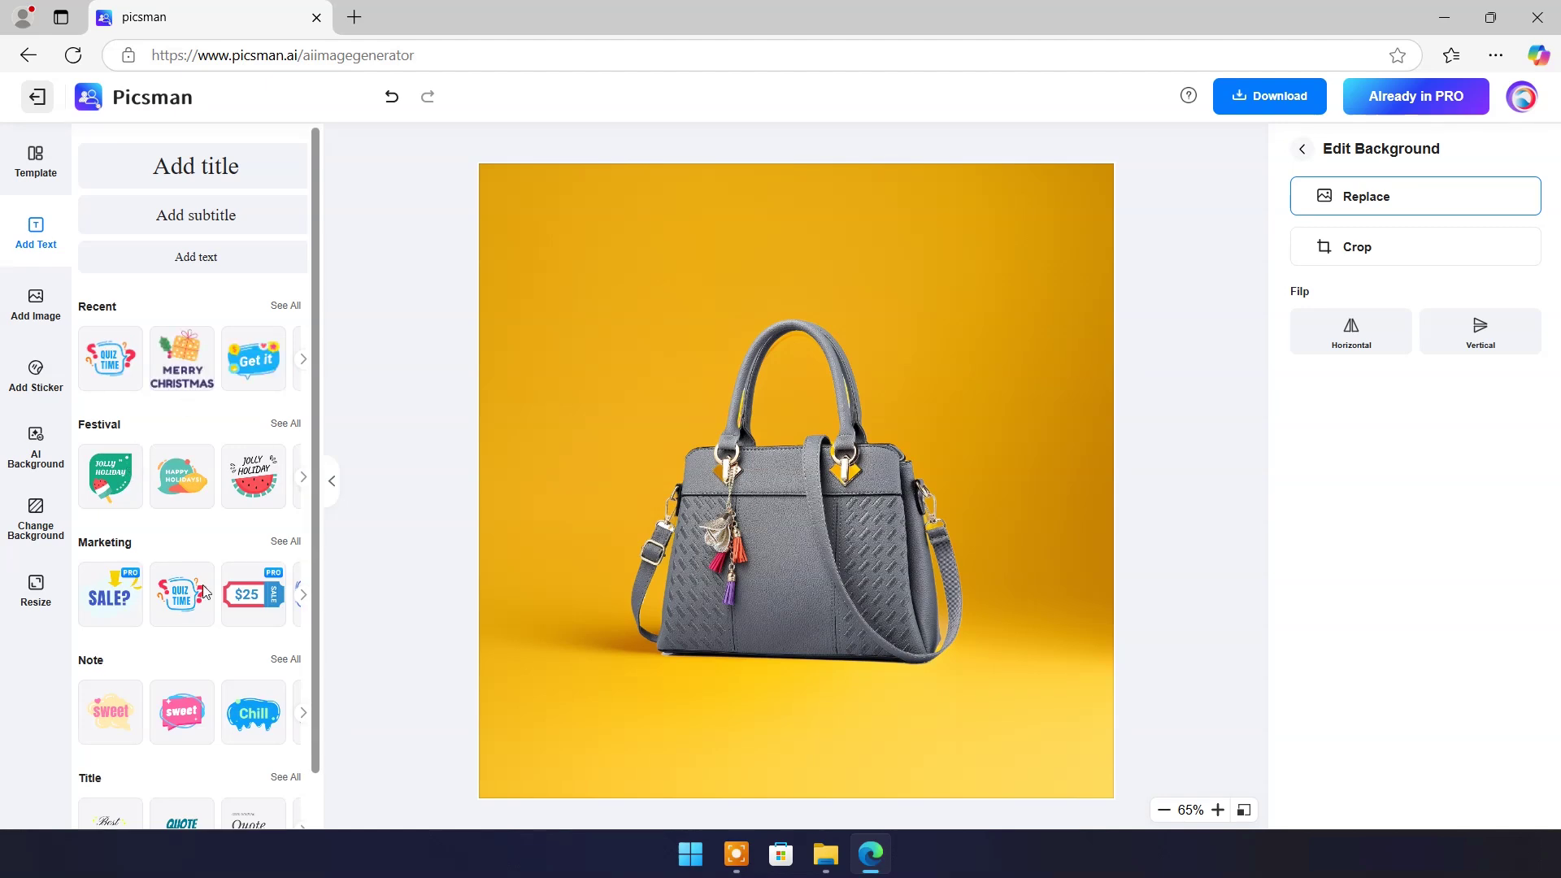
click(108, 597)
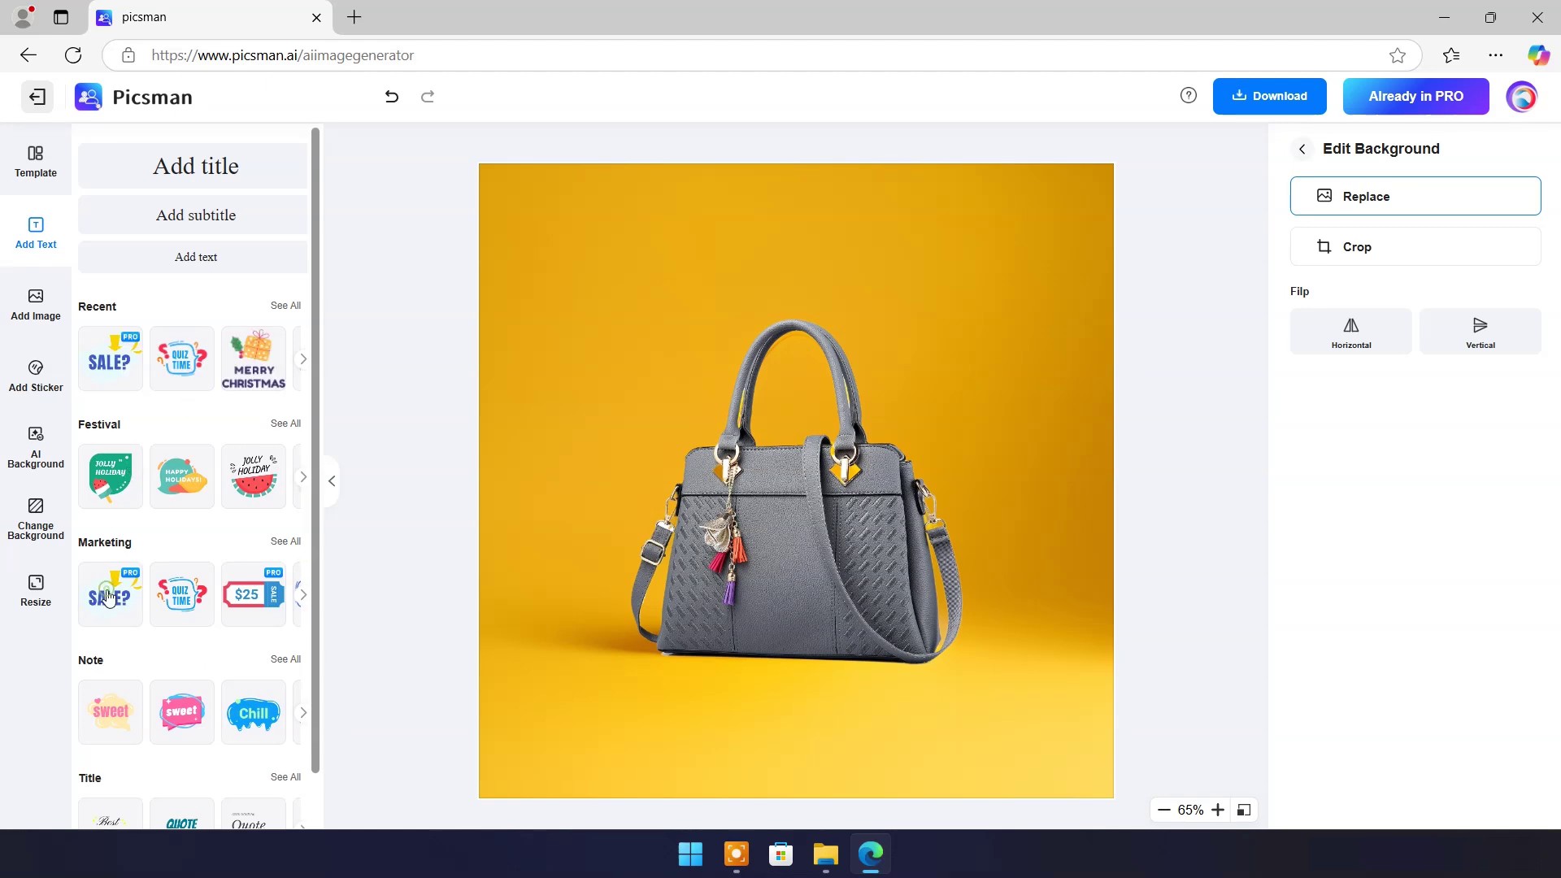
drag(831, 470, 624, 298)
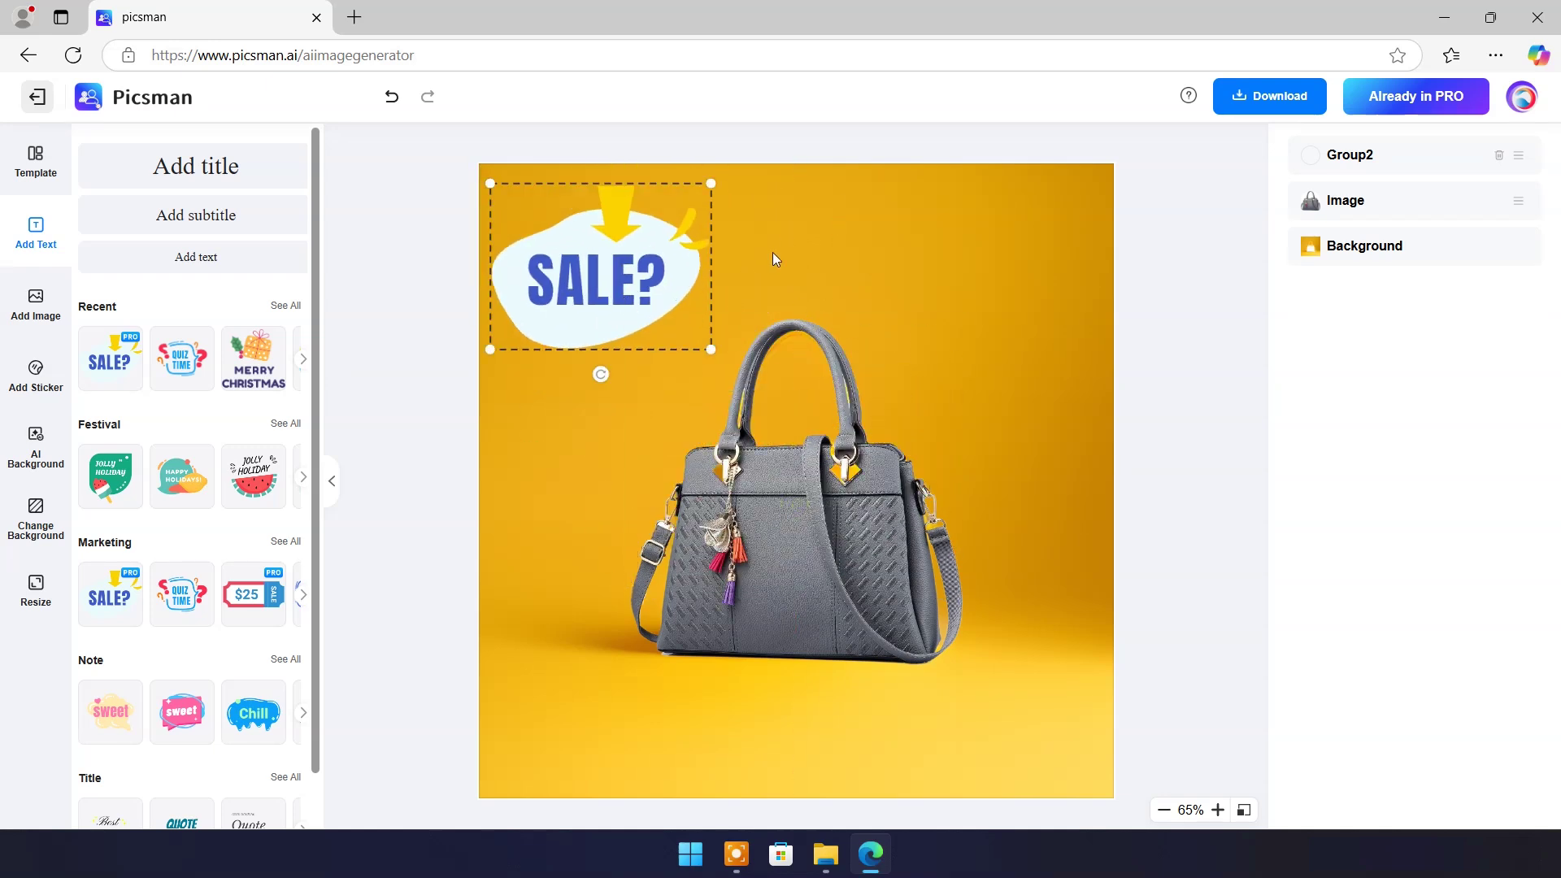
Make the SALE? text red and give it Shadow and Reflection effects
click(581, 286)
click(1377, 481)
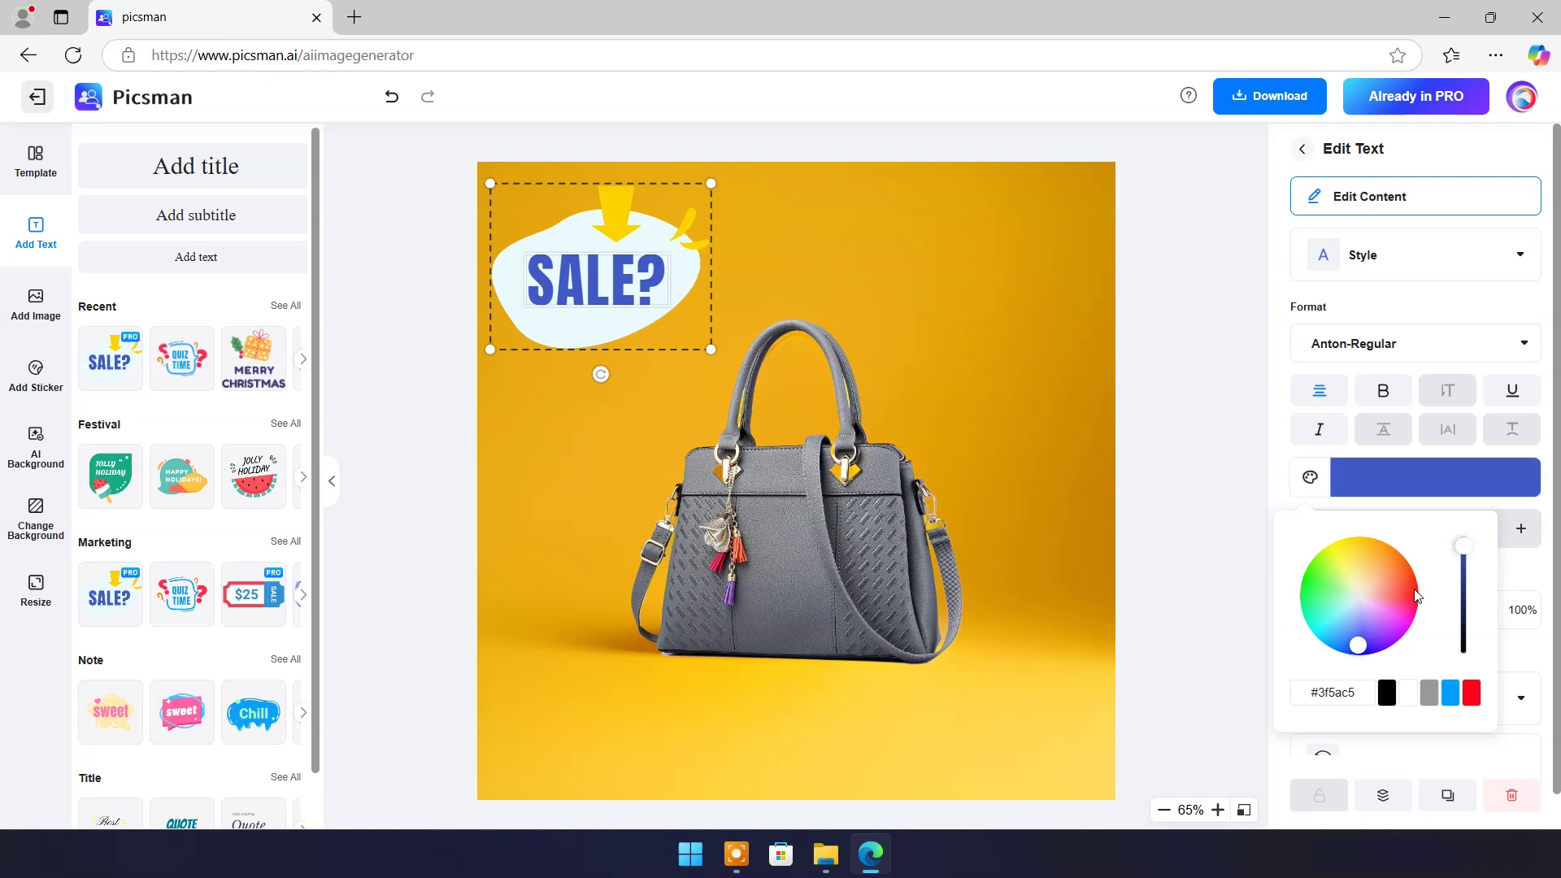
click(1471, 692)
scroll(1516, 642, down, 1)
click(1516, 642)
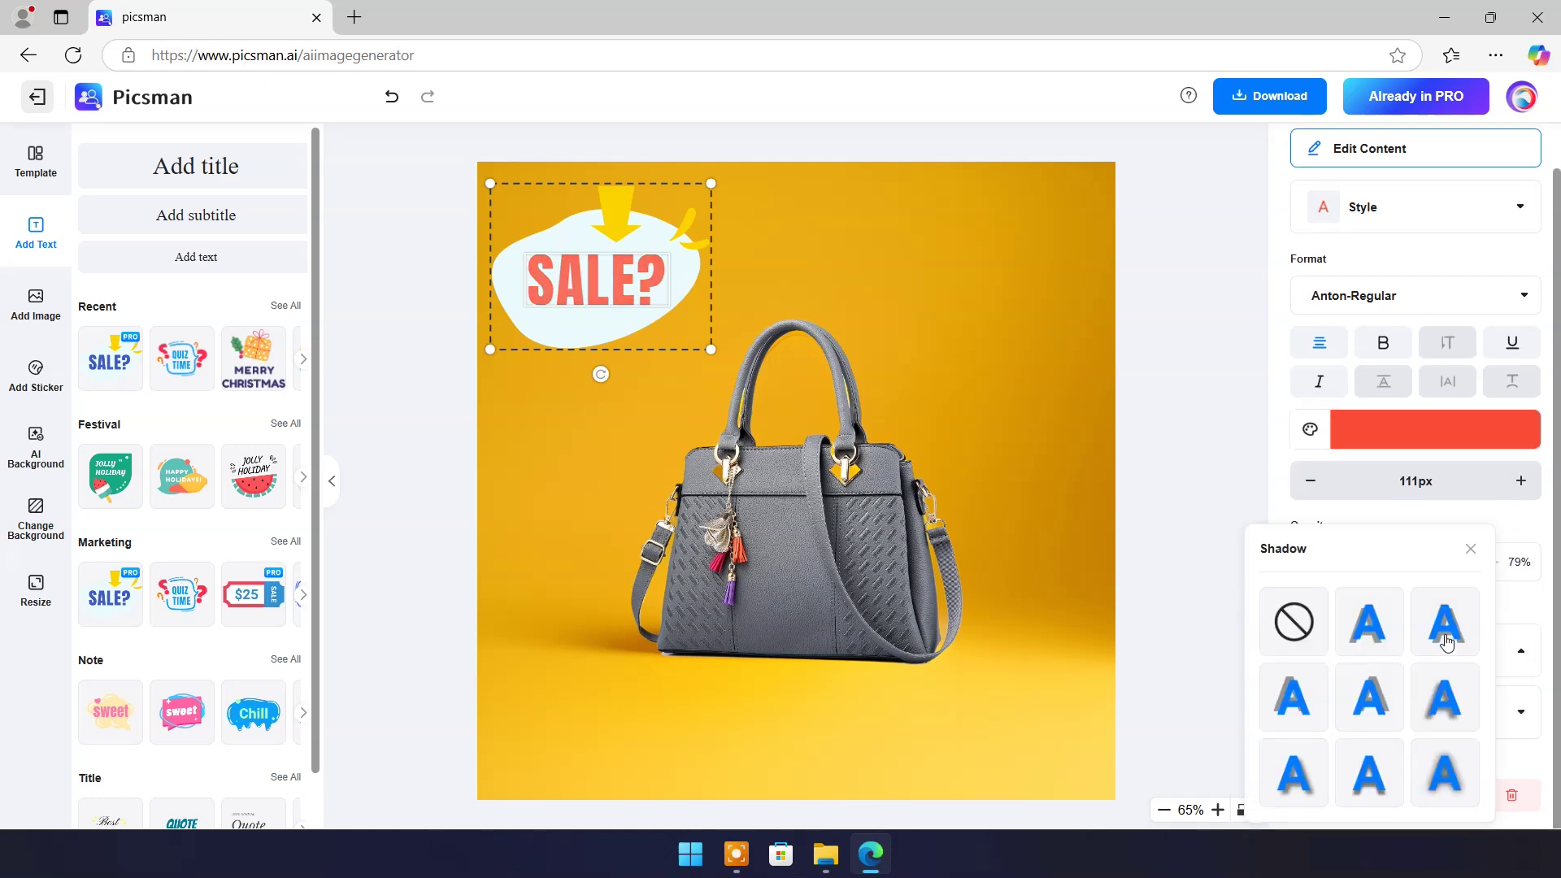
click(1516, 711)
click(1292, 658)
click(764, 252)
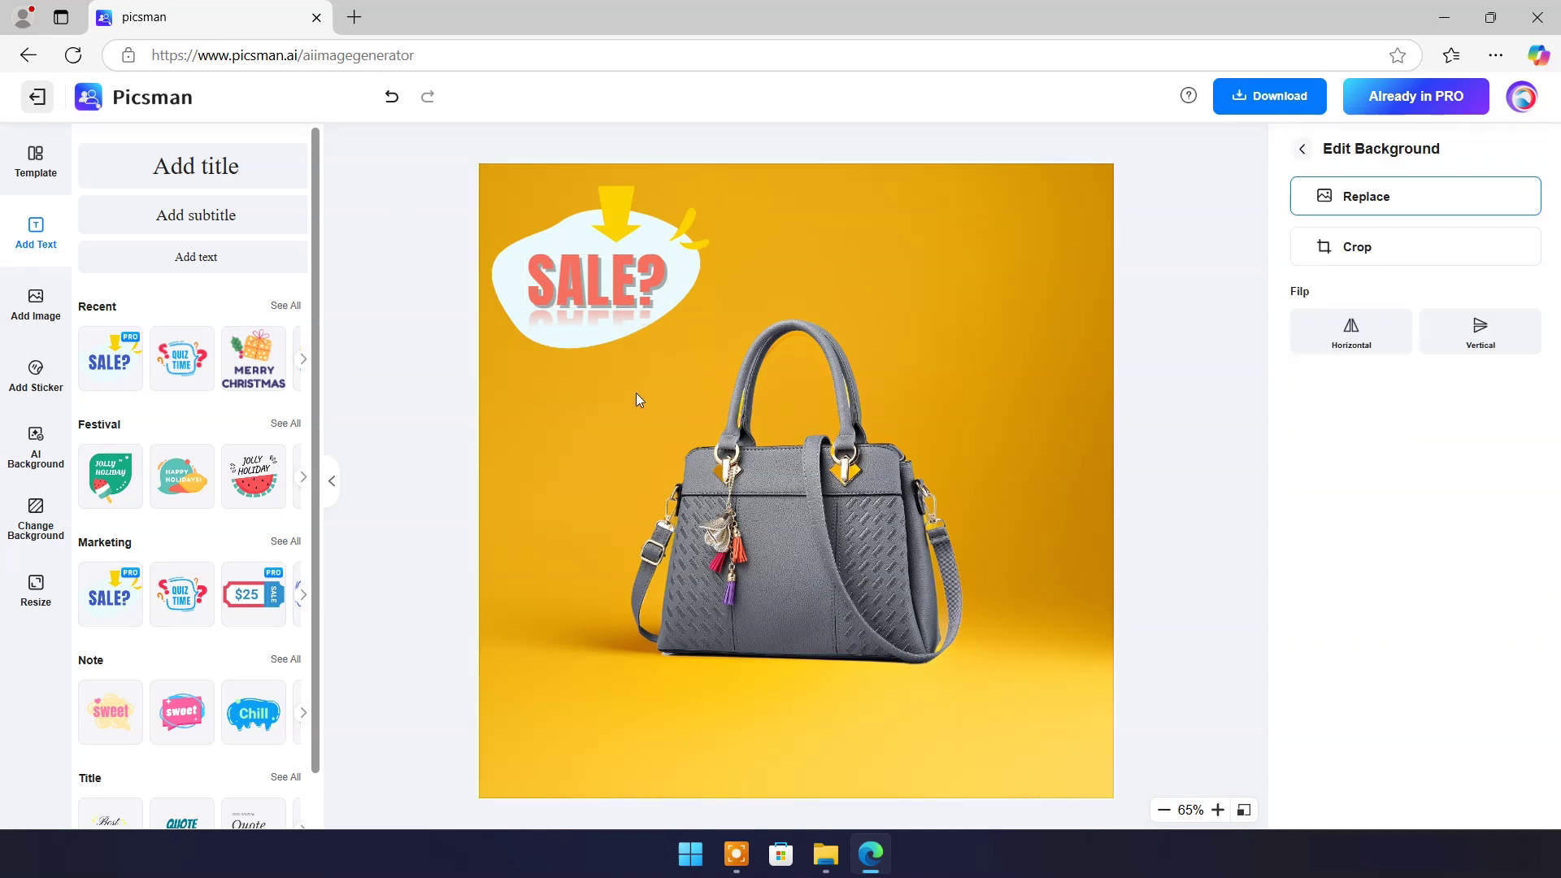
Add the Happy New Year sticker at the top left and move the SALE? bubble bottom-right
click(35, 376)
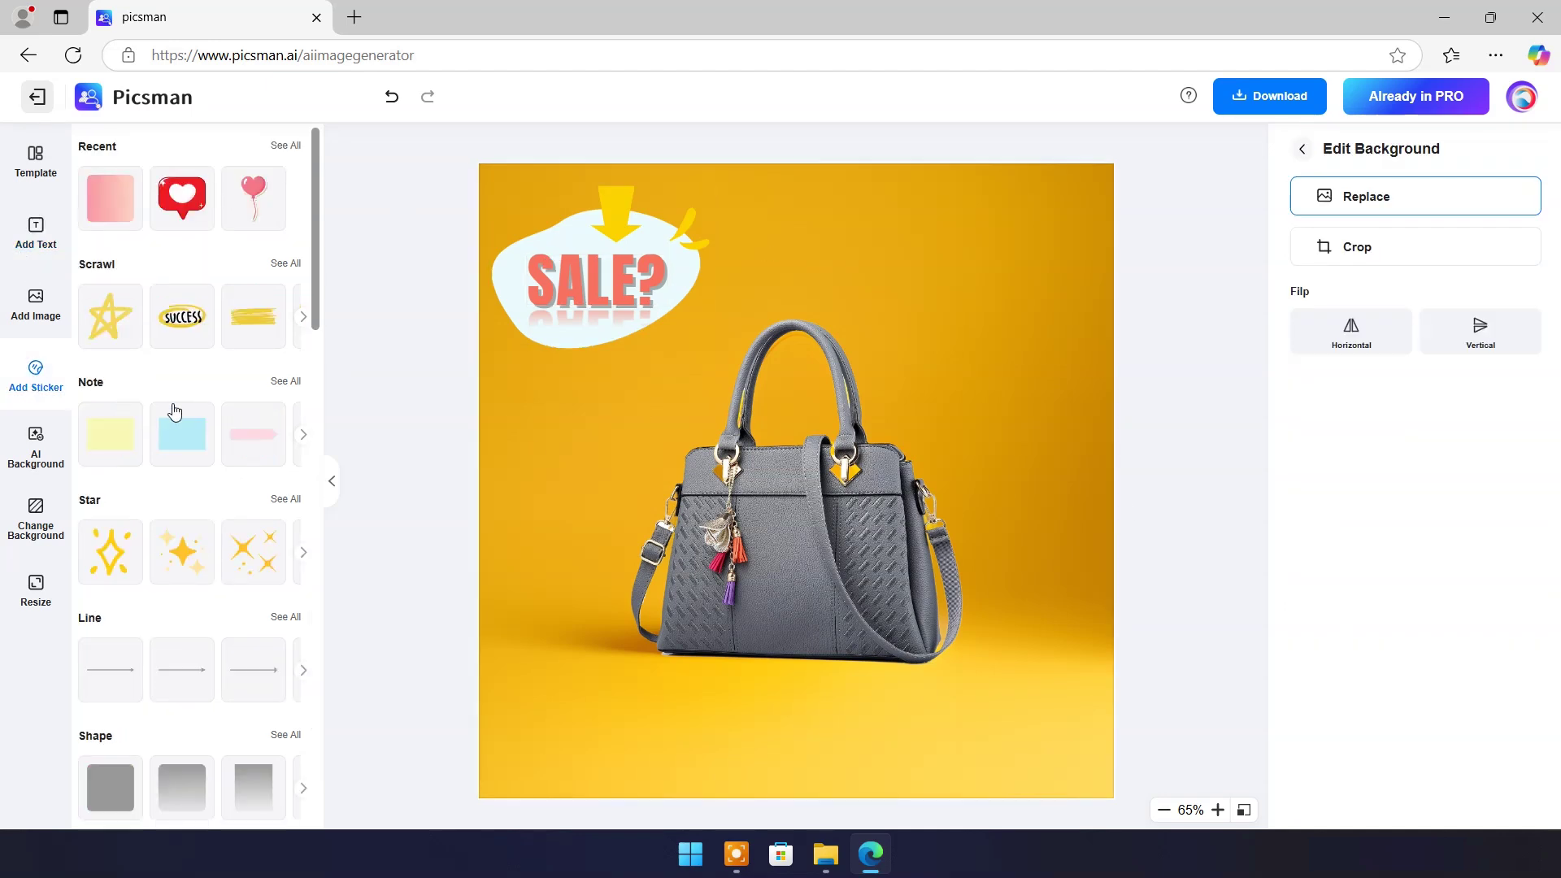
scroll(180, 403, down, 15)
scroll(309, 541, down, 2)
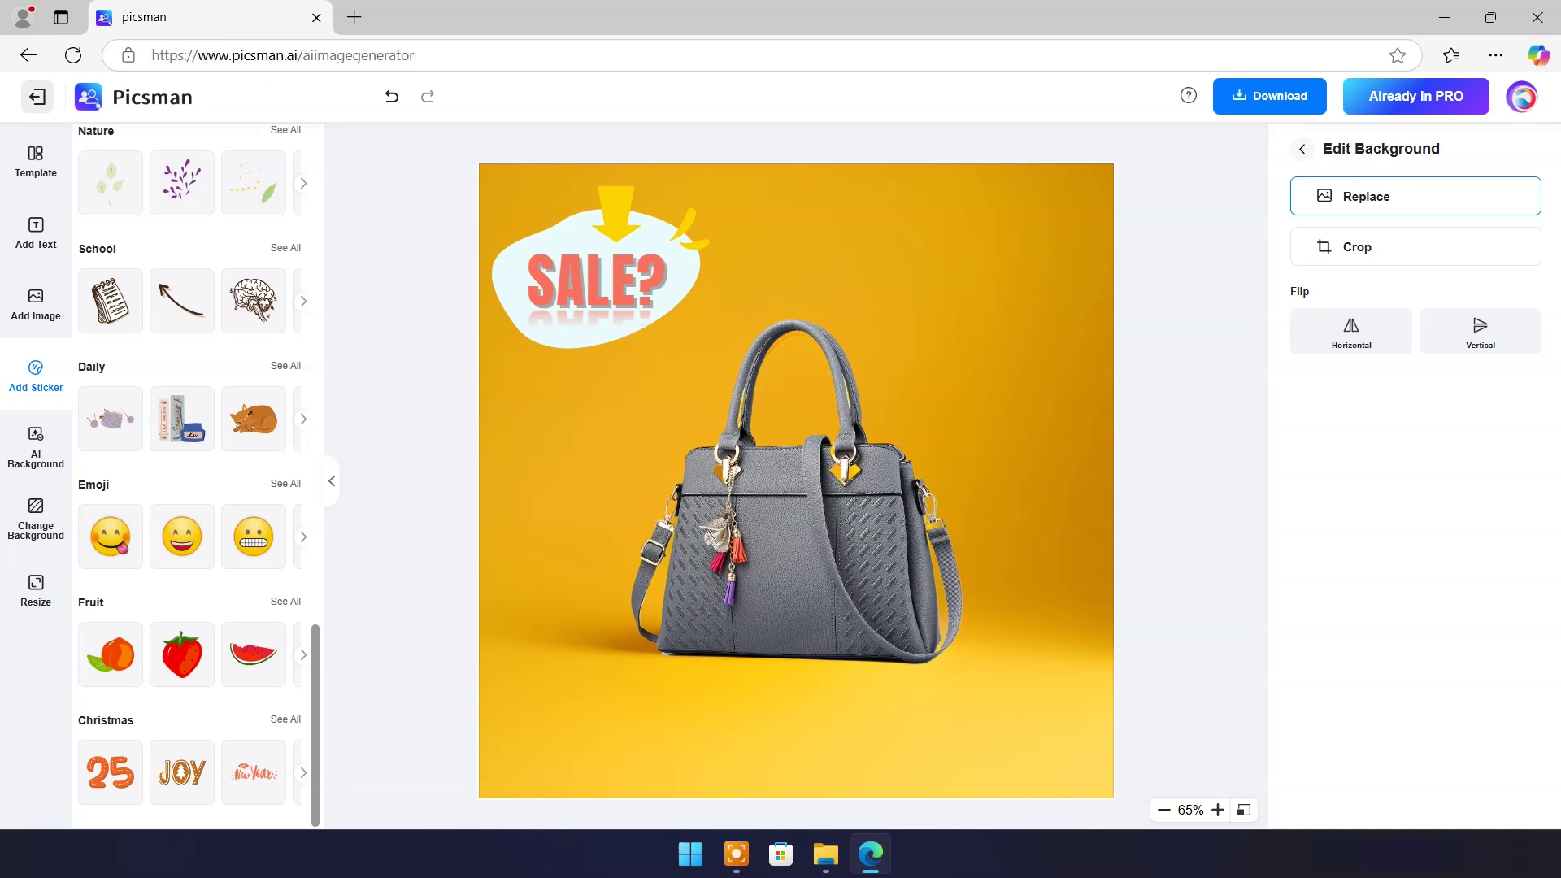
click(238, 775)
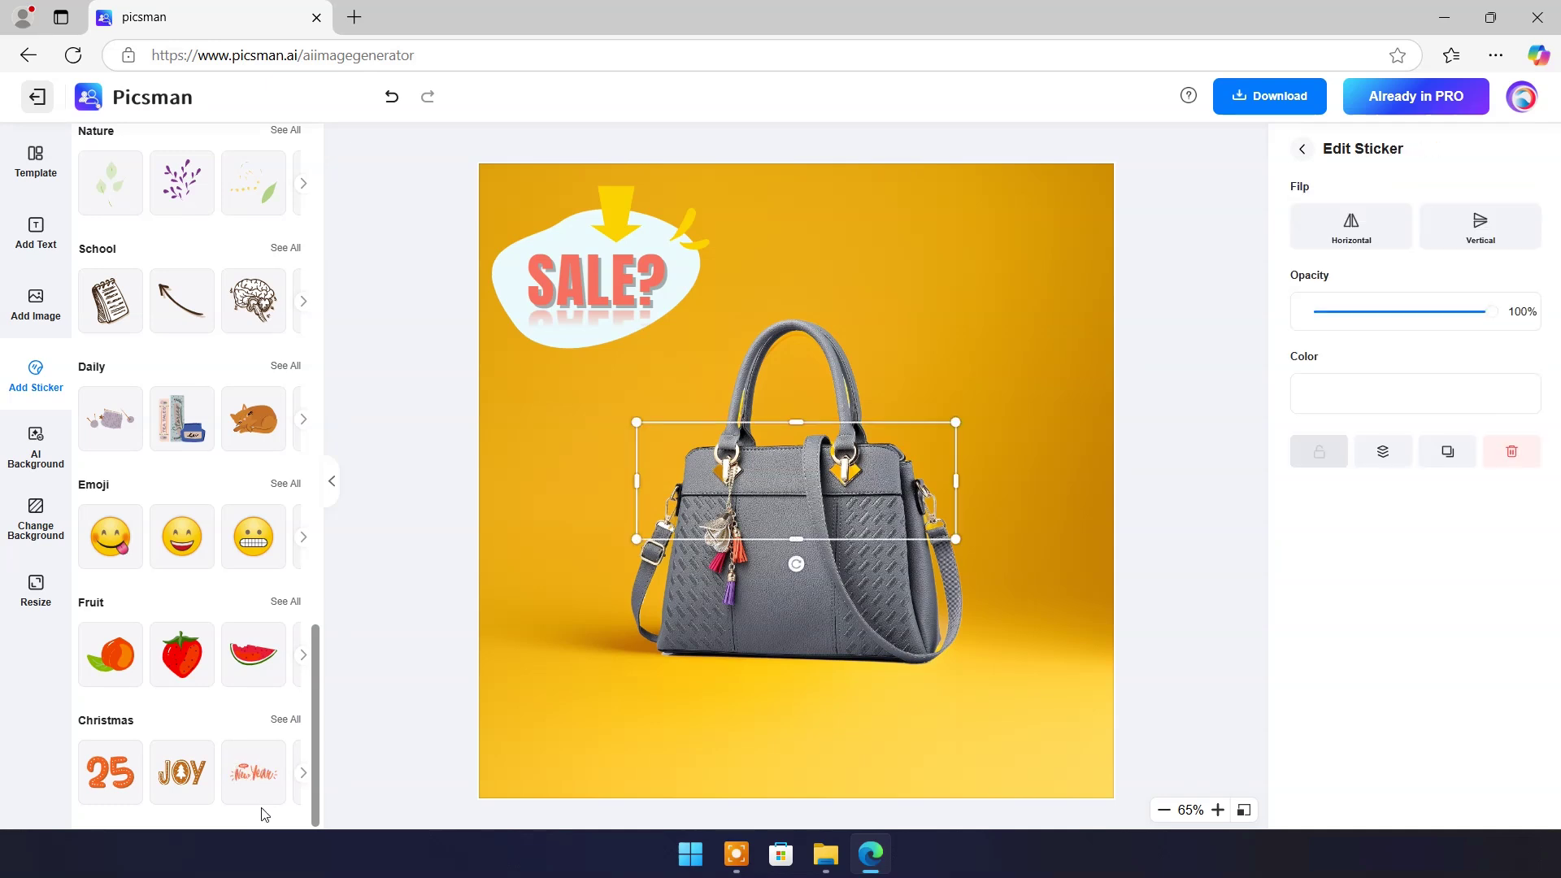
drag(794, 488, 712, 257)
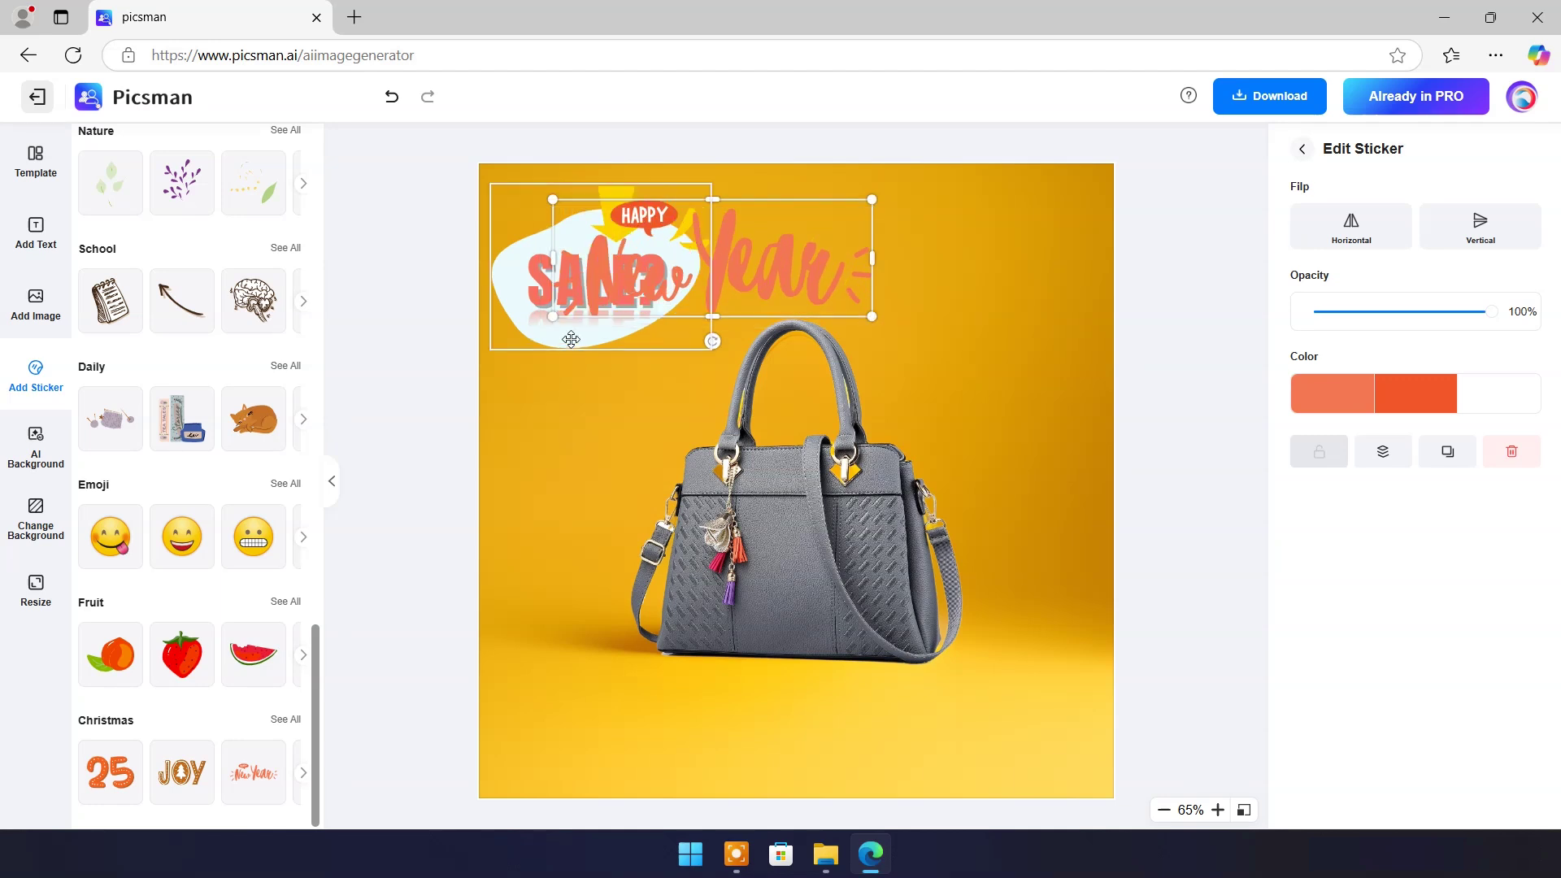
drag(569, 339, 969, 779)
Turn both the HAPPY bubble and the New Year lettering blue
click(653, 245)
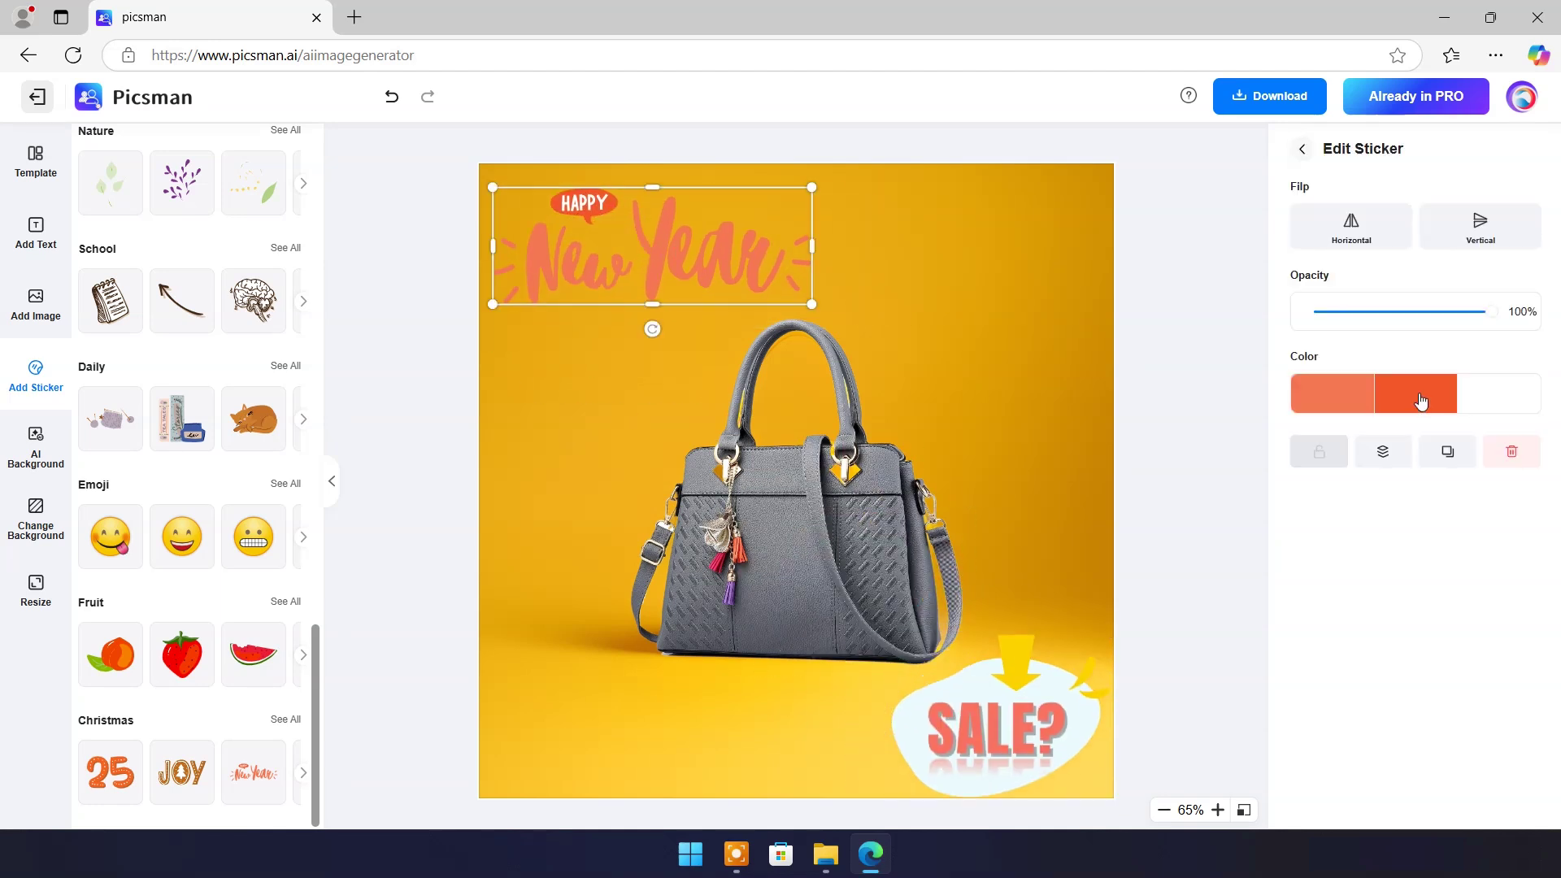
click(1415, 392)
click(1422, 610)
click(655, 258)
click(655, 259)
click(1359, 398)
click(1354, 554)
click(1317, 613)
click(1187, 650)
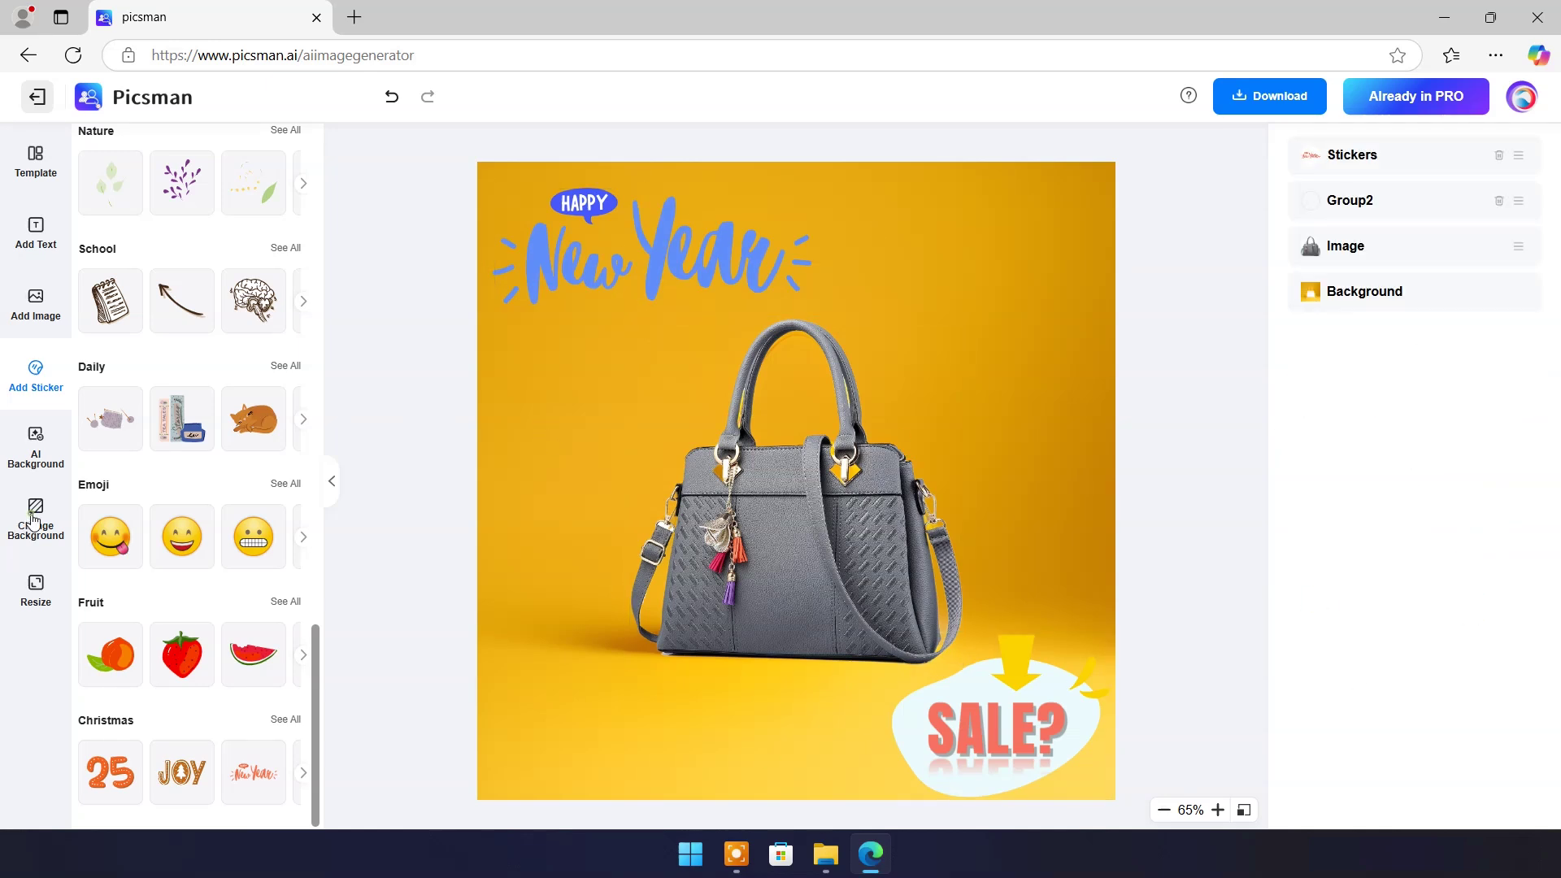
Replace the yellow backdrop with the pale grey leaf-shadow background from the Shadow row
click(34, 519)
scroll(167, 413, down, 5)
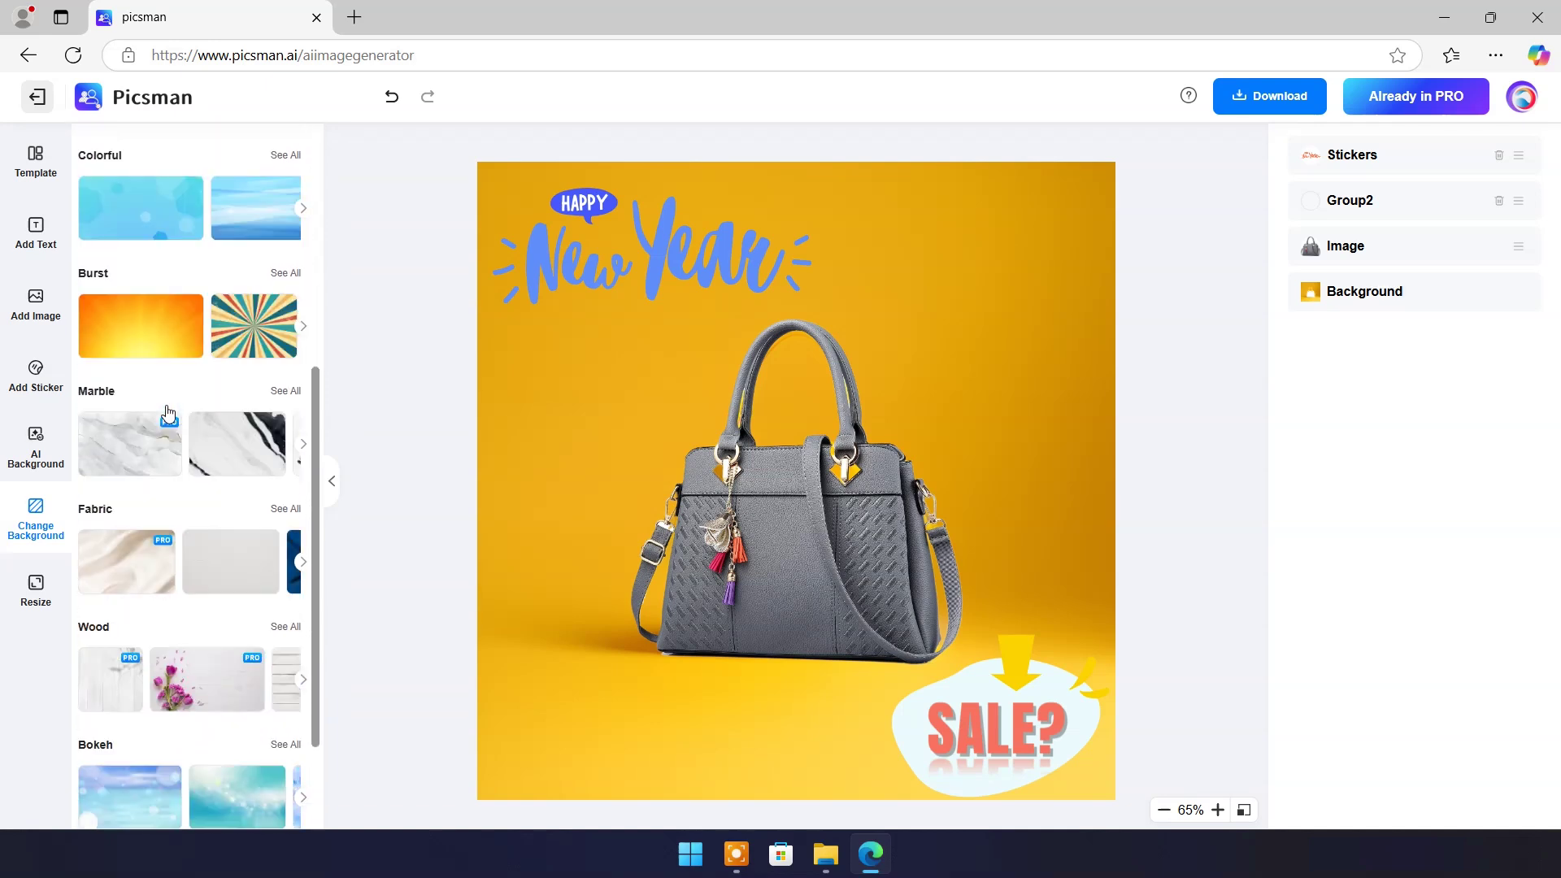
scroll(227, 569, up, 5)
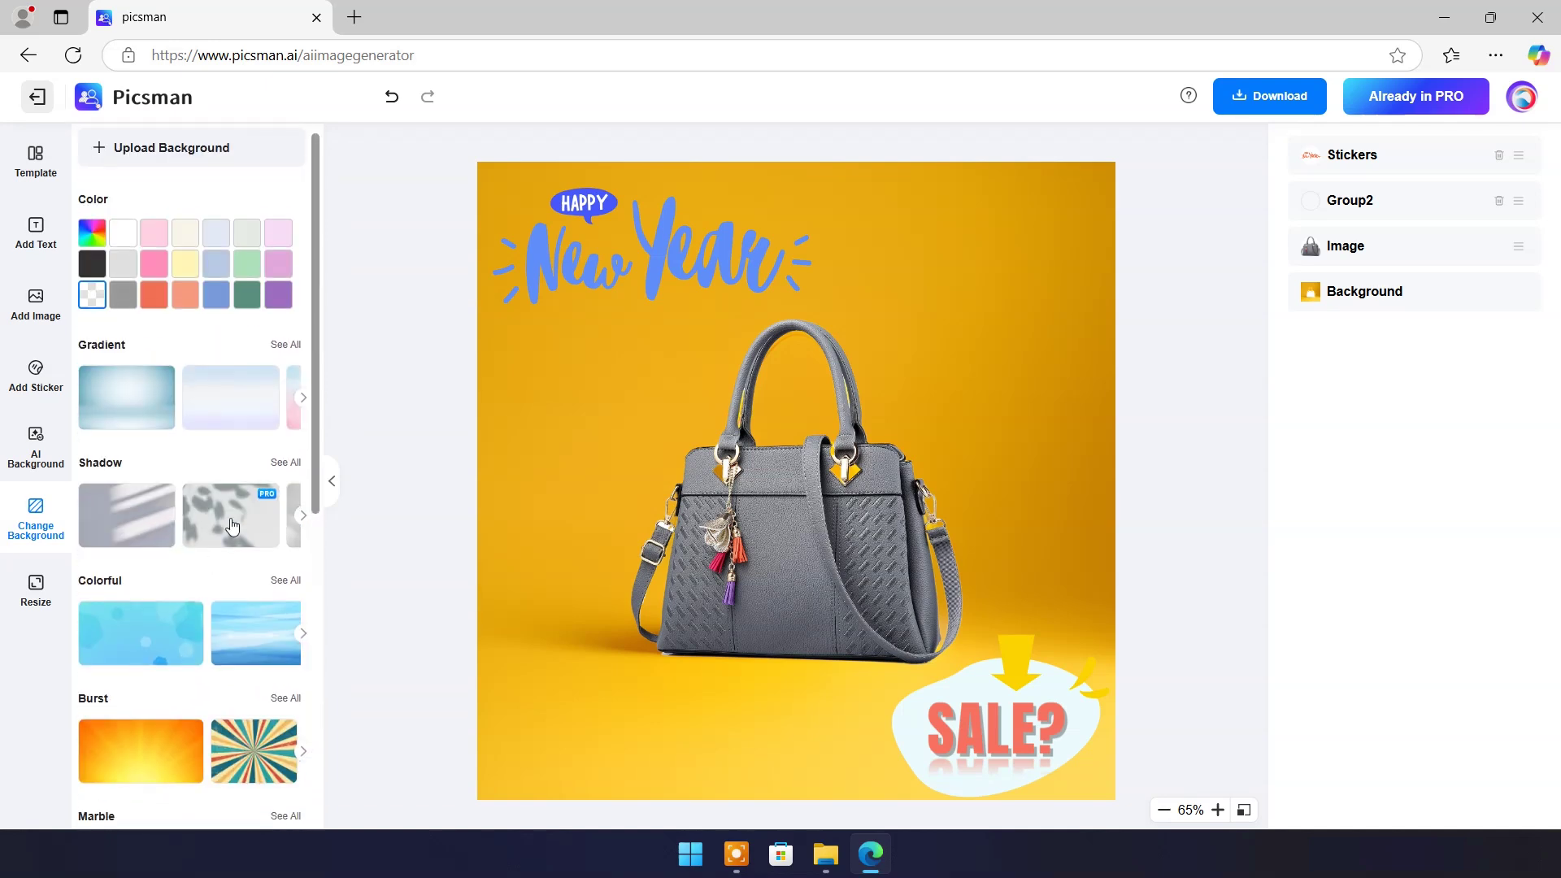
click(301, 517)
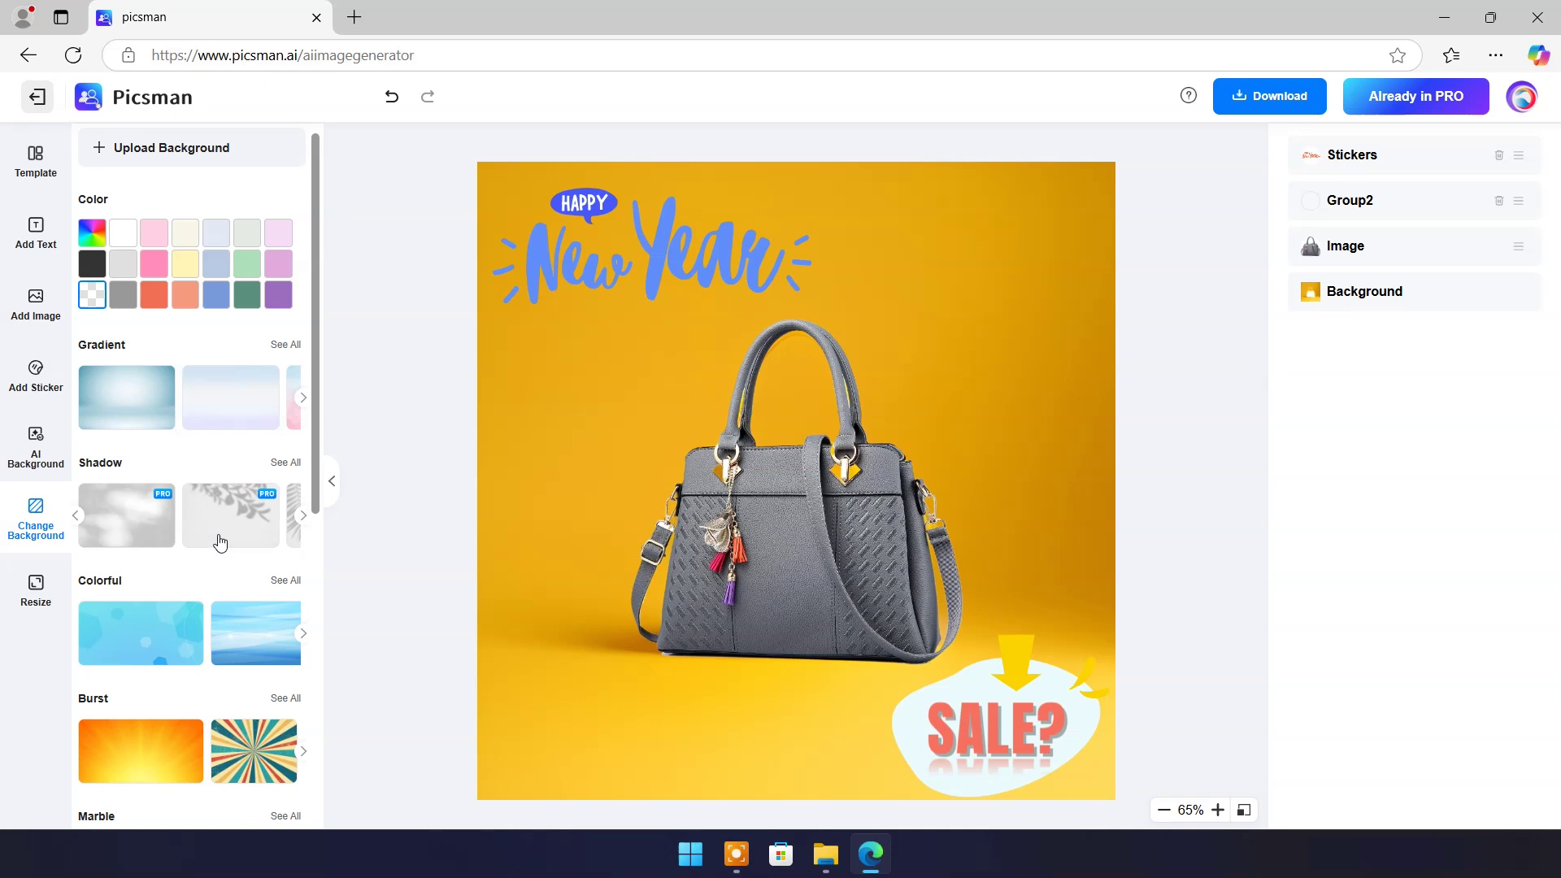
click(240, 529)
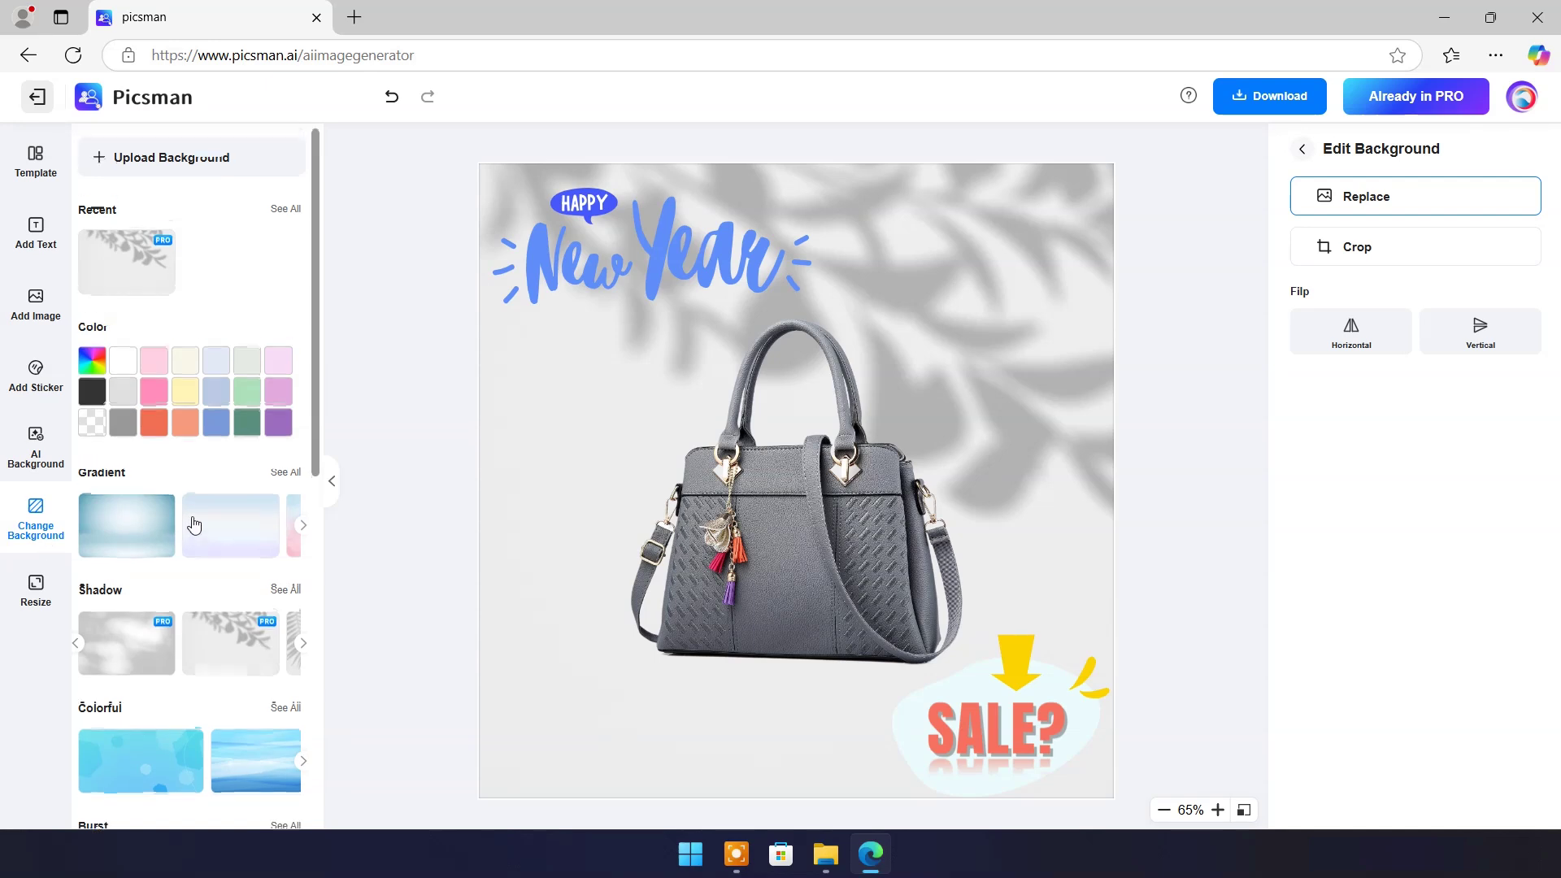
click(36, 161)
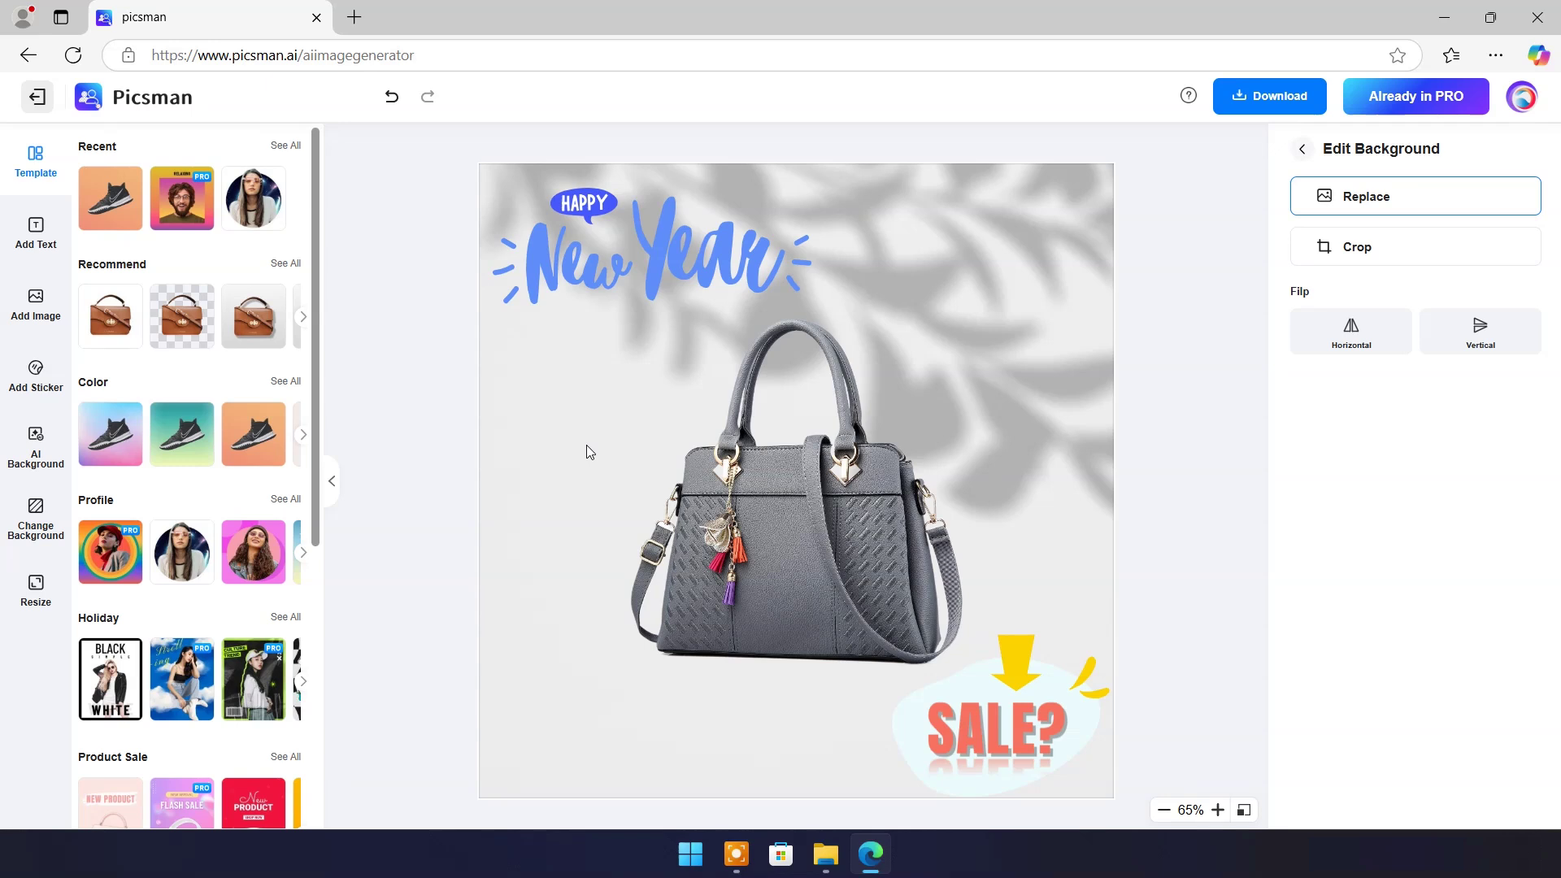
Apply the teal colour template, replacing the design, then switch to the teal-and-pink diagonal template
click(182, 442)
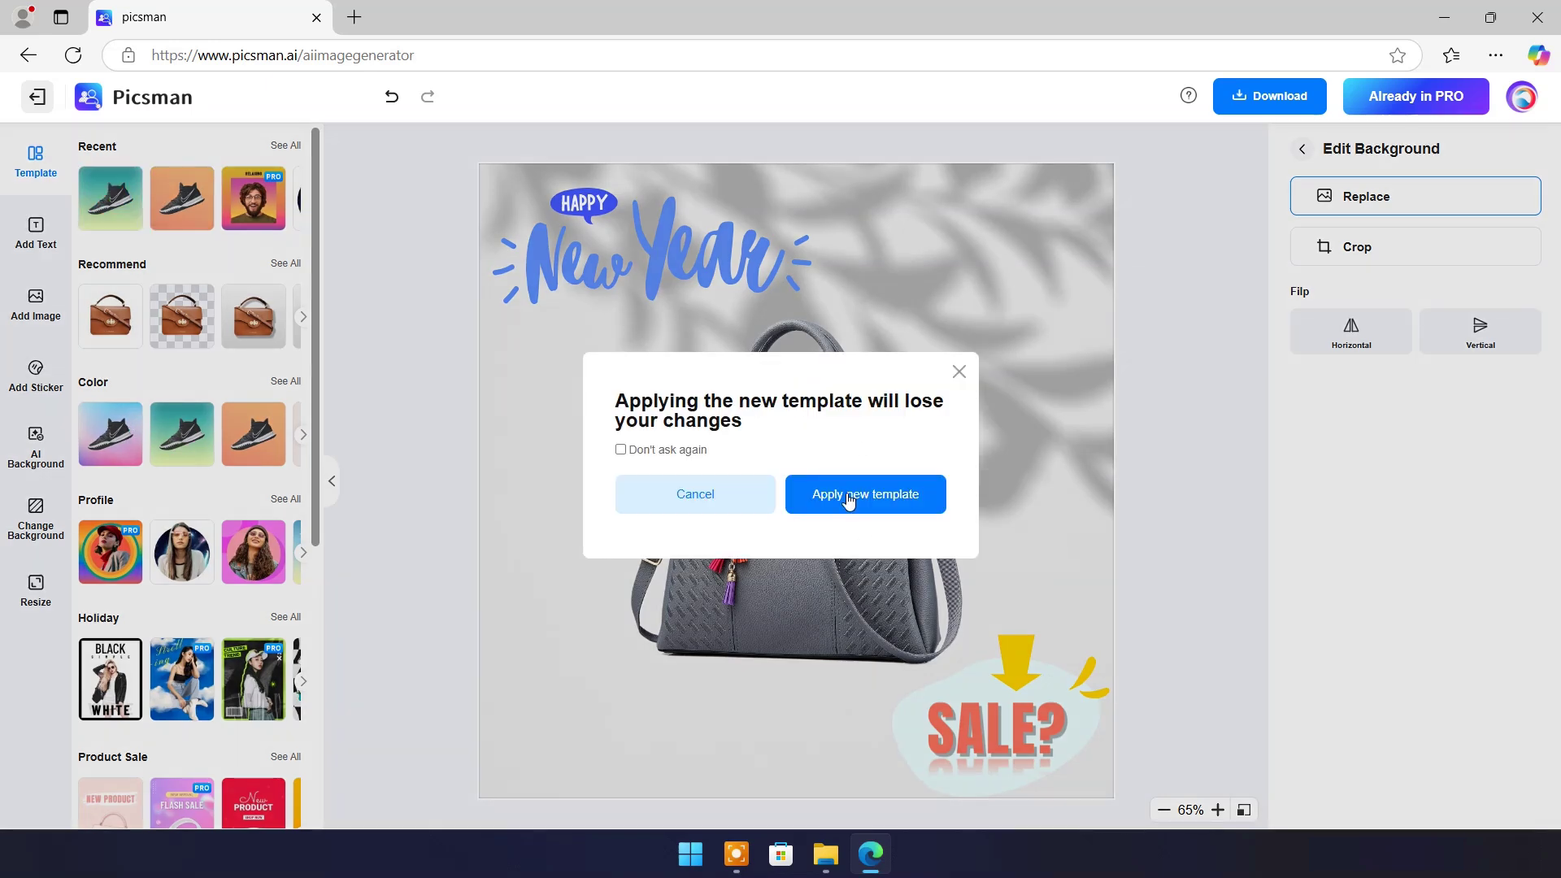
click(850, 494)
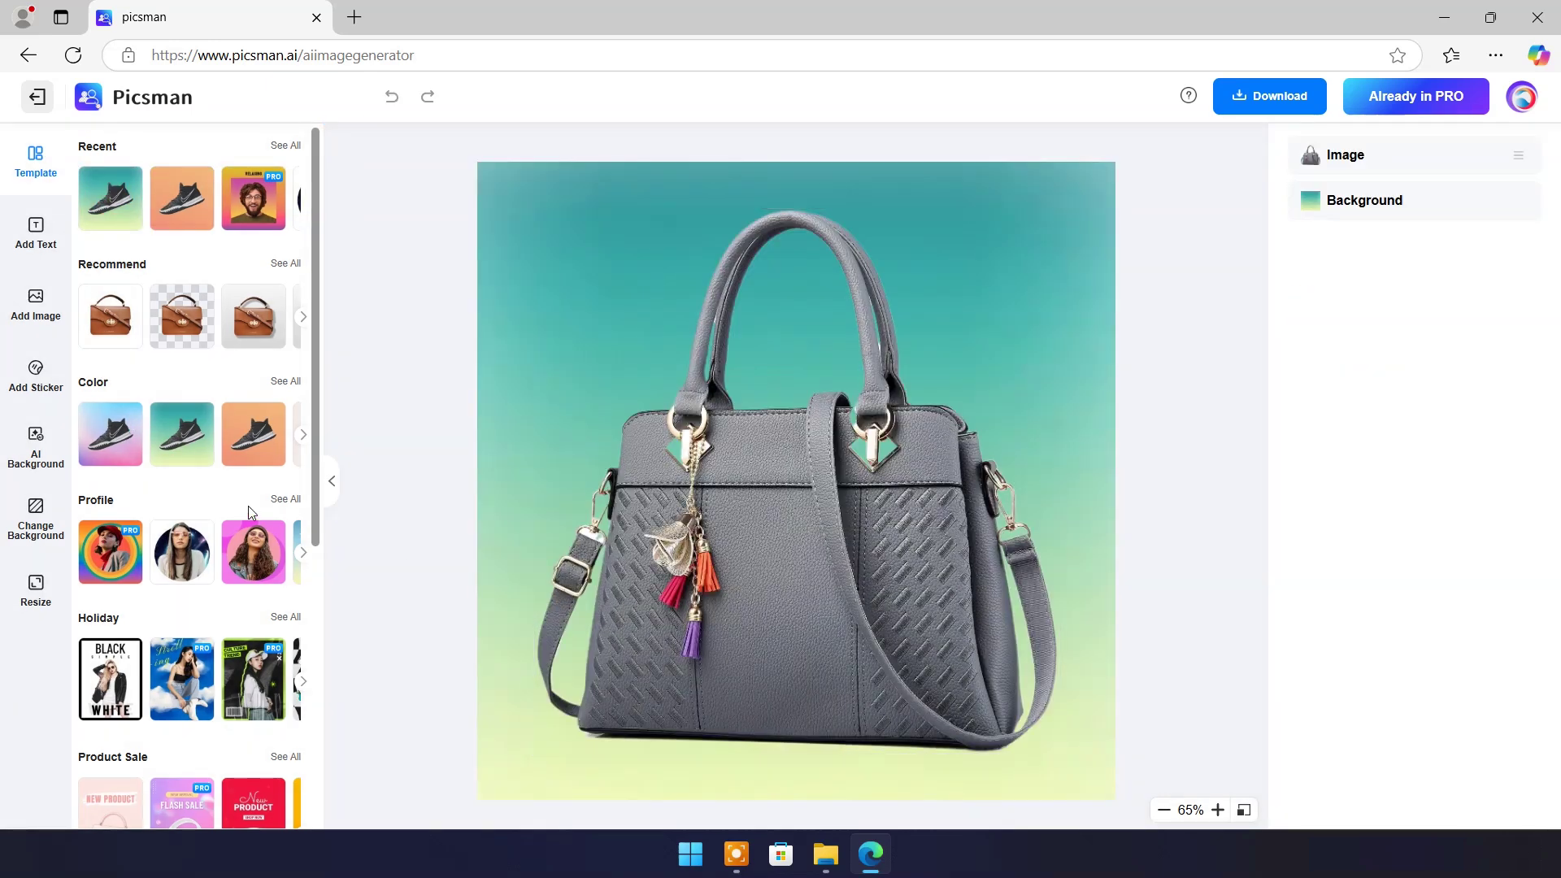
click(302, 434)
click(253, 439)
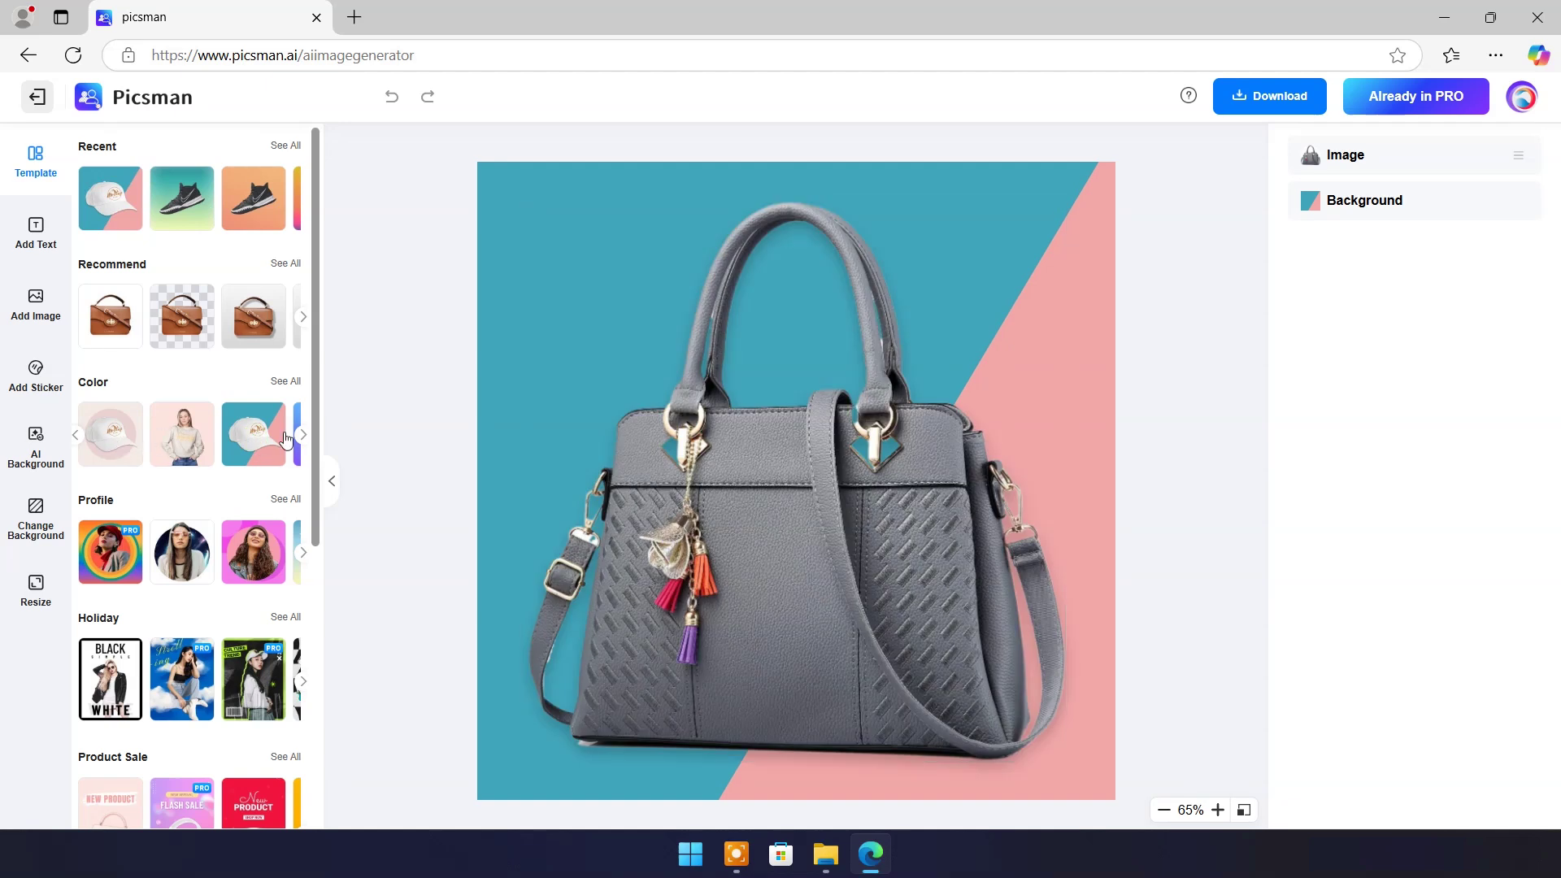
click(298, 436)
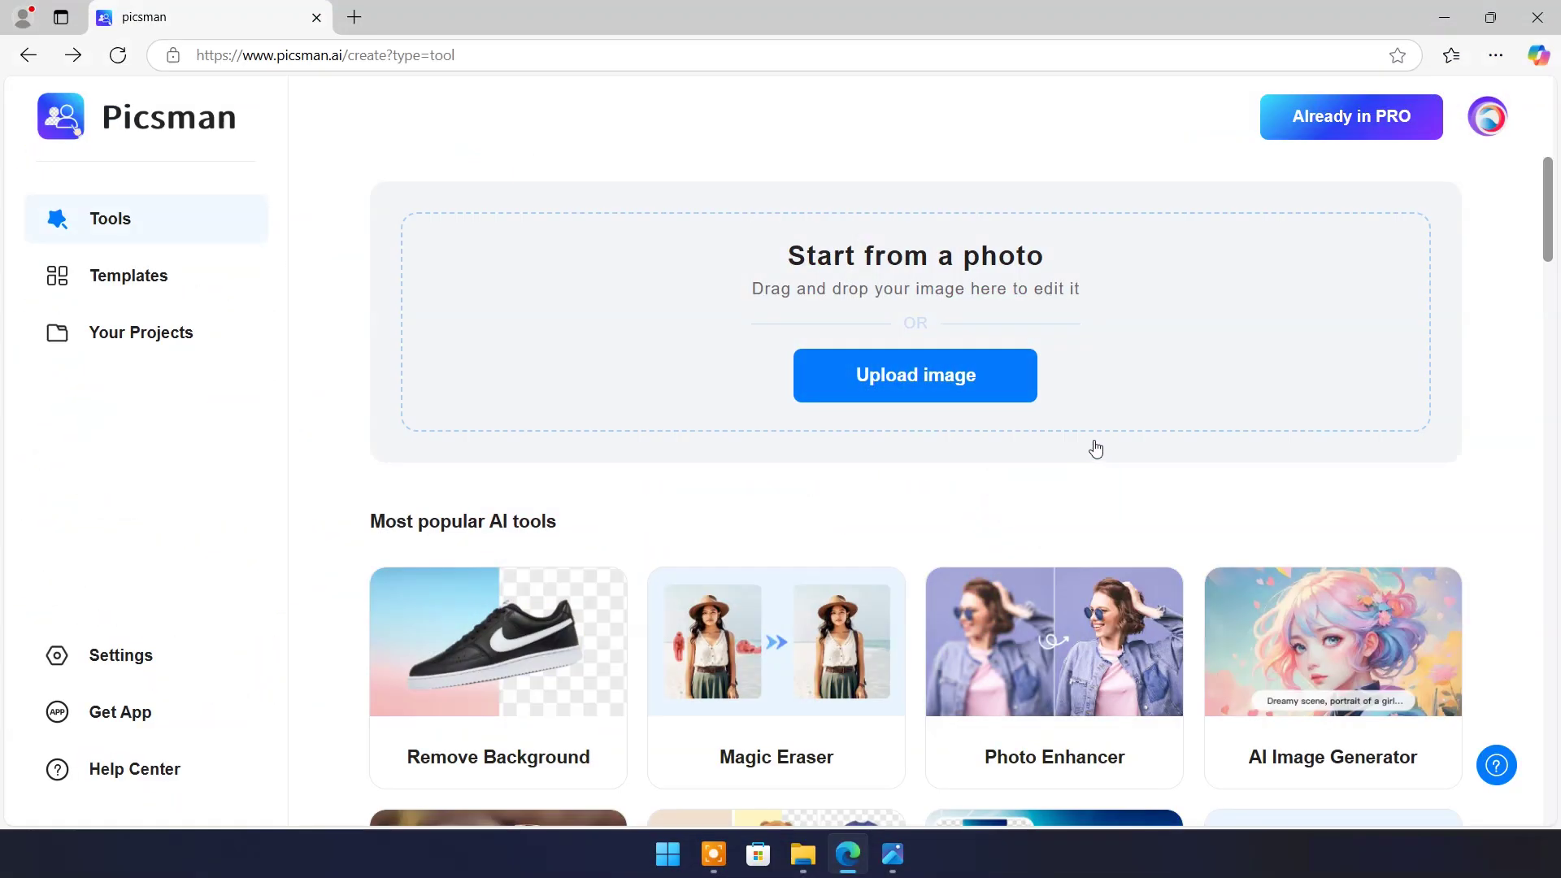
Scroll the Tools page down to the AI Image Extender card and open it
scroll(1089, 455, down, 3)
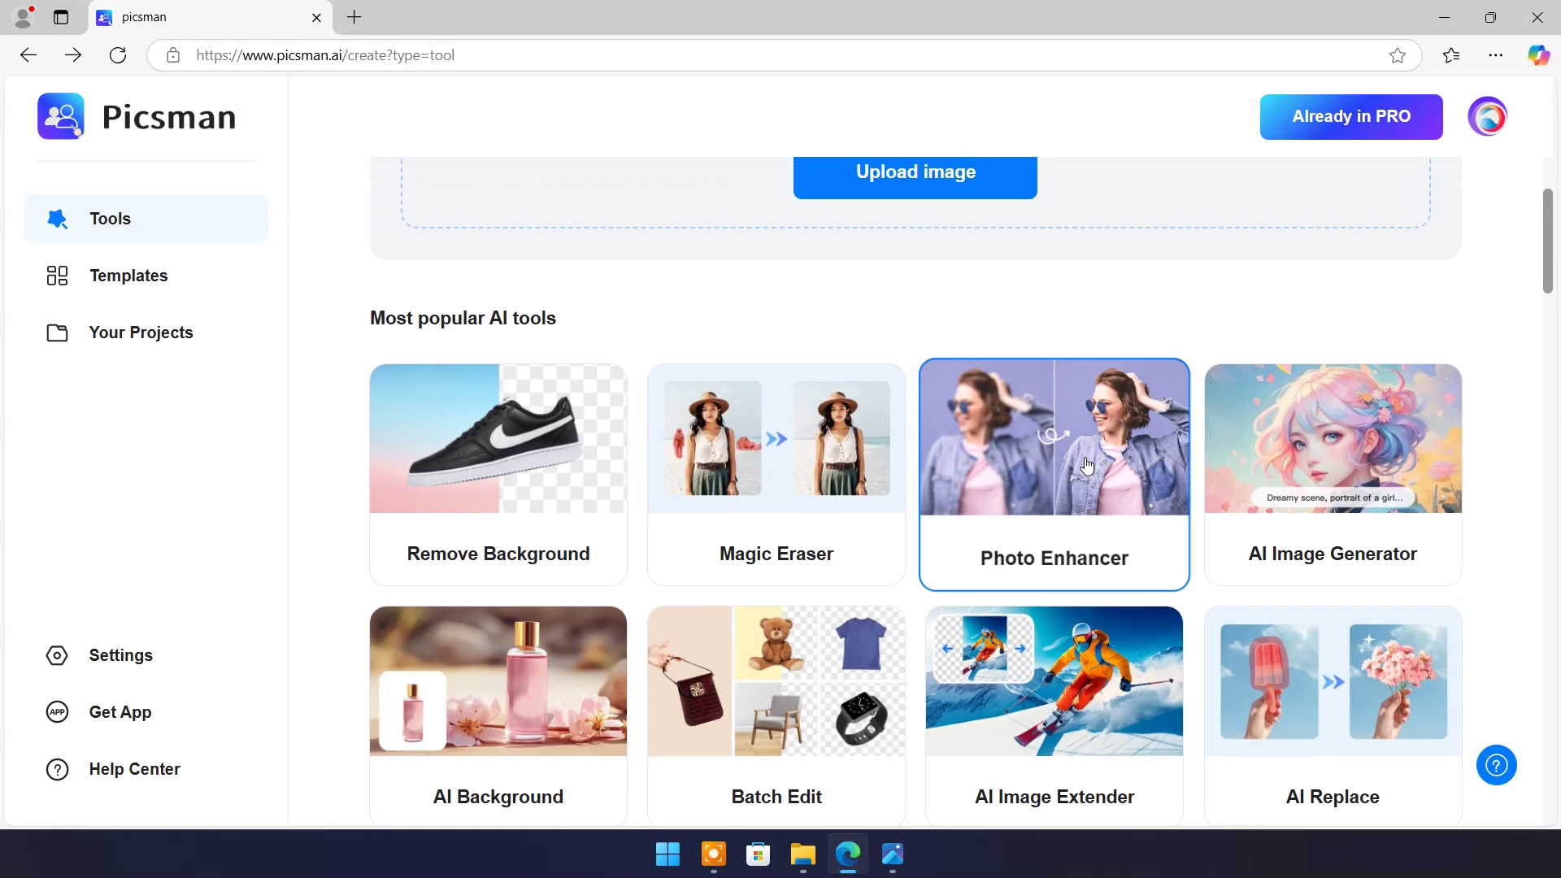
scroll(1087, 465, down, 3)
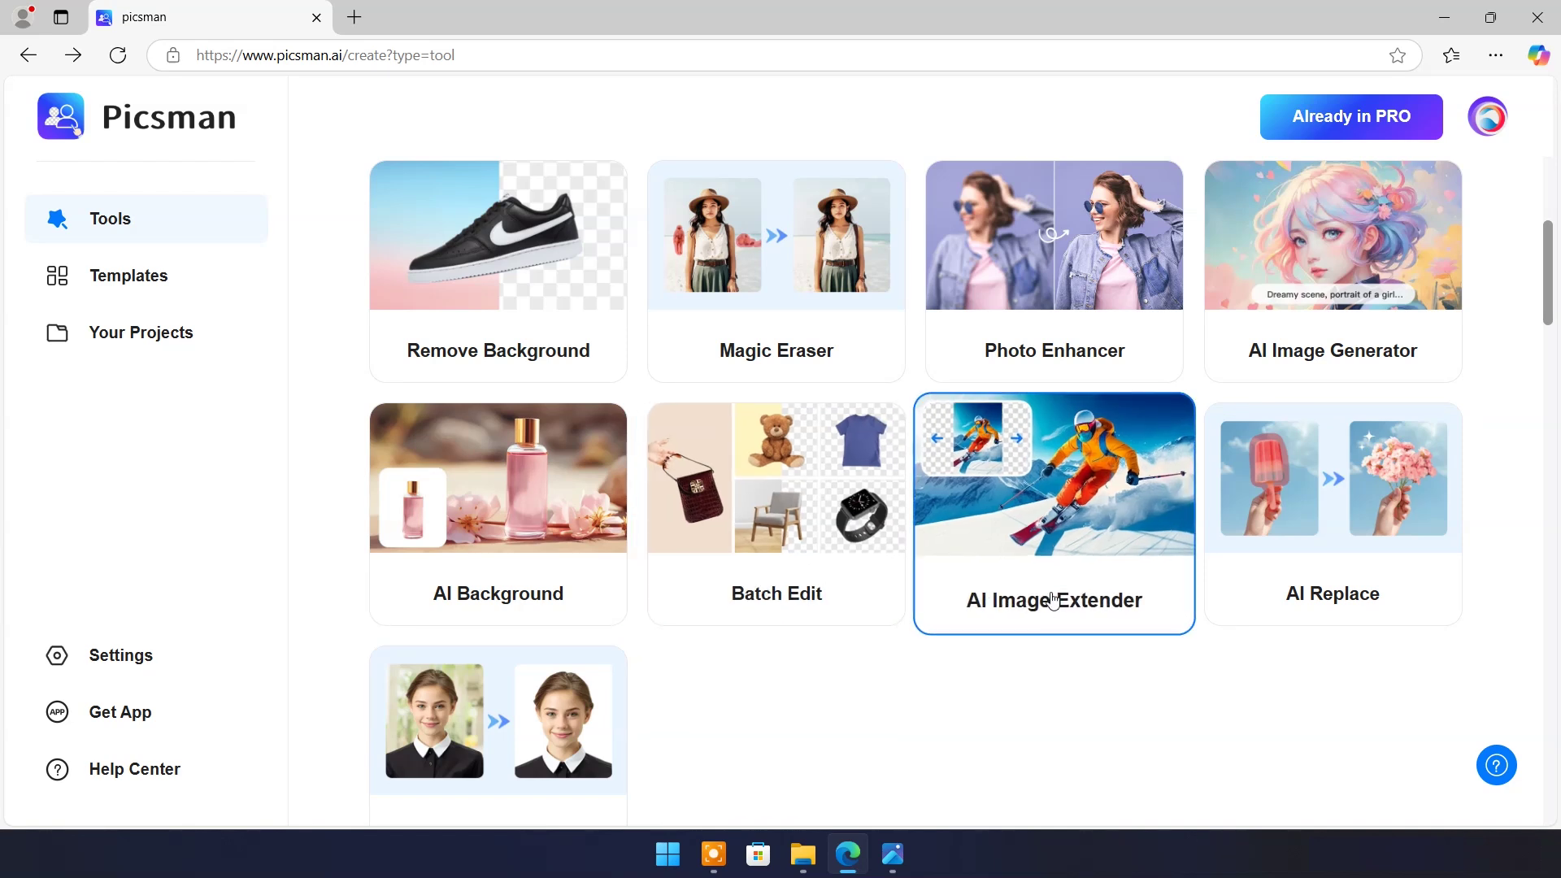
click(1054, 602)
Upload the woman-in-white photo, choose a 4:3 (1600 × 1200) canvas and generate the extension
click(927, 547)
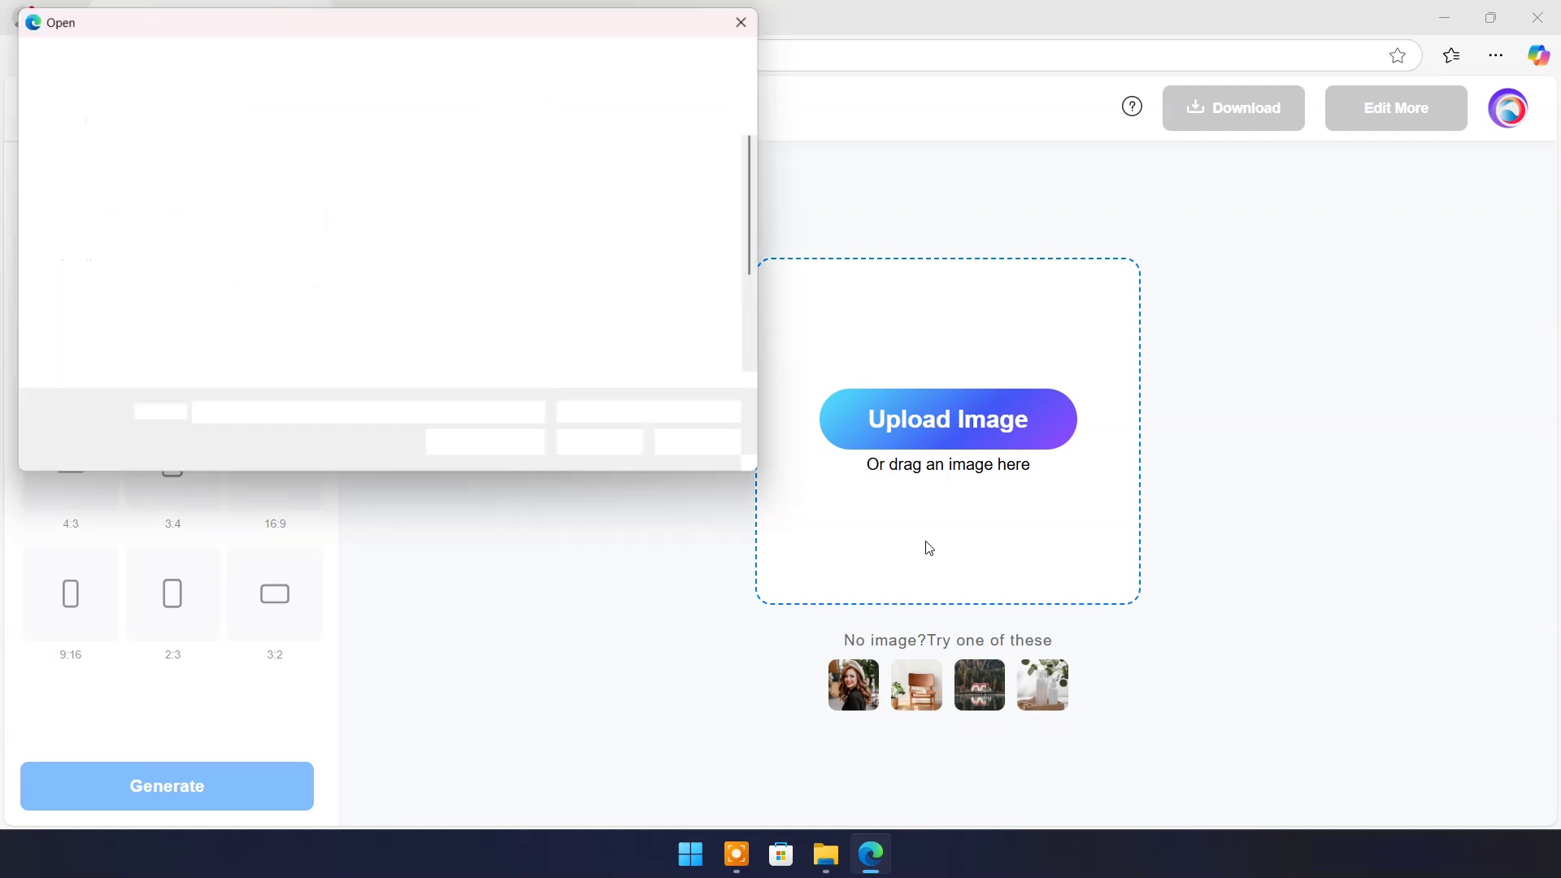
click(245, 184)
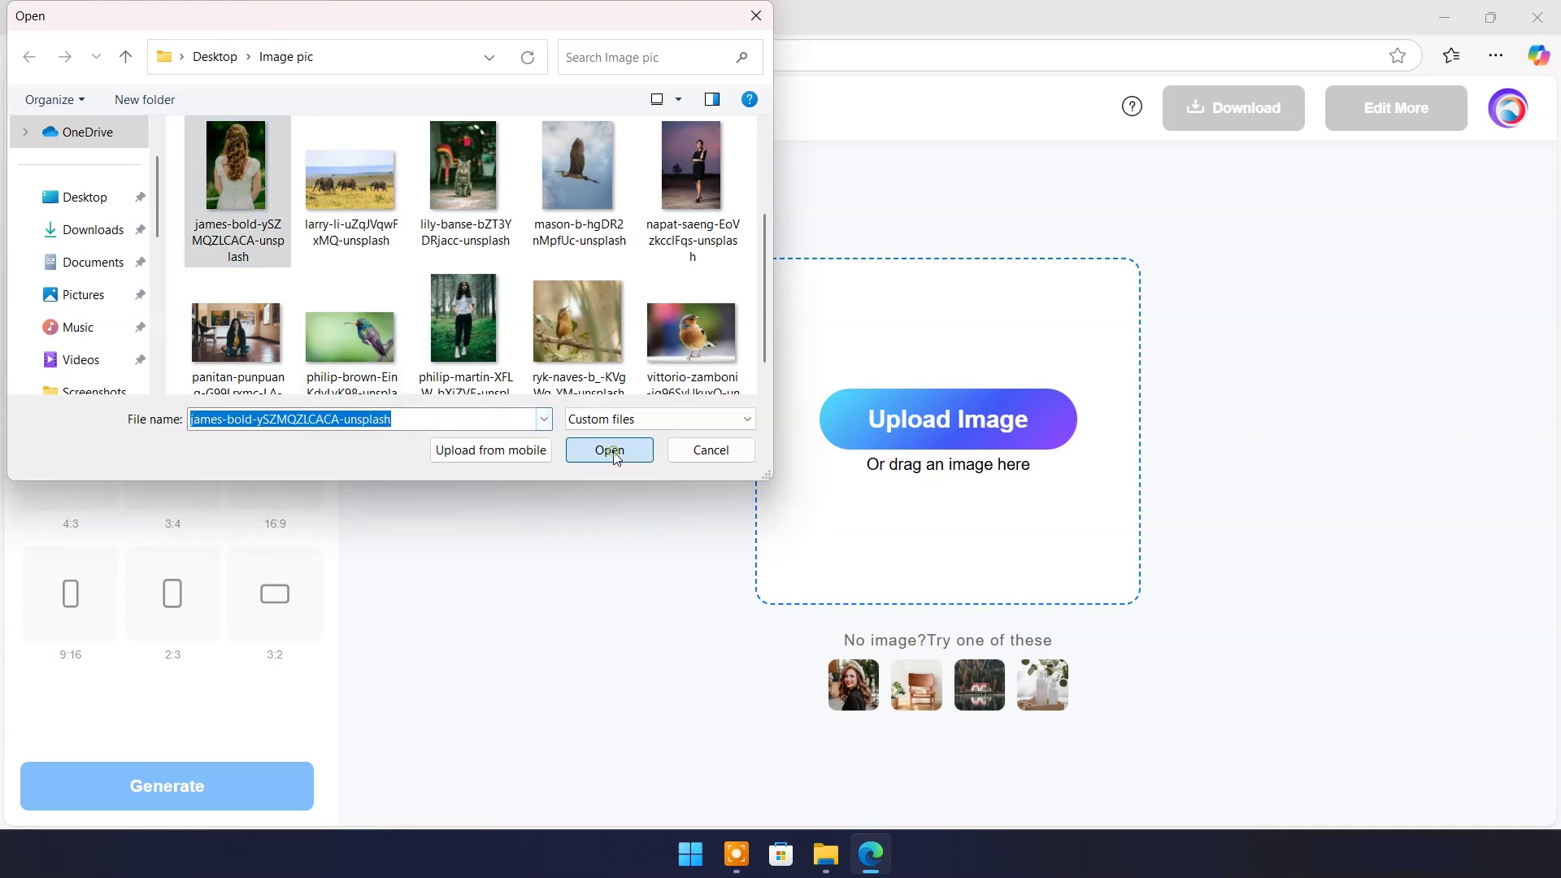
click(609, 450)
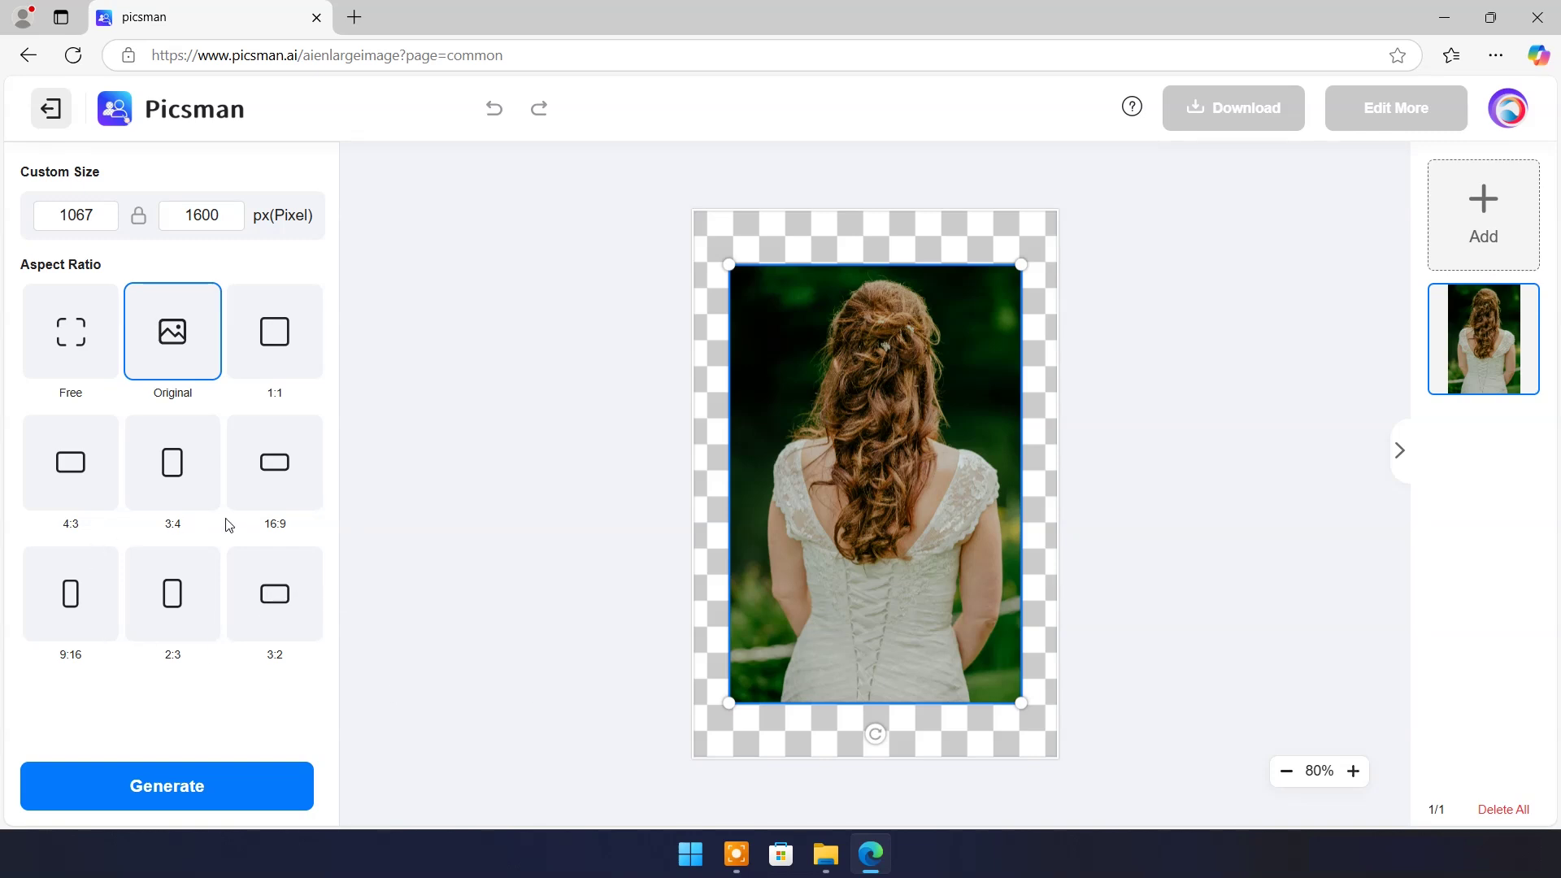
click(79, 474)
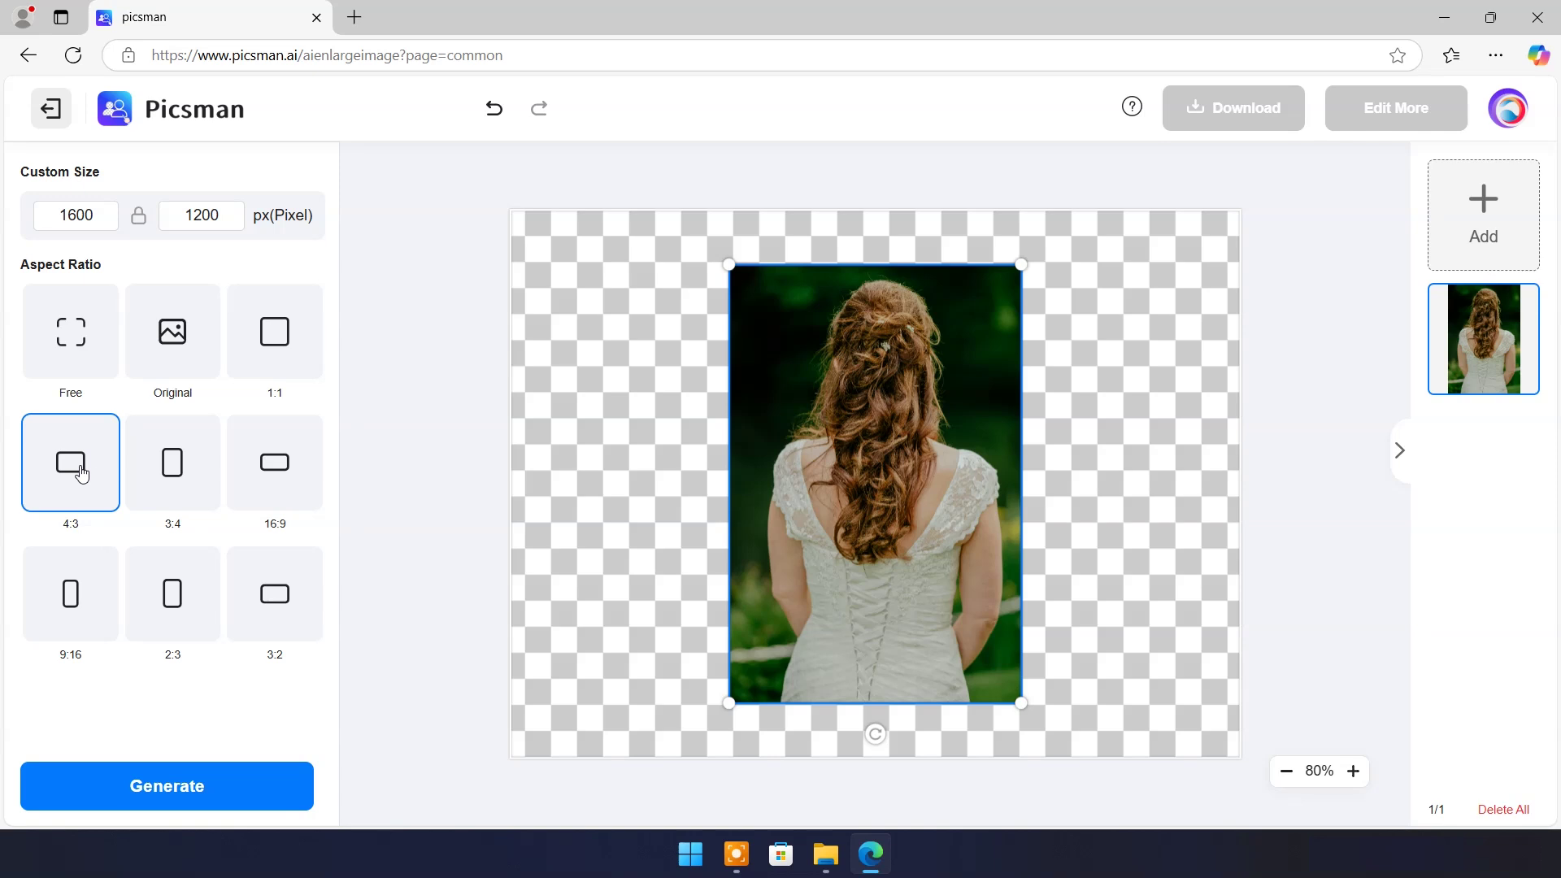
click(163, 790)
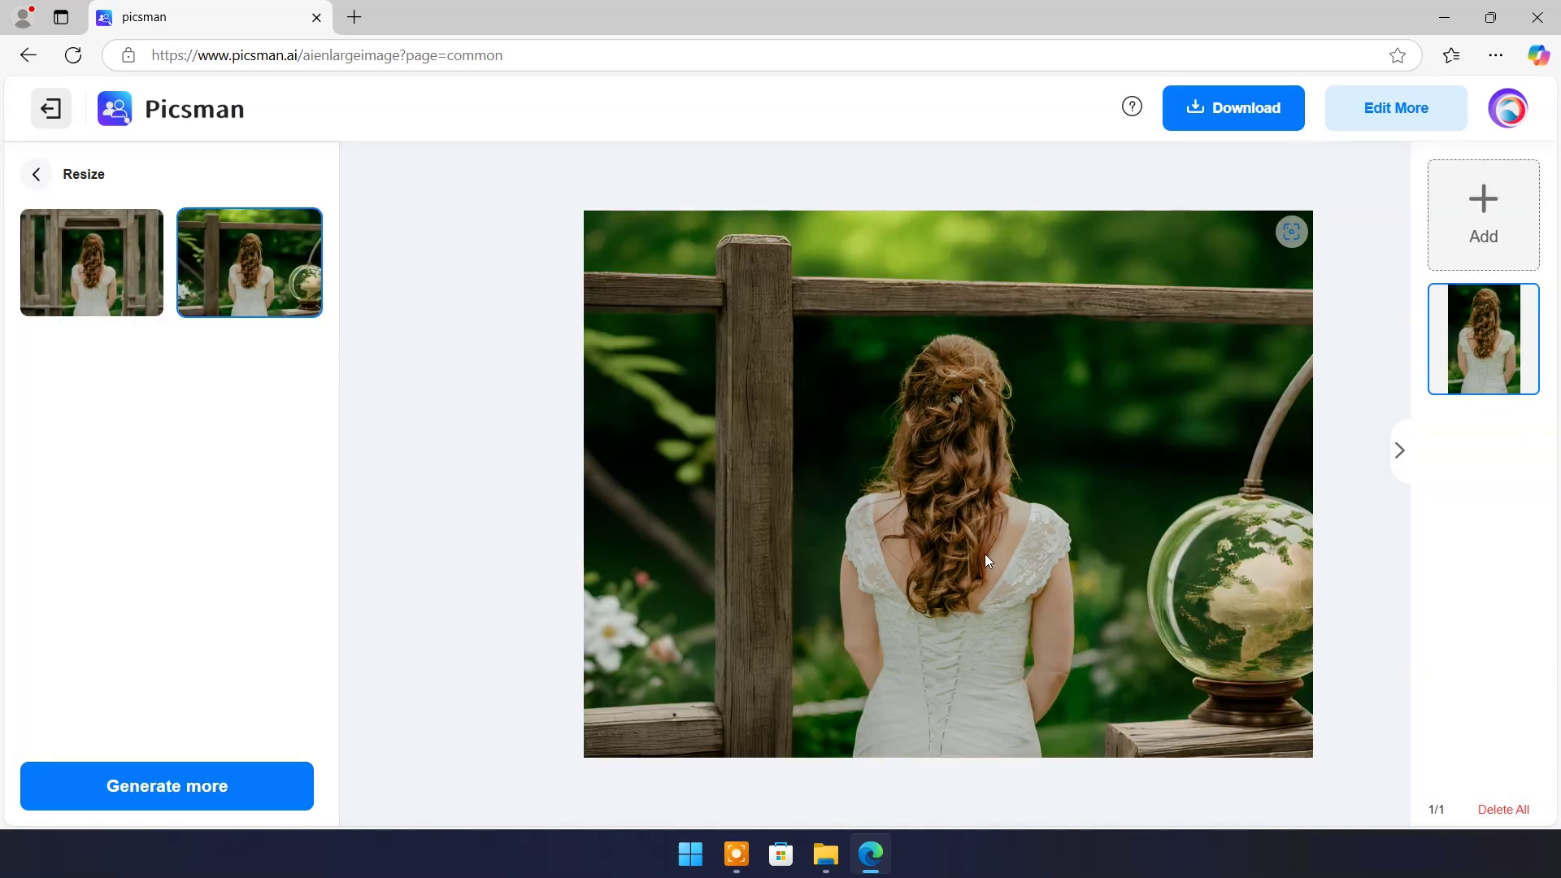
Pick the fence-and-globe result and download it
click(113, 275)
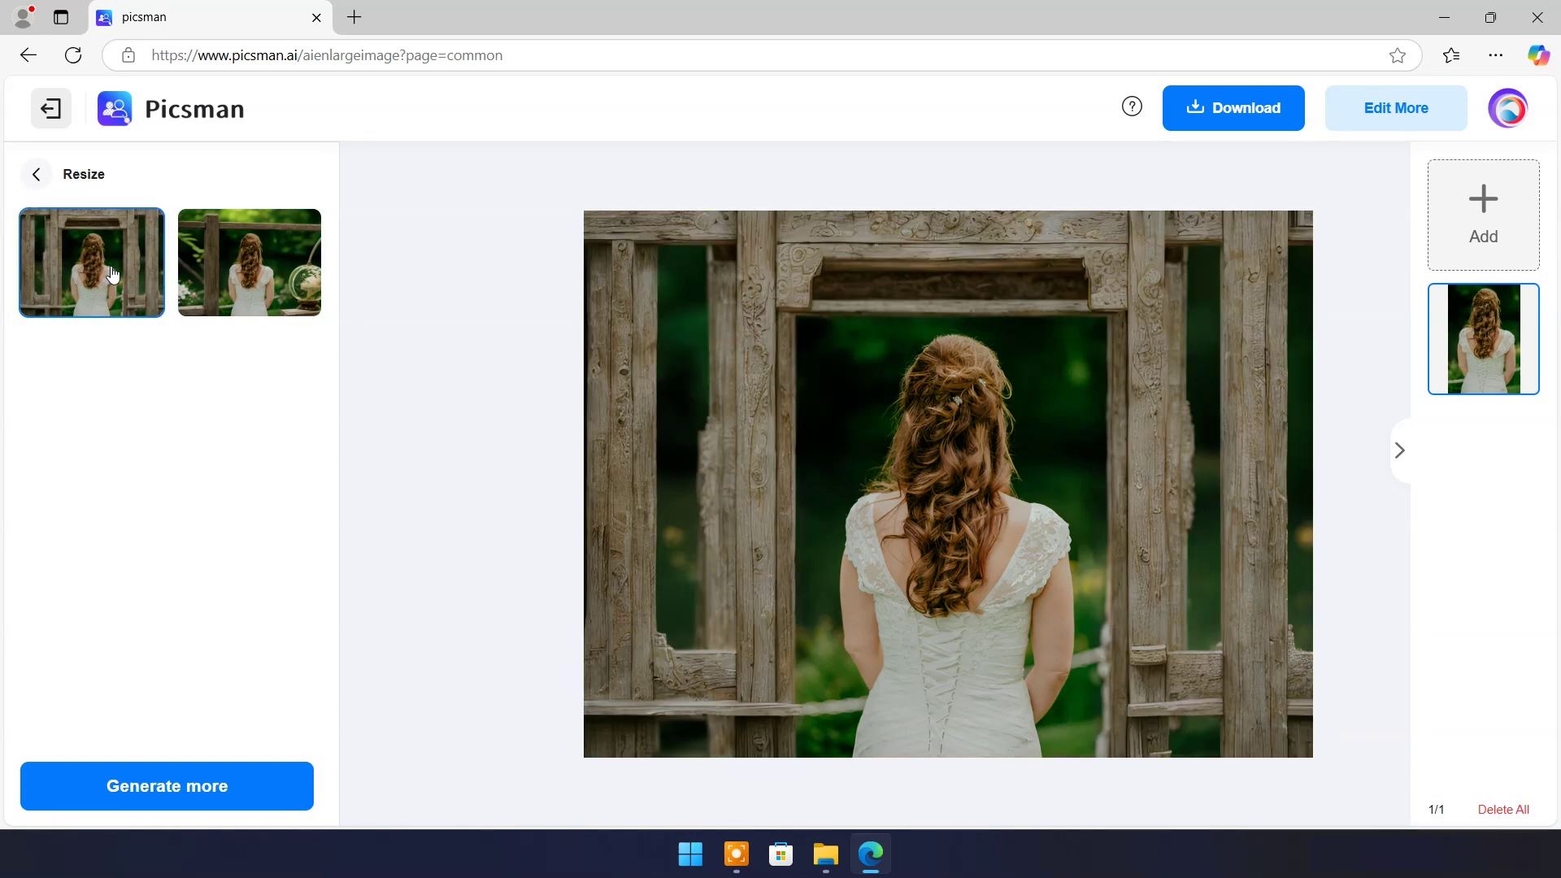
click(237, 283)
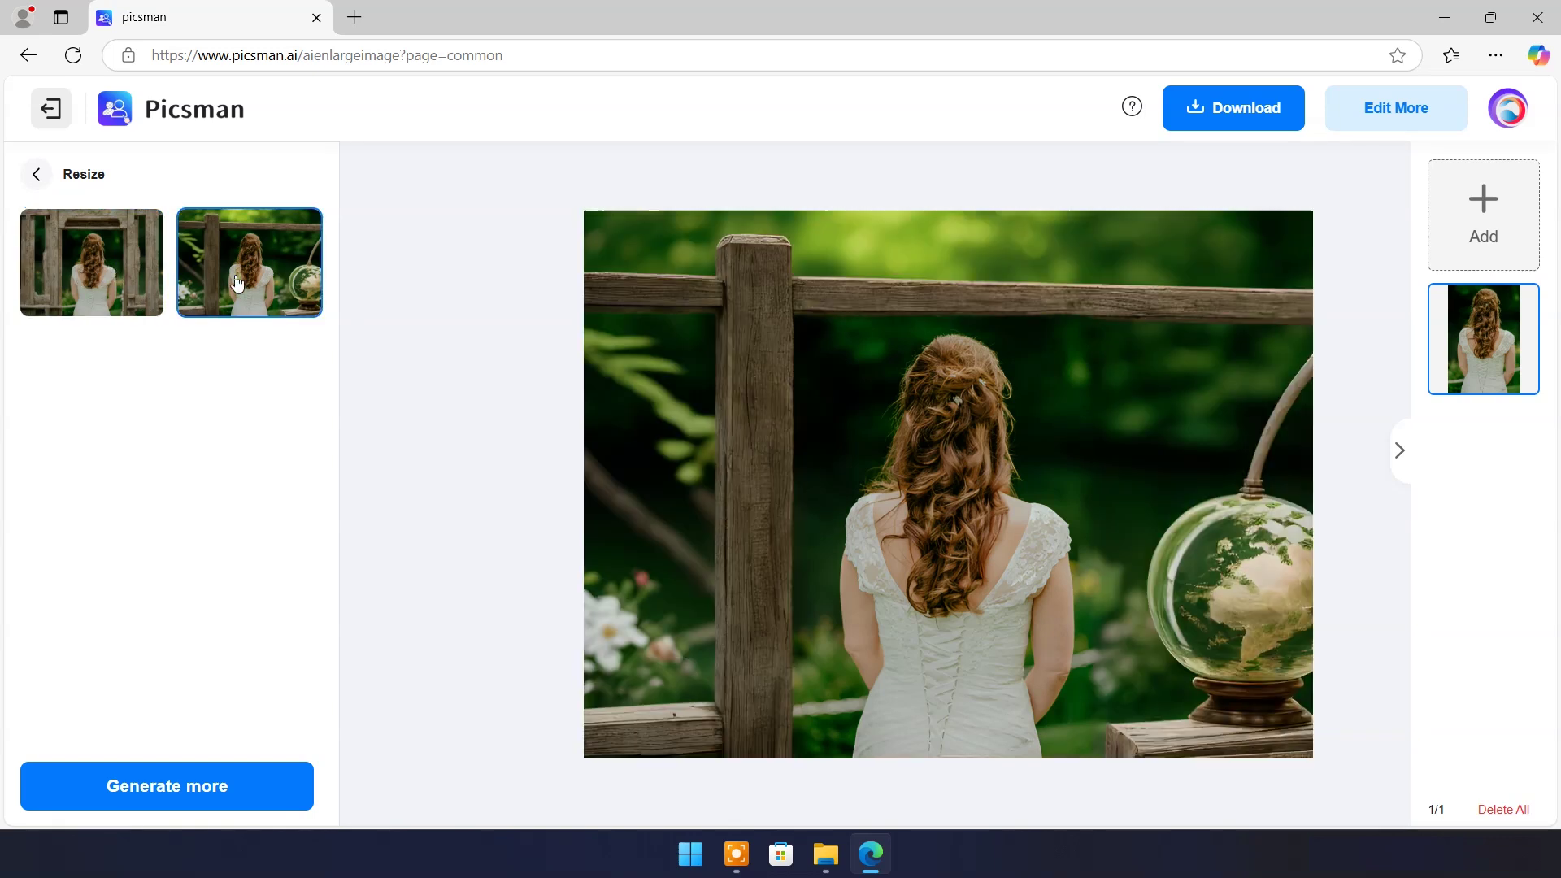
click(1257, 121)
click(1386, 398)
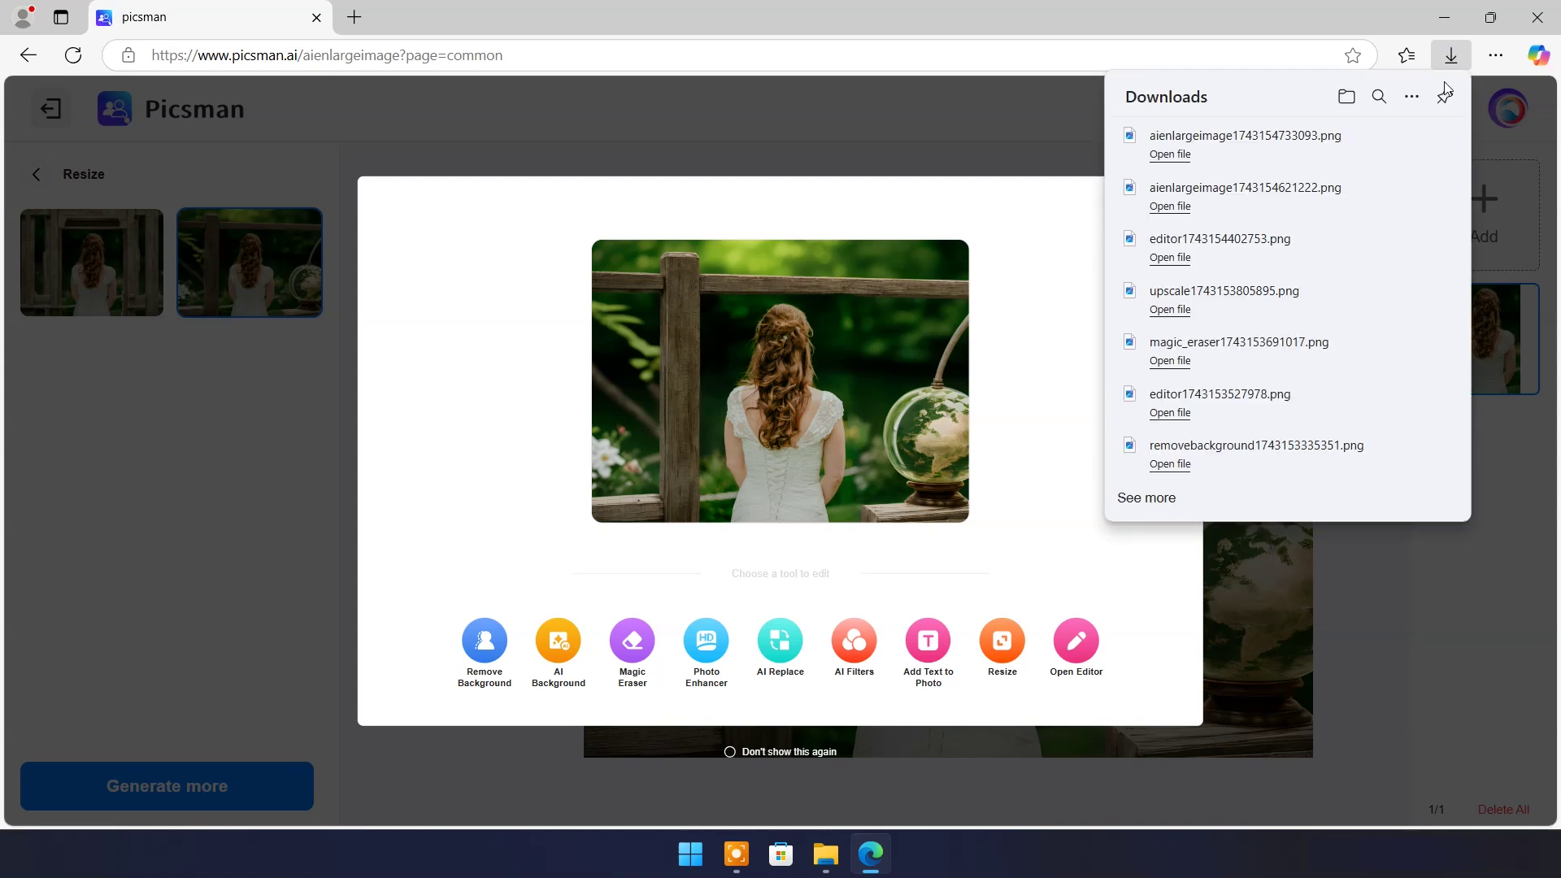
Open the downloaded PNG to check it is 1600 × 1200, then close the viewer and popups
click(1170, 154)
double_click(691, 399)
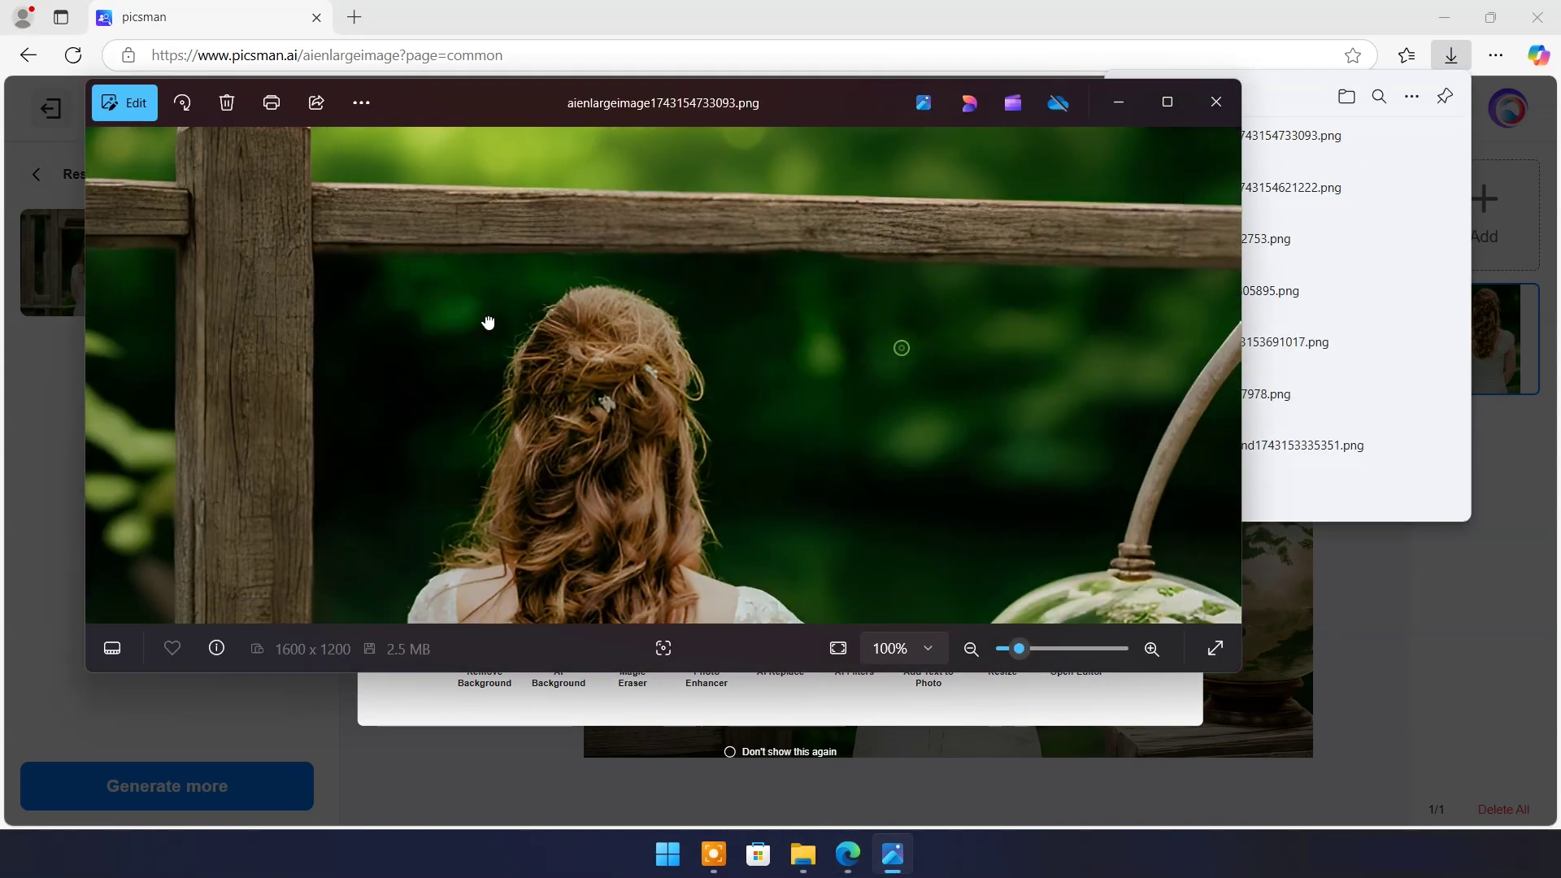
scroll(933, 254, down, 5)
click(1216, 101)
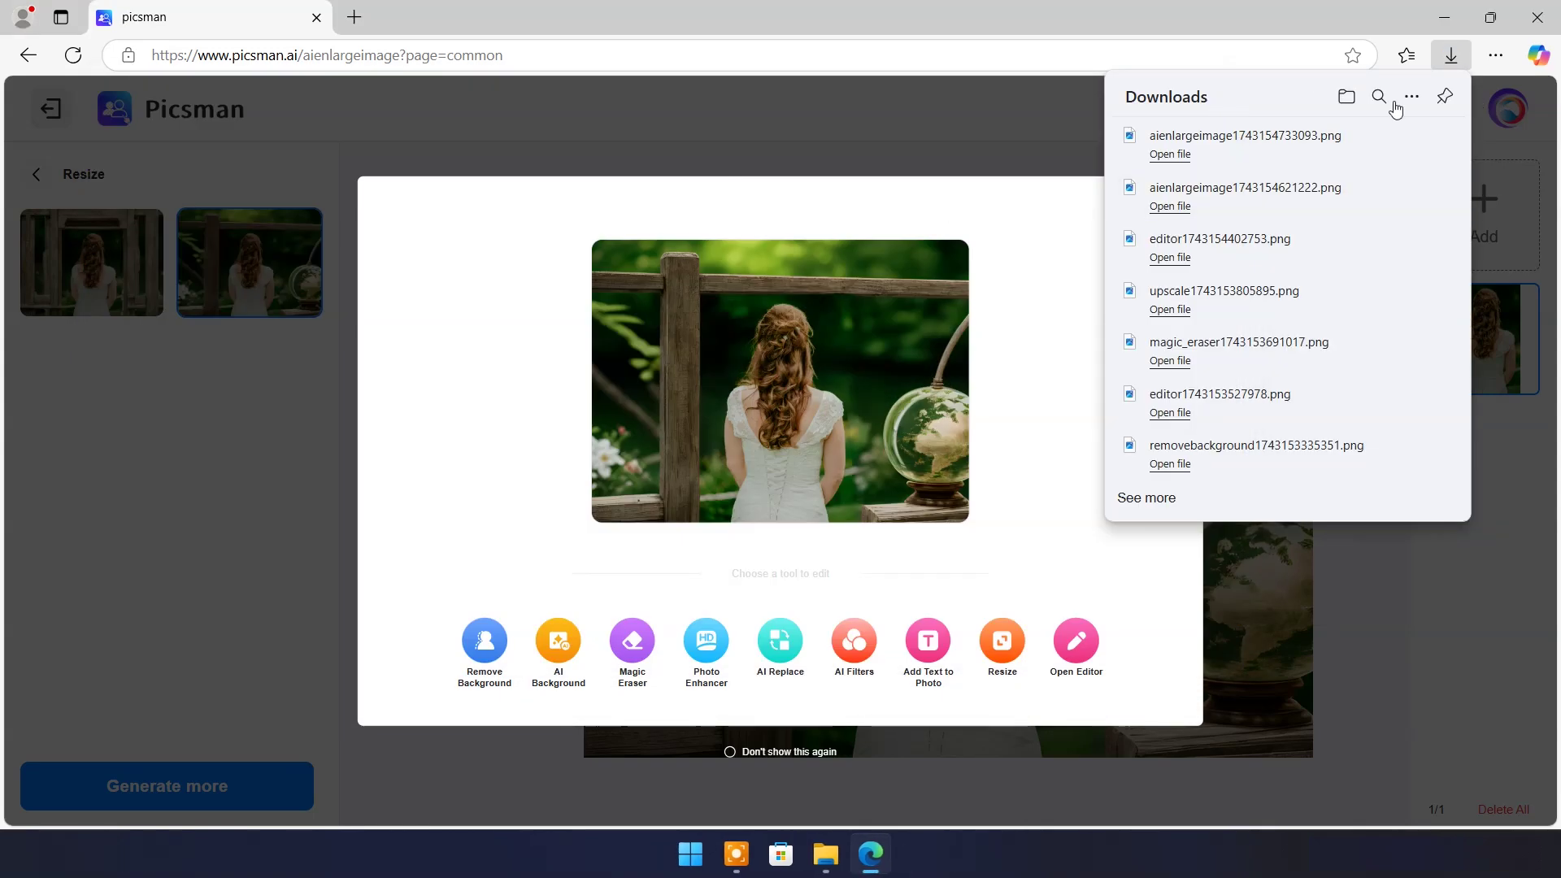
click(984, 195)
click(1183, 195)
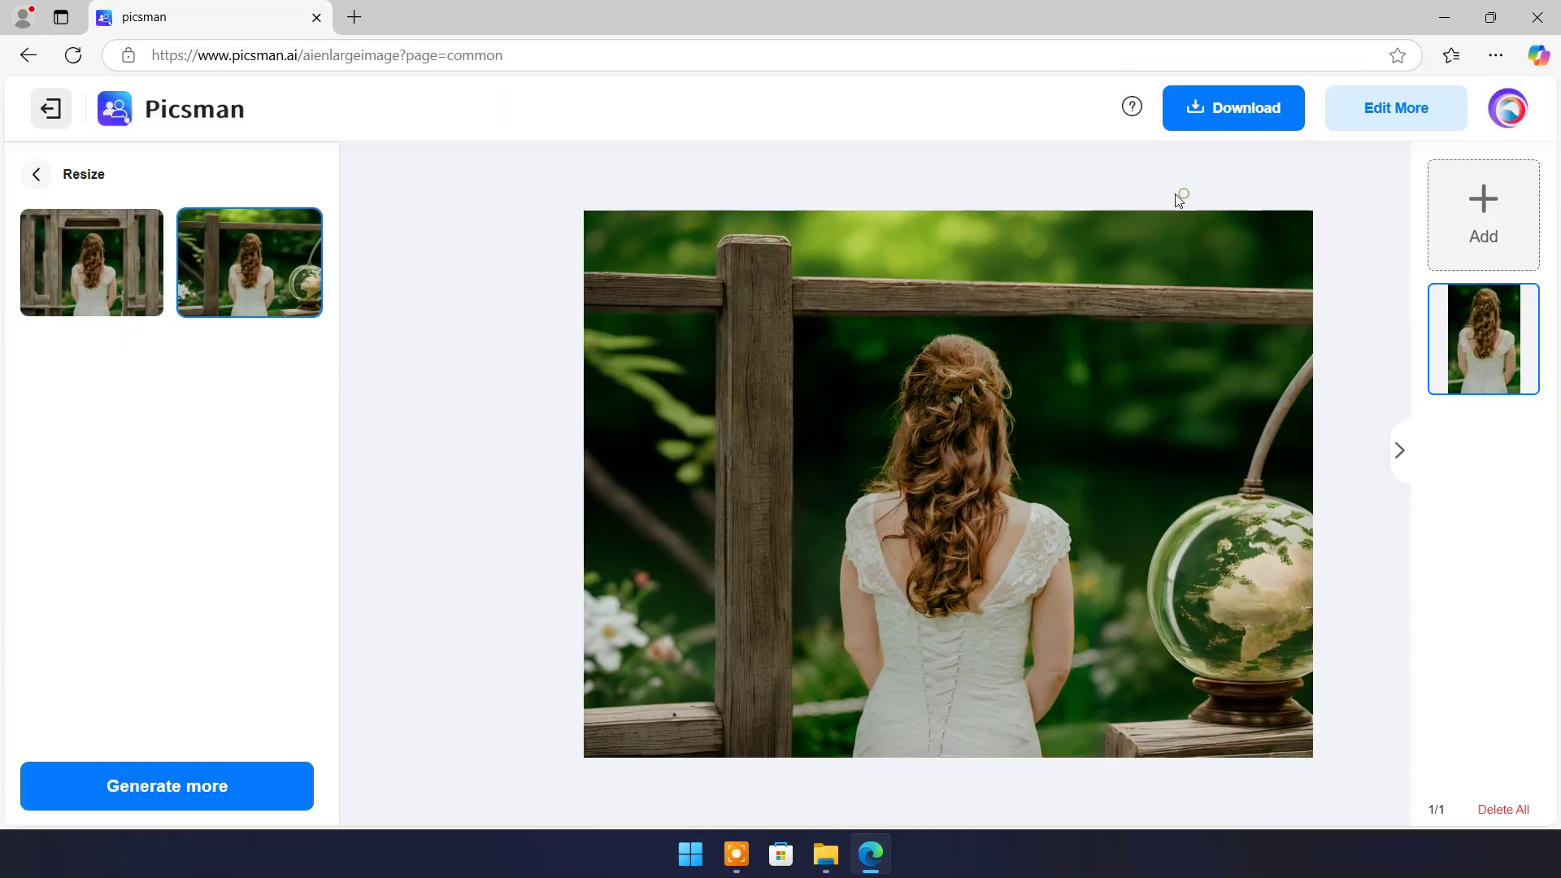
Reopen the AI Image Extender and upload the robin photo
click(35, 179)
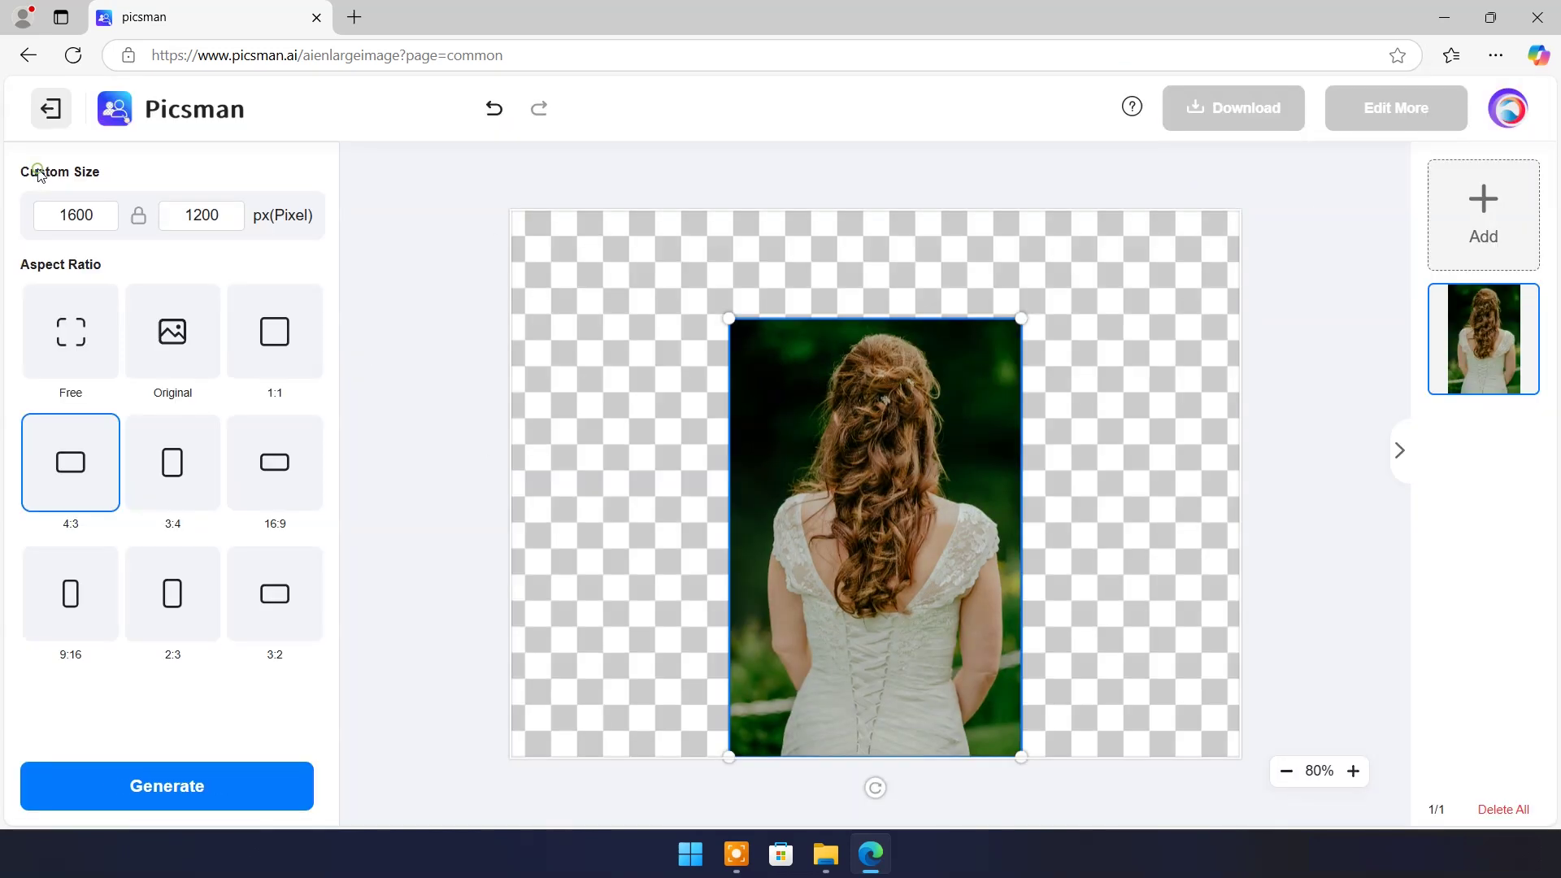
click(50, 108)
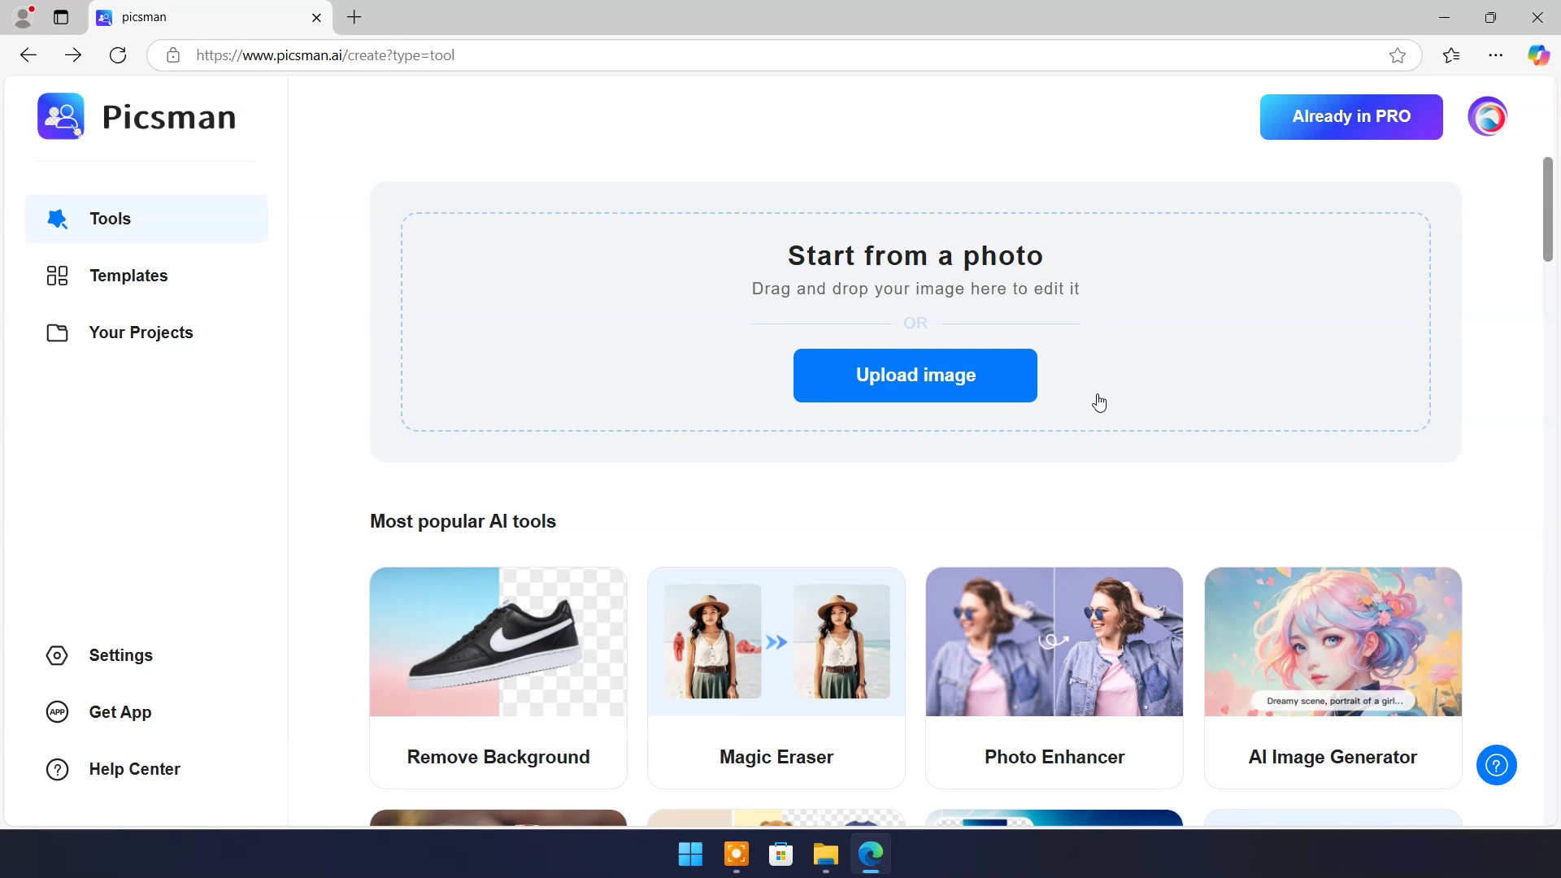
scroll(1103, 398, down, 6)
click(1073, 435)
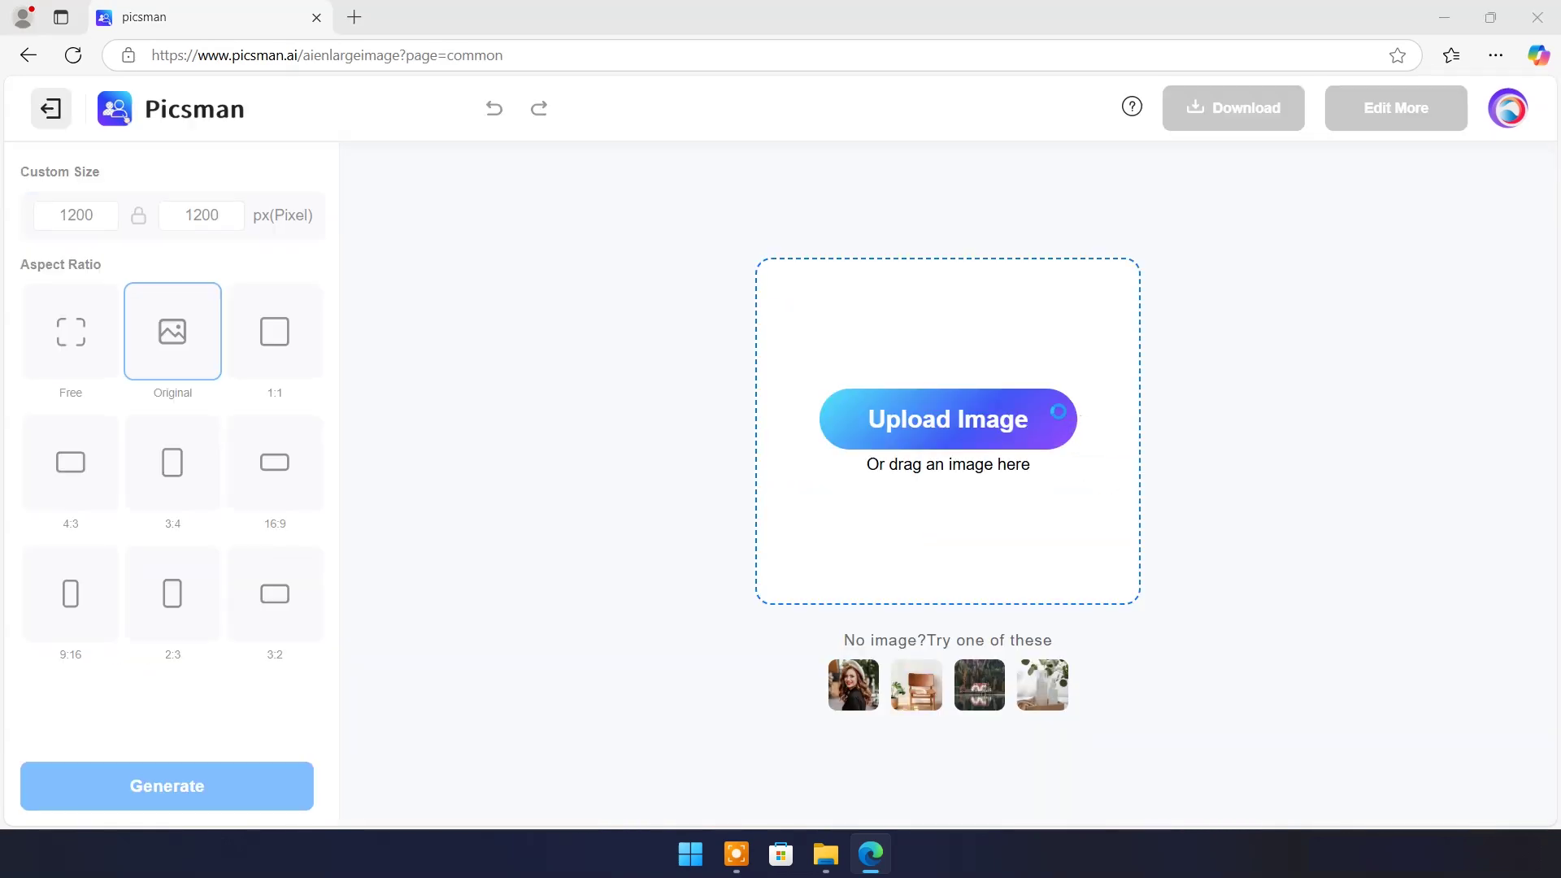
click(928, 446)
click(349, 171)
click(610, 450)
Set a 16:9 canvas, lower the robin slightly, generate, and view the original again
click(275, 488)
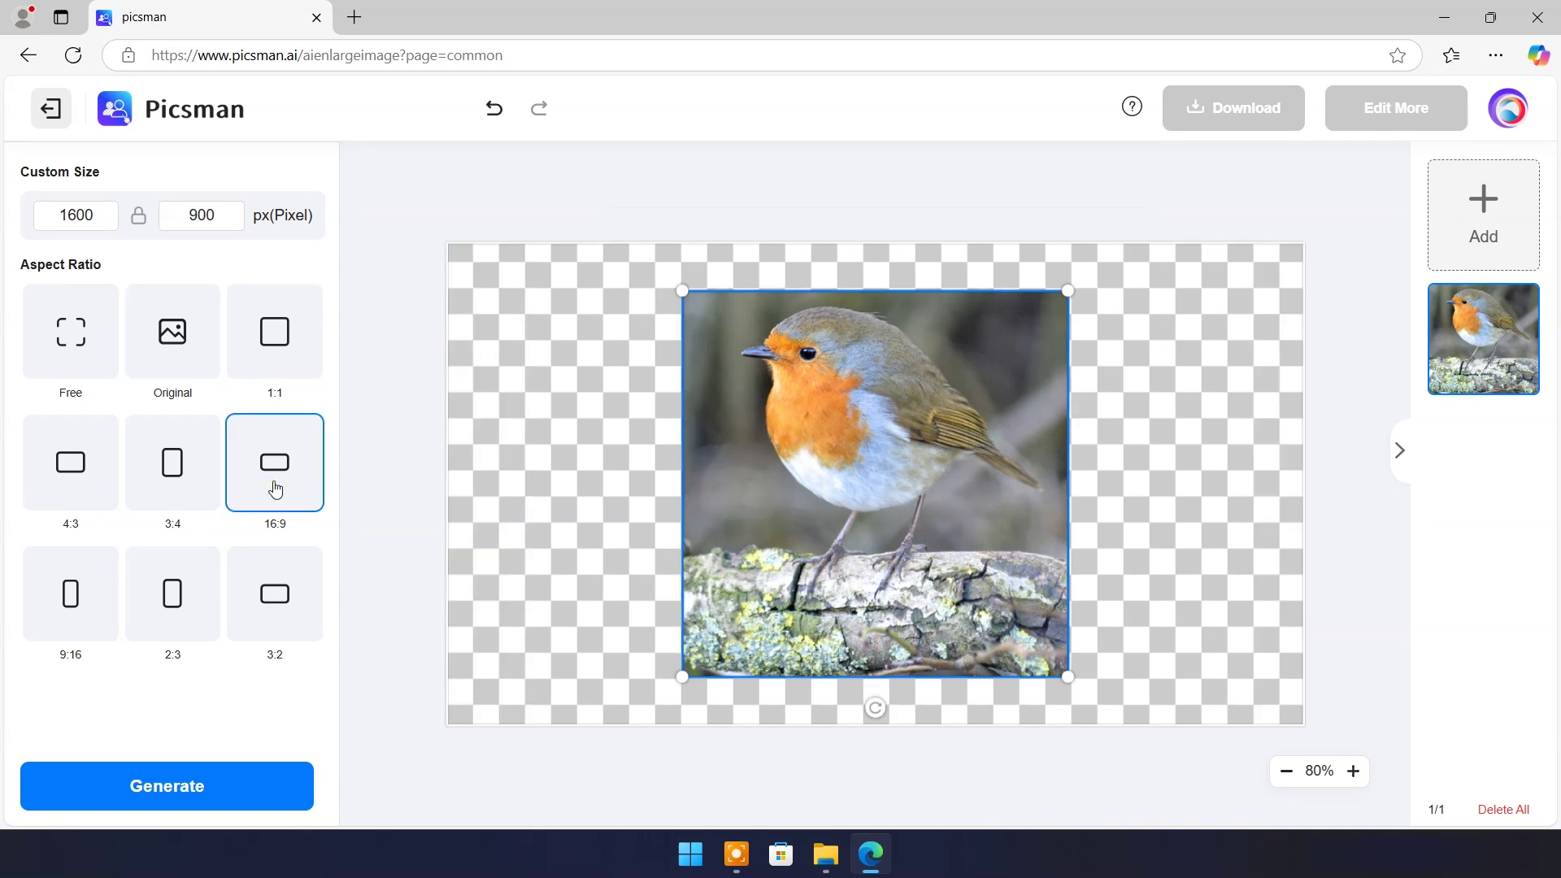
drag(906, 543, 905, 590)
click(216, 786)
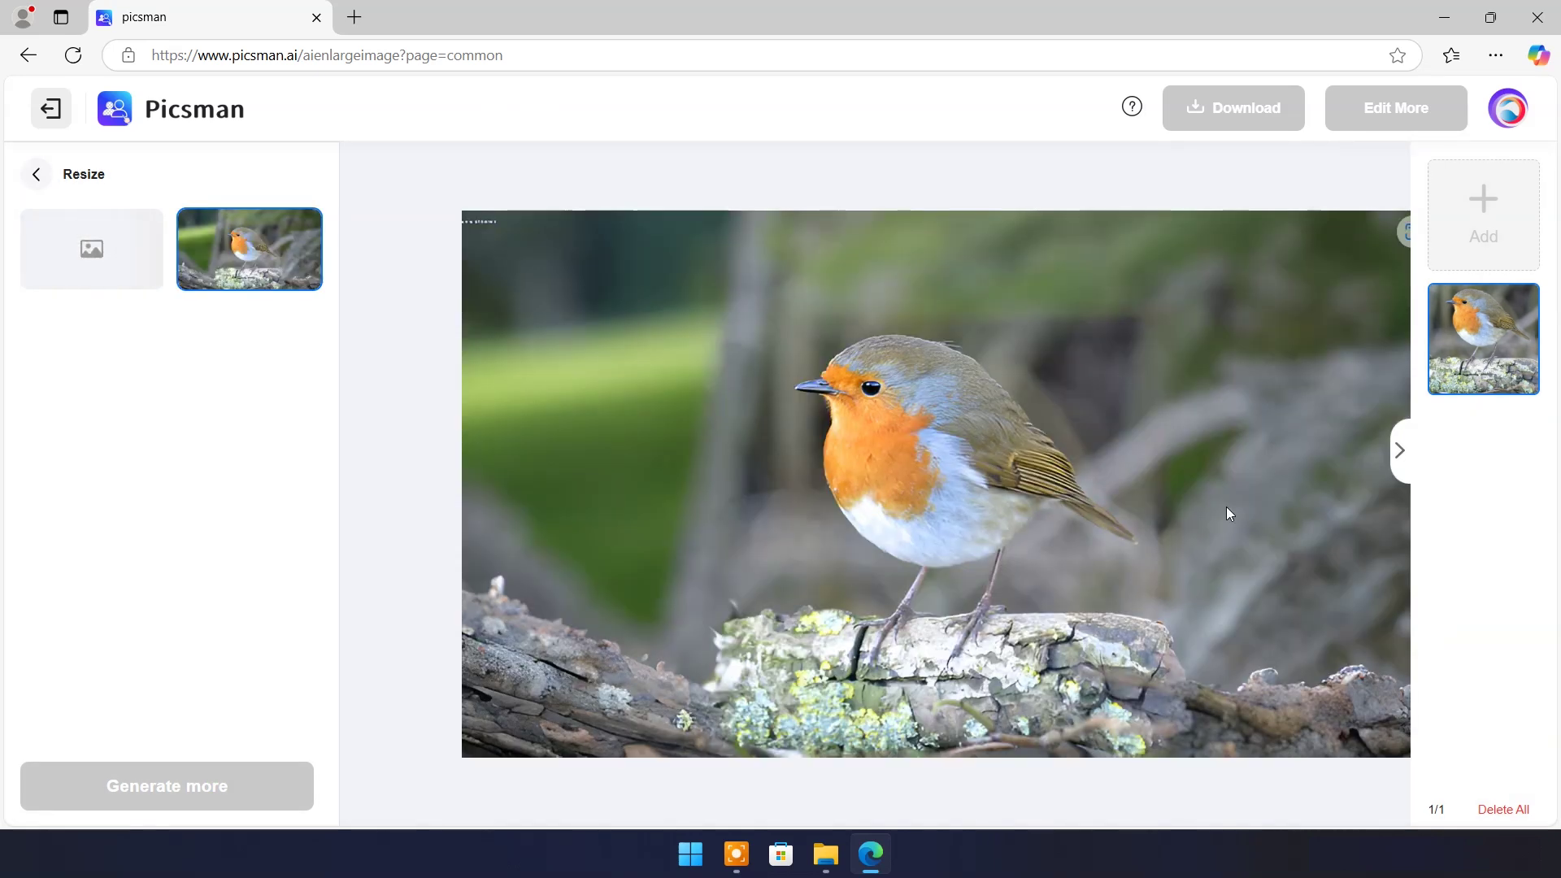
click(113, 262)
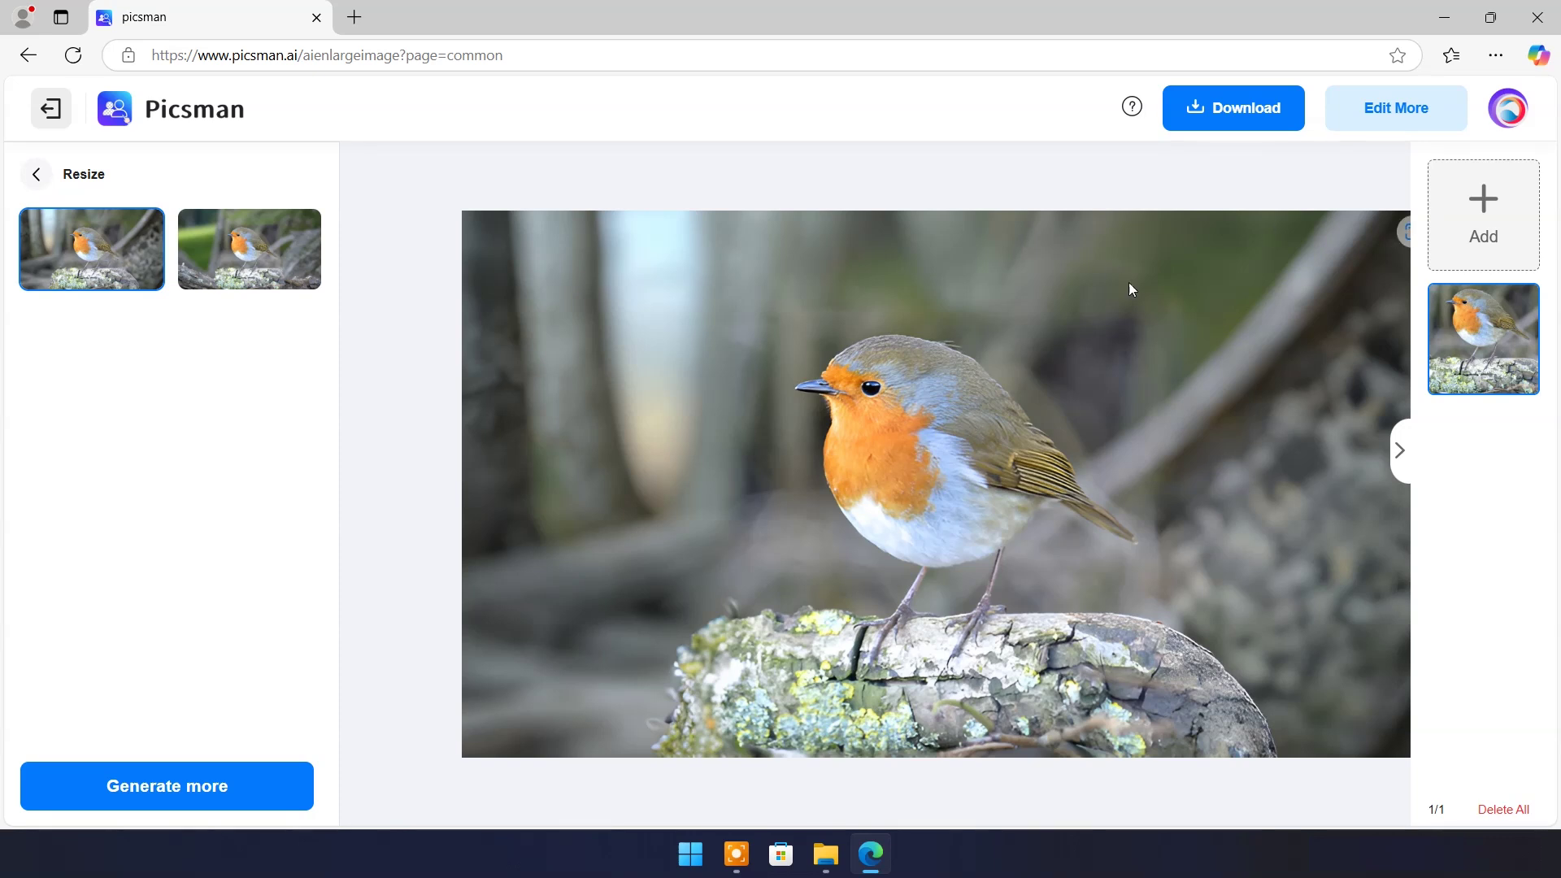
Download the widened robin as PNG, dismiss the suggestions, and return to the tools page
click(1222, 110)
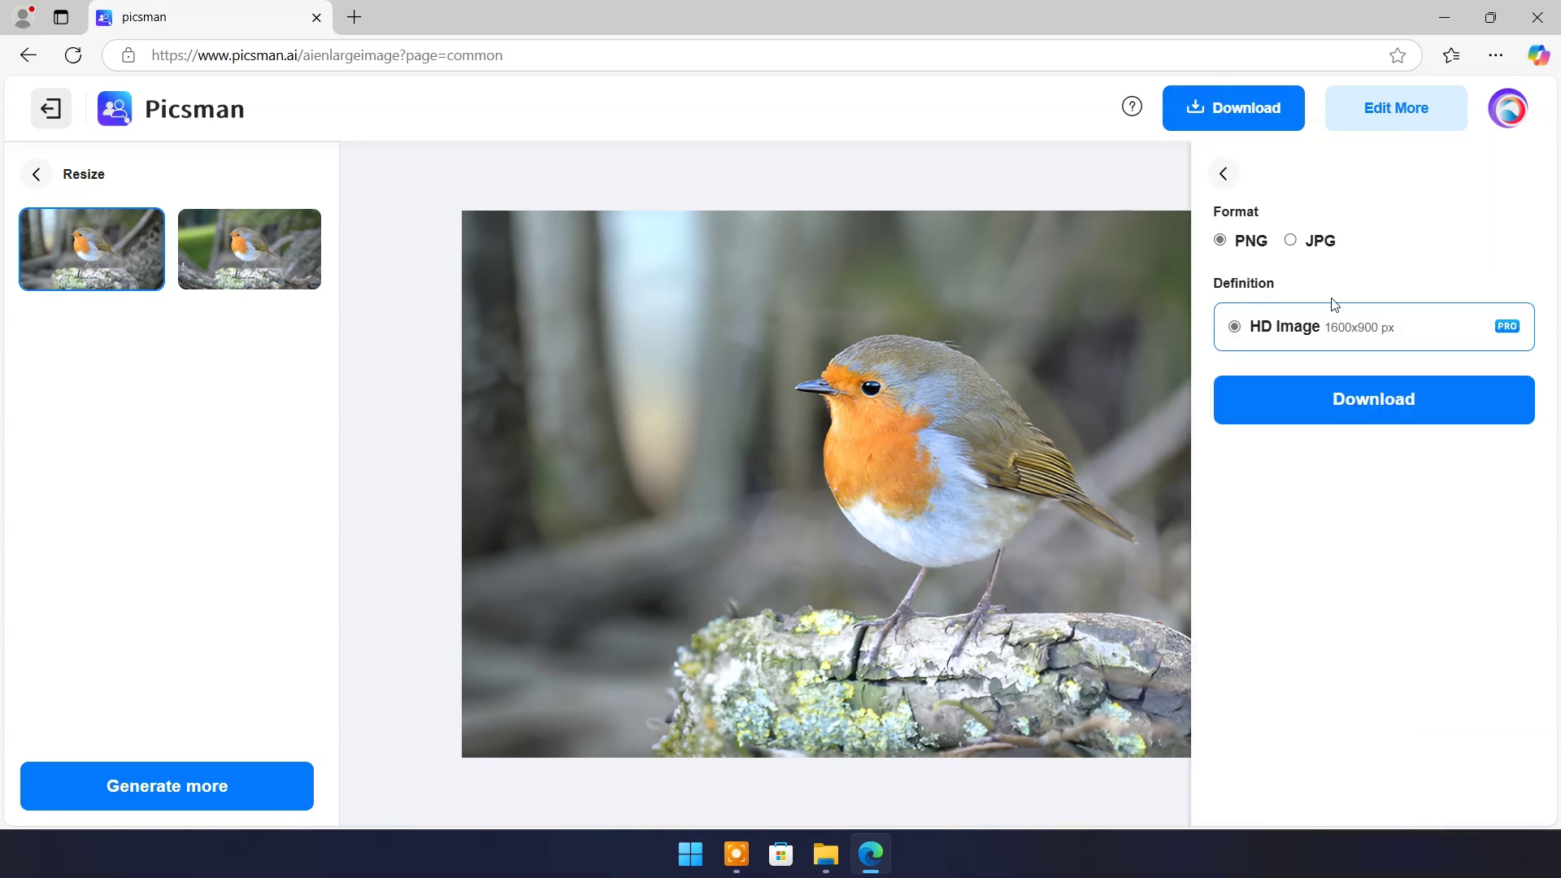
click(1371, 400)
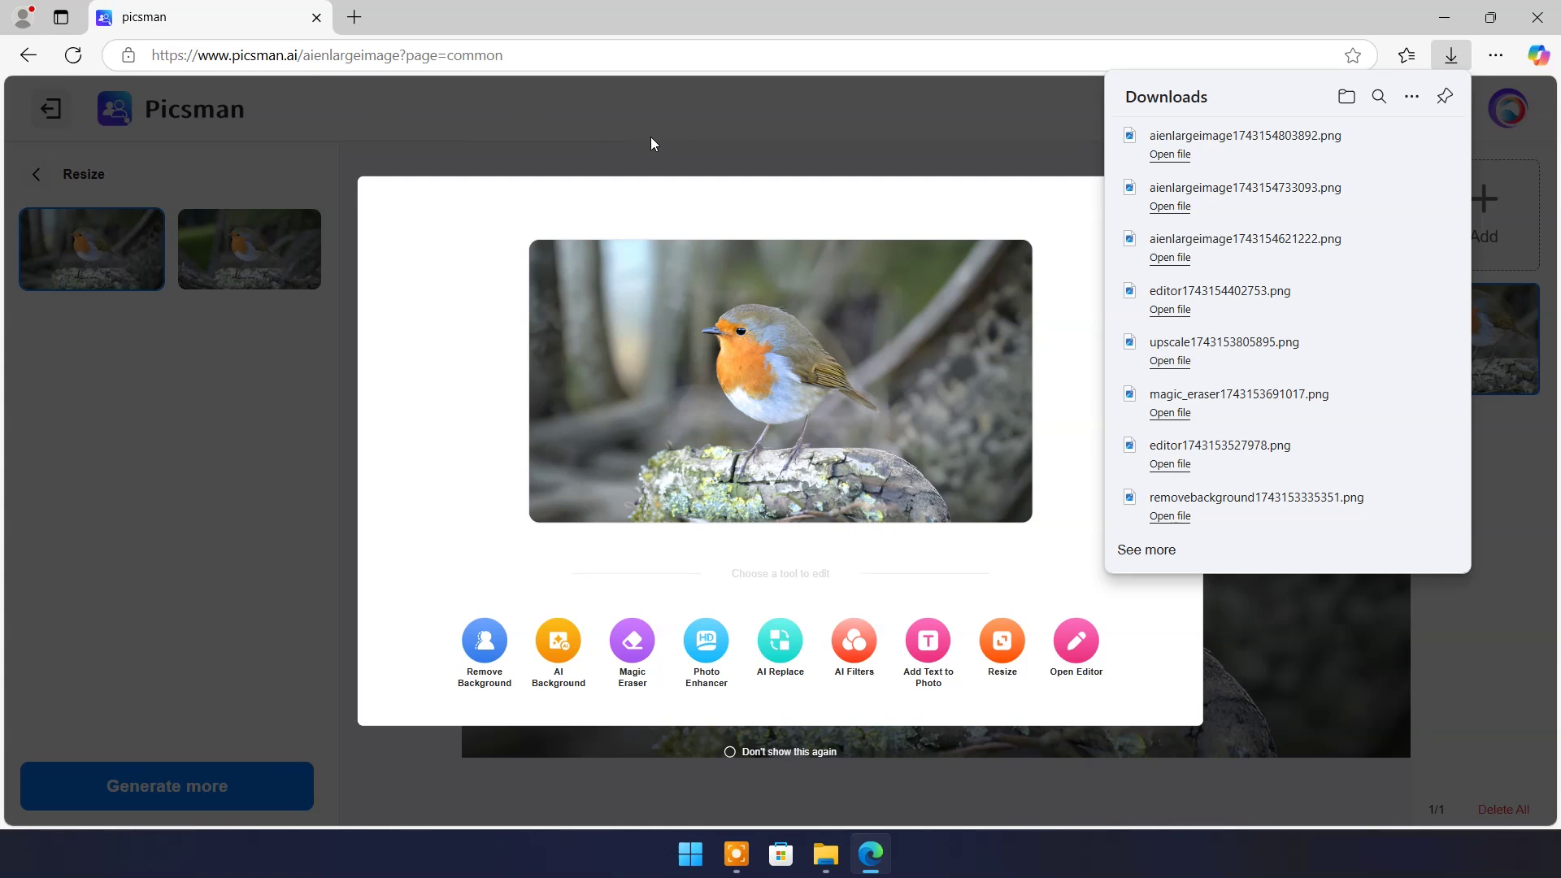
click(1187, 195)
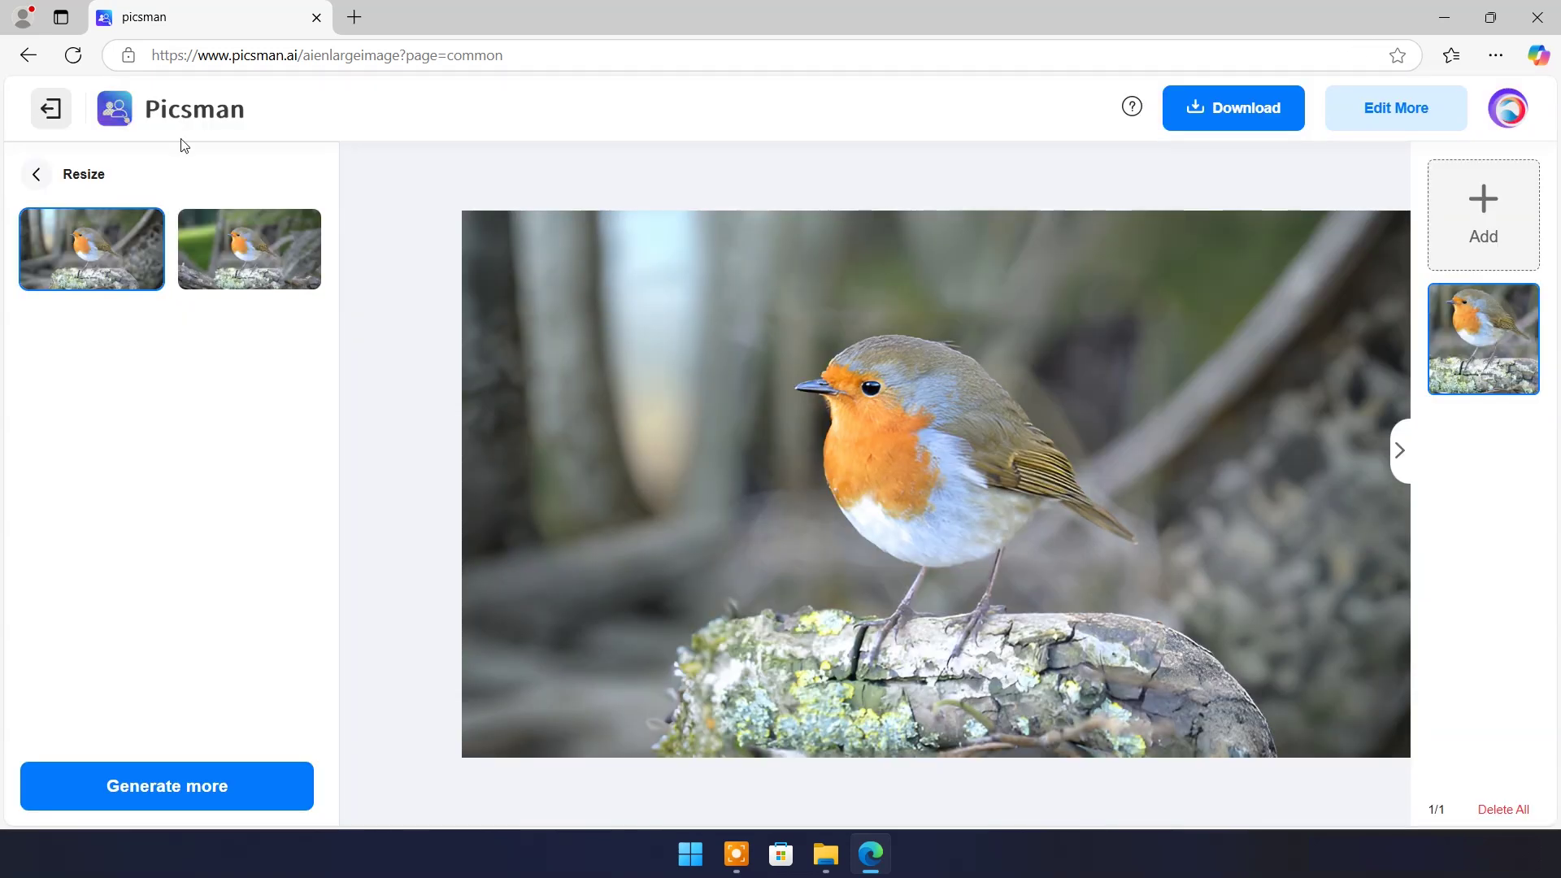
click(56, 112)
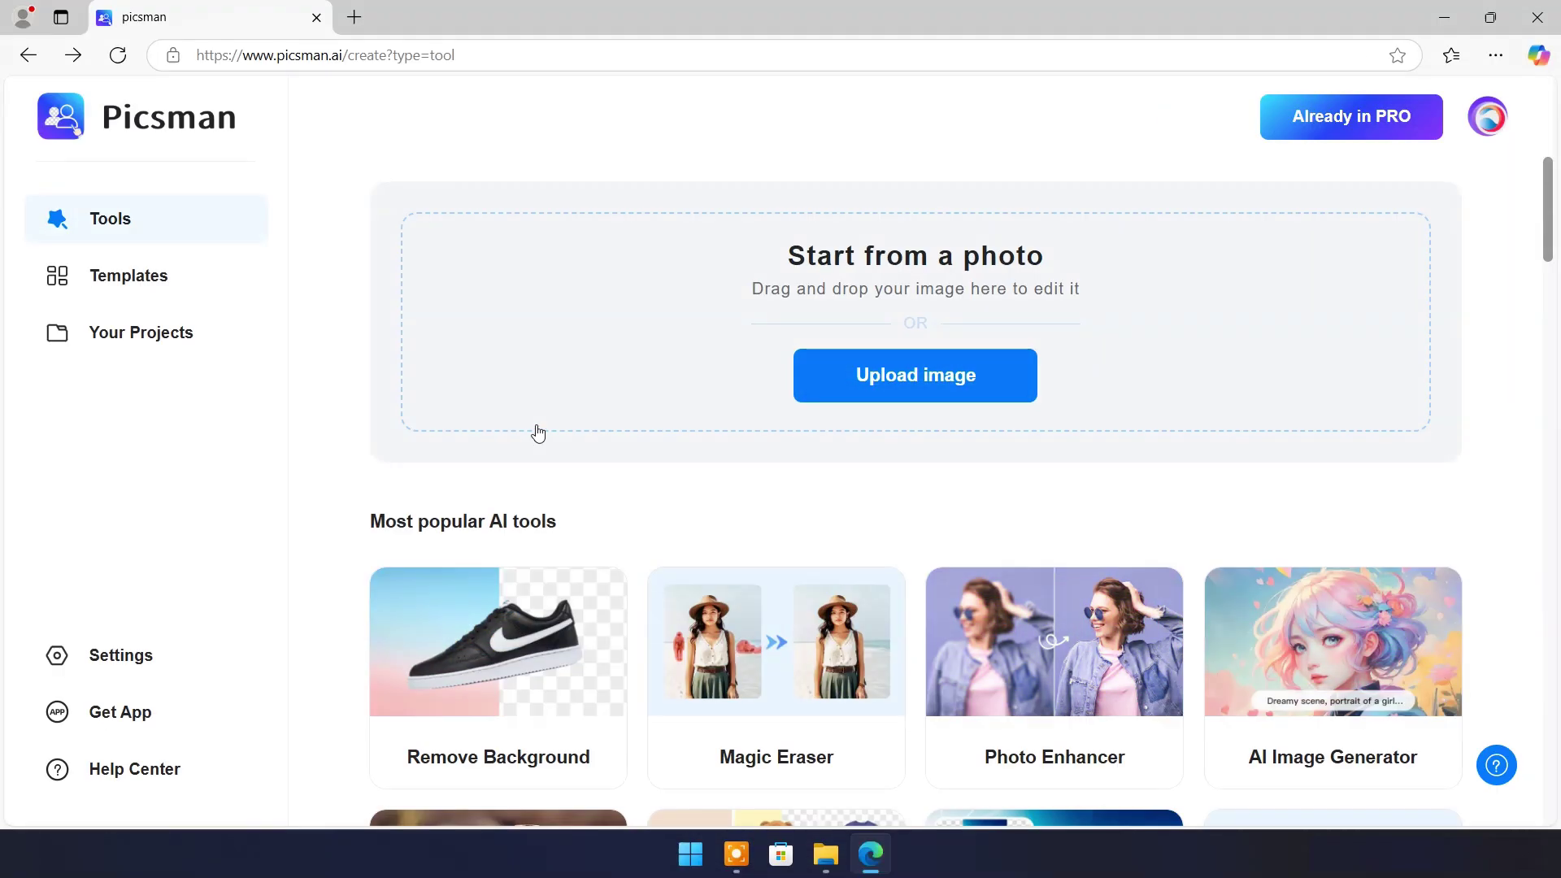
Open AI Replace and upload the photo of the woman in the yellow tracksuit
scroll(1123, 494, down, 3)
scroll(1123, 494, down, 3)
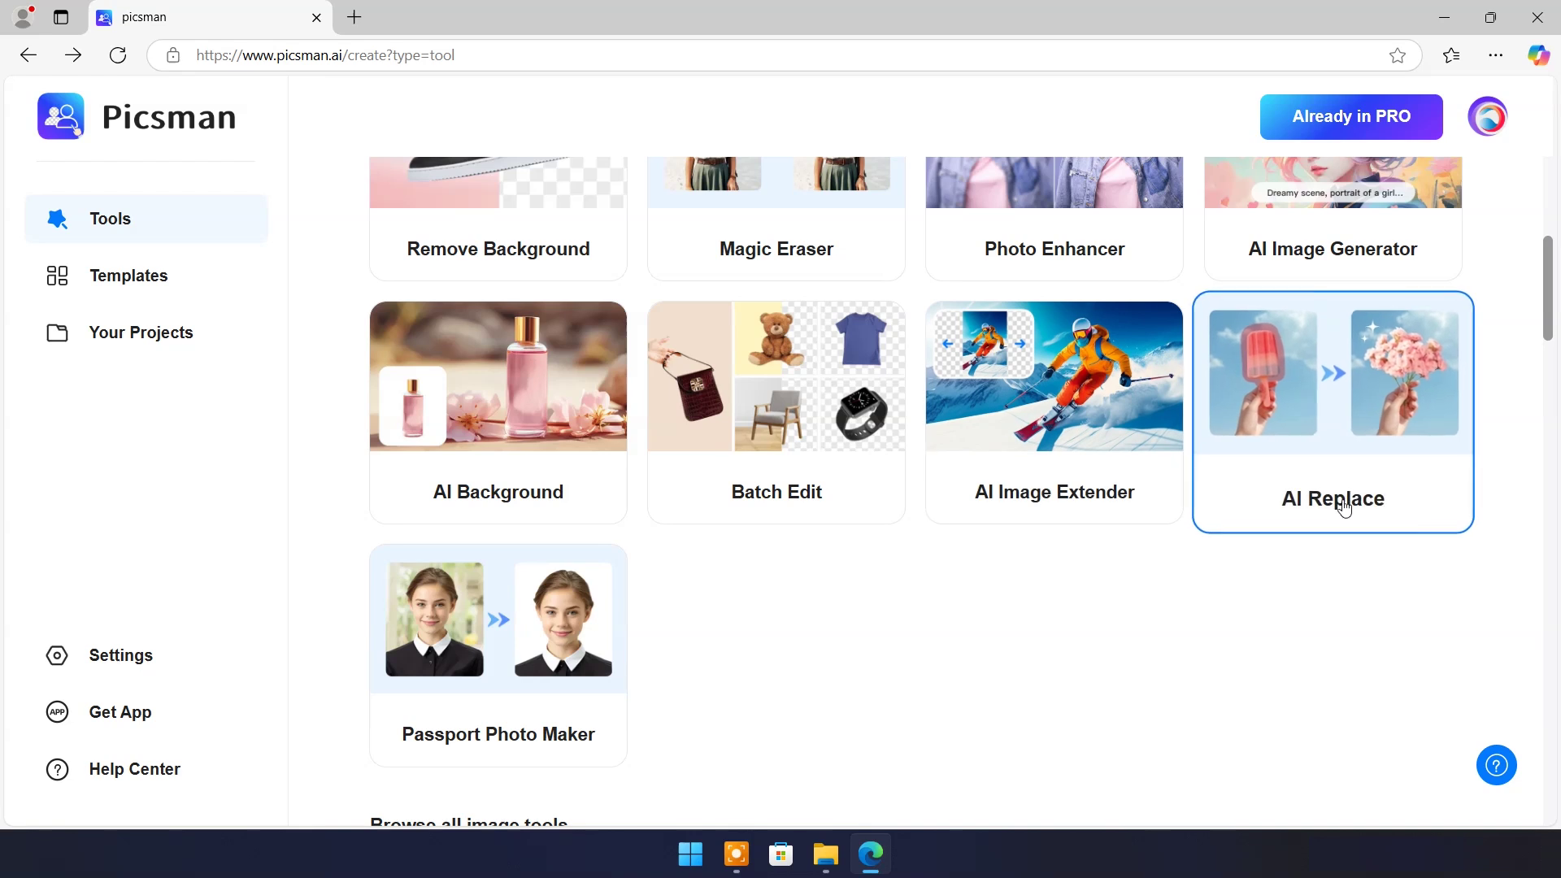
click(1339, 504)
click(950, 345)
click(470, 184)
click(626, 449)
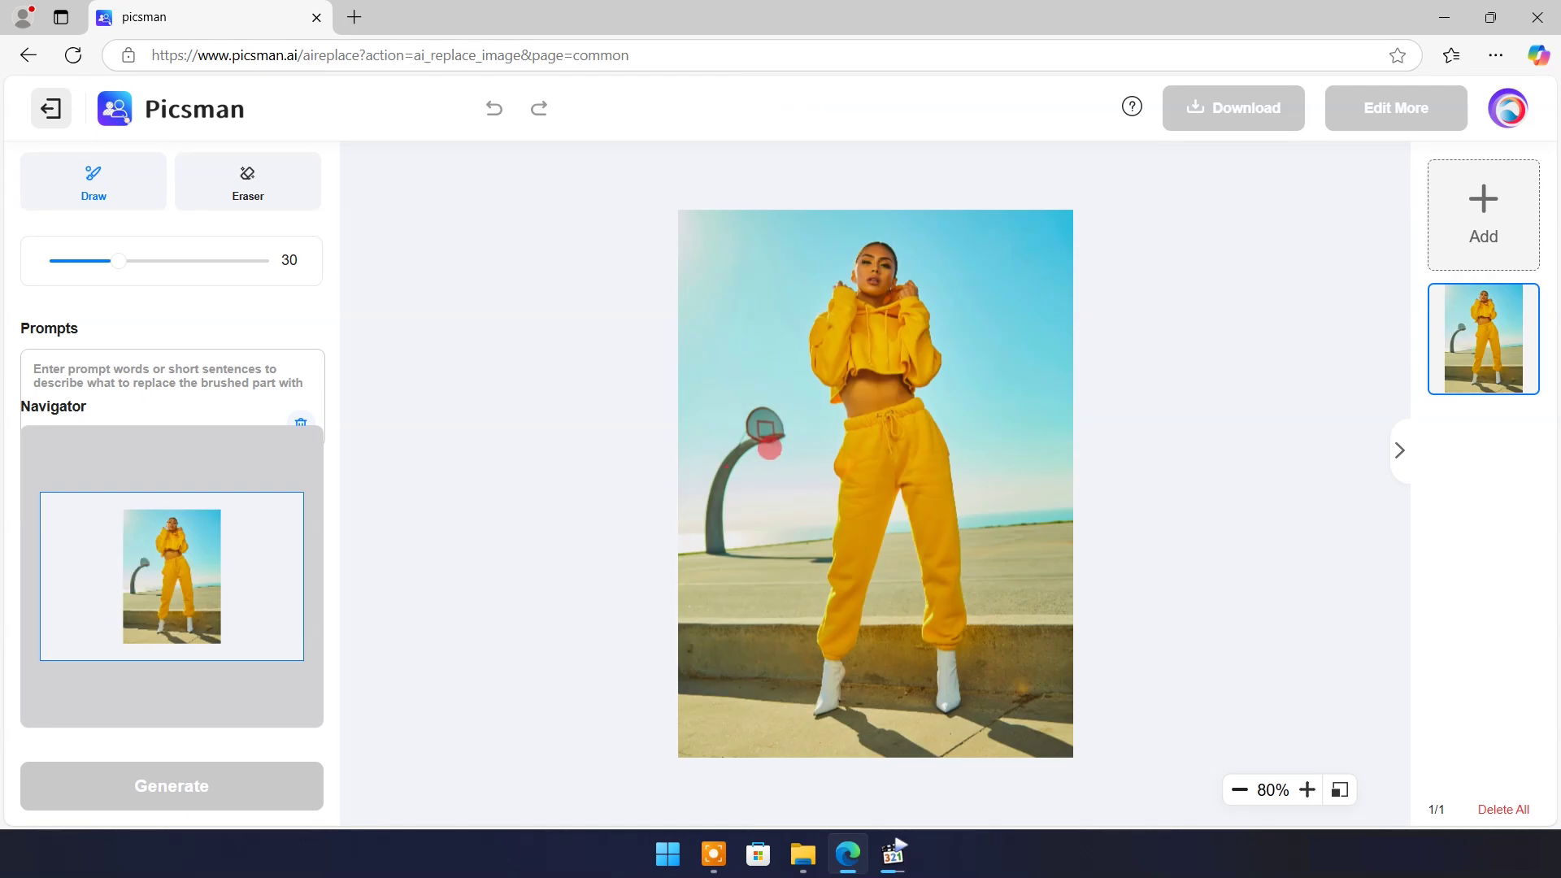
Brush a mask over the basketball hoop and generate its replacement with the prompt 'green'
mouse_move(750, 416)
mouse_down()
mouse_move(771, 445)
mouse_move(764, 423)
mouse_move(737, 497)
mouse_move(717, 424)
mouse_move(688, 444)
mouse_move(681, 560)
mouse_move(813, 558)
mouse_up()
mouse_move(718, 561)
mouse_down()
mouse_move(713, 514)
mouse_move(774, 510)
mouse_move(754, 407)
mouse_move(689, 402)
mouse_up()
drag(739, 543, 776, 430)
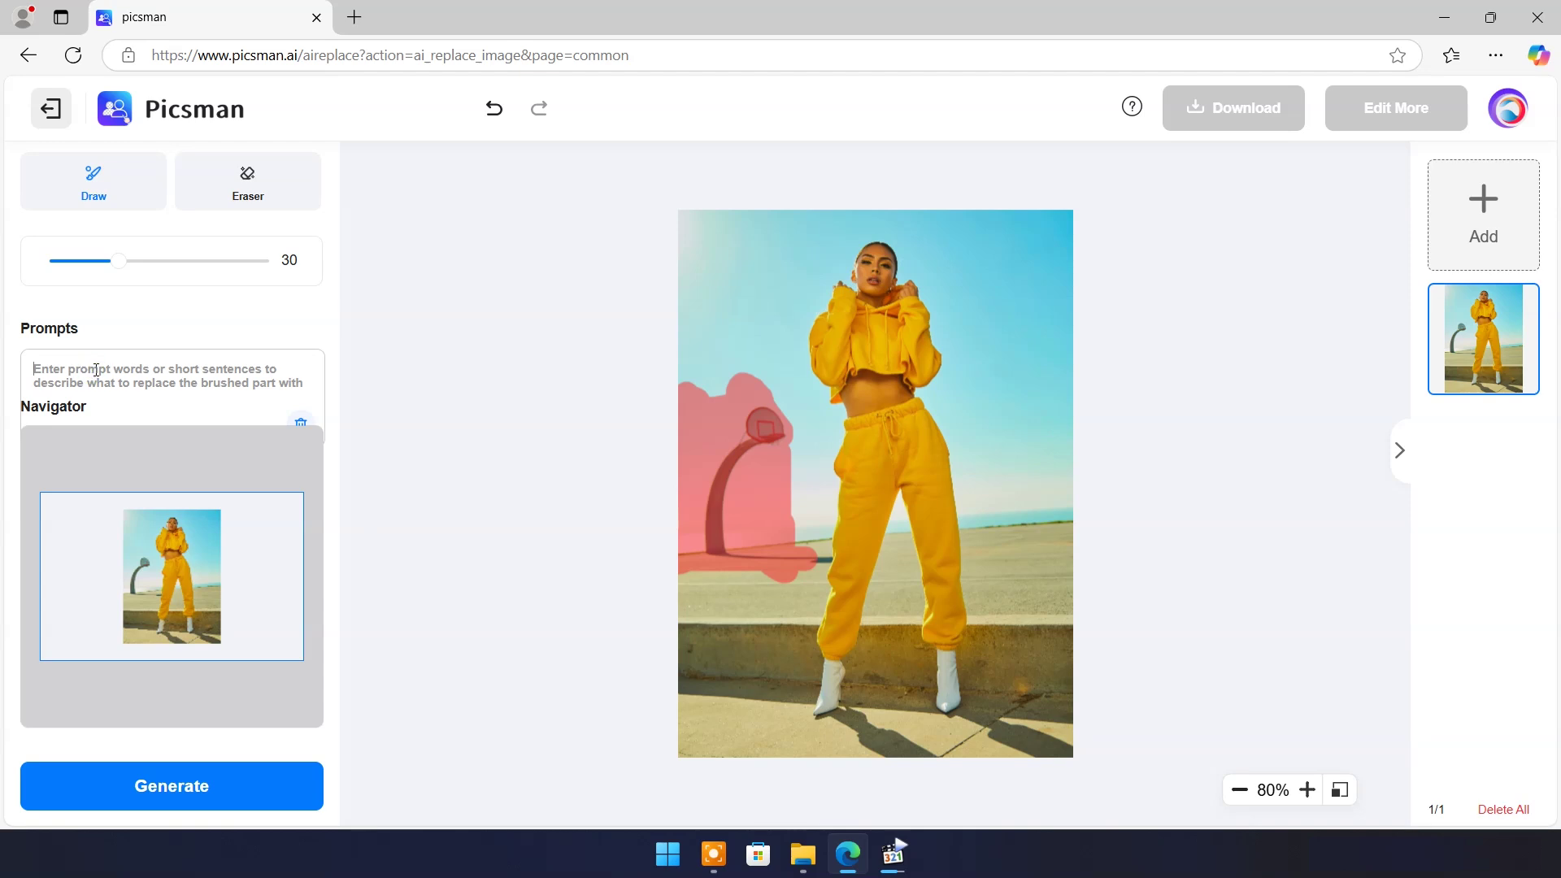
text(green tree)
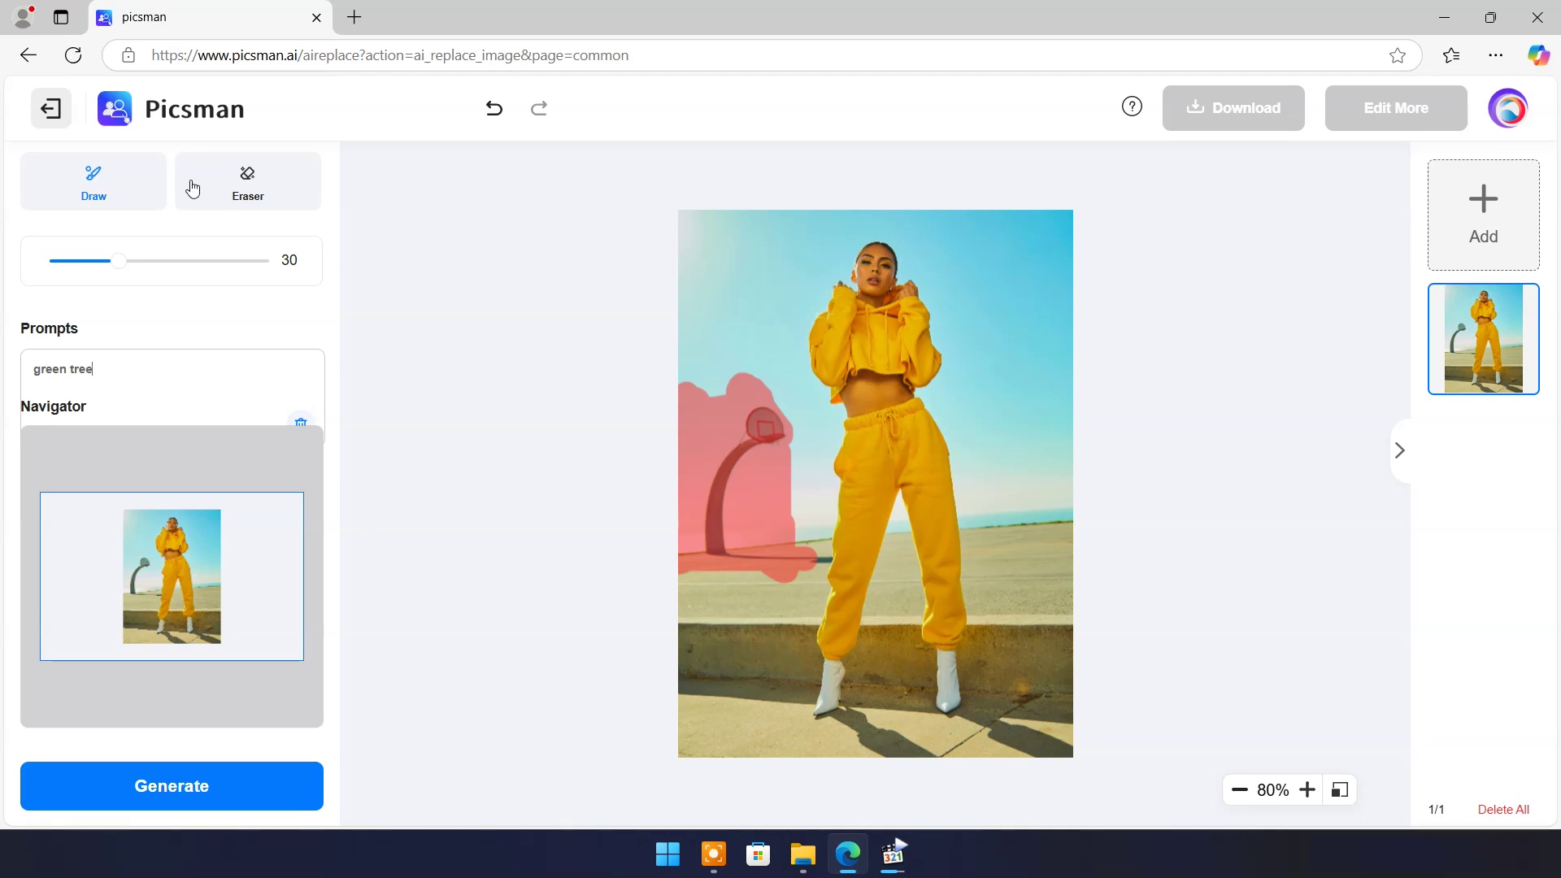
click(174, 787)
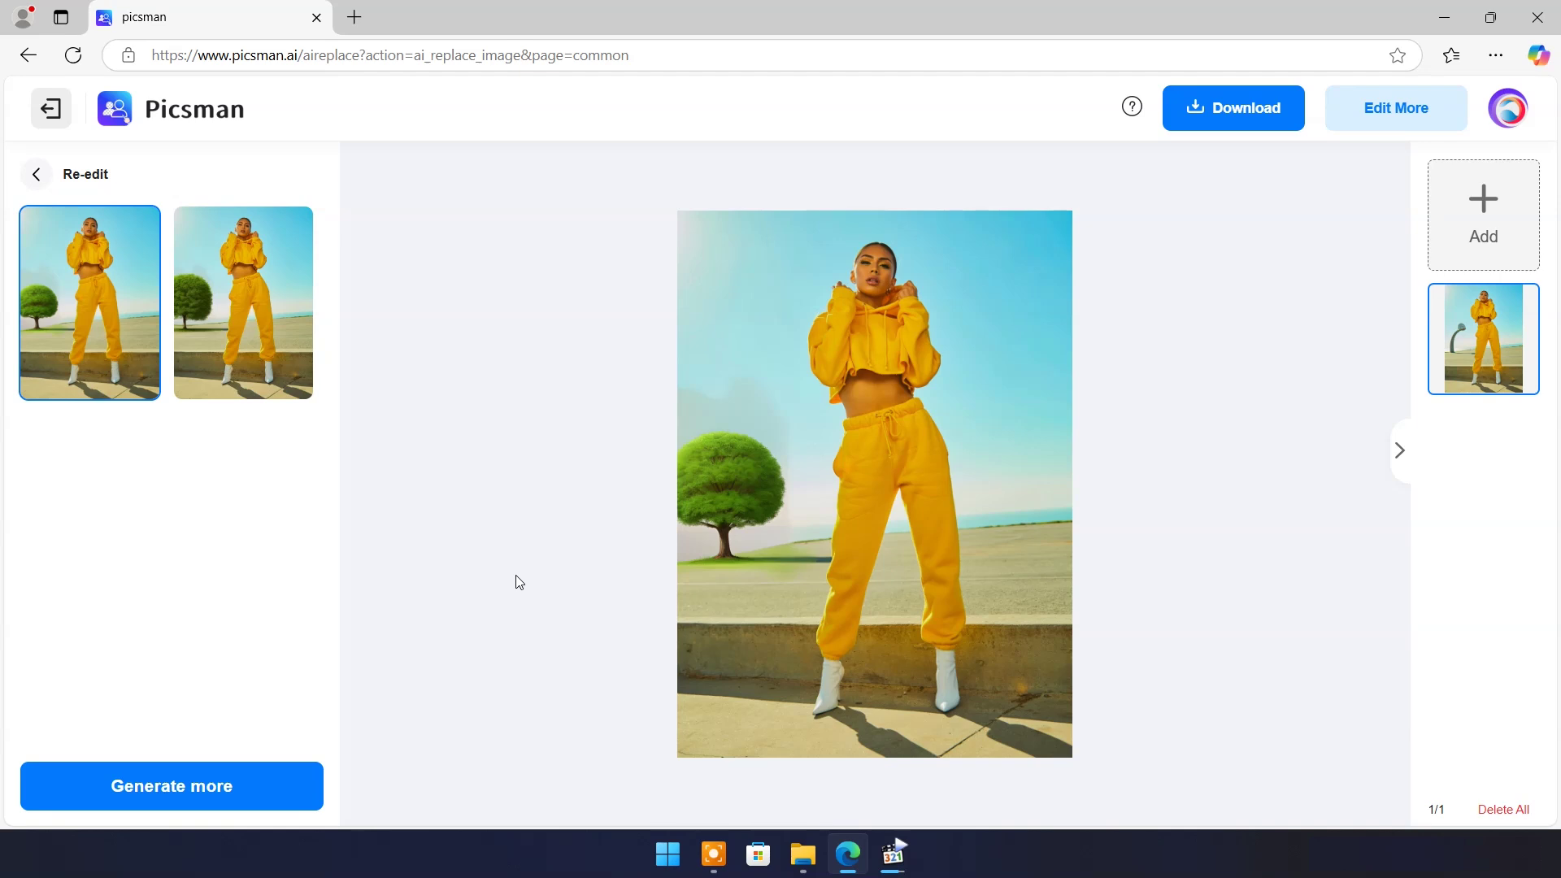
Compare the two tree results and generate more tree versions
click(255, 318)
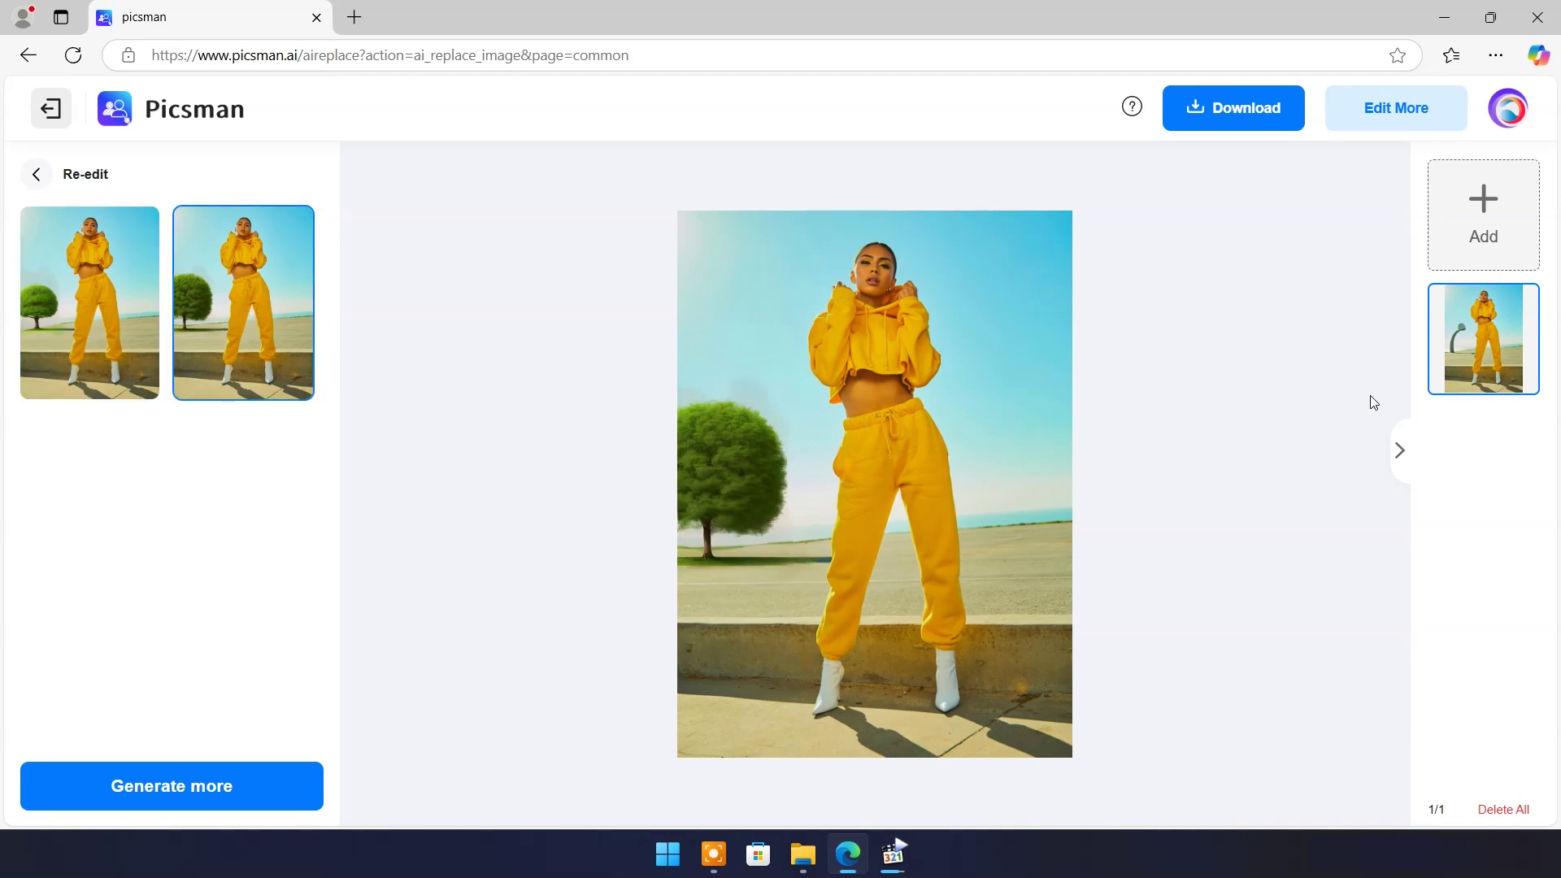
click(108, 351)
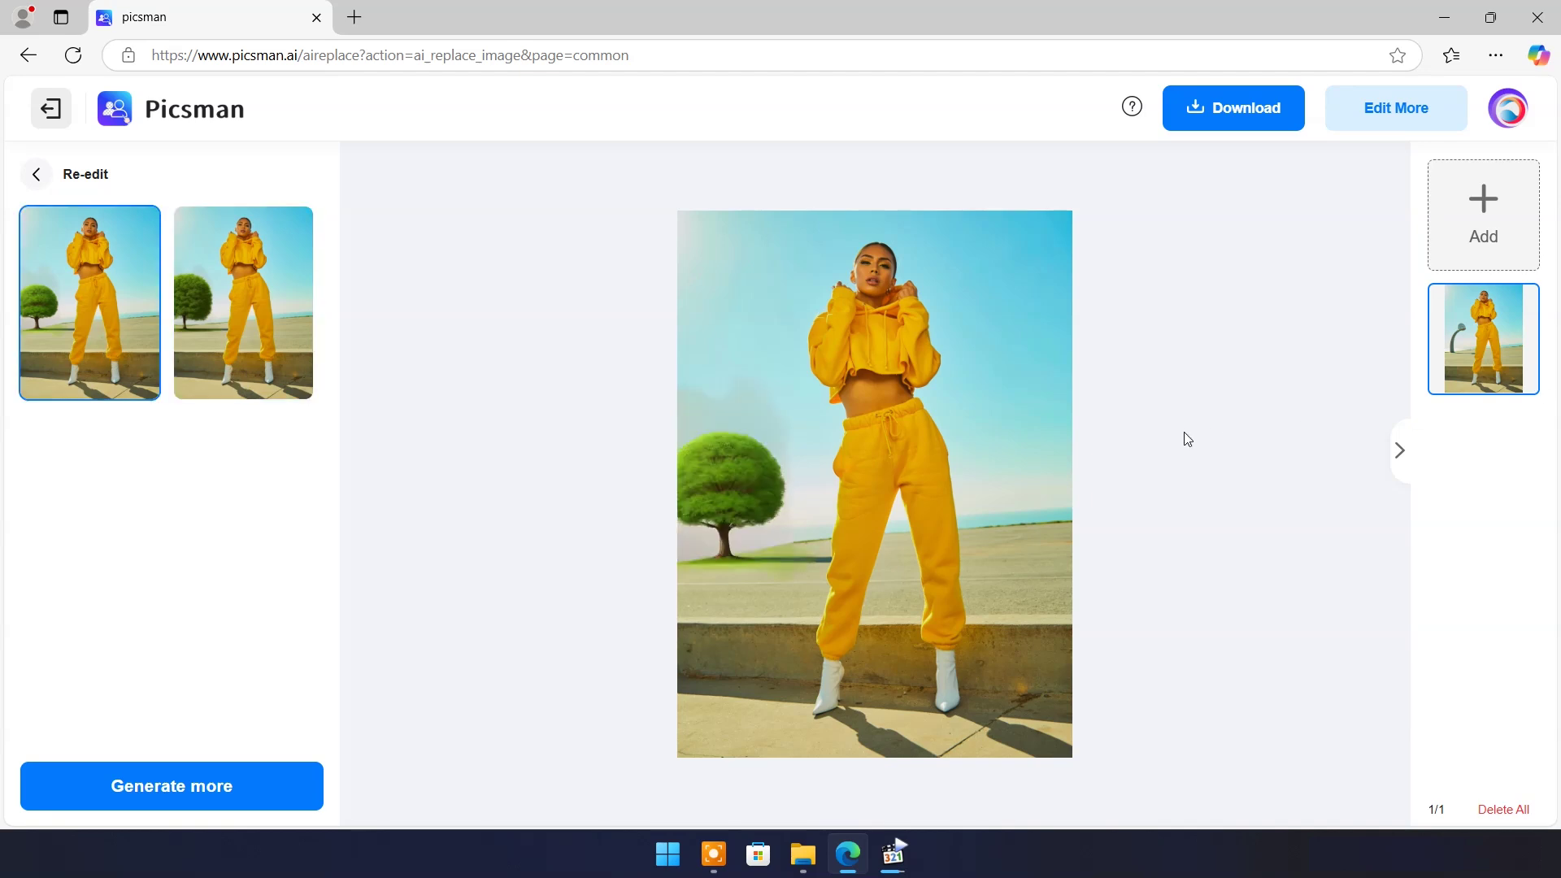
click(170, 776)
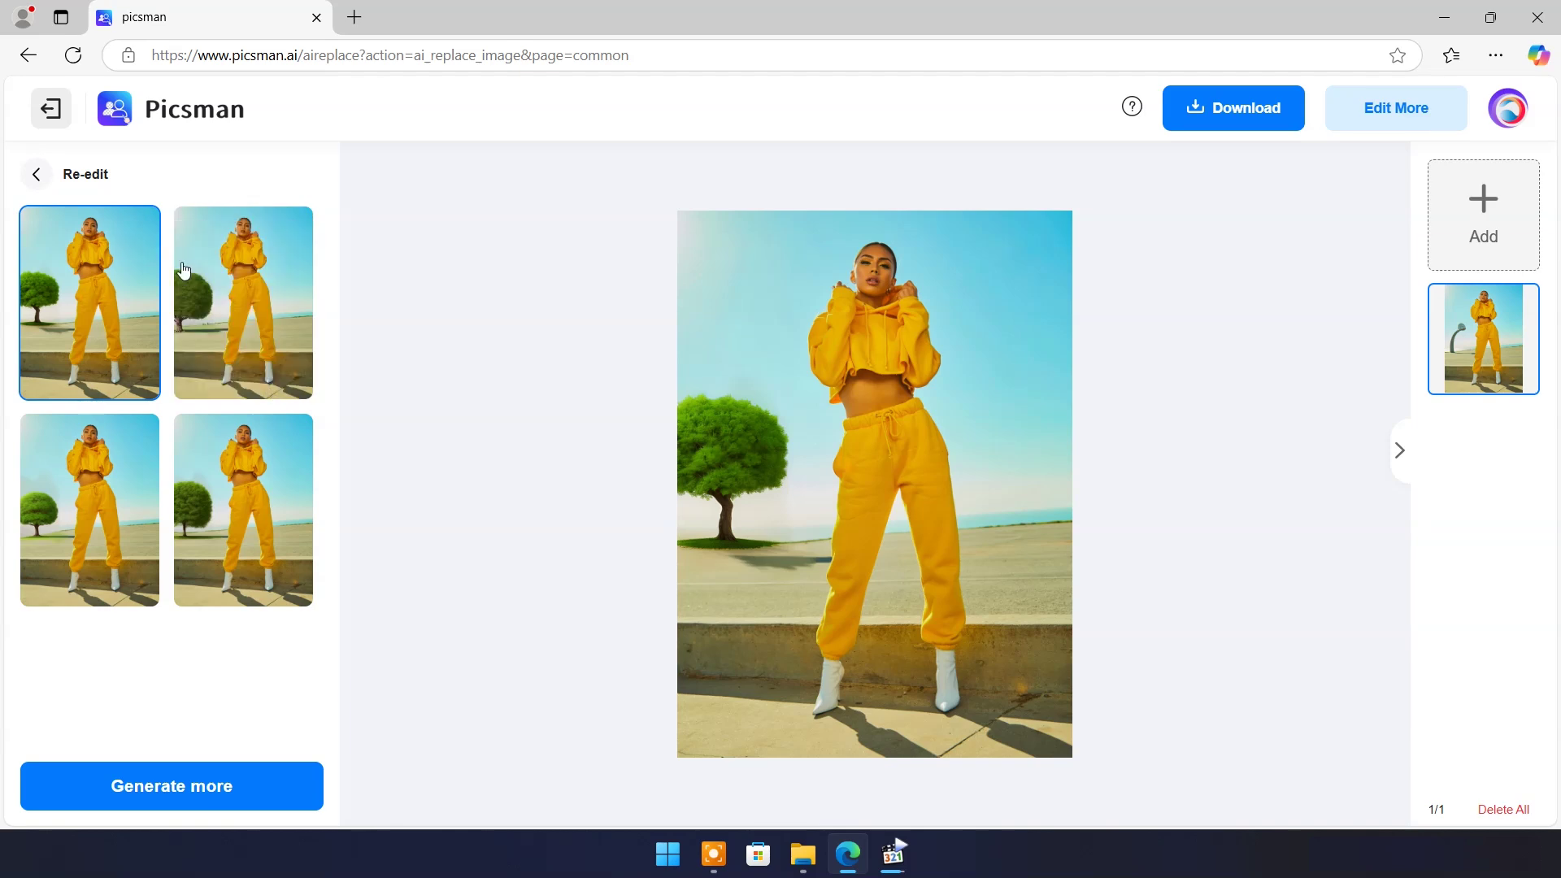
Choose the version with the larger tree and download it as a PNG
click(214, 311)
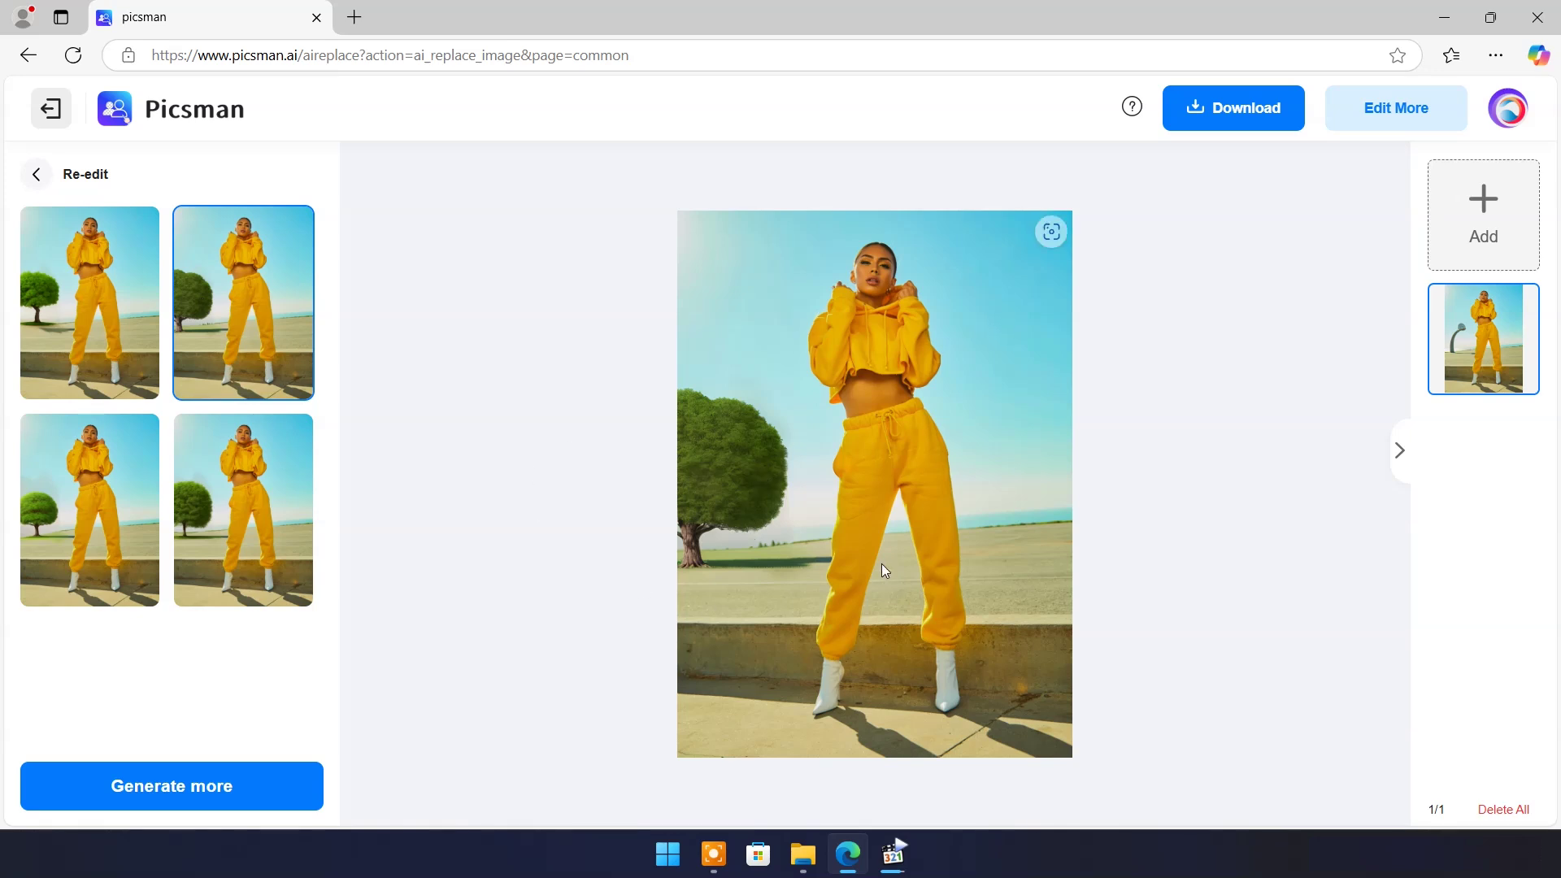
click(1227, 122)
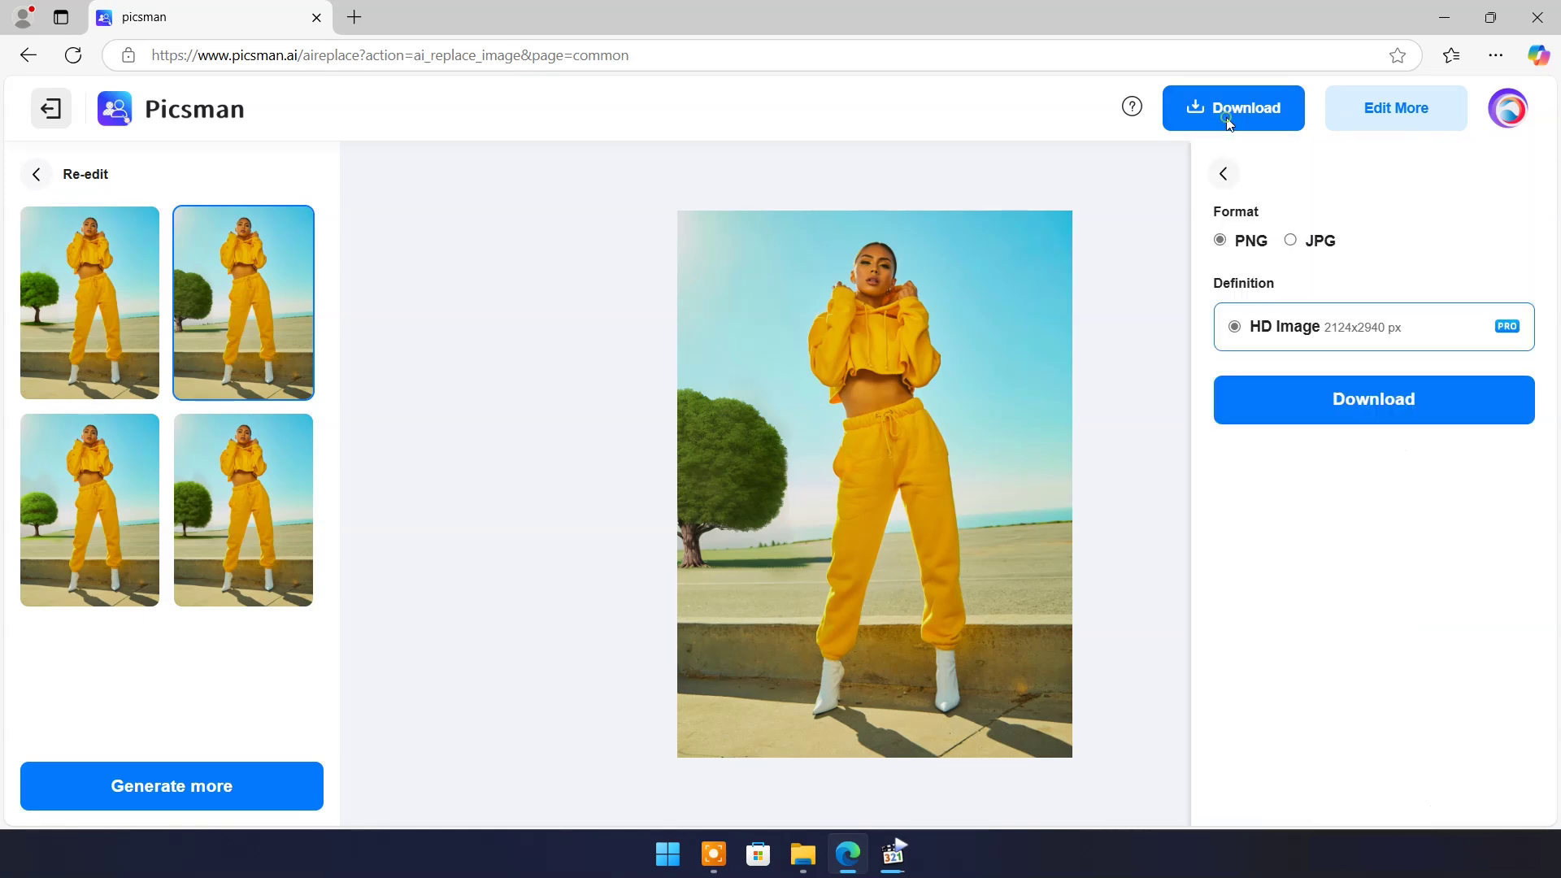
click(1366, 416)
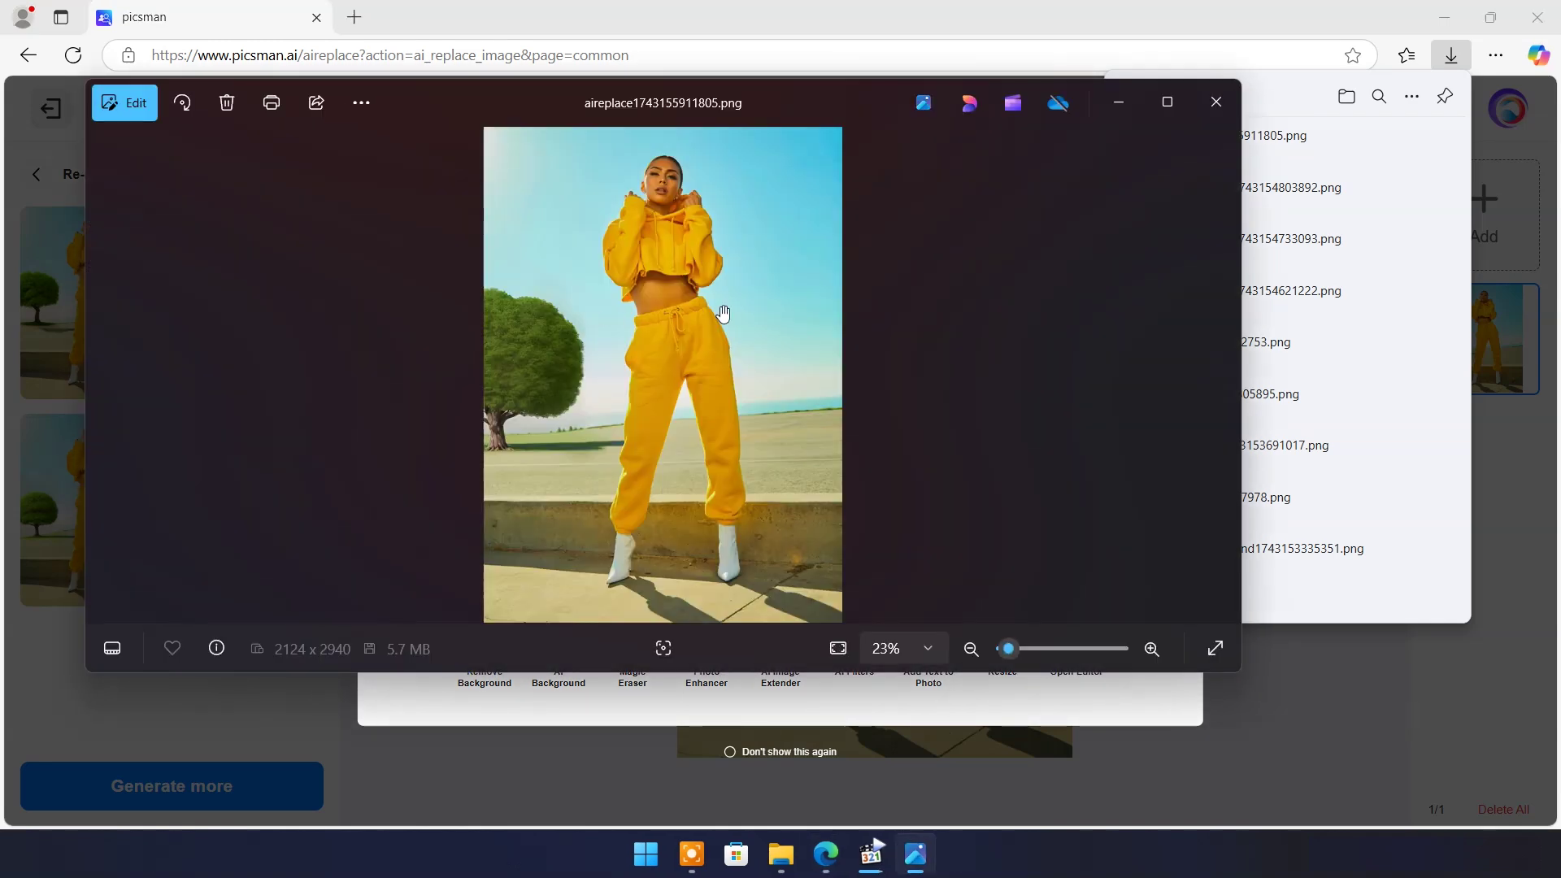
Check the tree and legs in the downloaded photo, then close Photos and the Picsman pop-up
drag(529, 504, 477, 401)
scroll(383, 481, up, 3)
drag(383, 481, 485, 352)
scroll(521, 331, down, 5)
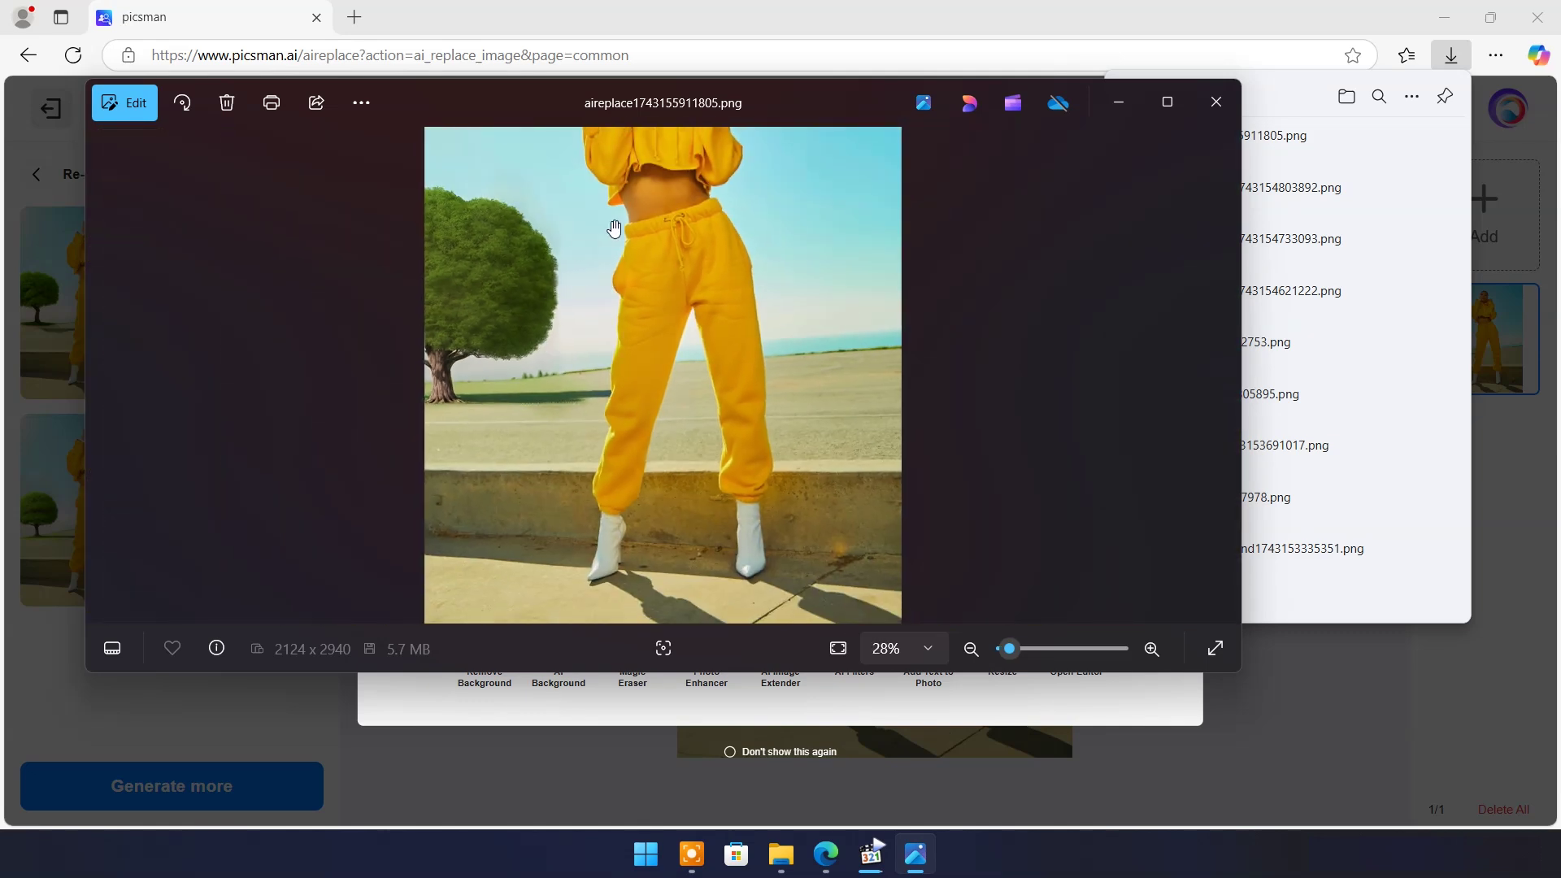
click(1216, 102)
click(1216, 213)
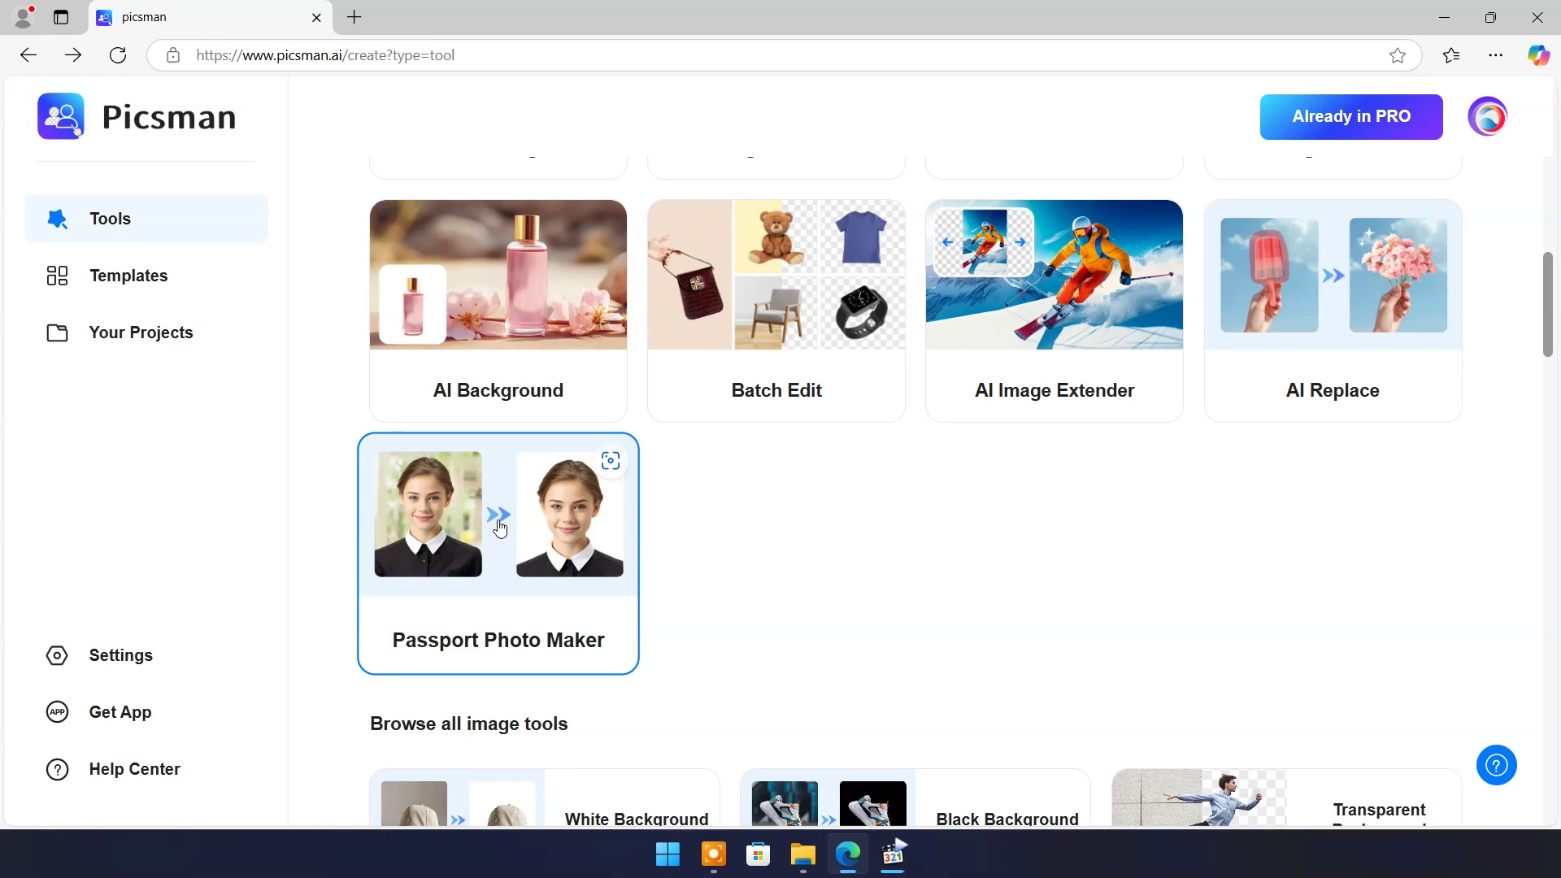
Upload the curly-haired woman's portrait into Passport Photo Maker
scroll(501, 521, up, 1)
click(502, 616)
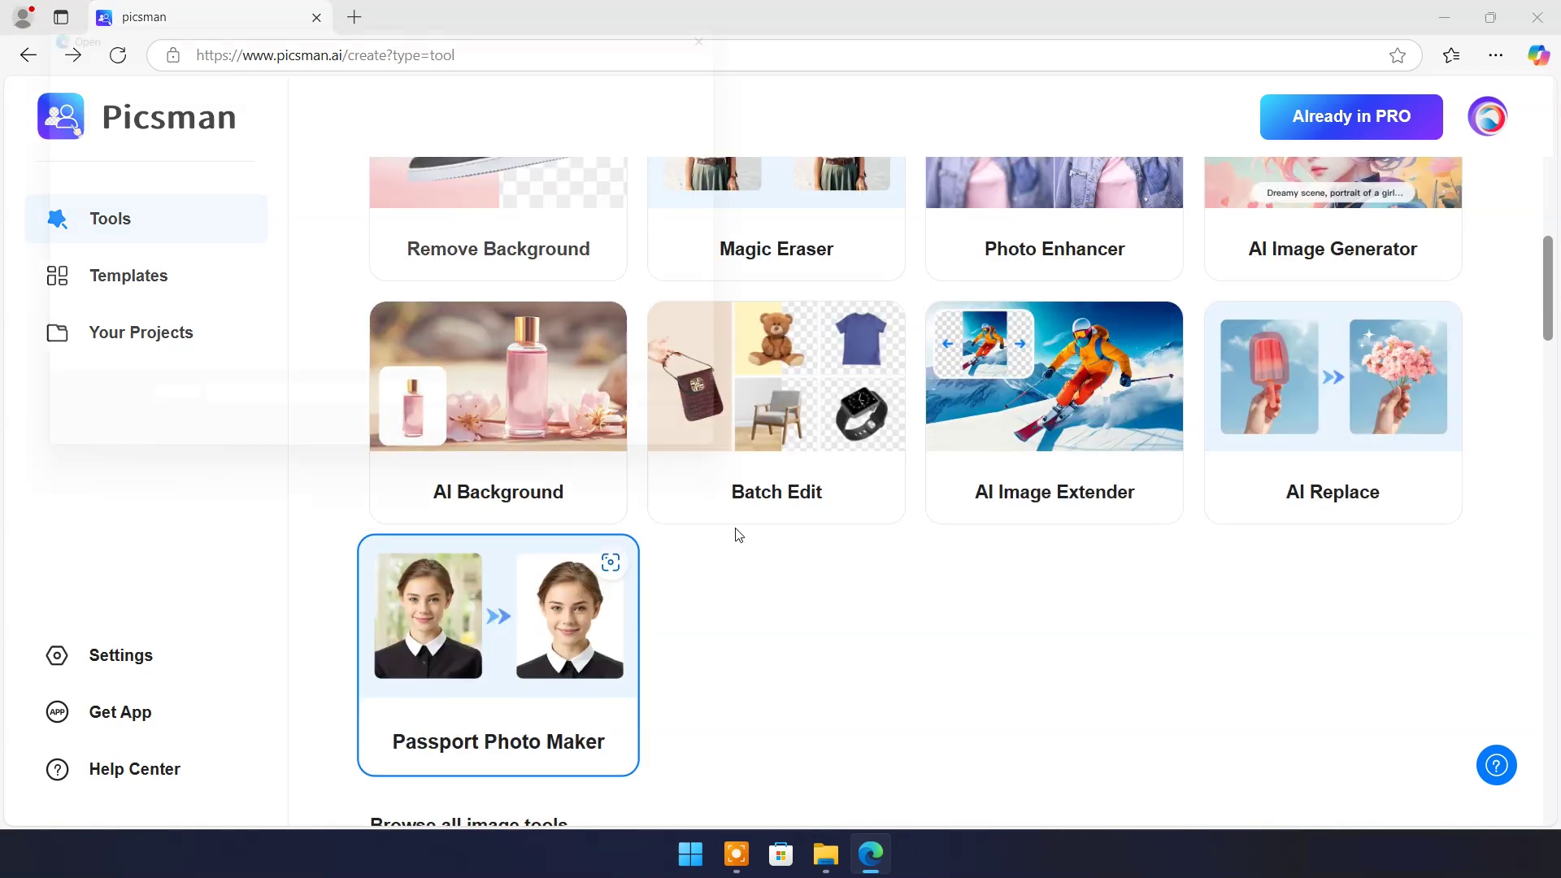
scroll(309, 279, down, 2)
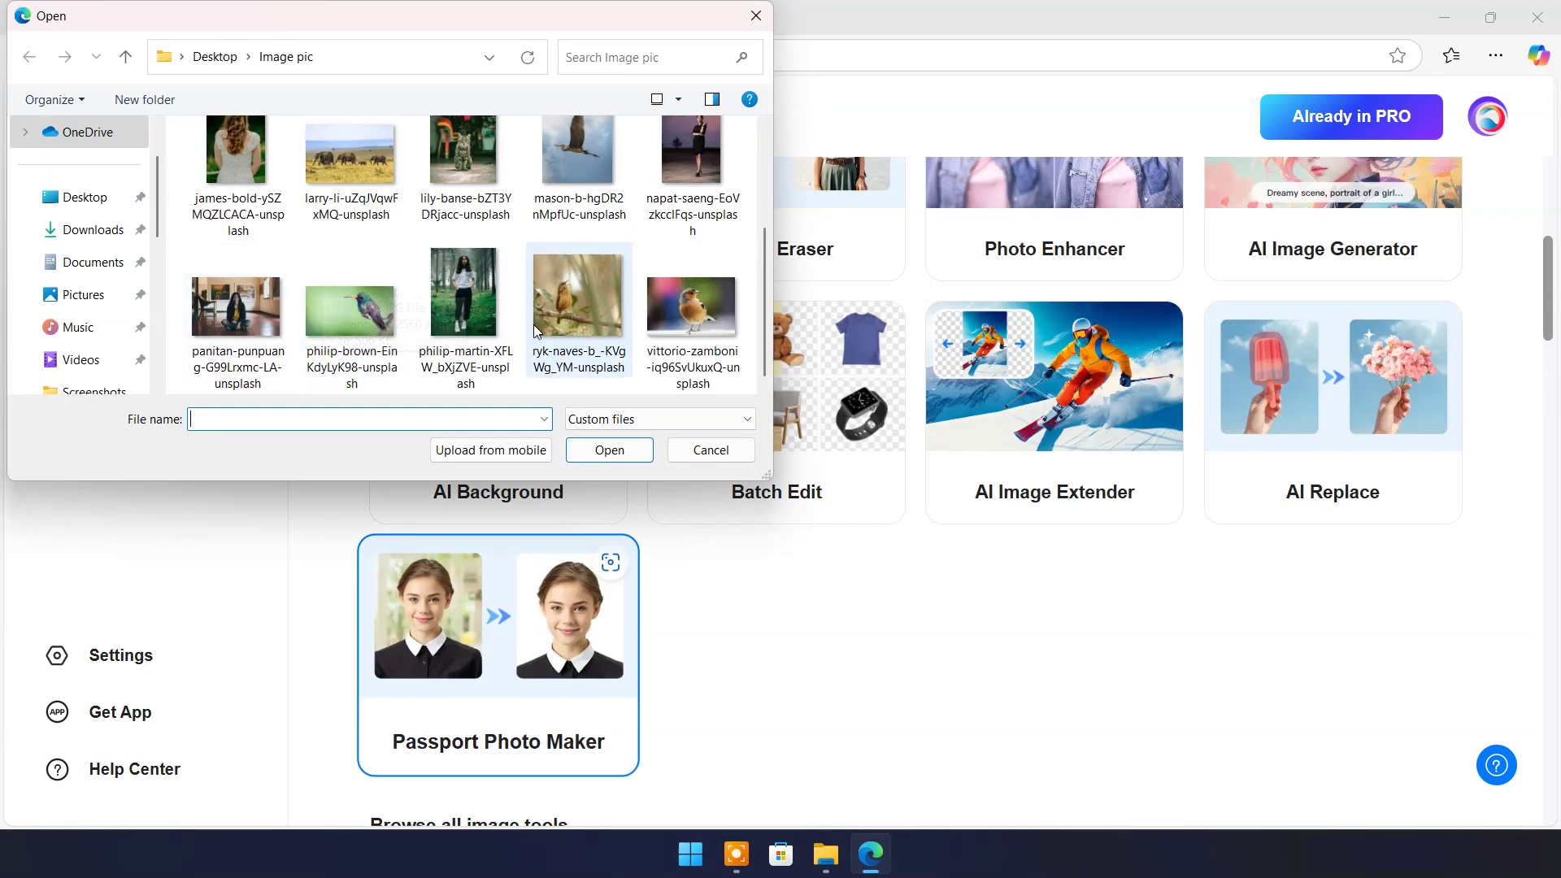
click(463, 294)
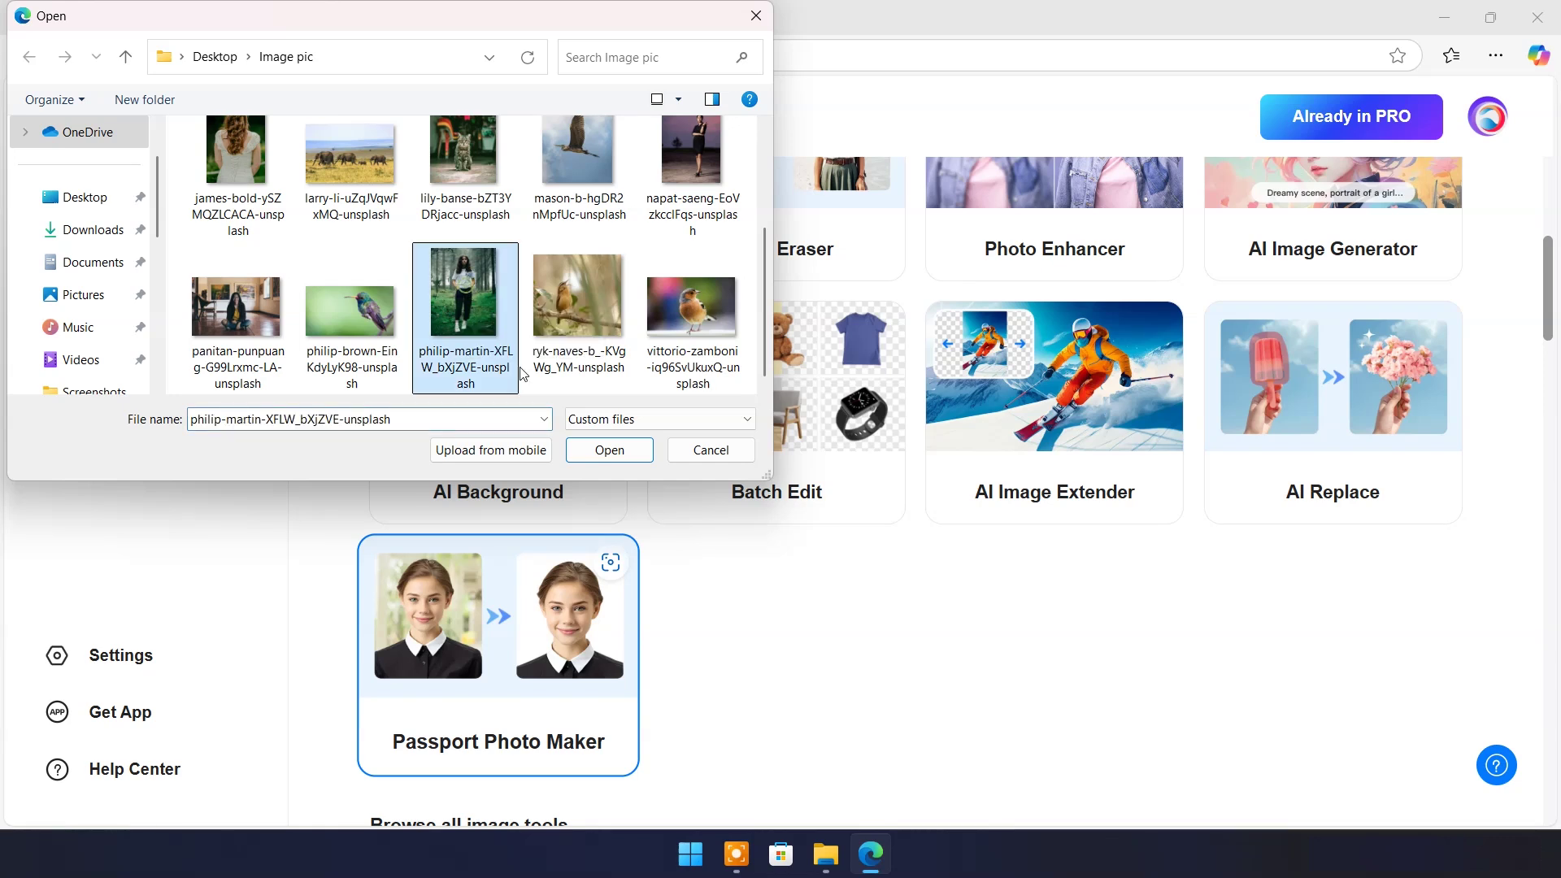
click(609, 450)
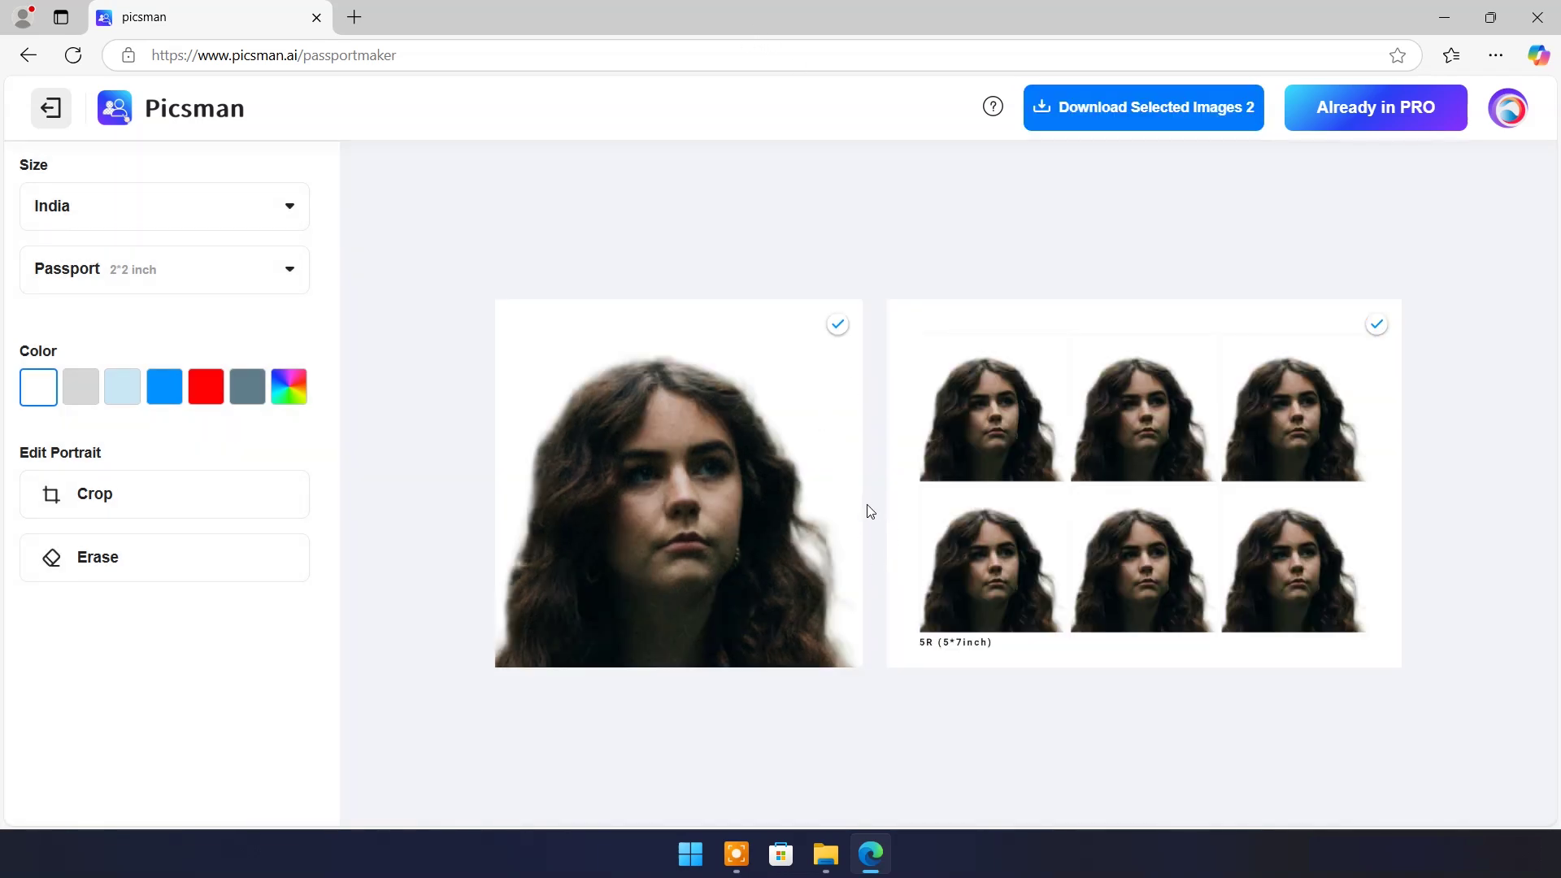
Recrop the portrait higher to show more shoulders and set a blue background
click(57, 495)
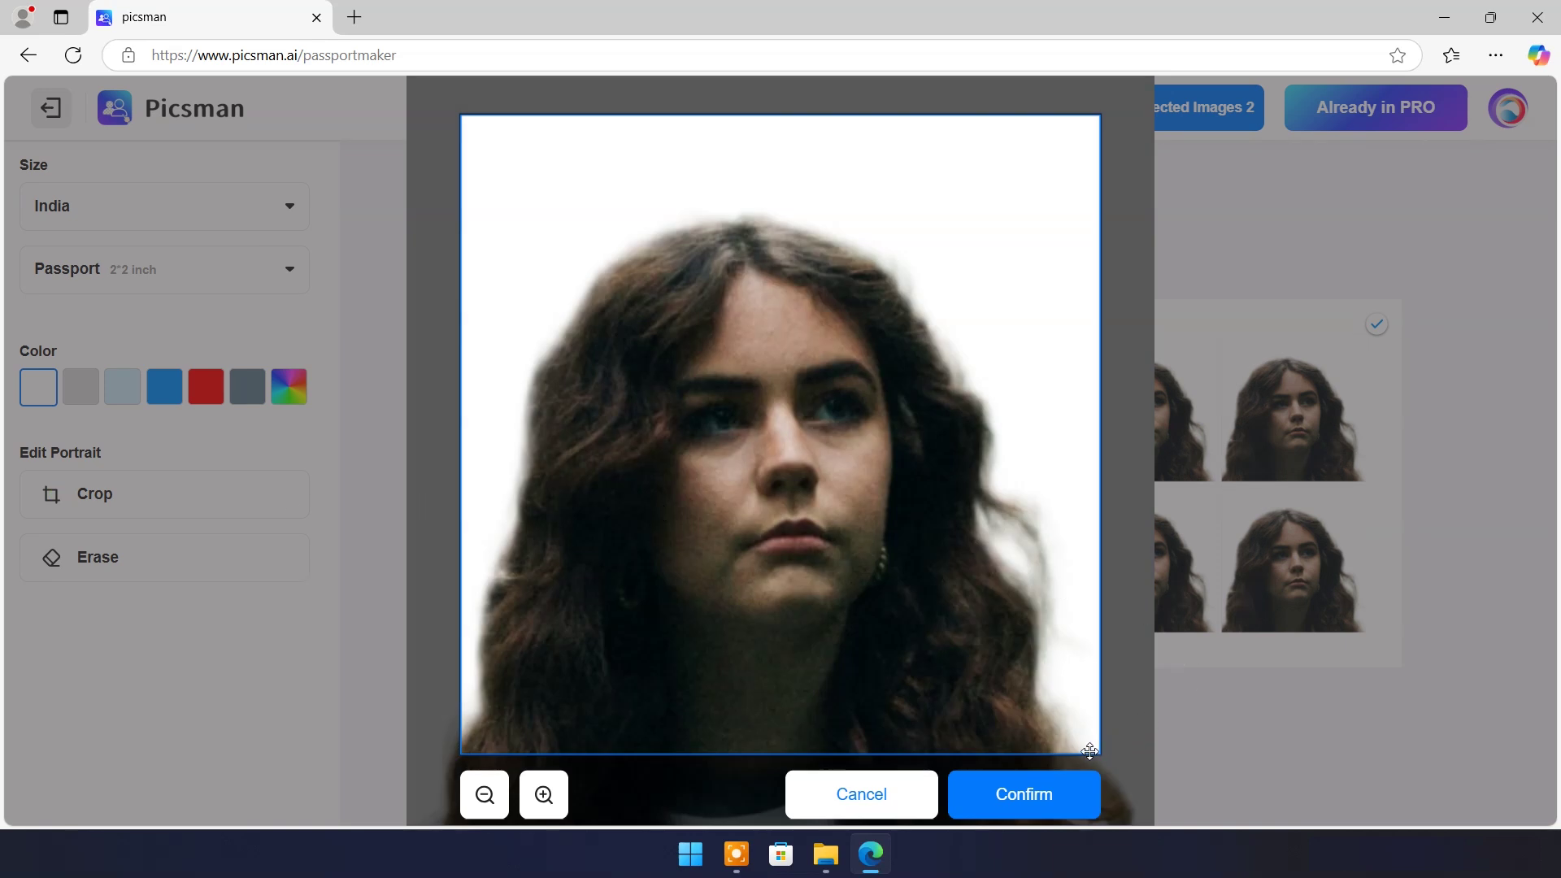
drag(1092, 751, 1098, 668)
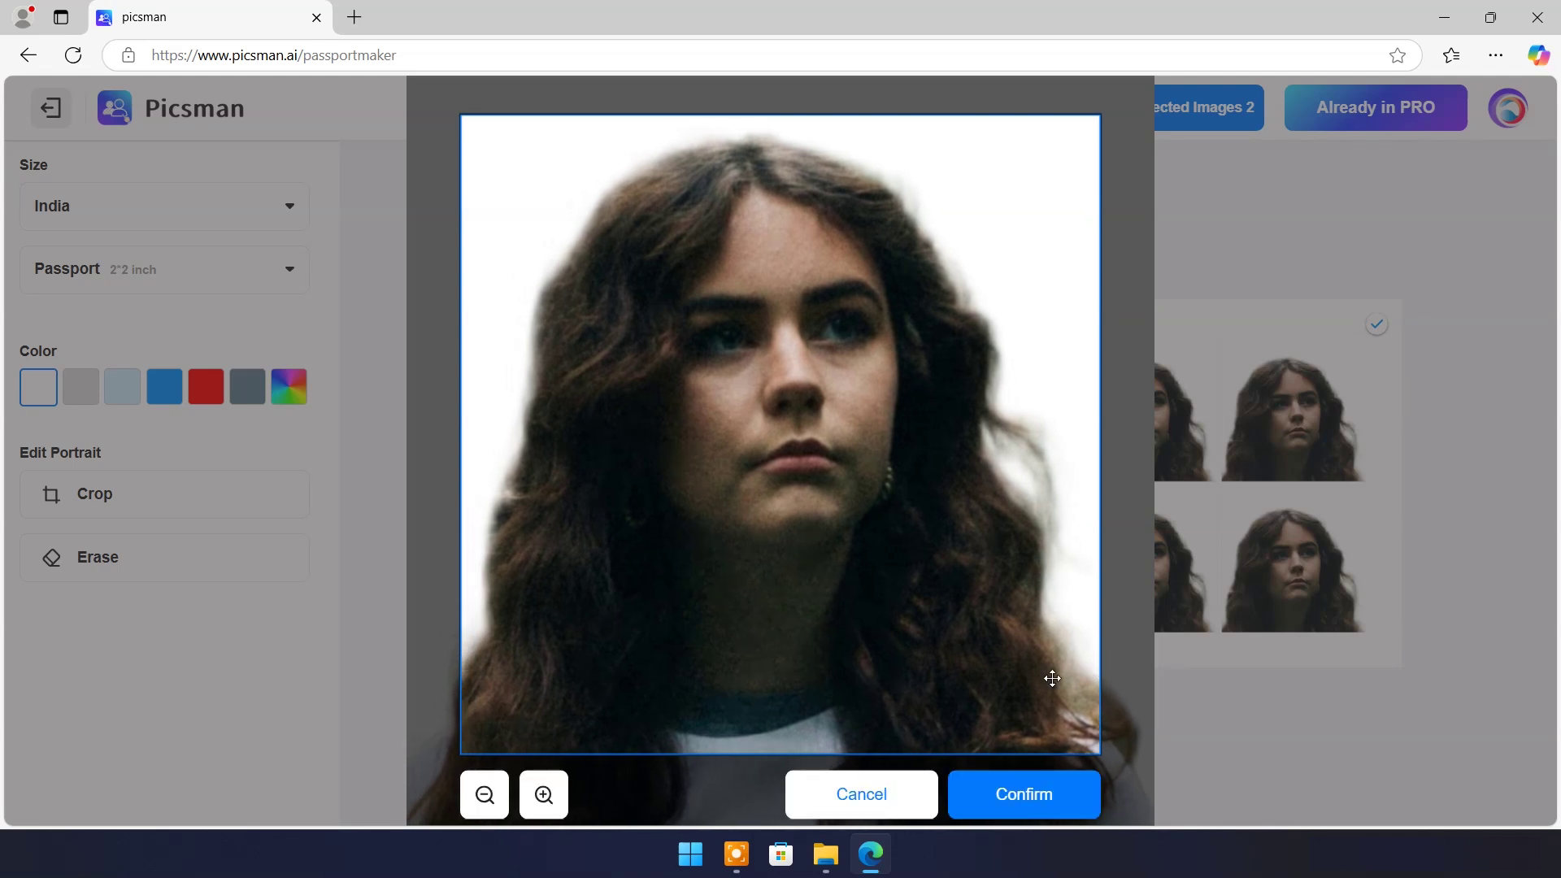
click(1030, 794)
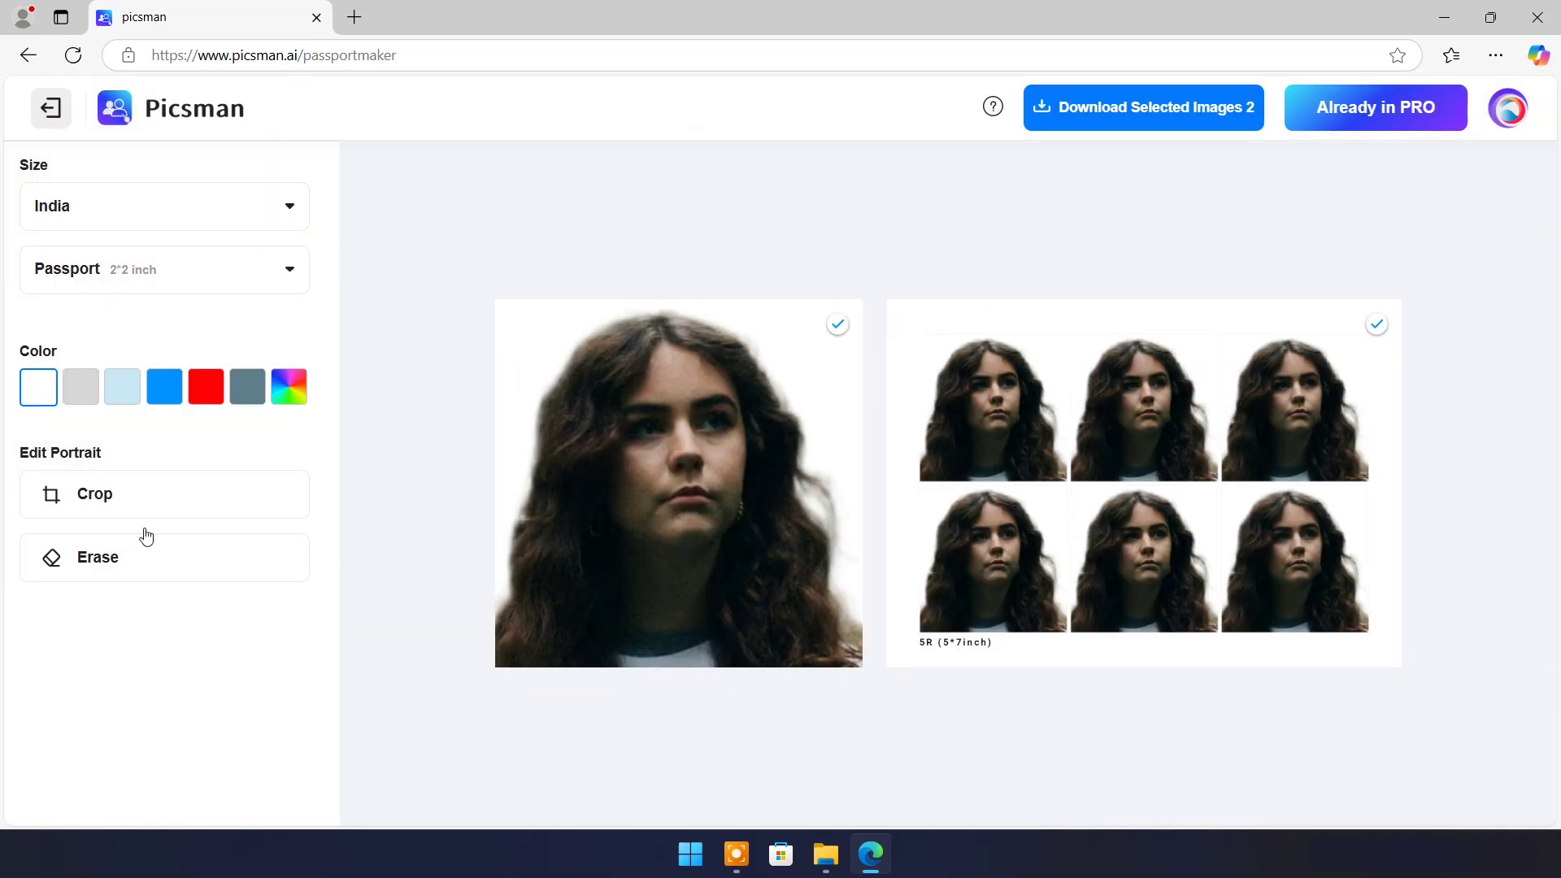
click(173, 398)
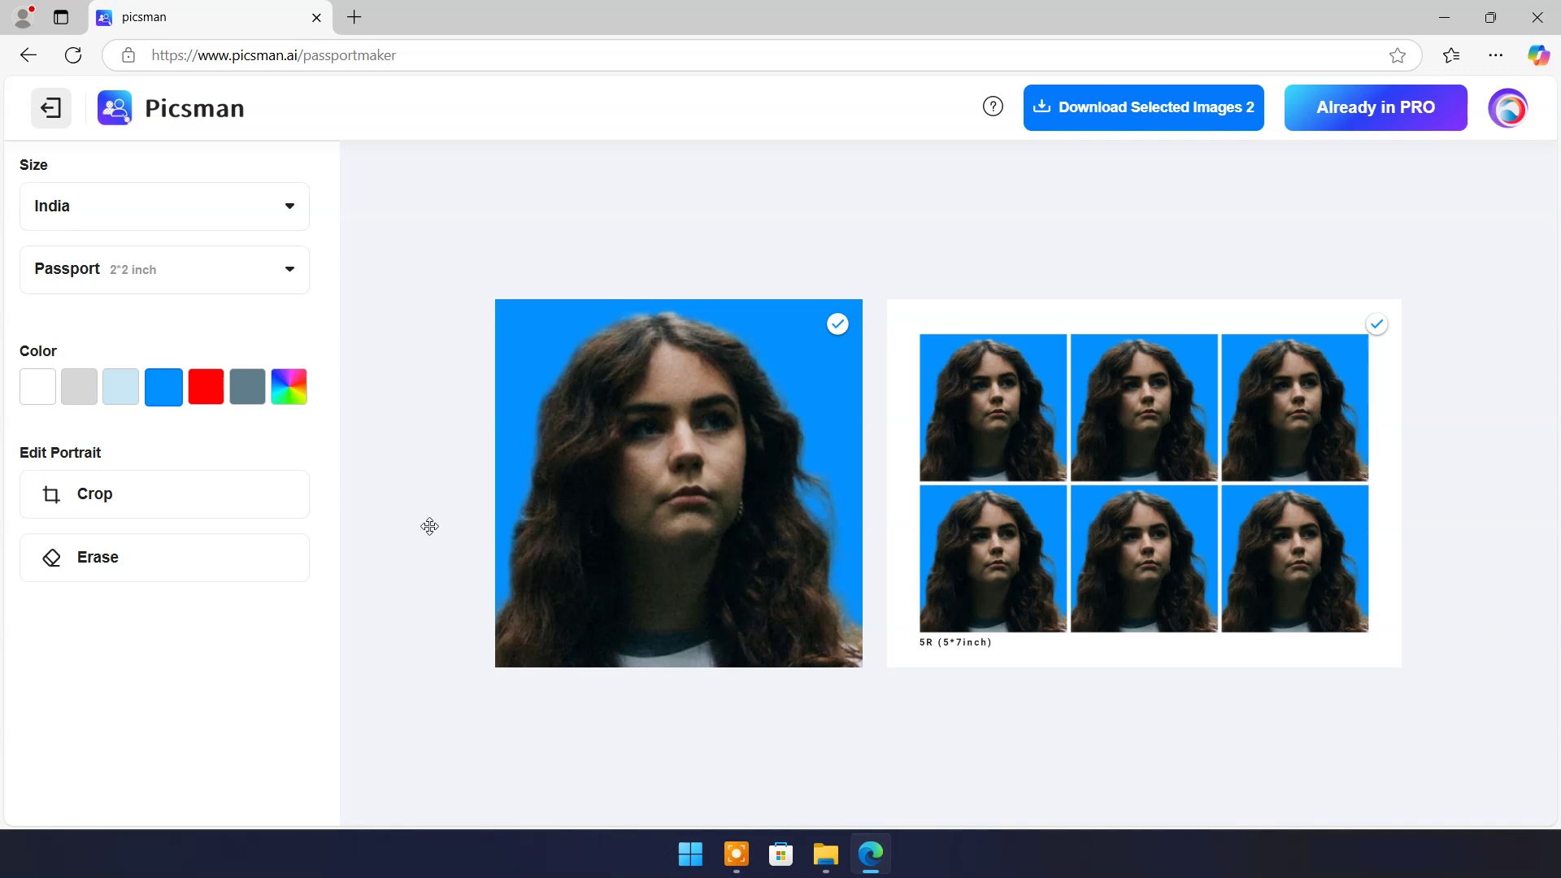
Keep India as the country and choose the Passport 35*45 mm photo size
click(286, 217)
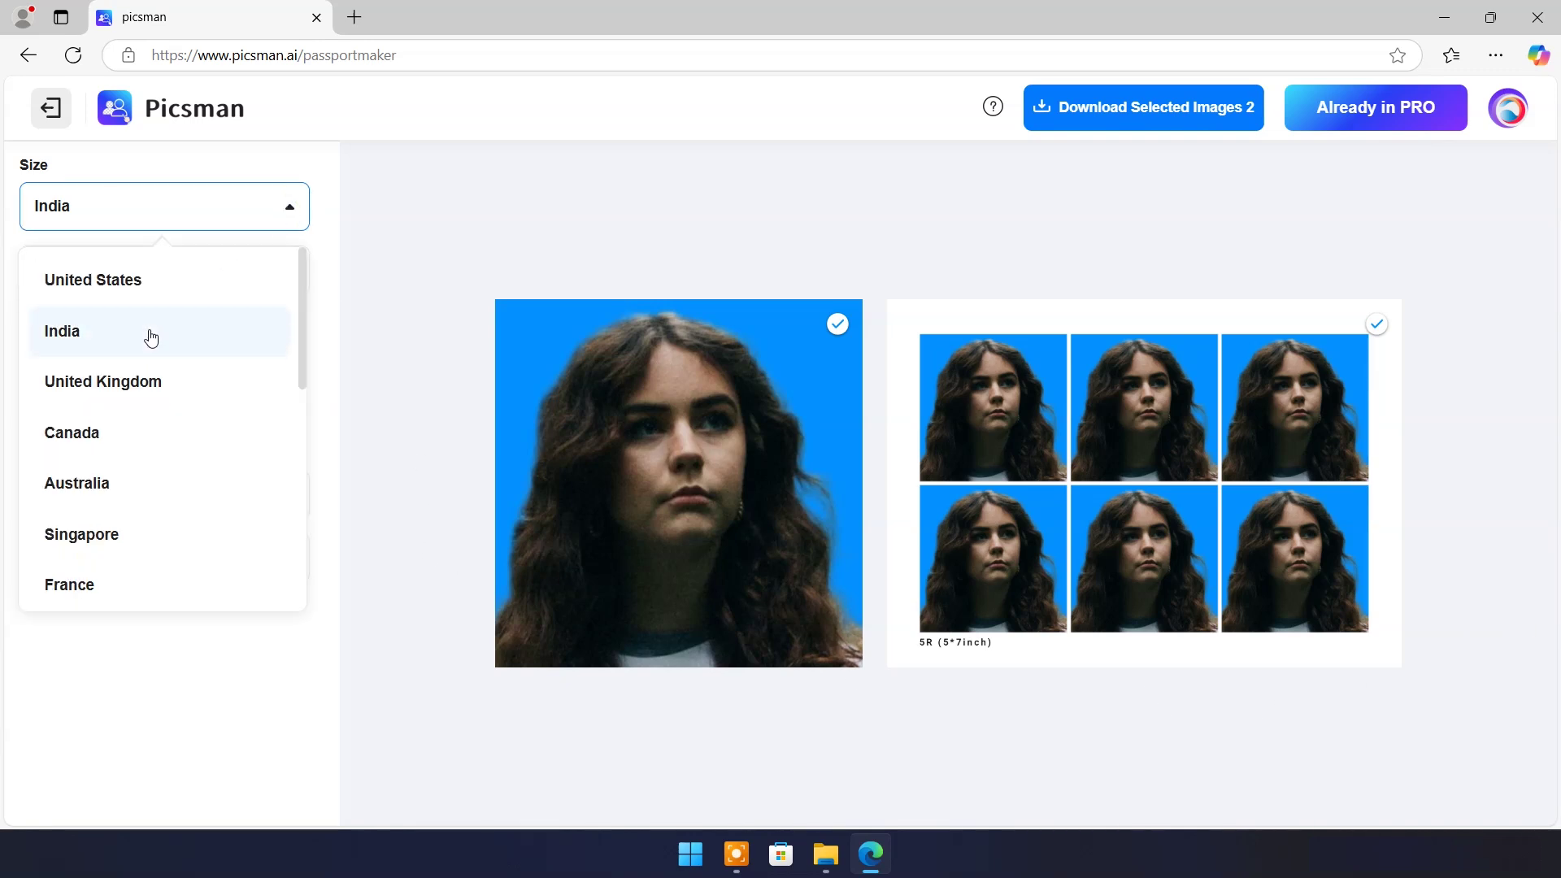
scroll(149, 334, down, 5)
scroll(150, 338, up, 5)
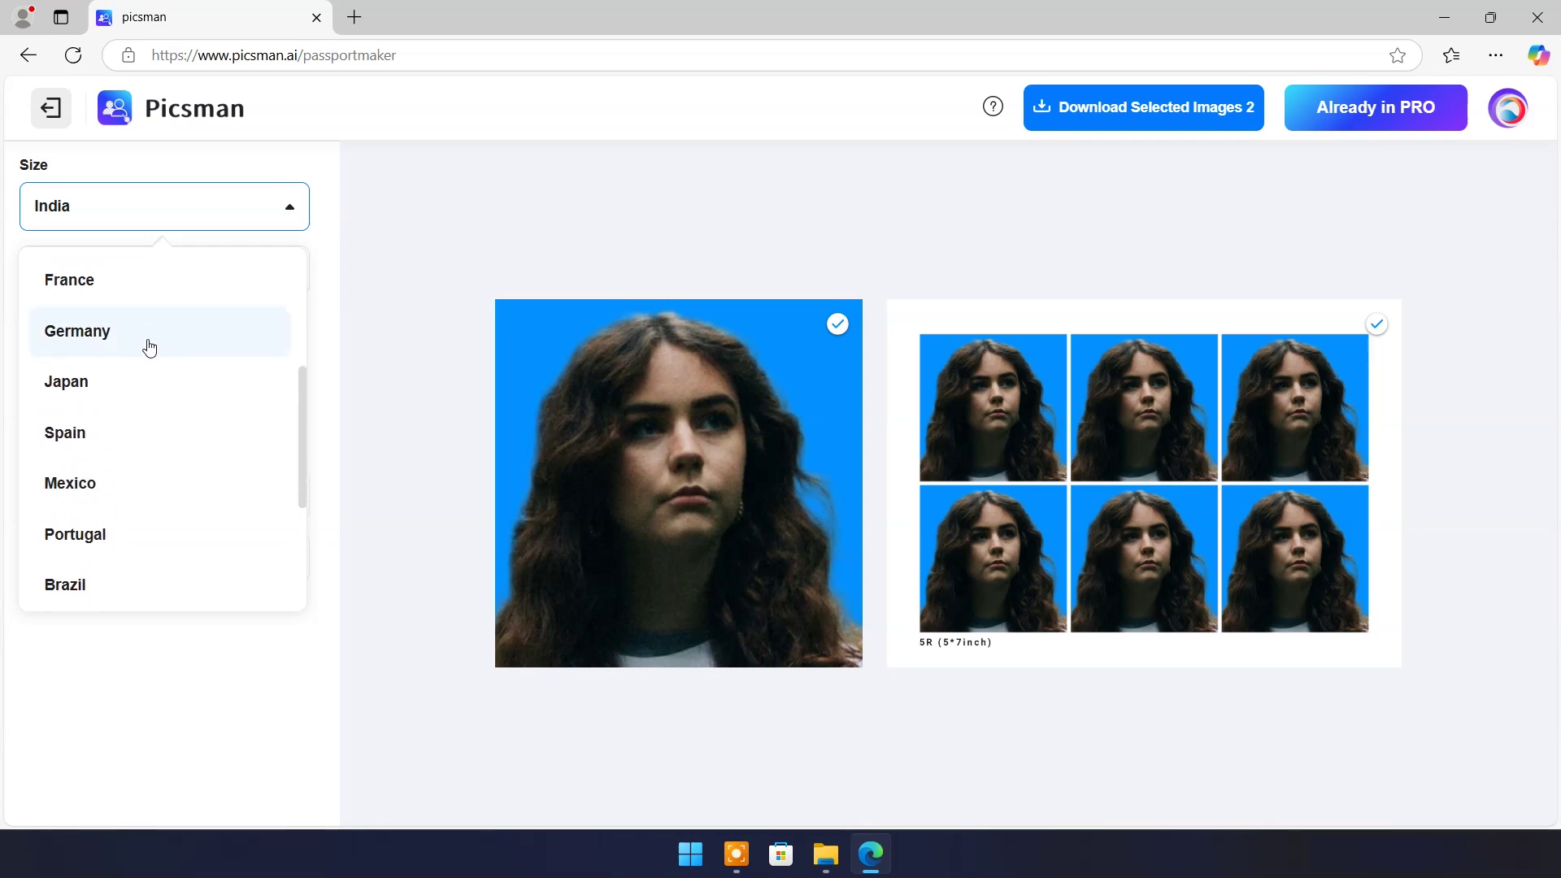
click(149, 338)
click(289, 276)
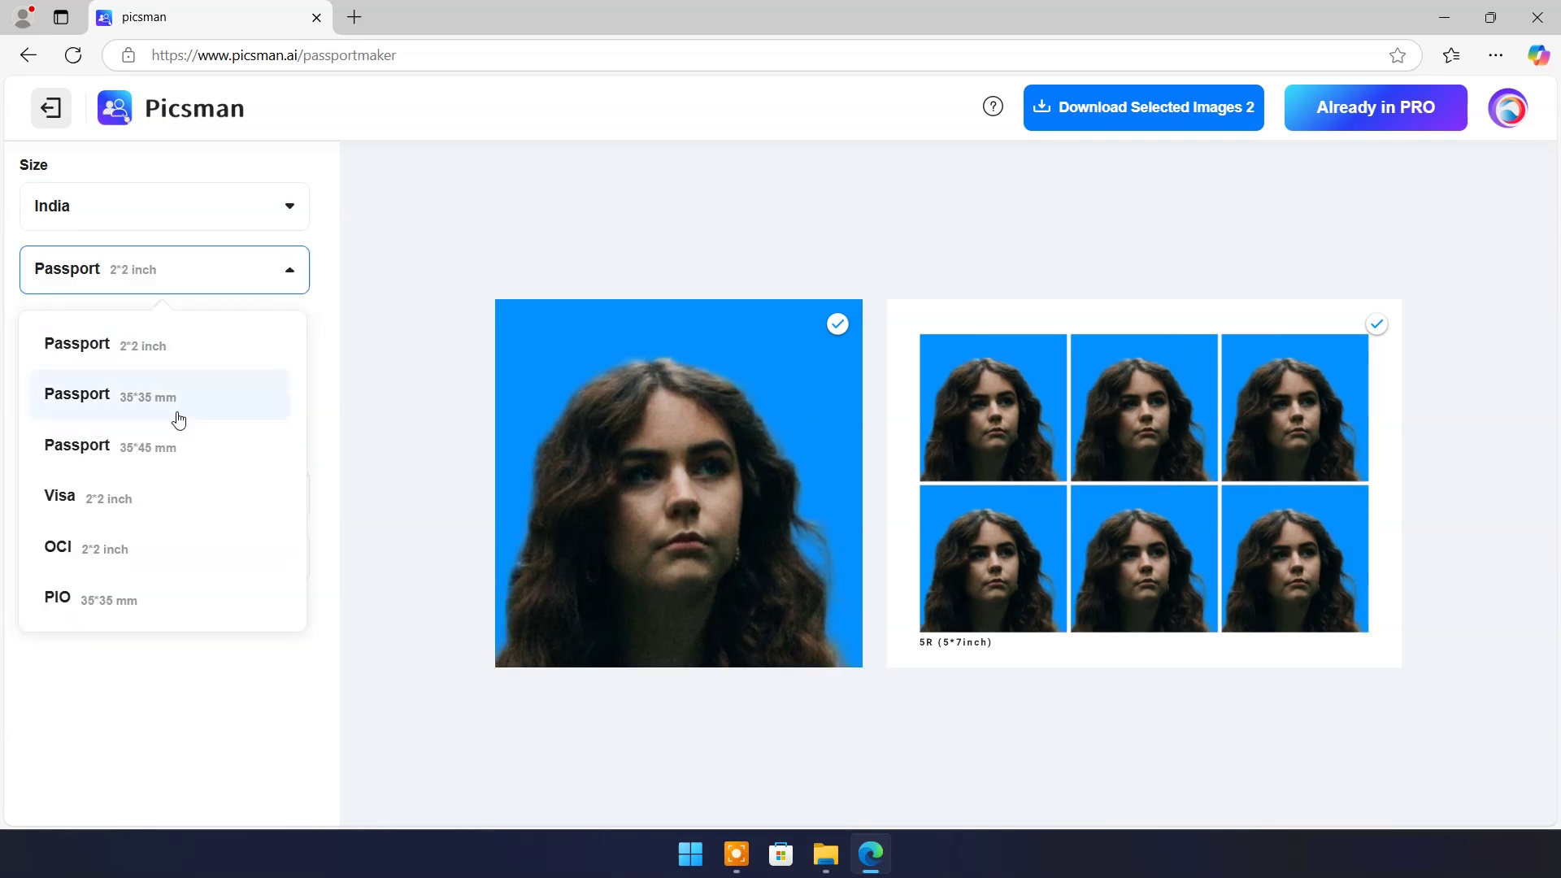
click(148, 446)
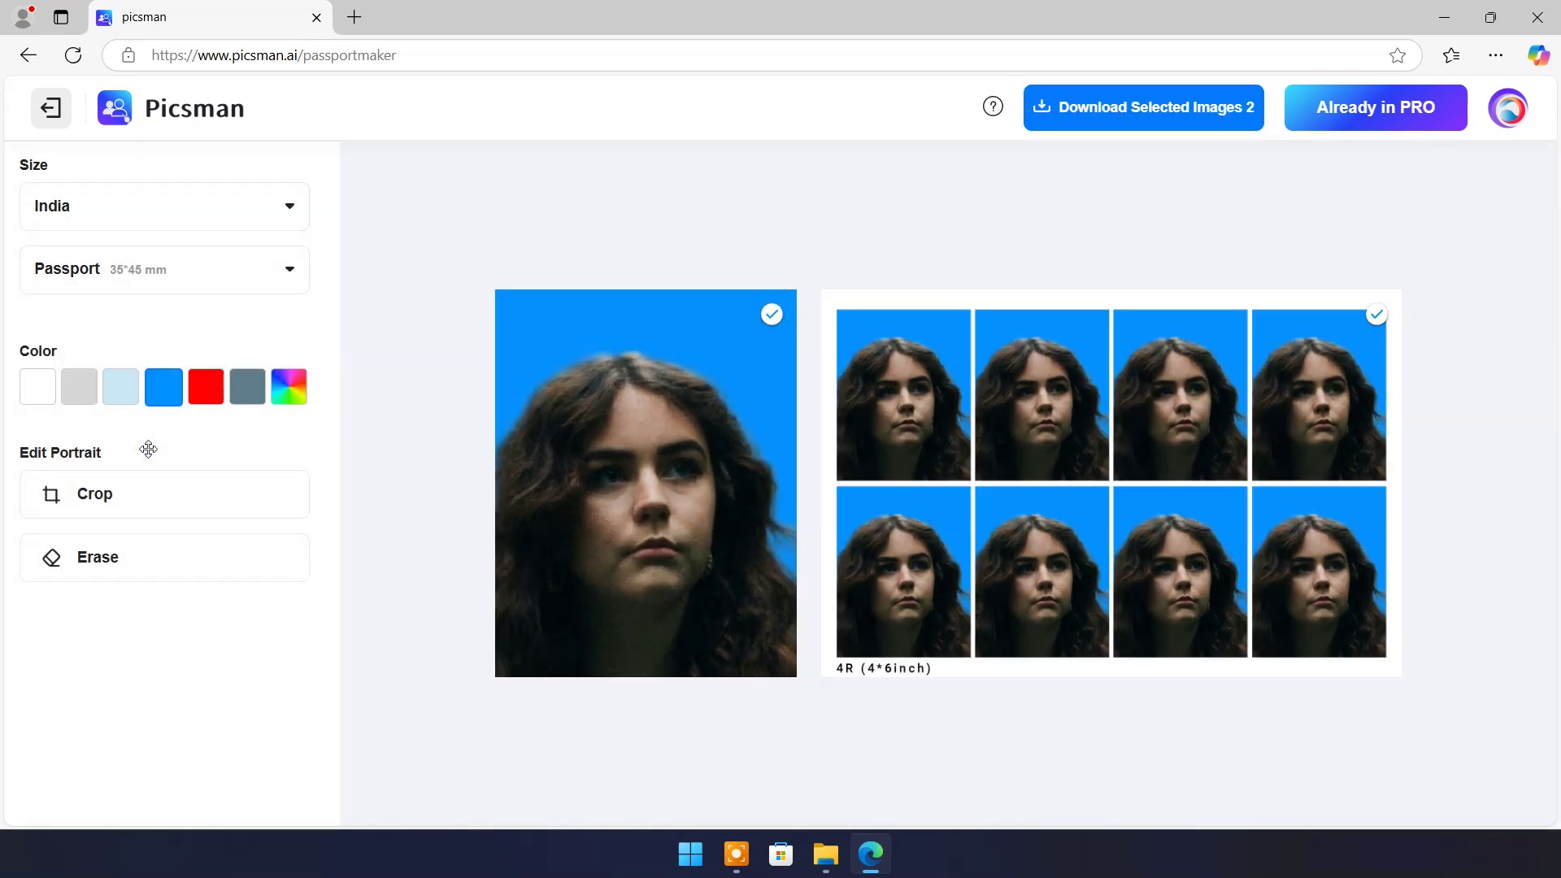
Recrop the portrait shifted up and zoomed out, give it a light-blue background, and return to the tools page
click(99, 498)
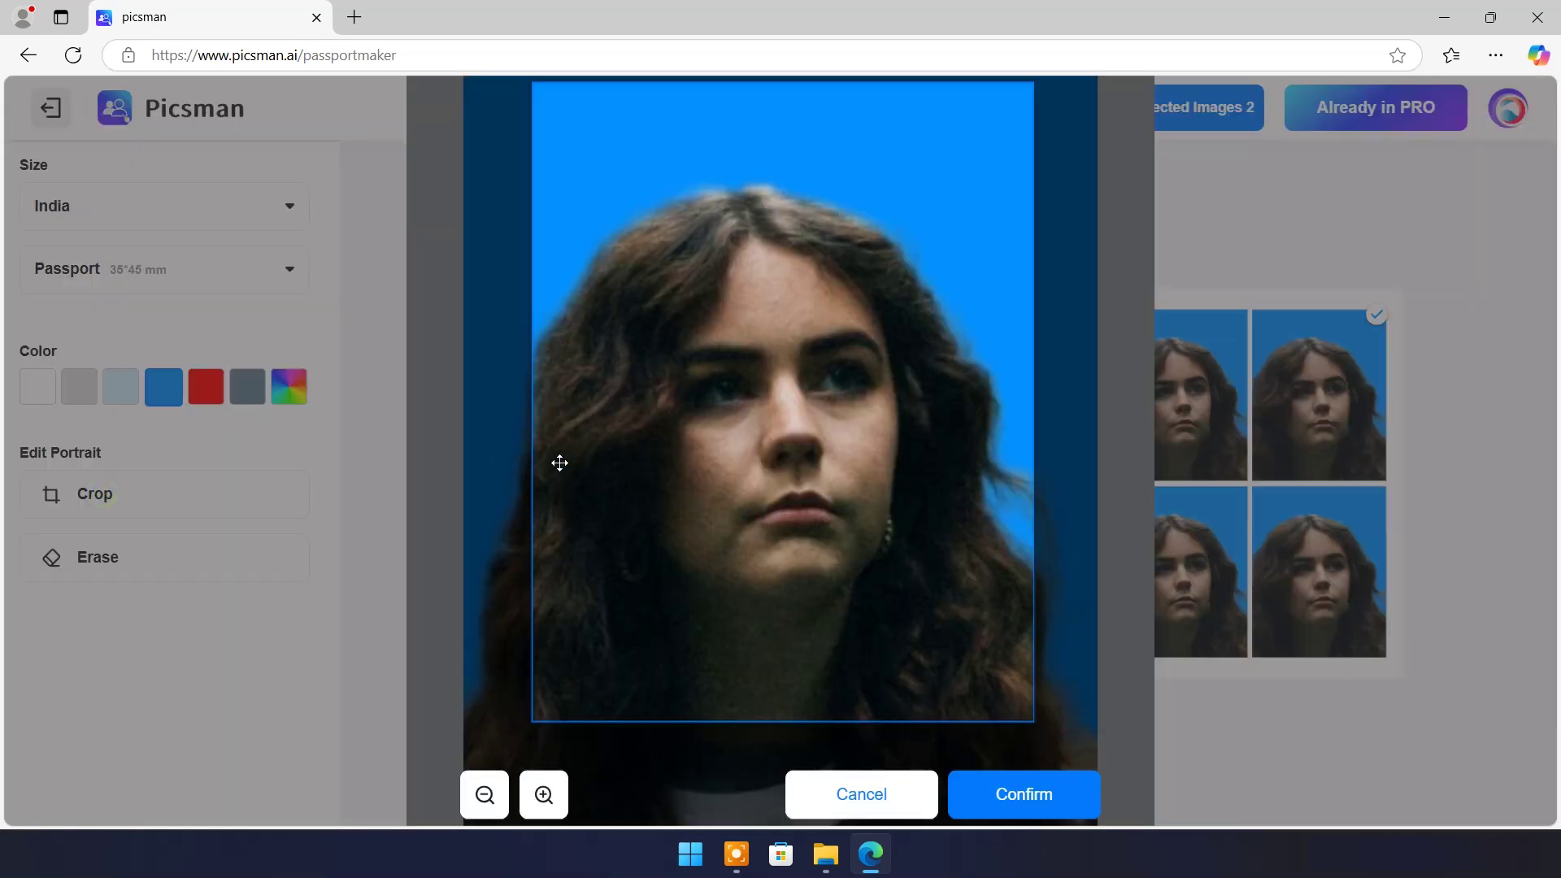
drag(980, 677, 858, 558)
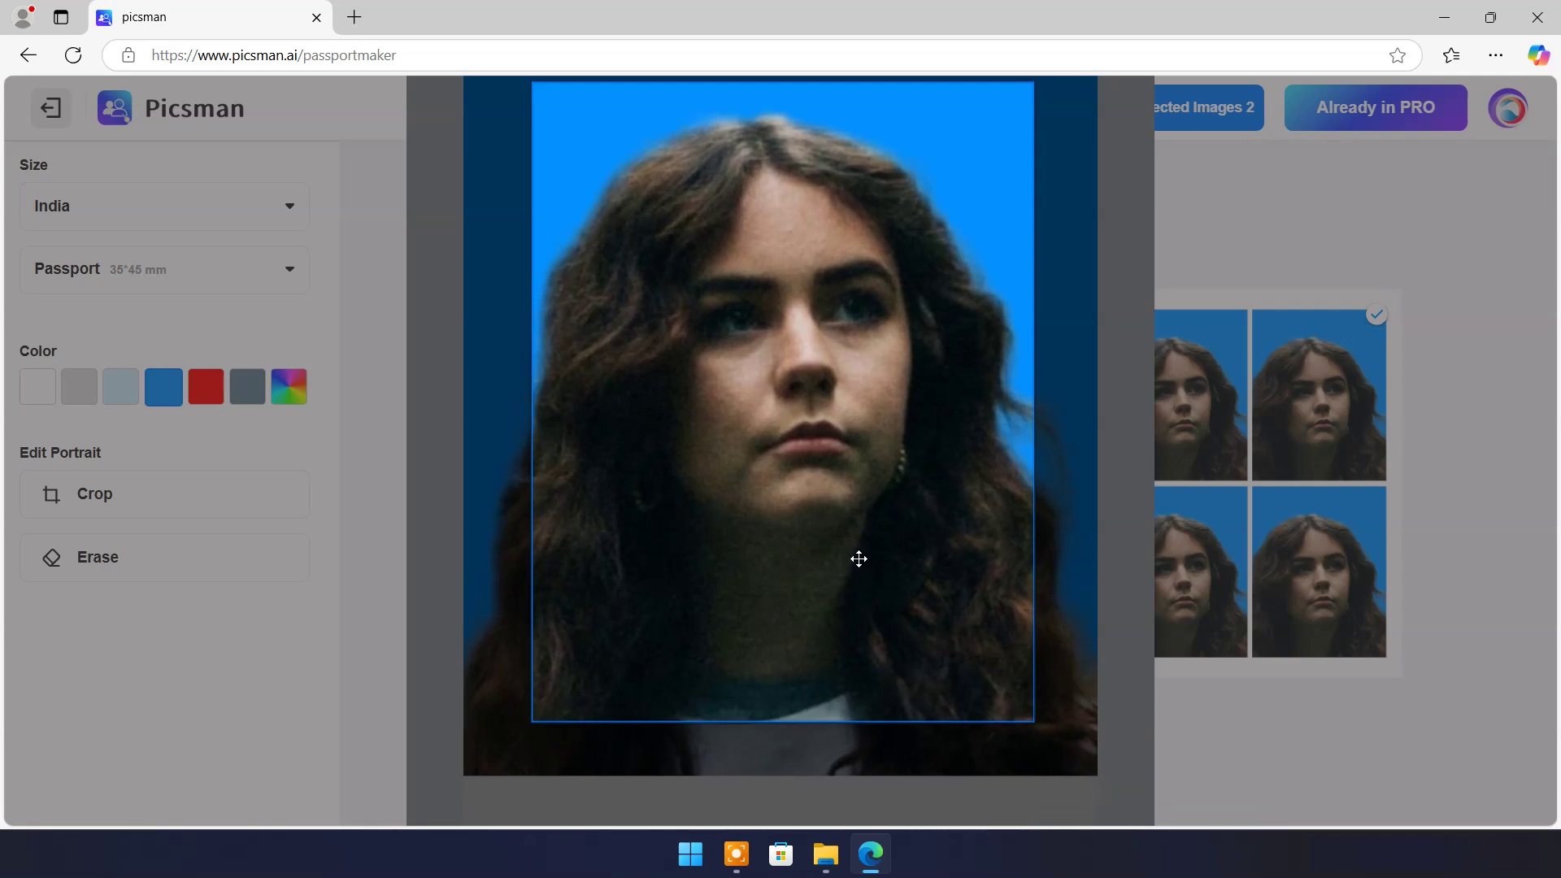
click(493, 776)
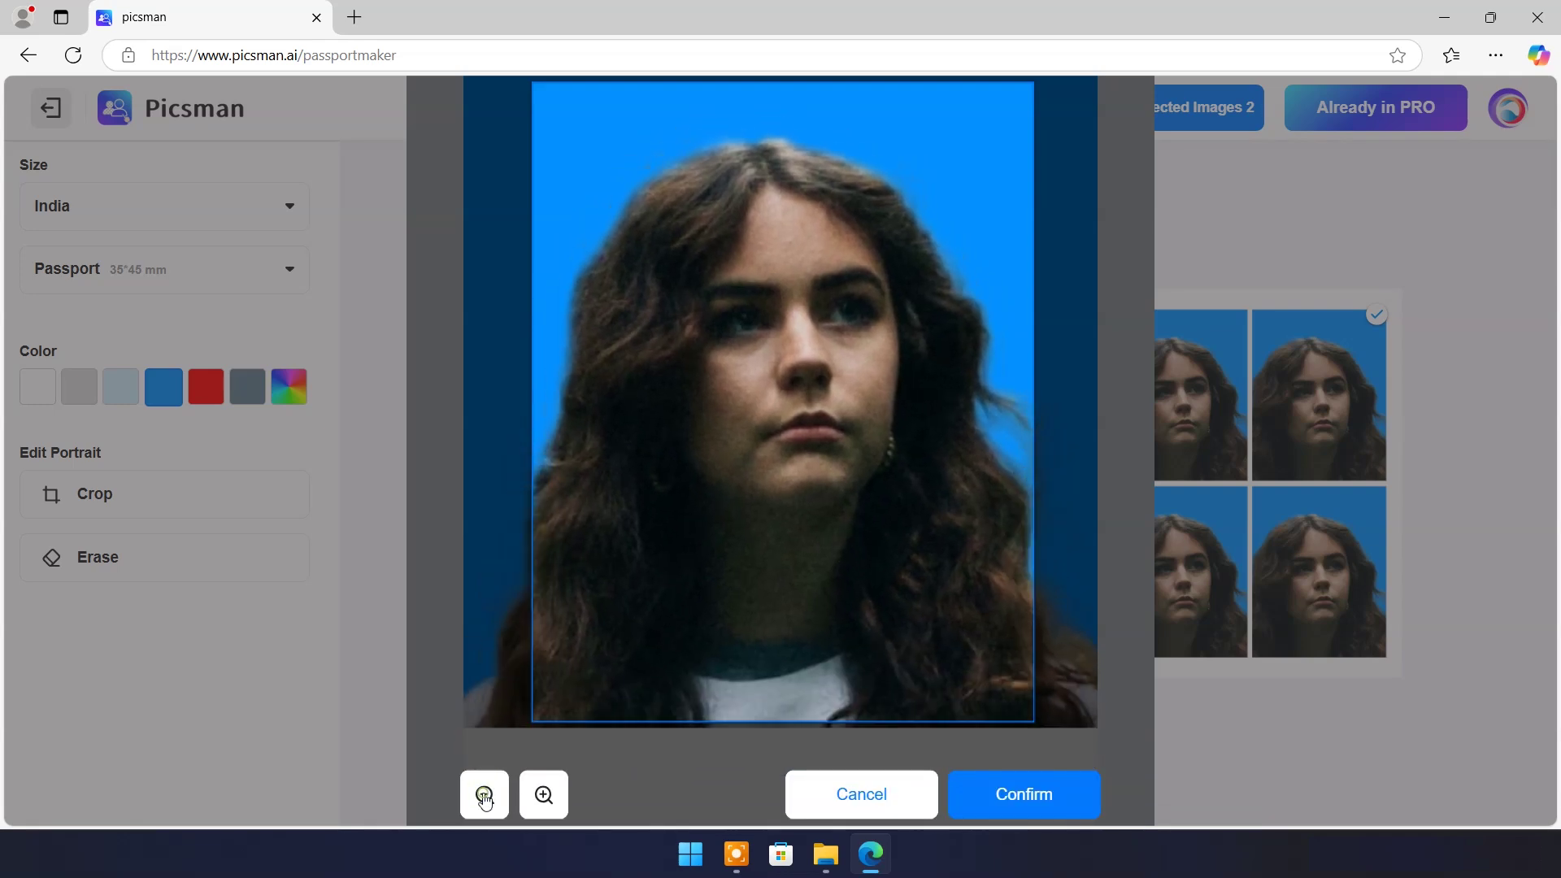
click(1023, 795)
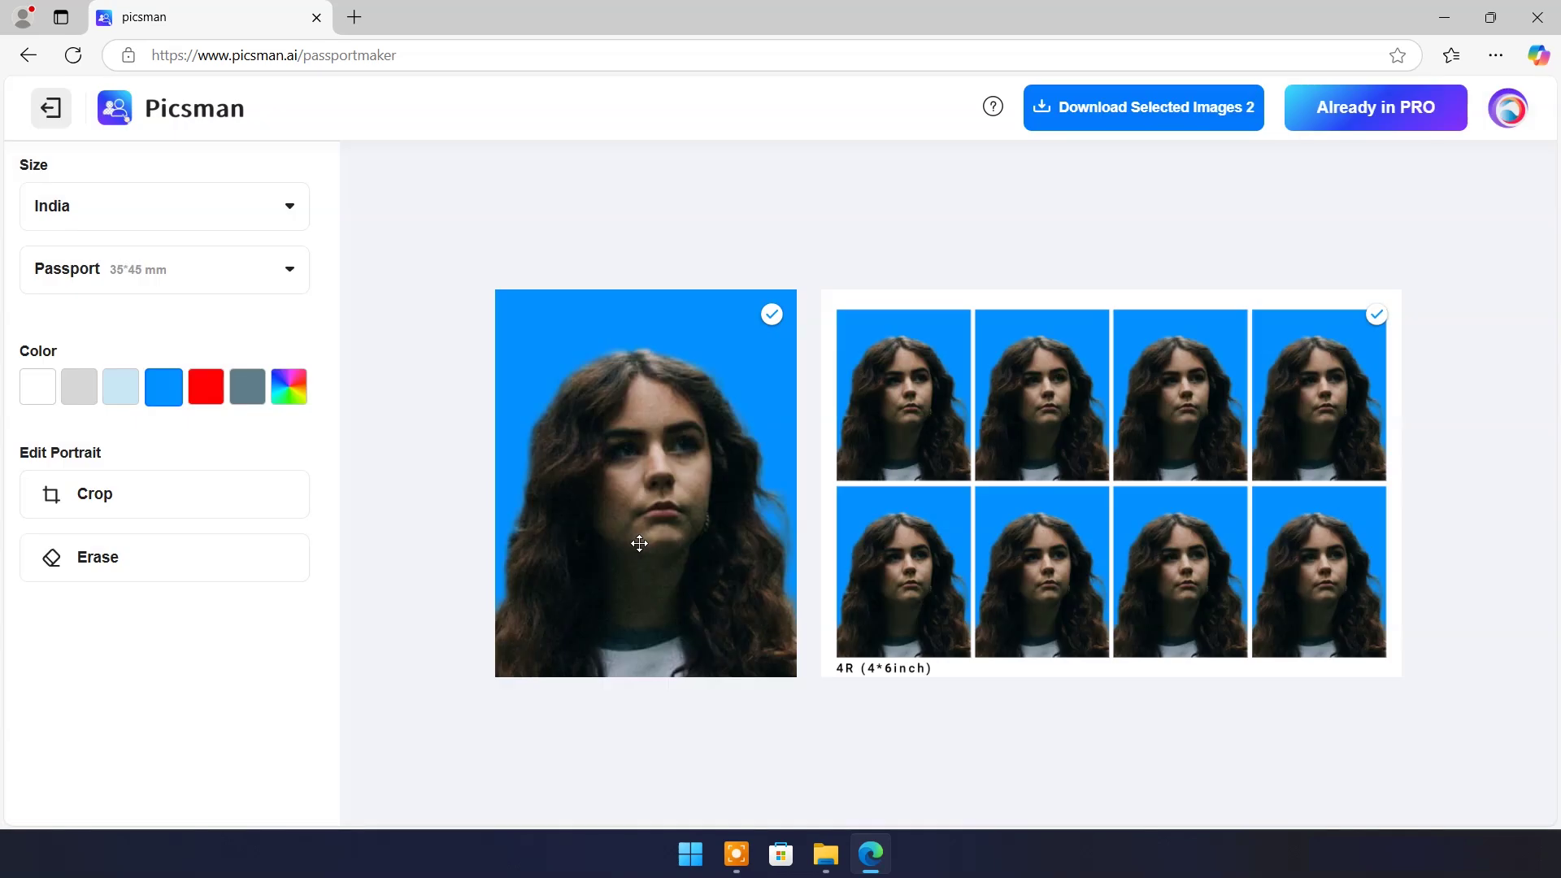
click(126, 392)
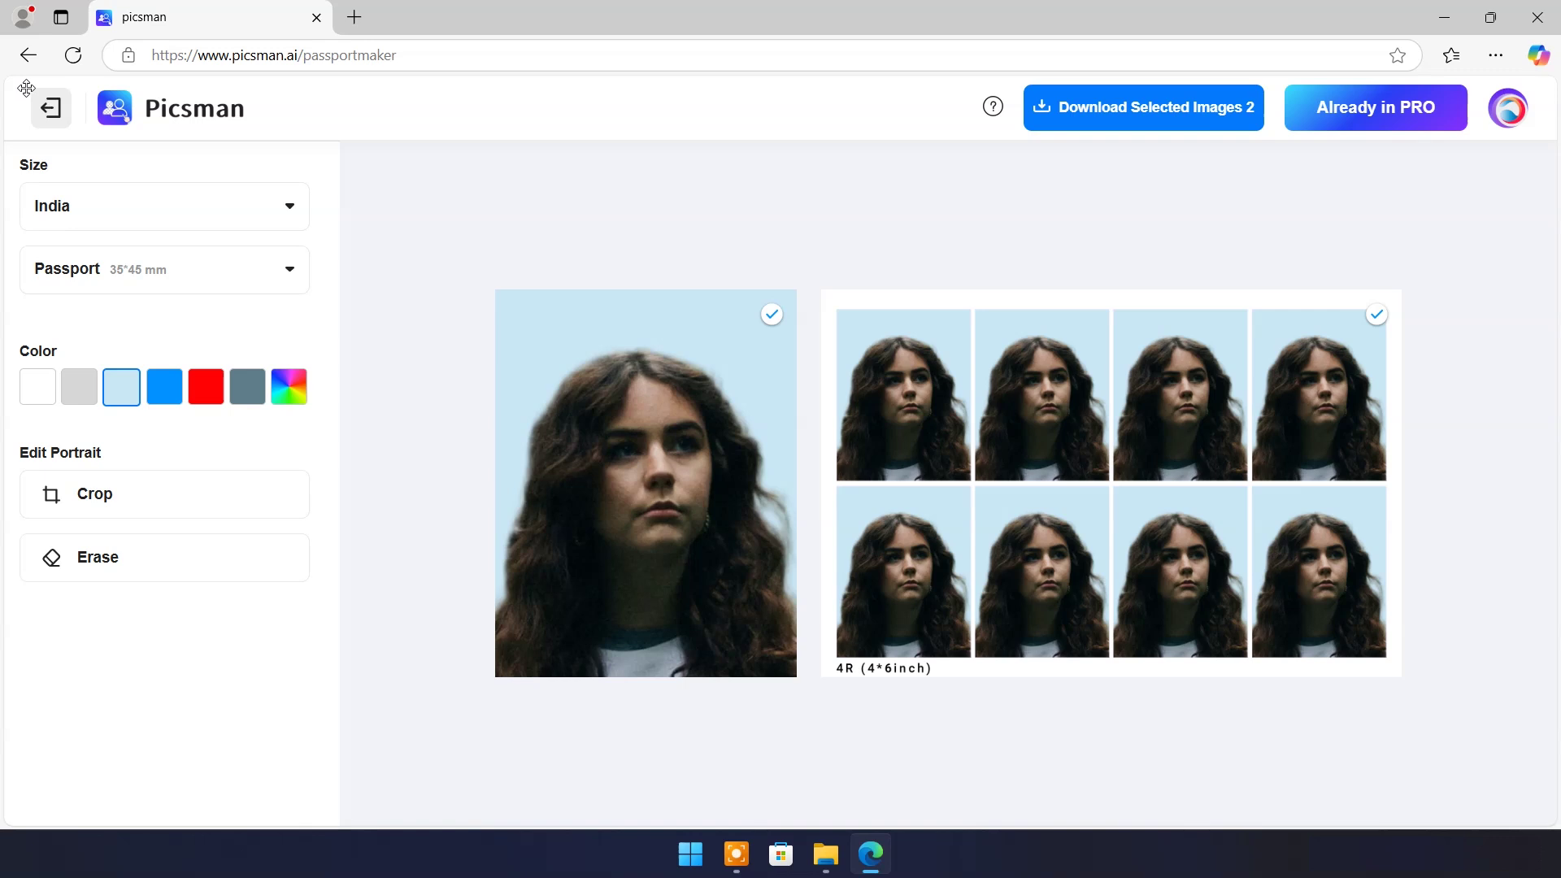
click(28, 57)
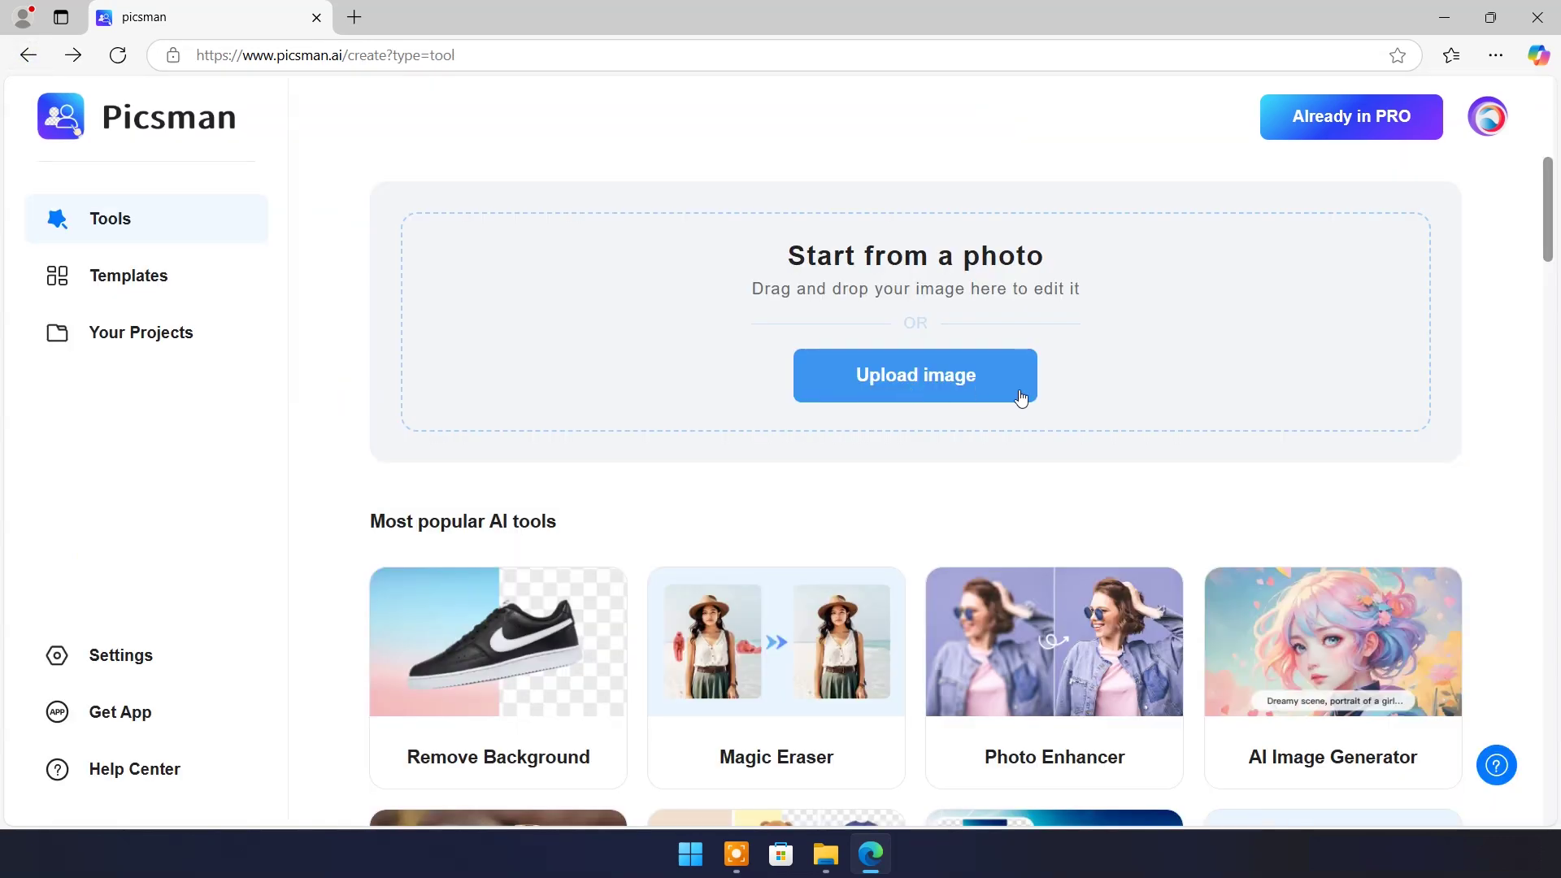
scroll(1022, 397, down, 3)
scroll(933, 297, down, 1)
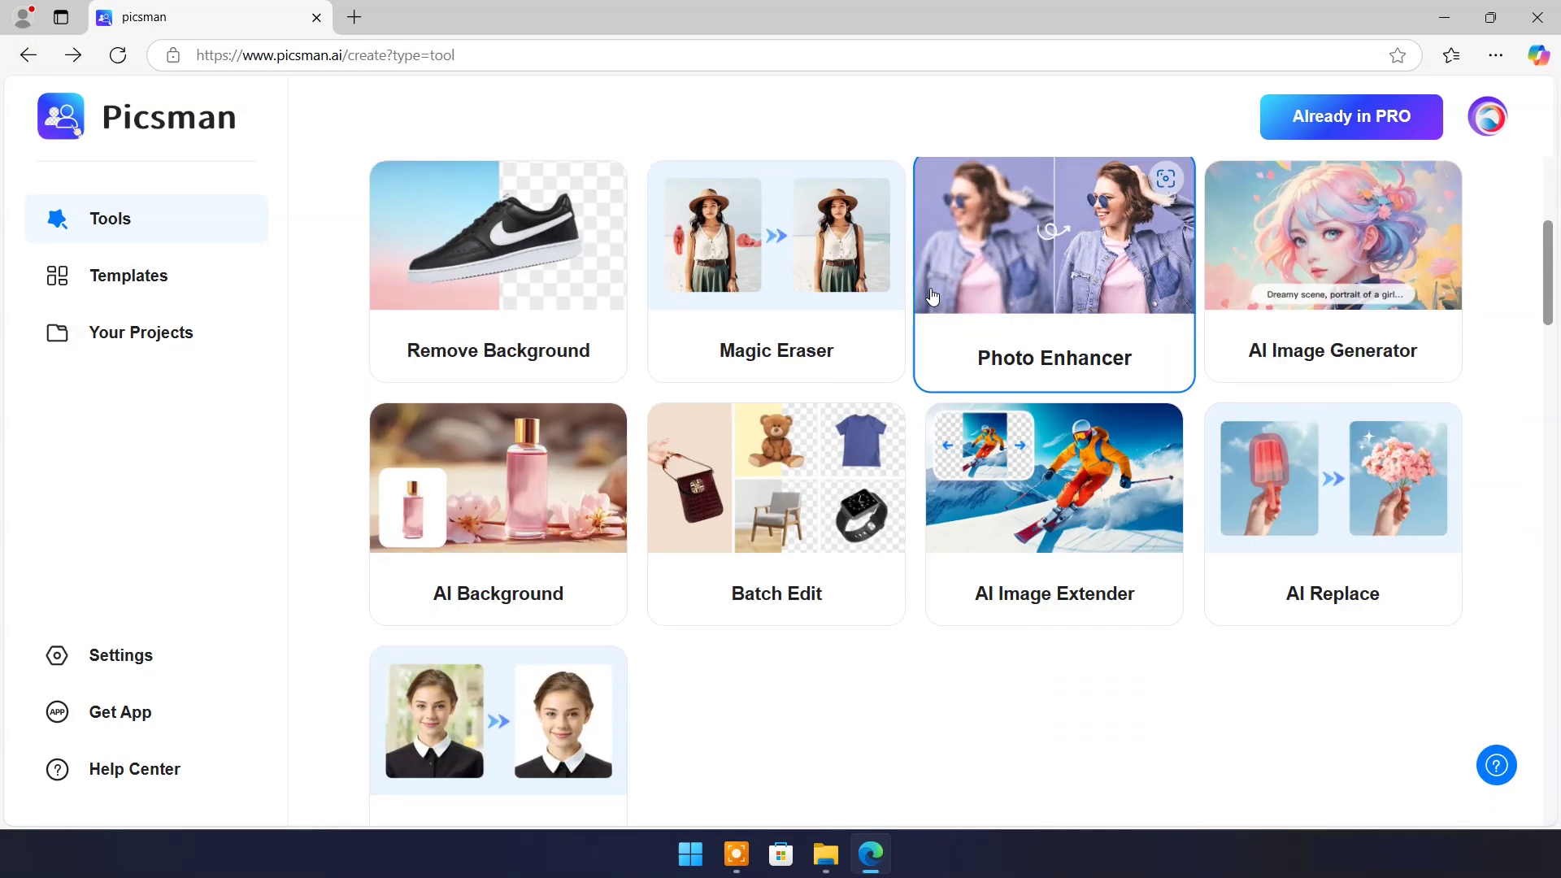
scroll(1054, 504, up, 2)
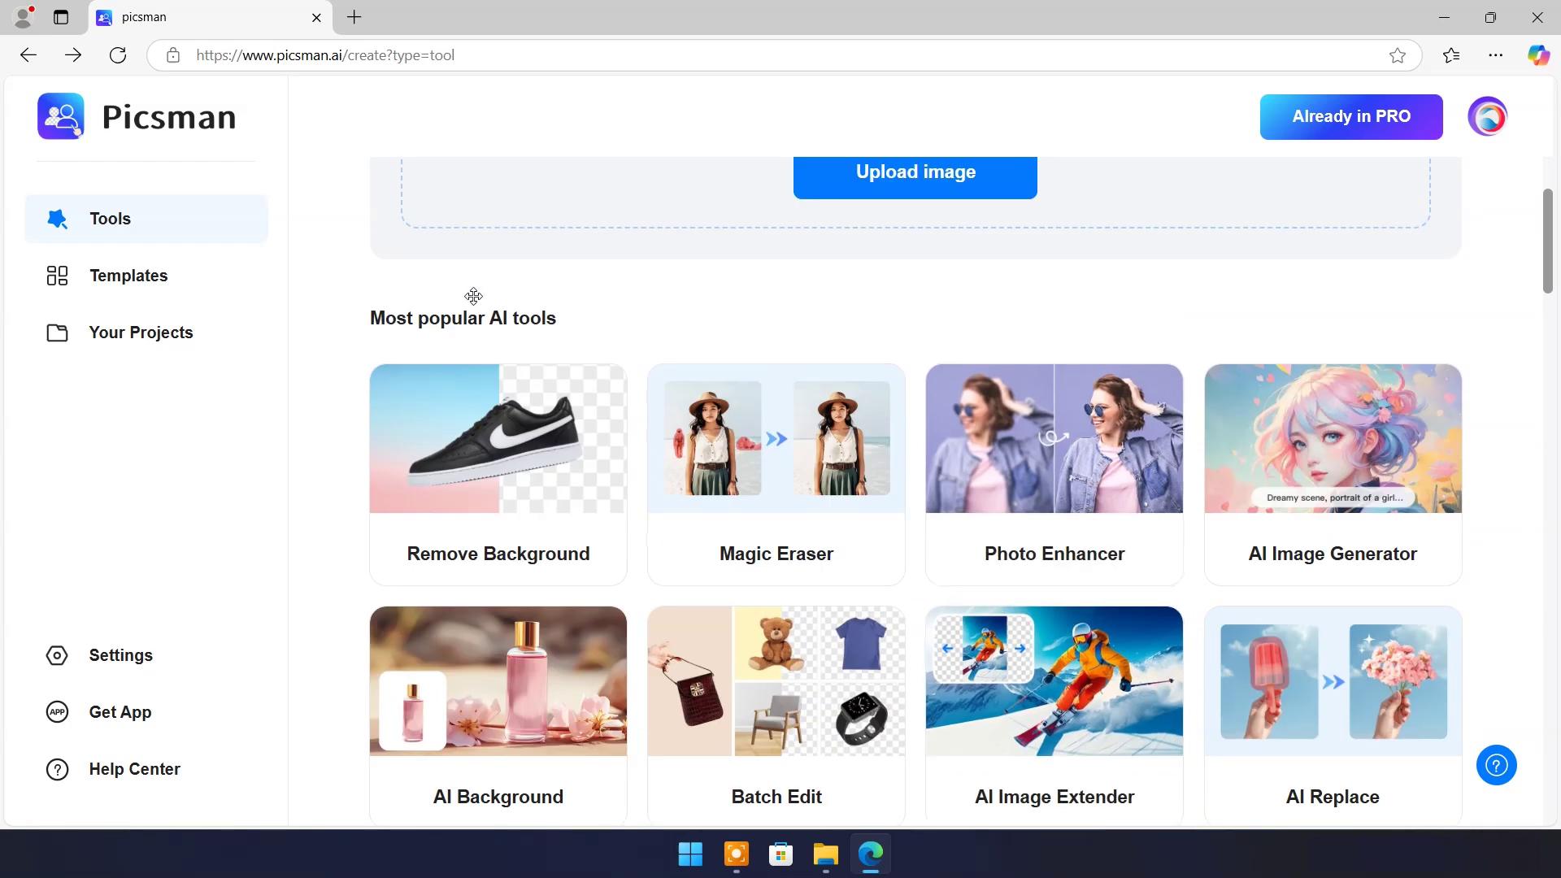
scroll(633, 290, down, 9)
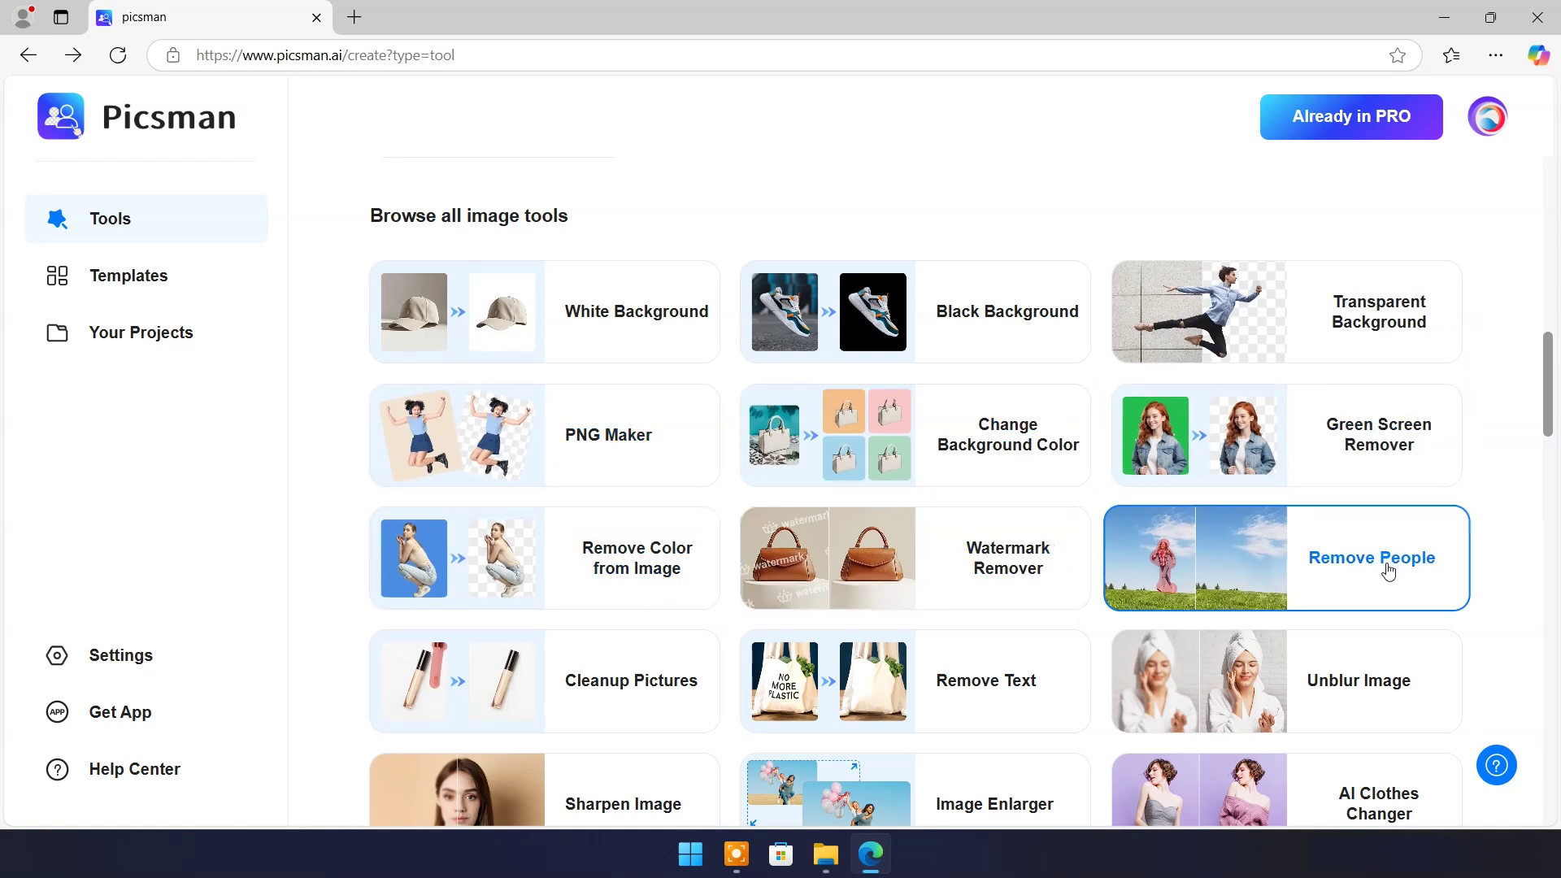
scroll(1383, 571, down, 1)
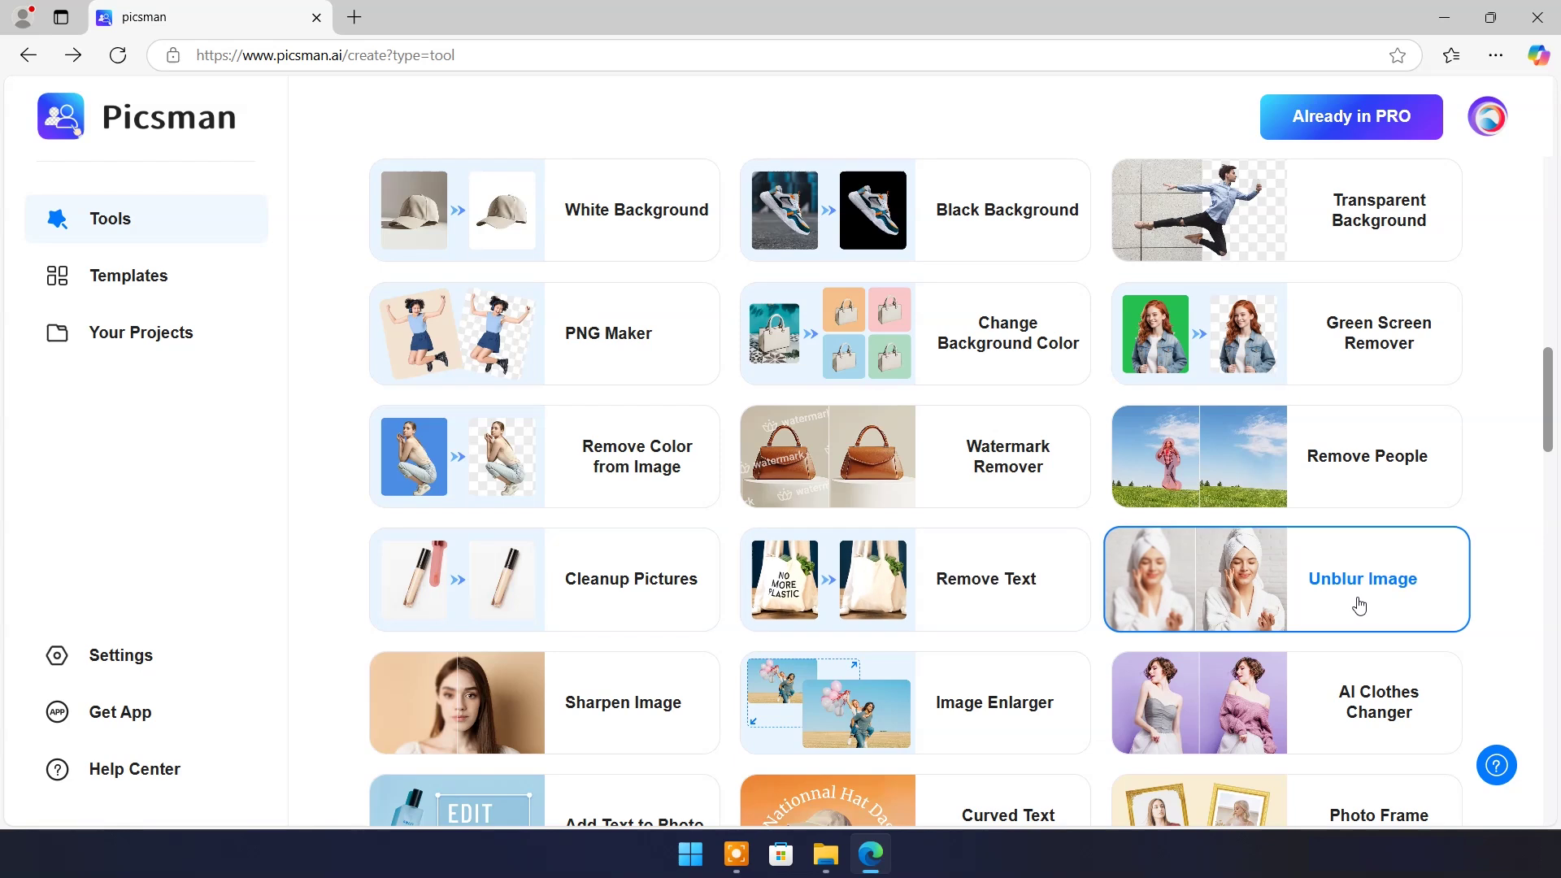
scroll(1317, 504, down, 2)
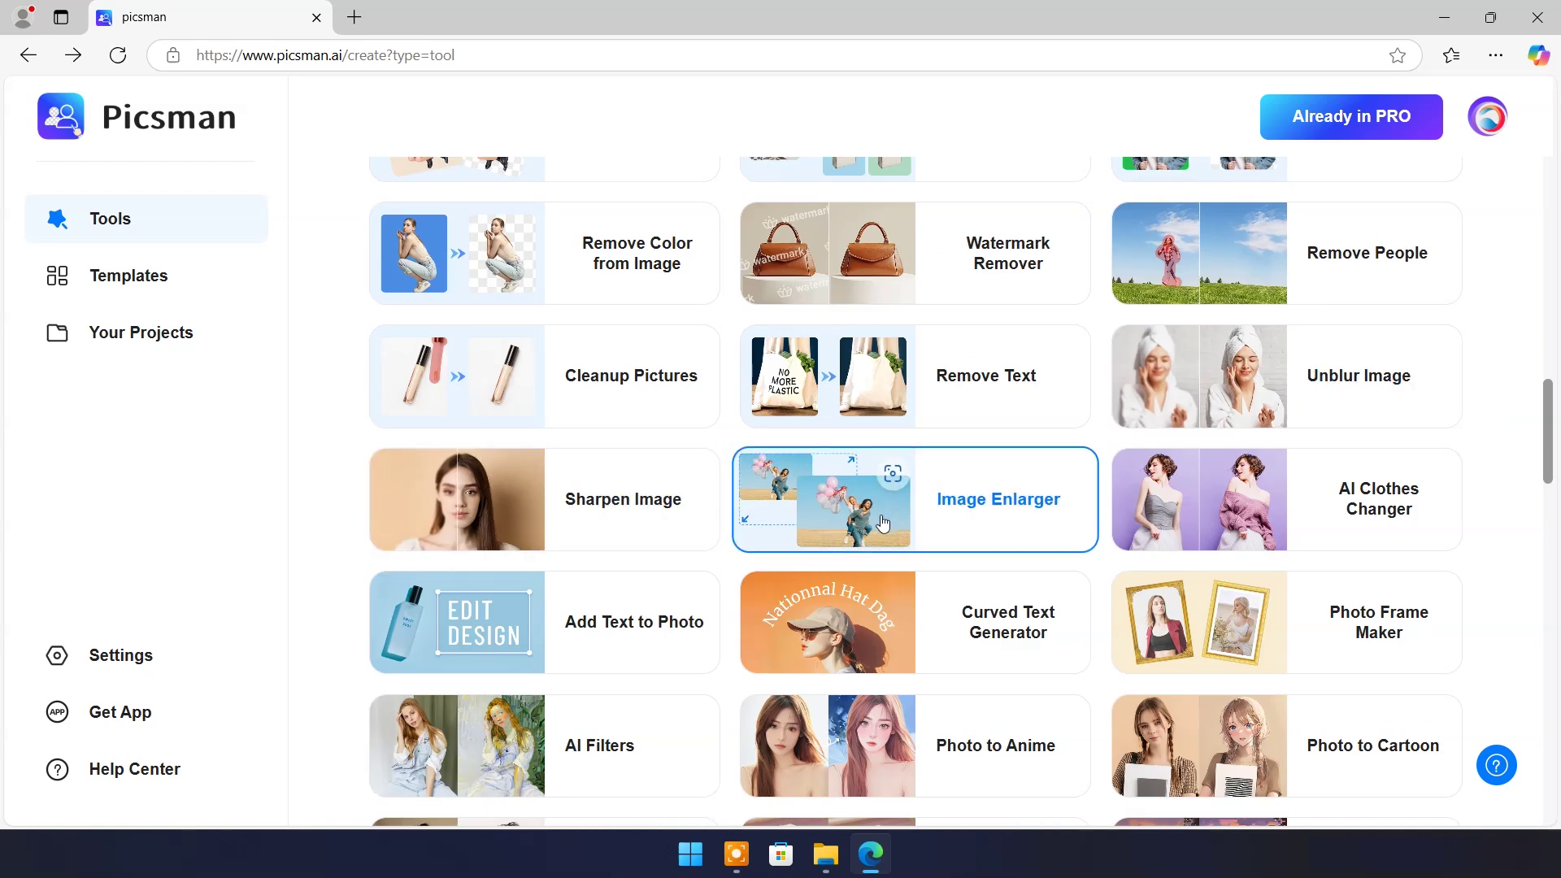
Load the yellow tracksuit photo into AI Clothes Changer with the prompt 'blue top and jeans'
click(1224, 516)
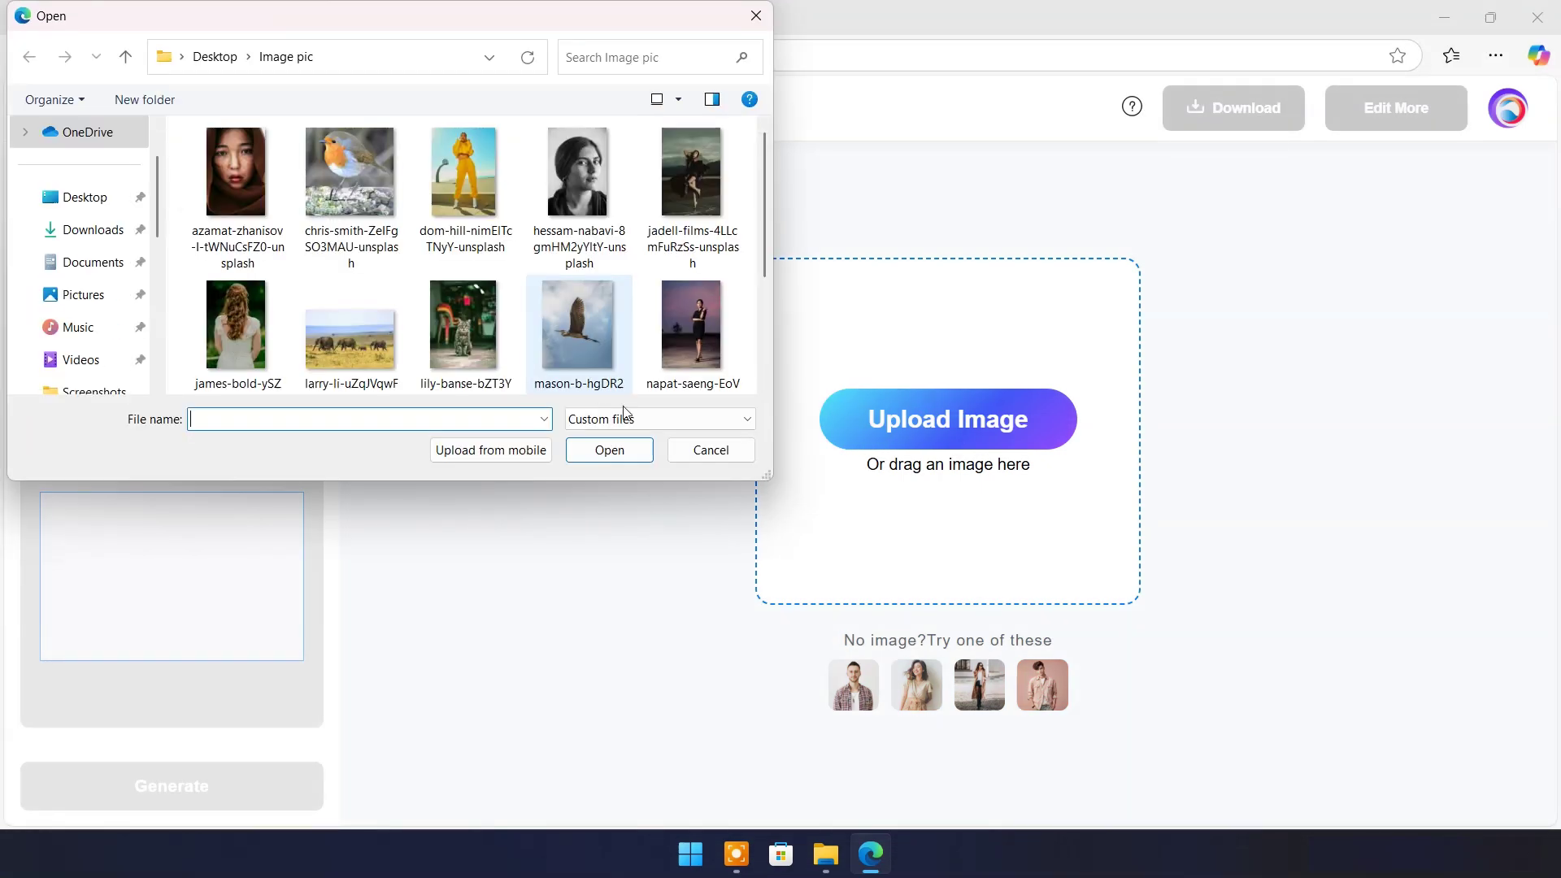
click(470, 192)
click(602, 449)
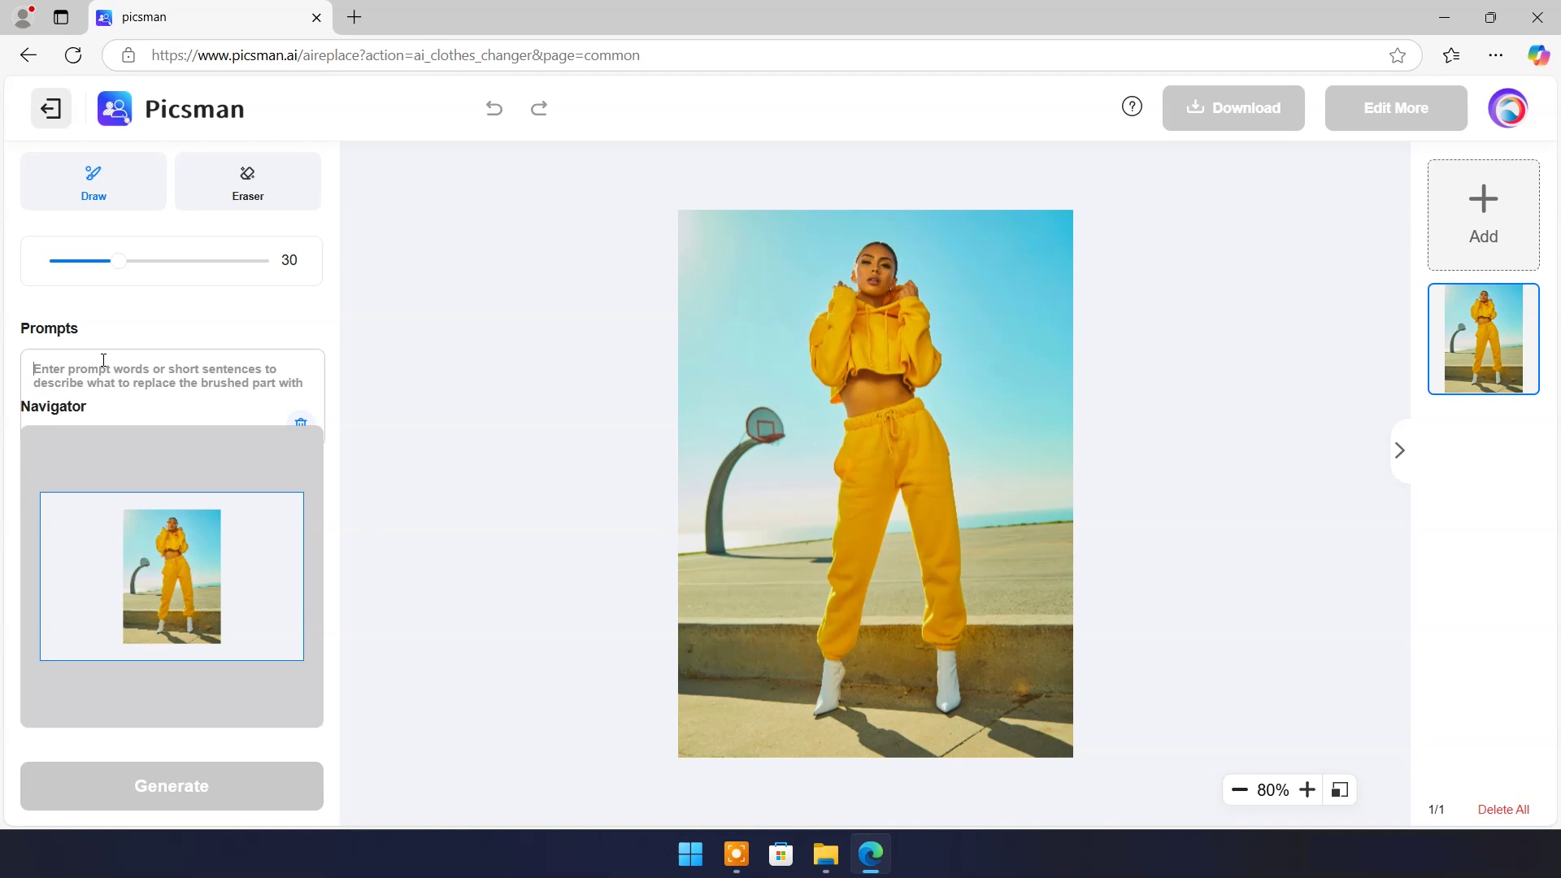
click(104, 360)
text(blue top and jeans)
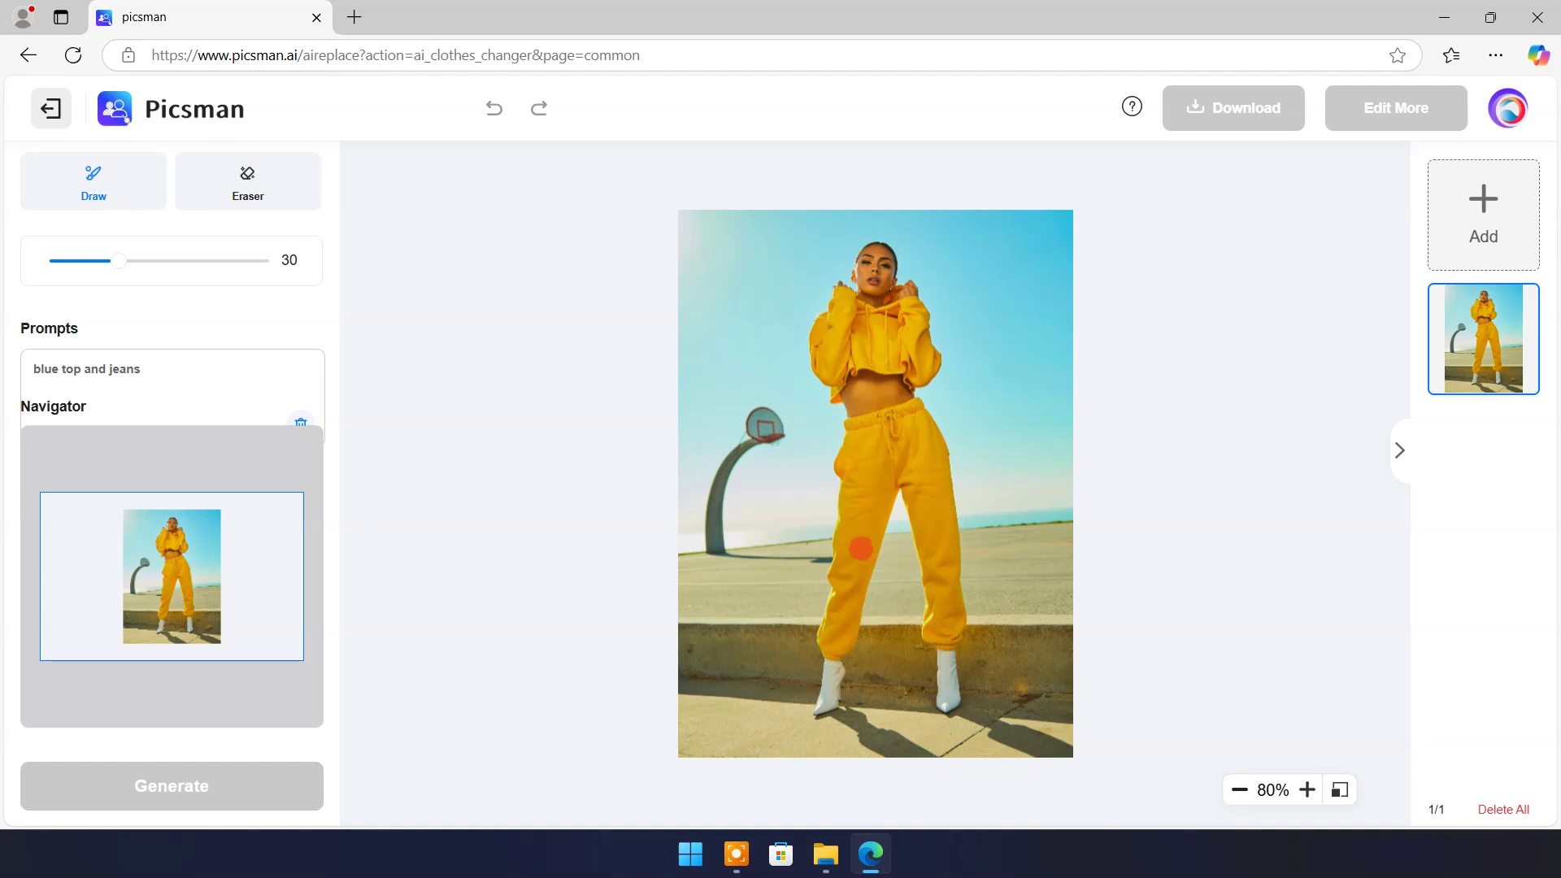
Zoom in and brush over the tracksuit's trousers, waist and hoodie
click(1317, 785)
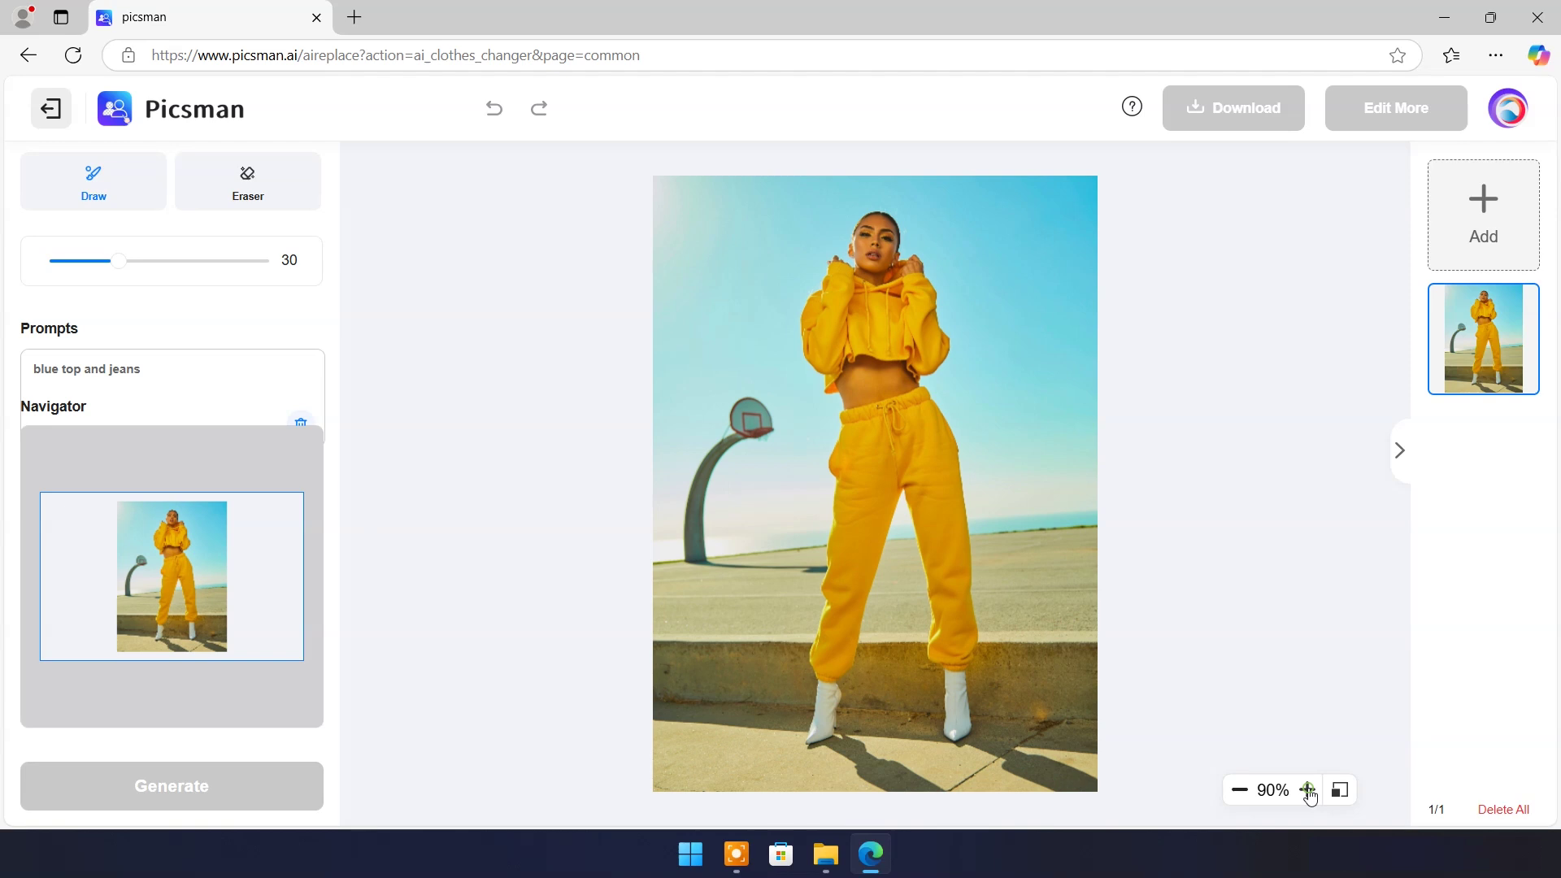
click(1317, 785)
click(1317, 786)
click(1317, 786)
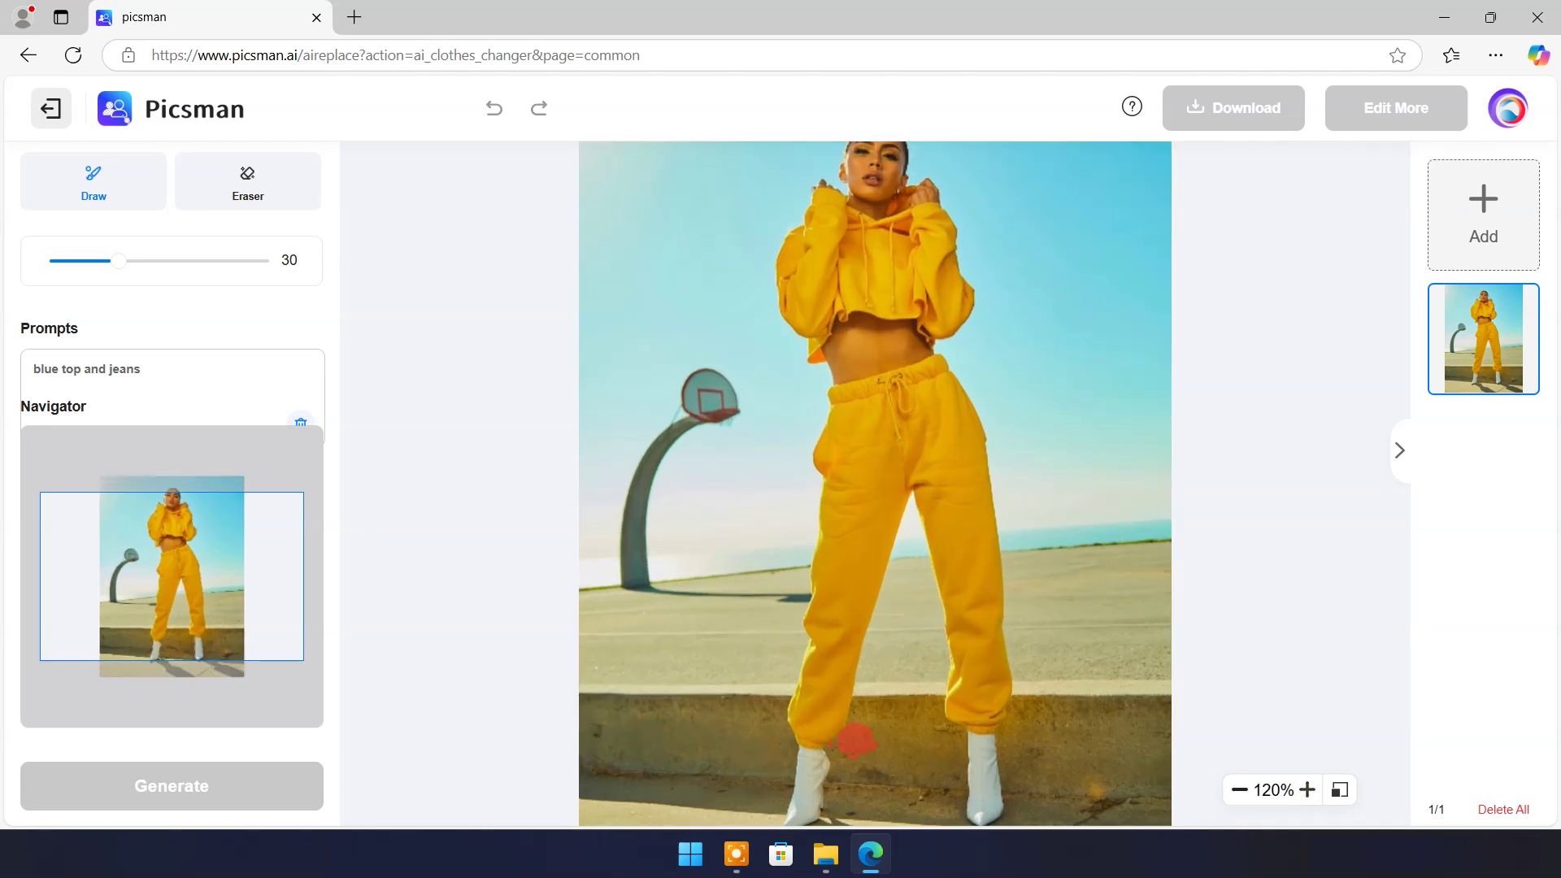
mouse_move(850, 740)
mouse_down()
mouse_move(834, 550)
mouse_move(848, 405)
mouse_move(908, 394)
mouse_move(883, 398)
mouse_move(842, 699)
mouse_move(851, 588)
mouse_move(943, 421)
mouse_move(987, 518)
mouse_move(996, 695)
mouse_move(958, 670)
mouse_move(931, 498)
mouse_move(961, 526)
mouse_move(878, 535)
mouse_move(953, 576)
mouse_move(983, 535)
mouse_up()
scroll(982, 535, up, 2)
mouse_move(830, 167)
mouse_down()
mouse_move(784, 288)
mouse_move(816, 273)
mouse_move(951, 291)
mouse_move(903, 210)
mouse_up()
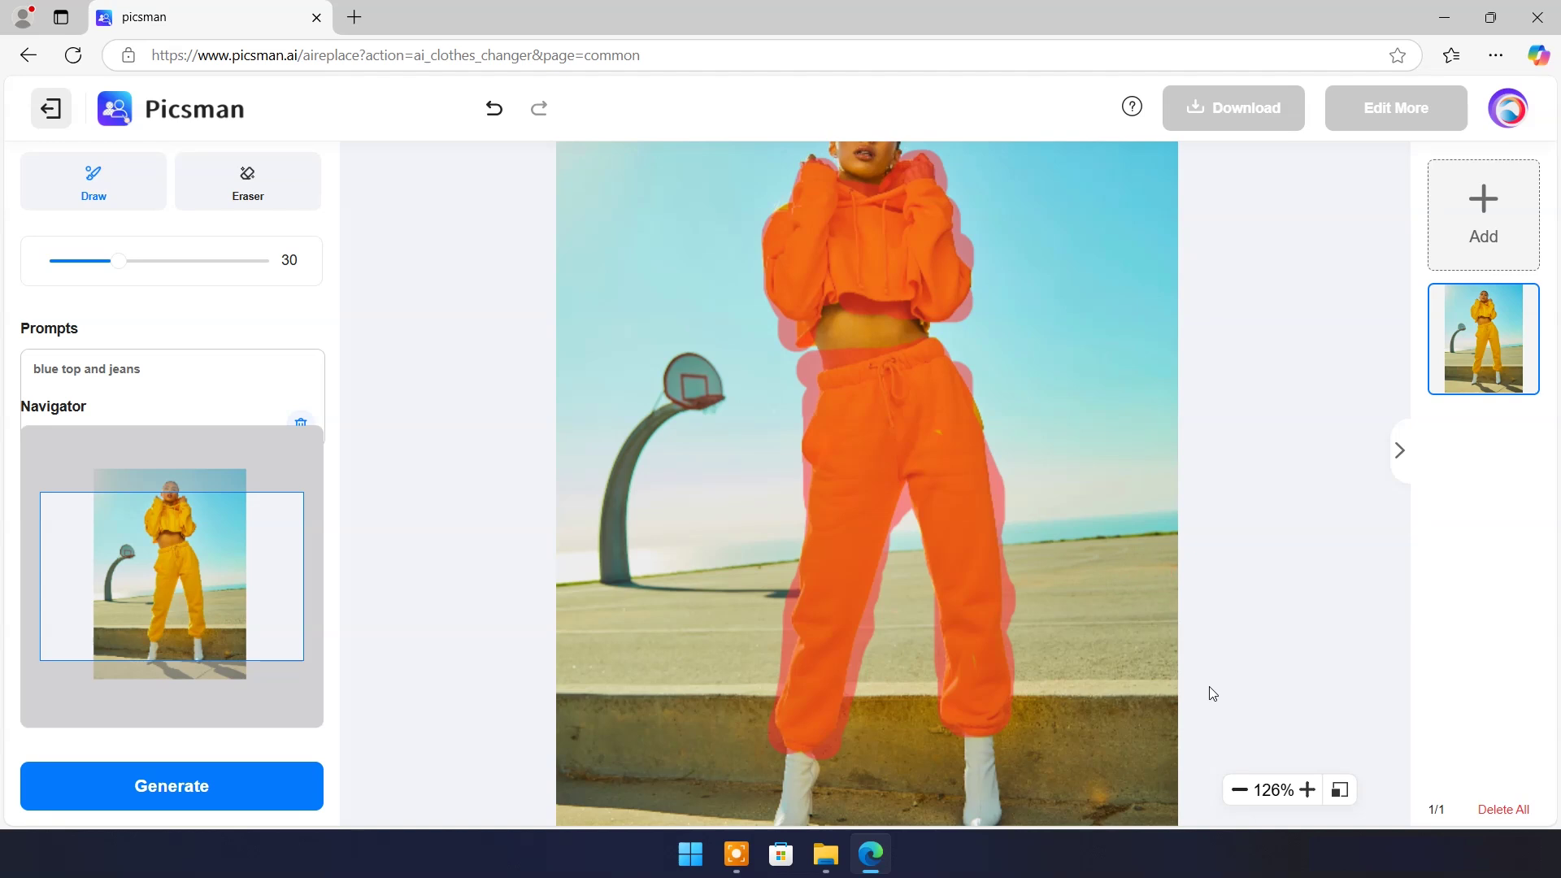
Generate the outfit swap, download the blue-top result, and go back to the tools page
click(152, 788)
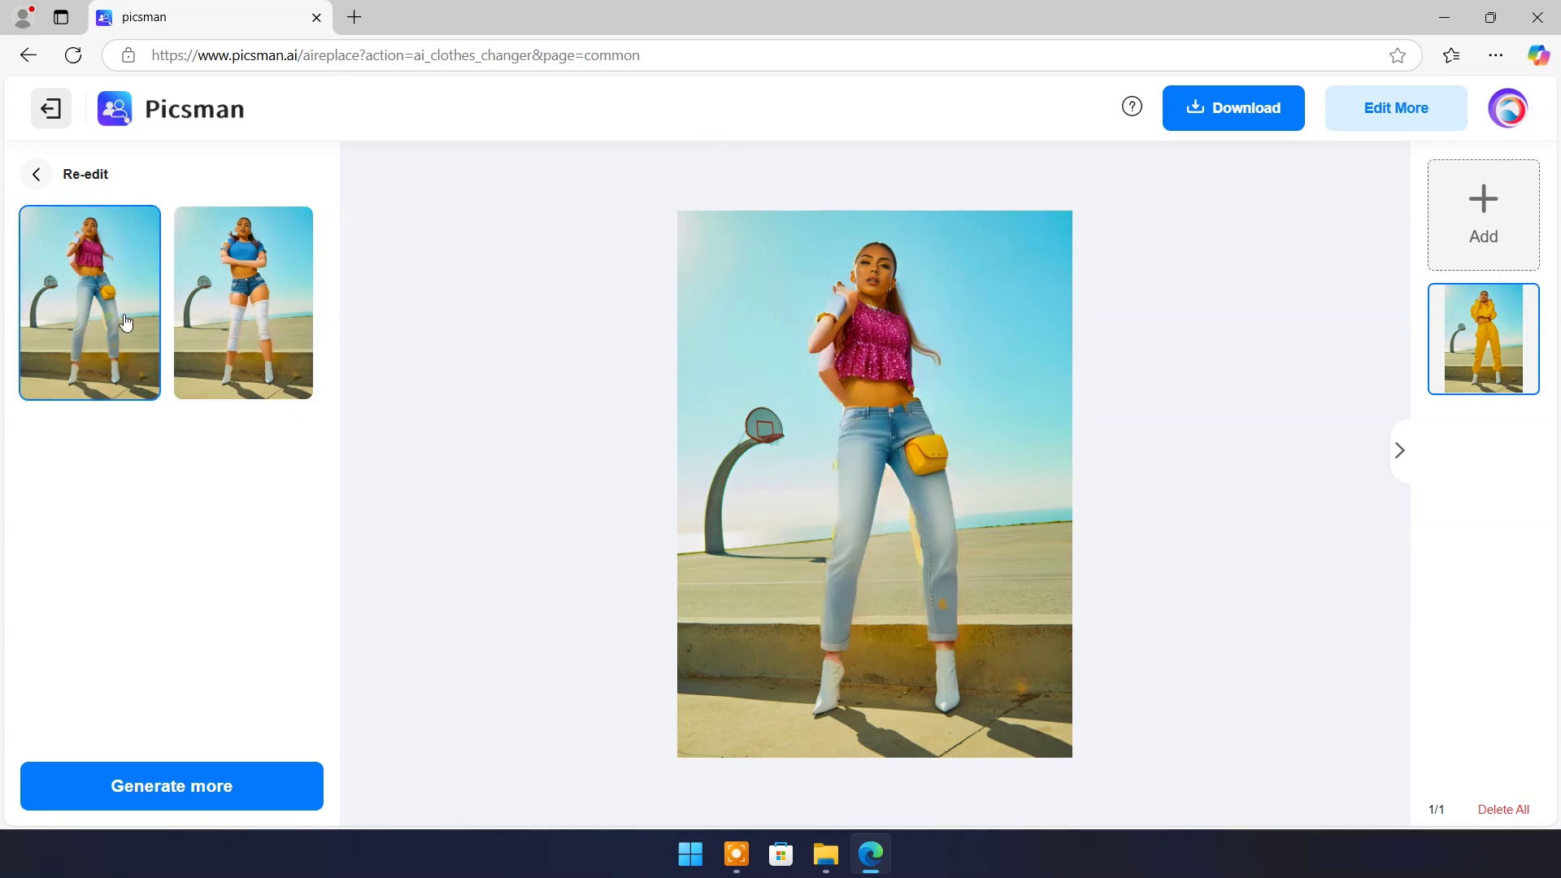
click(239, 315)
click(1249, 122)
click(1374, 398)
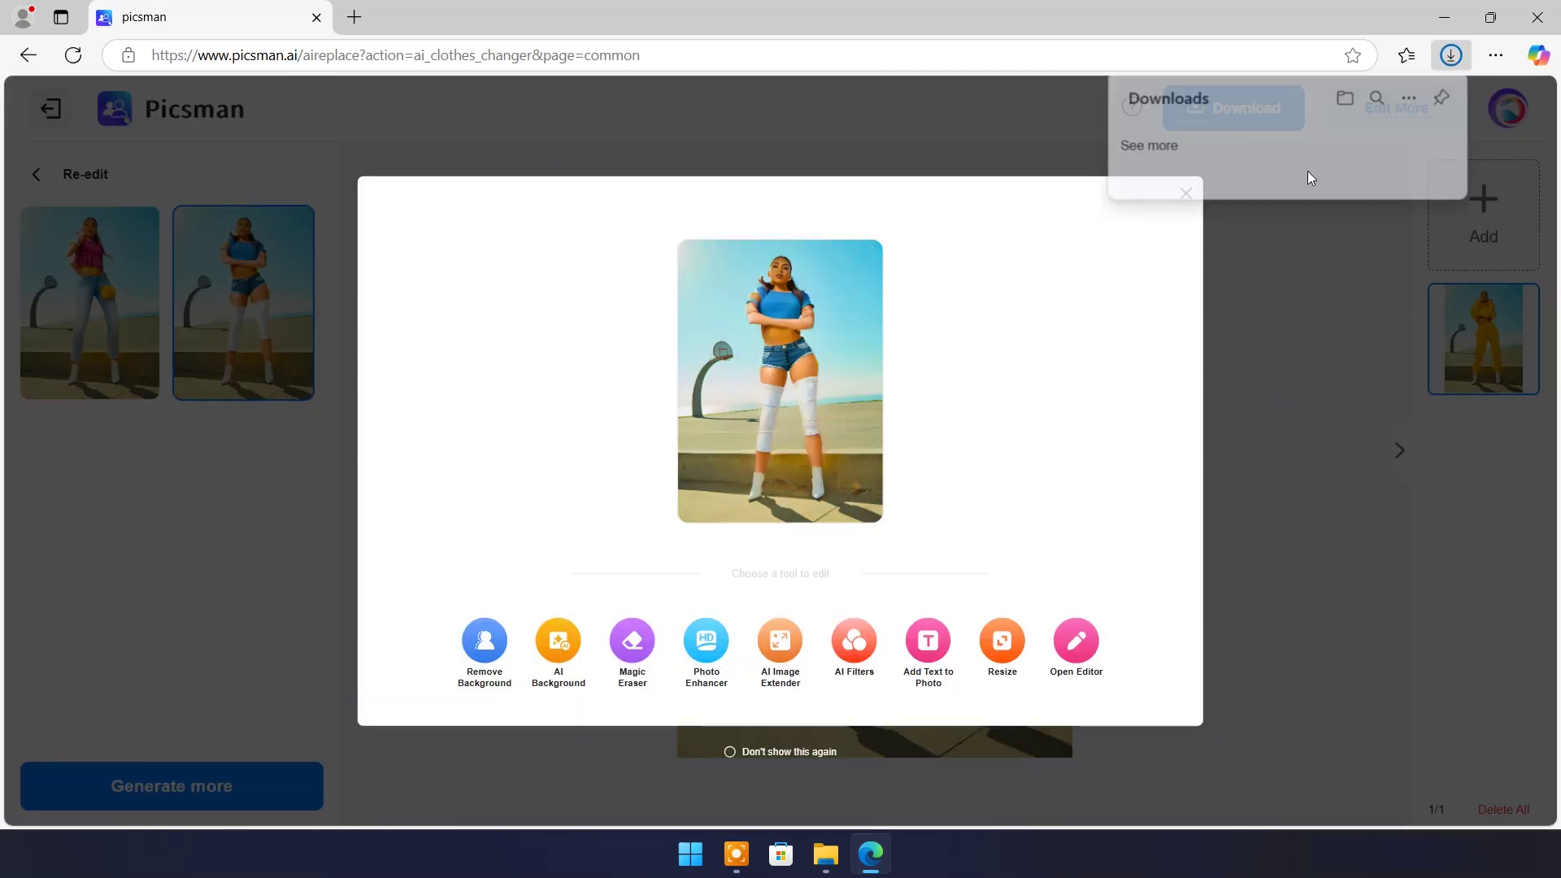
click(1176, 193)
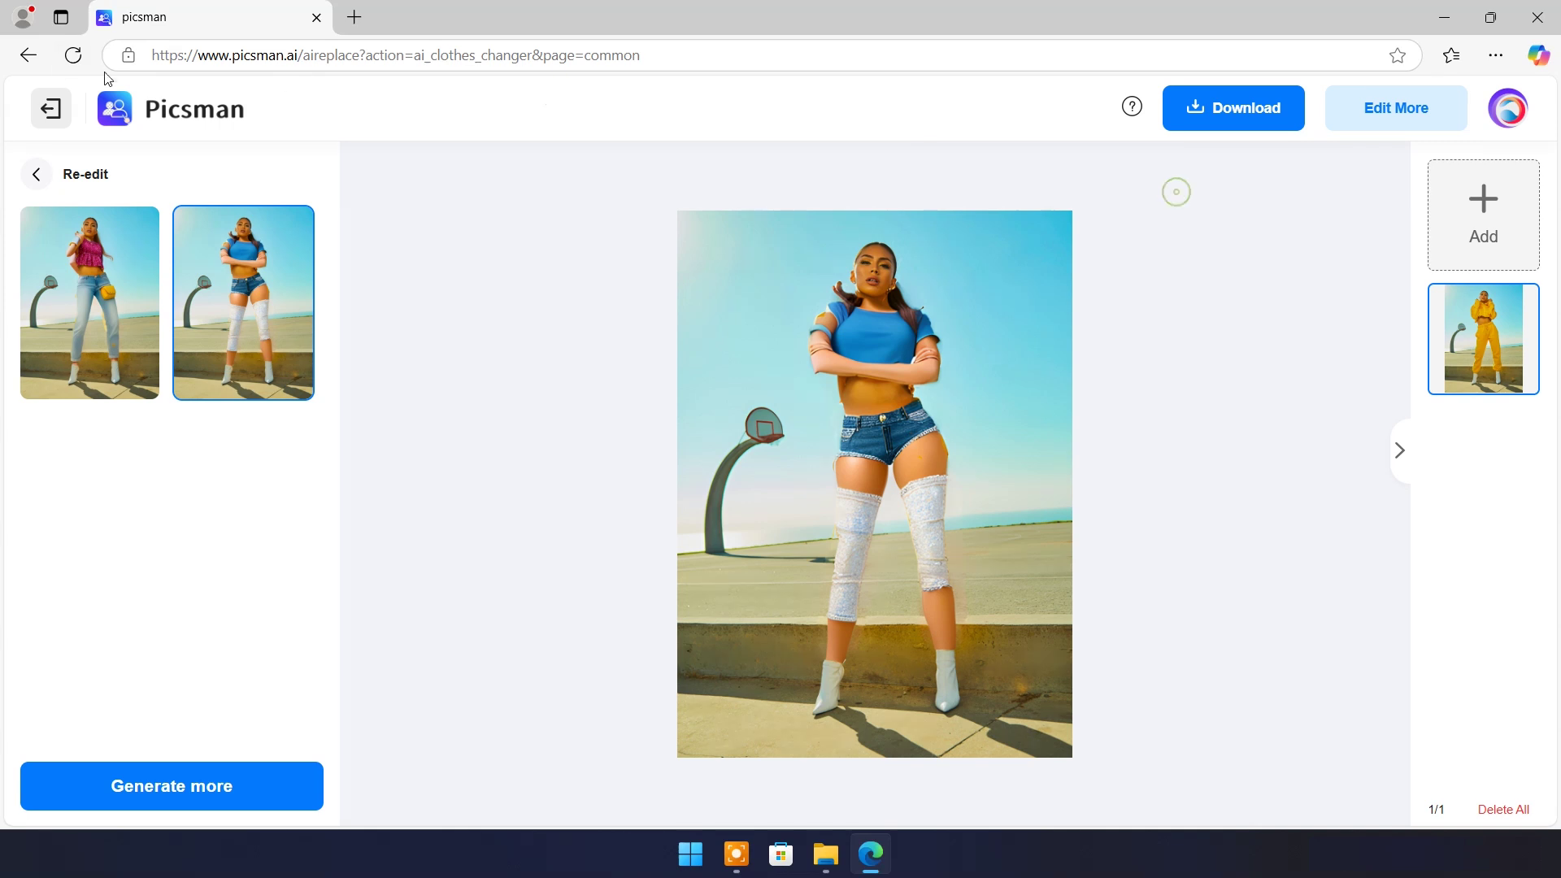
click(52, 109)
Open the Photo to Anime tool and flip the template portrait horizontally twice
scroll(742, 307, down, 10)
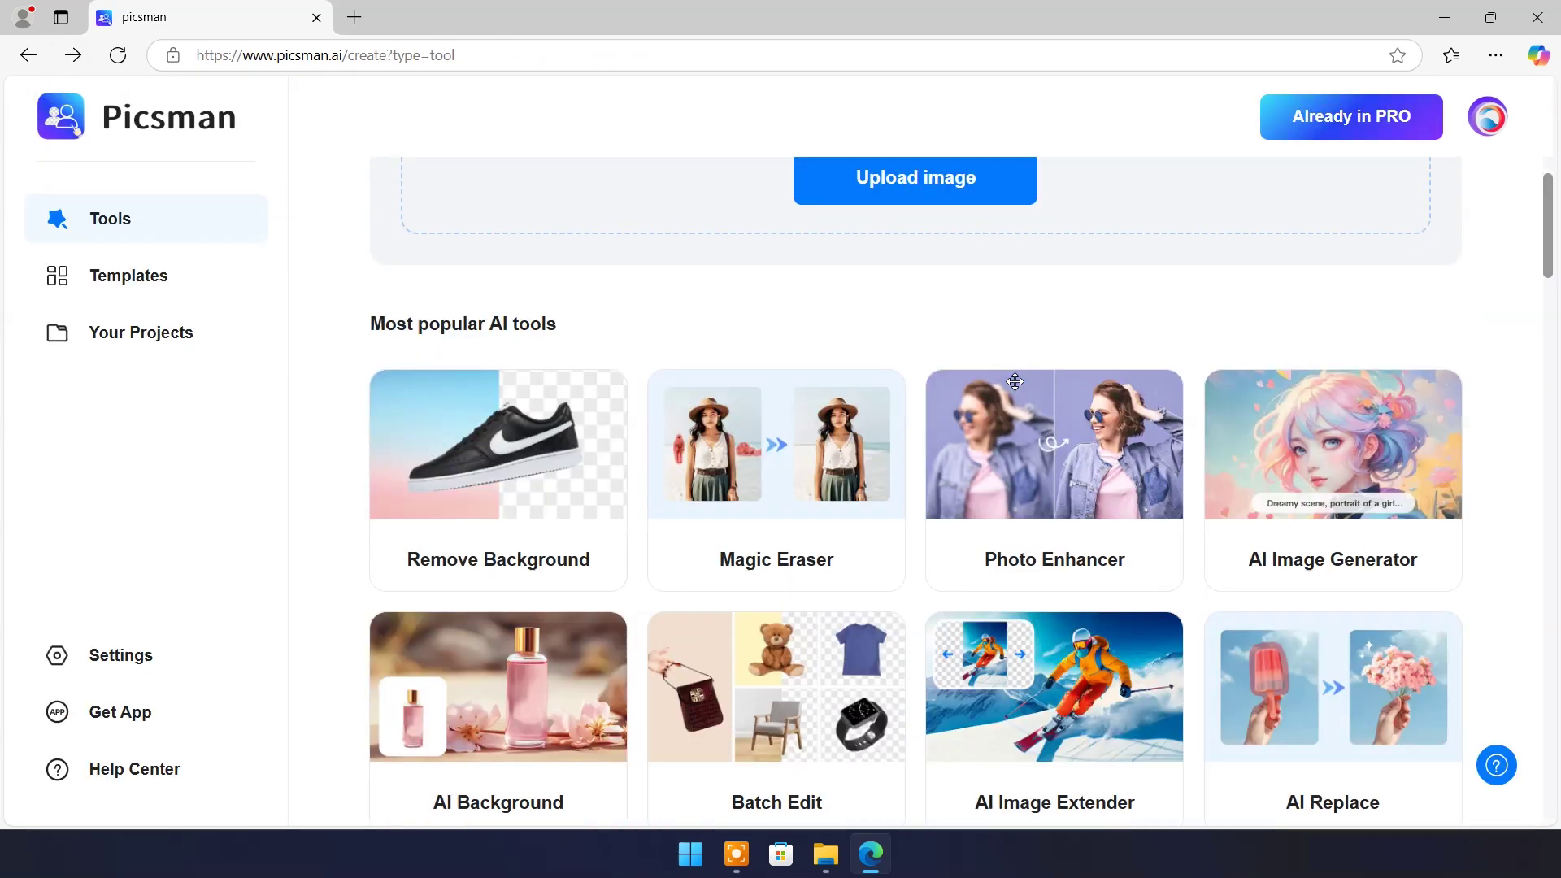
scroll(1013, 391, down, 3)
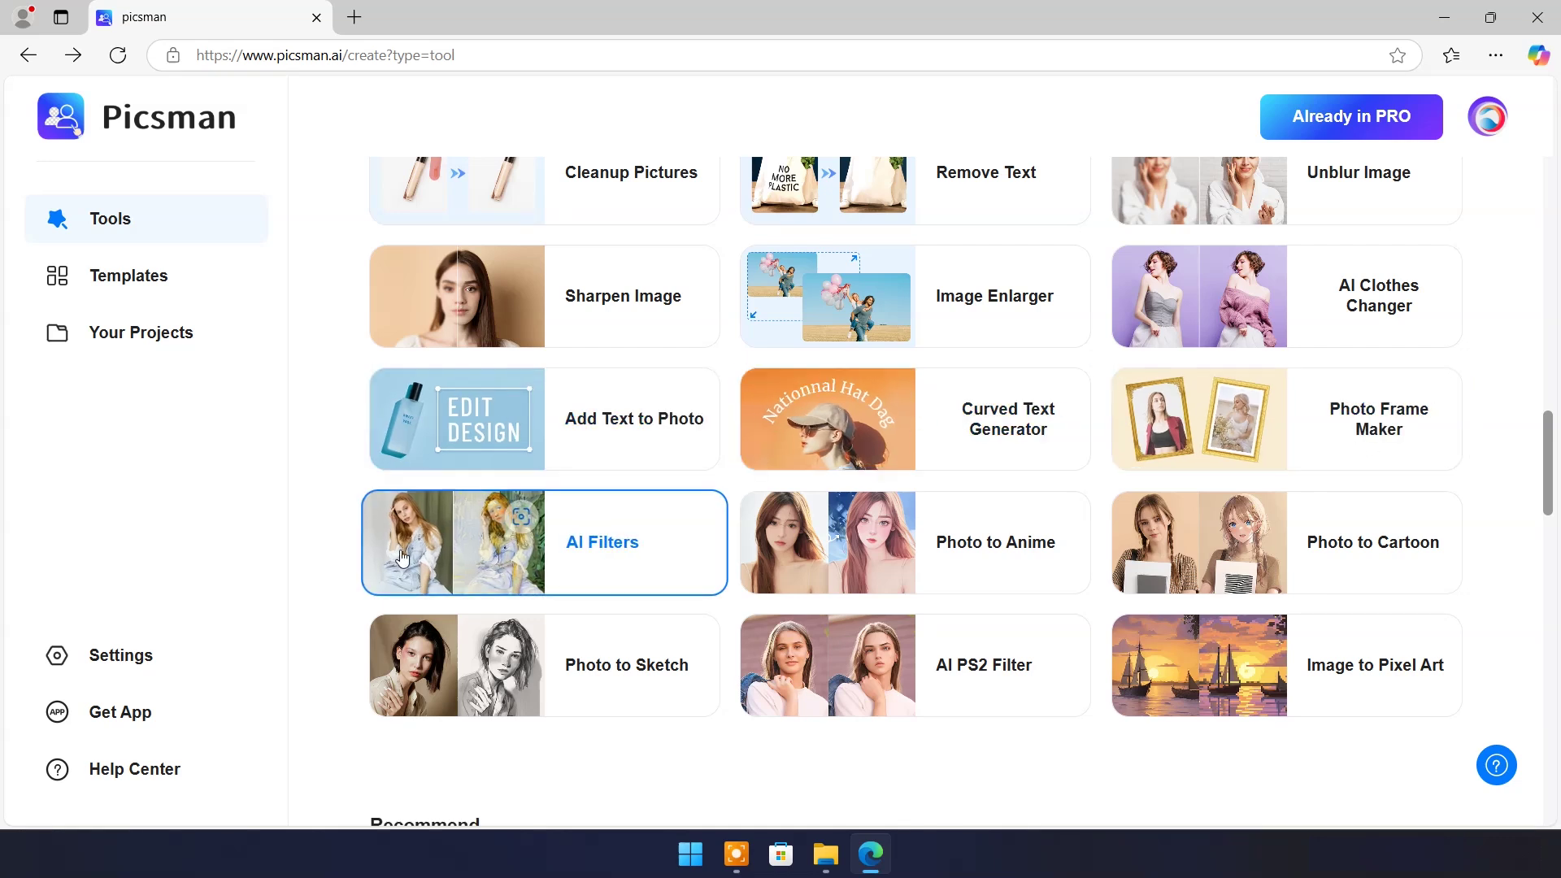
click(995, 542)
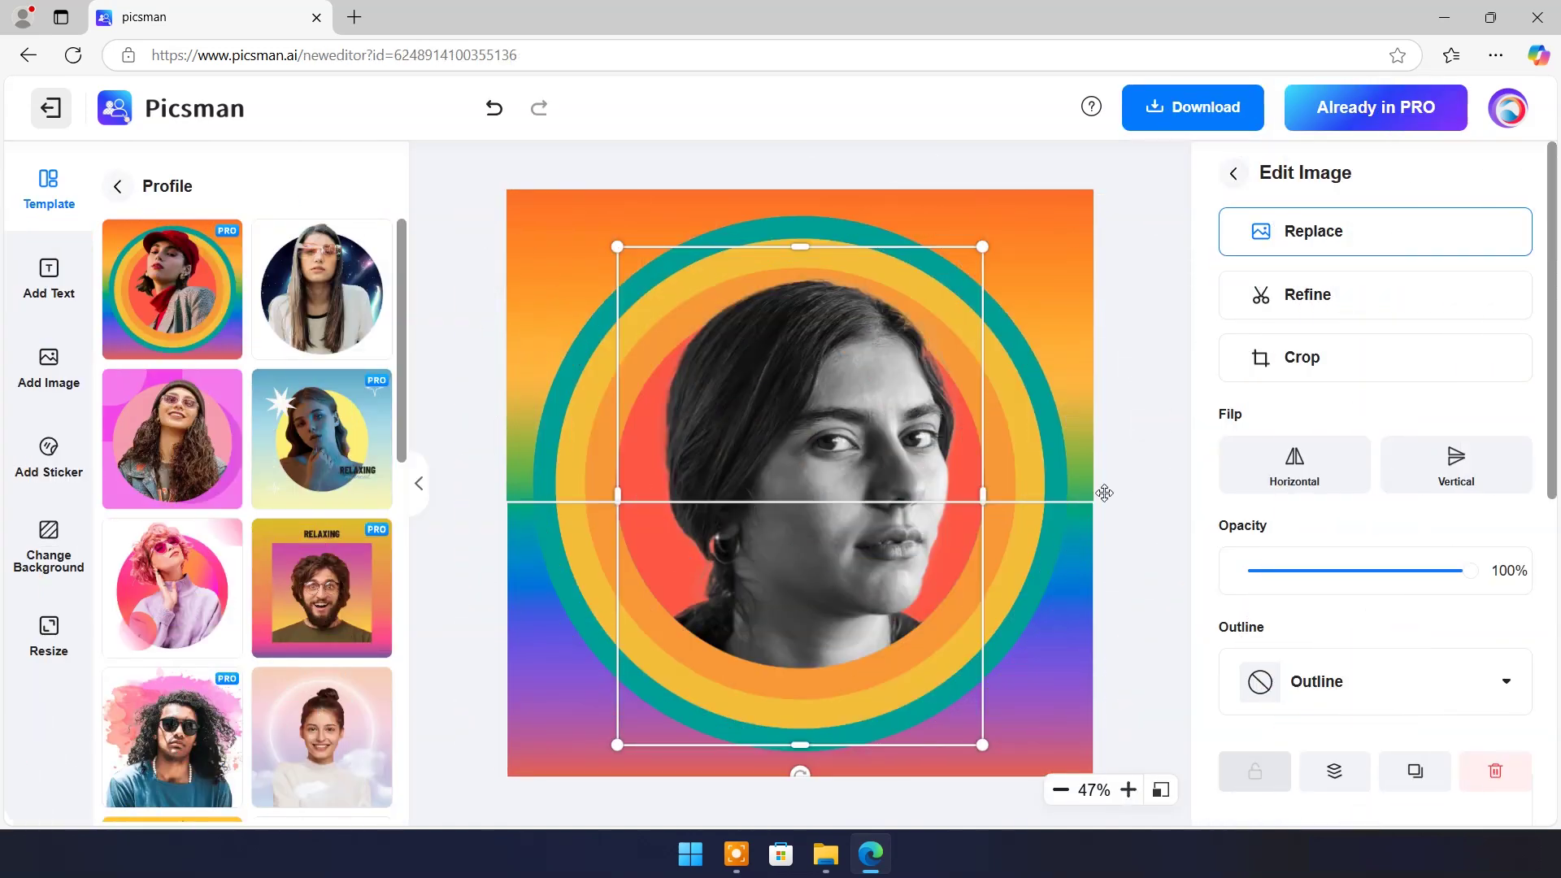
scroll(1300, 487, down, 5)
scroll(1338, 383, up, 5)
click(1288, 459)
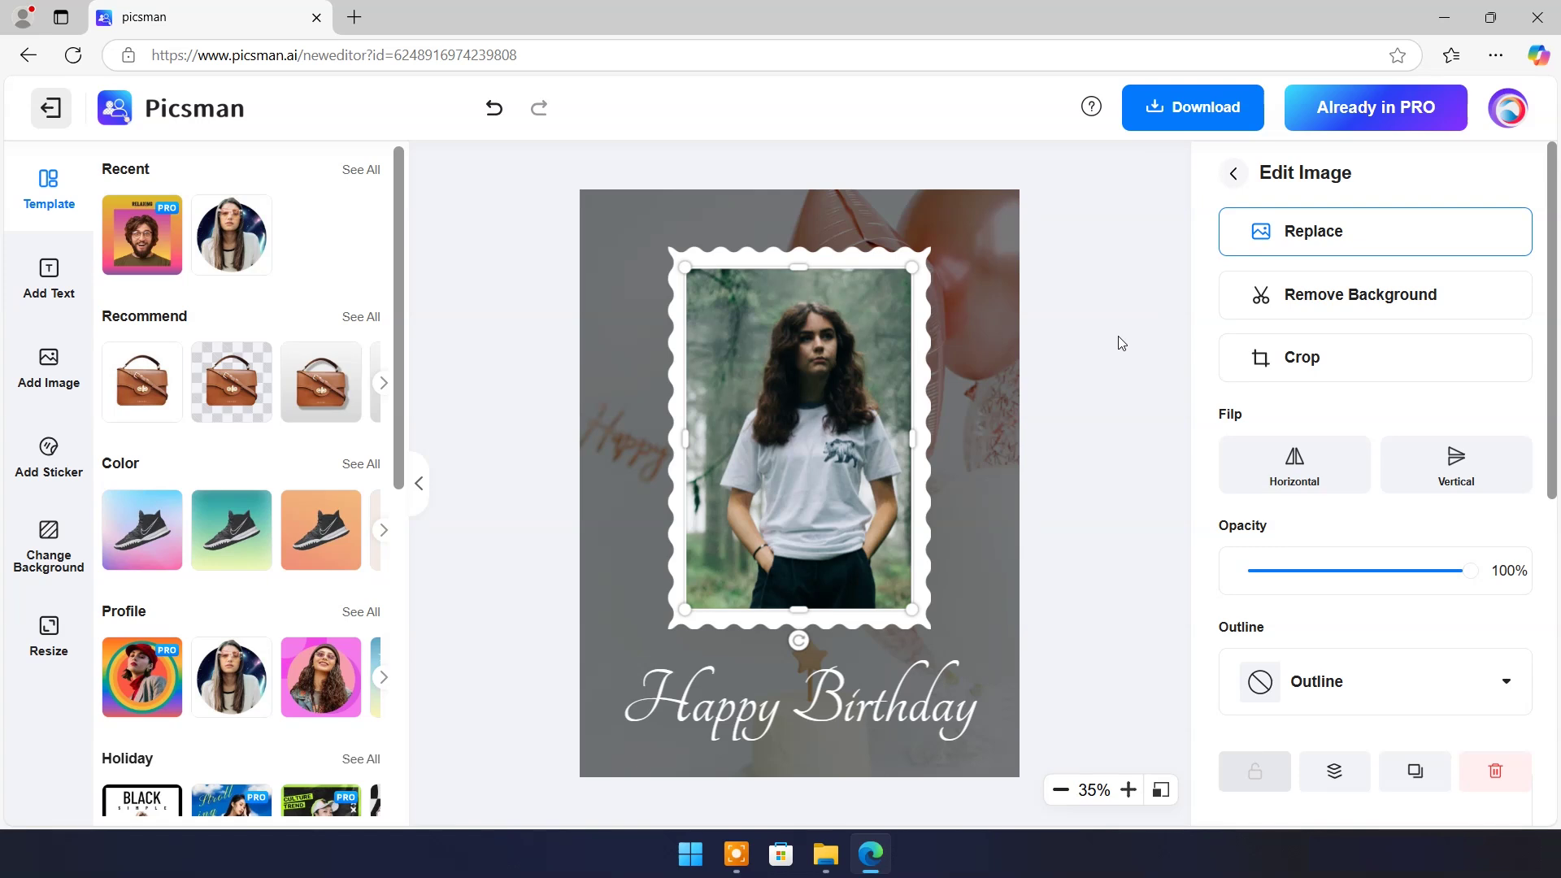
click(1296, 472)
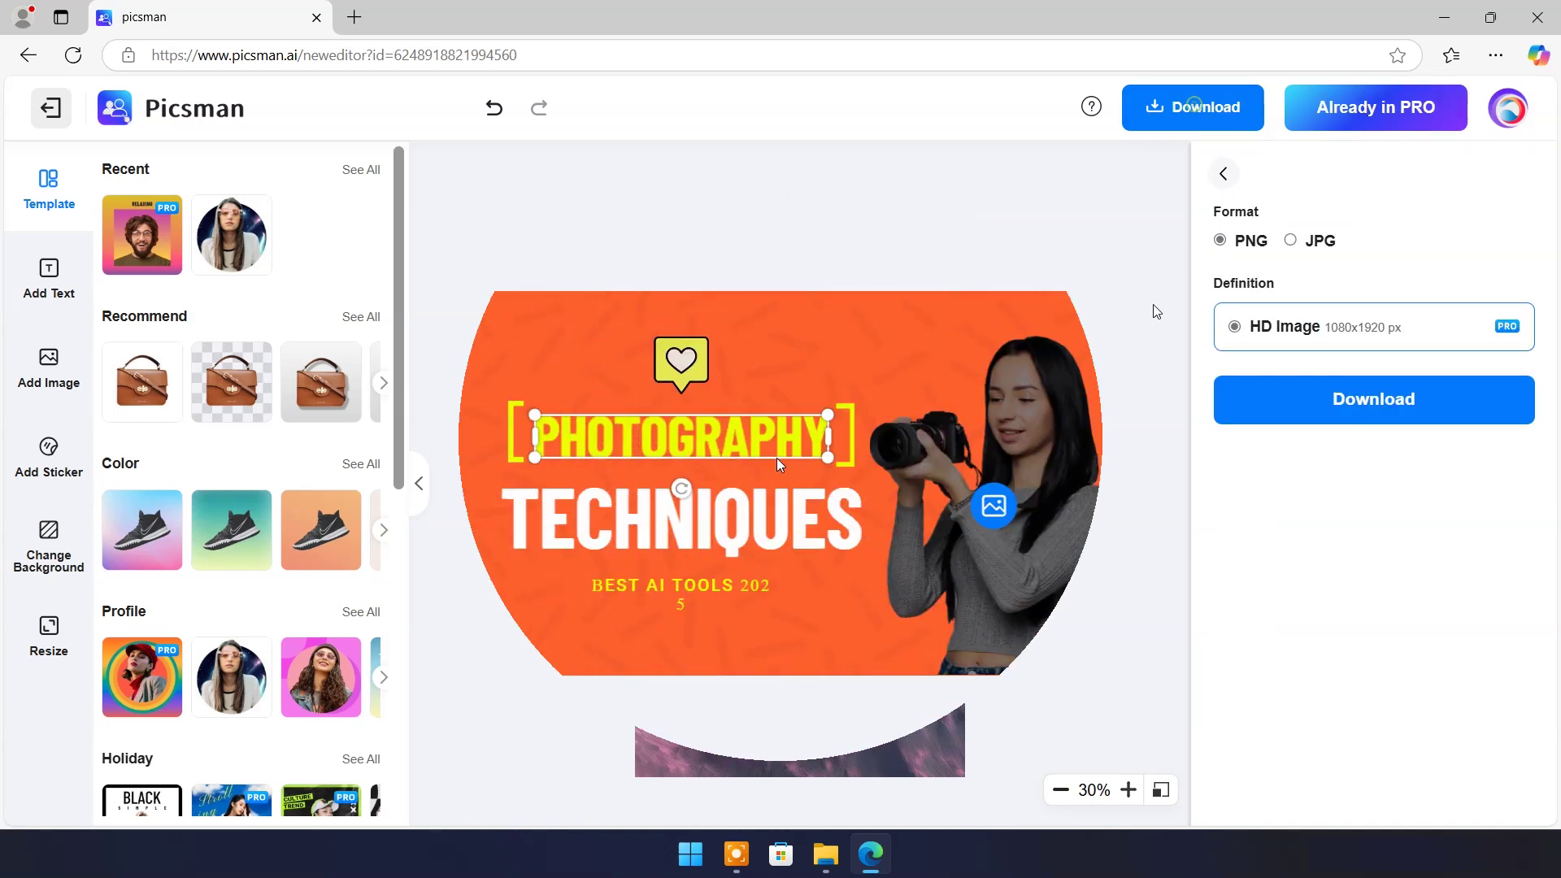
Retype the PHOTOGRAPHY headline as 'EDITING' and select the BEST AI TOOLS 2025 text
click(713, 444)
double_click(713, 444)
text(EDITING)
click(605, 597)
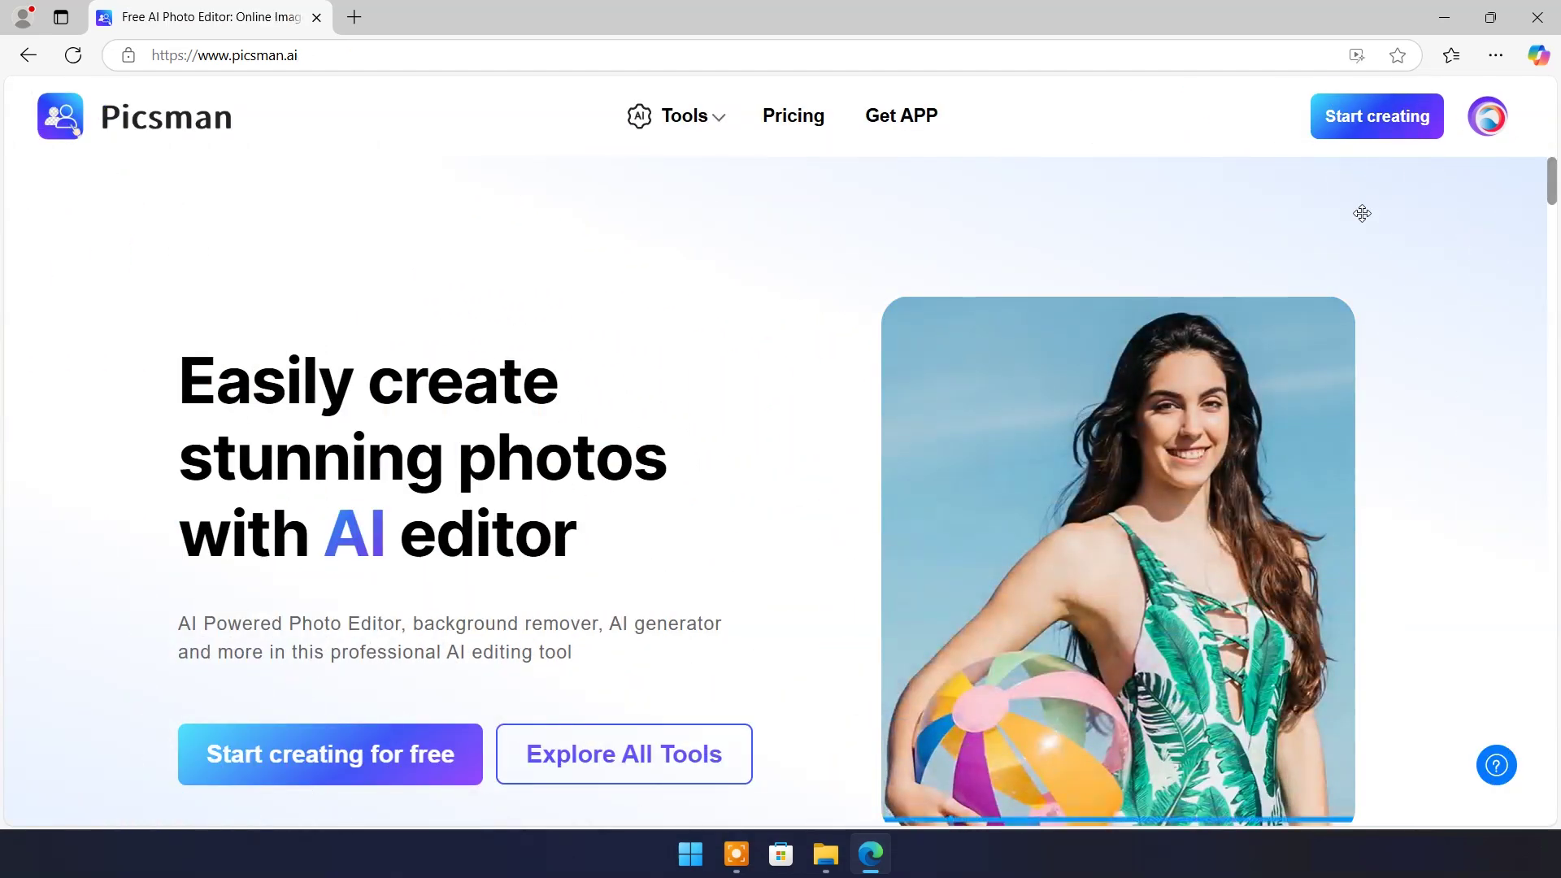
Open Pricing to show the PRO plans at US$9.99 monthly or US$39.99 yearly
click(789, 122)
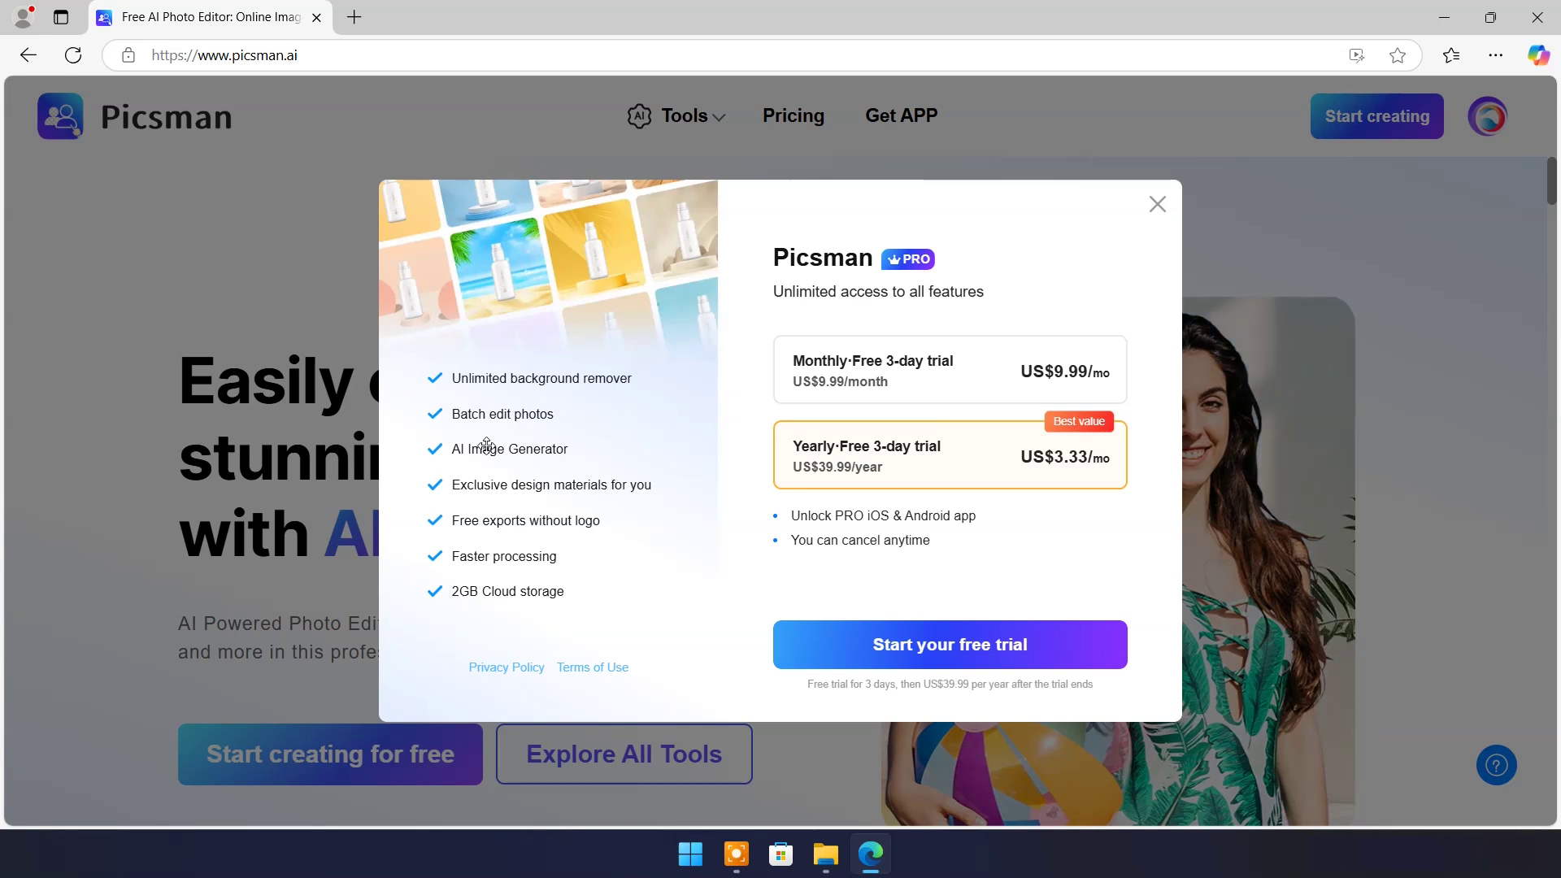